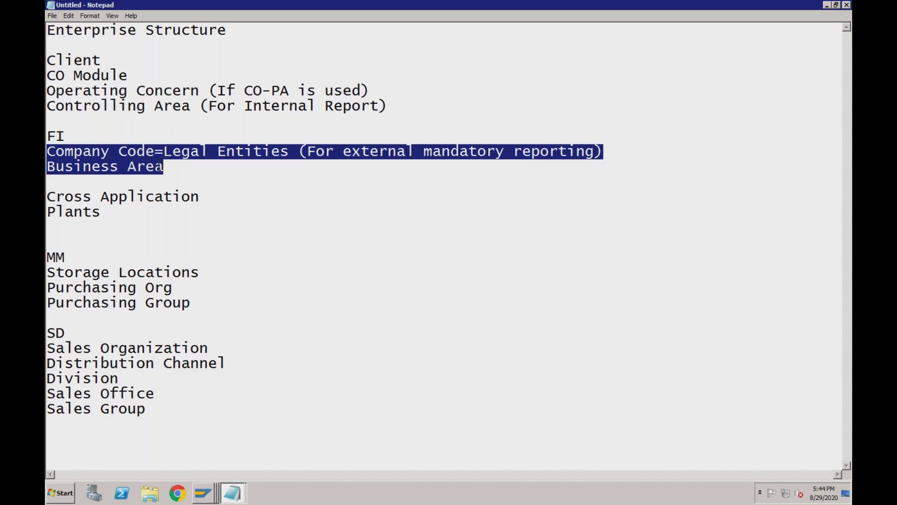
# Step: Switch to the SAP Easy Access session, run transaction spro and display the SAP Reference IMG
pyautogui.click(181, 168)
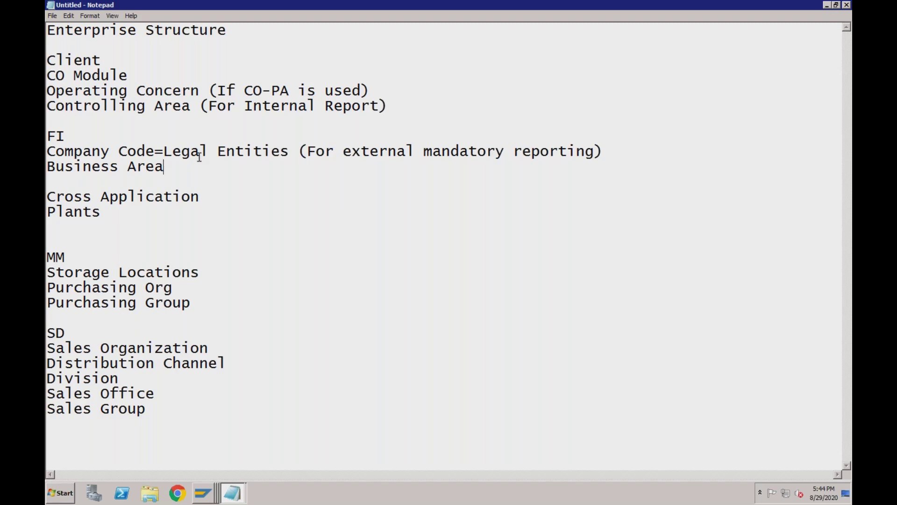
pyautogui.click(204, 498)
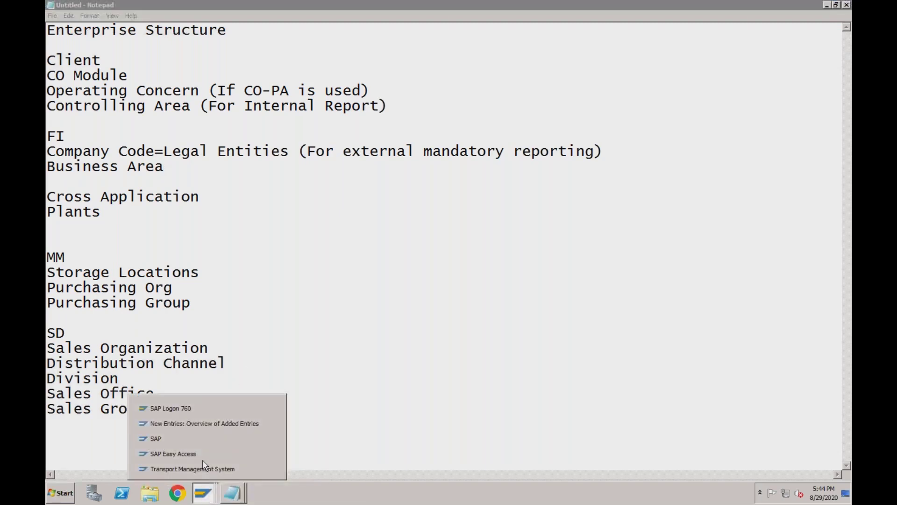
pyautogui.click(205, 453)
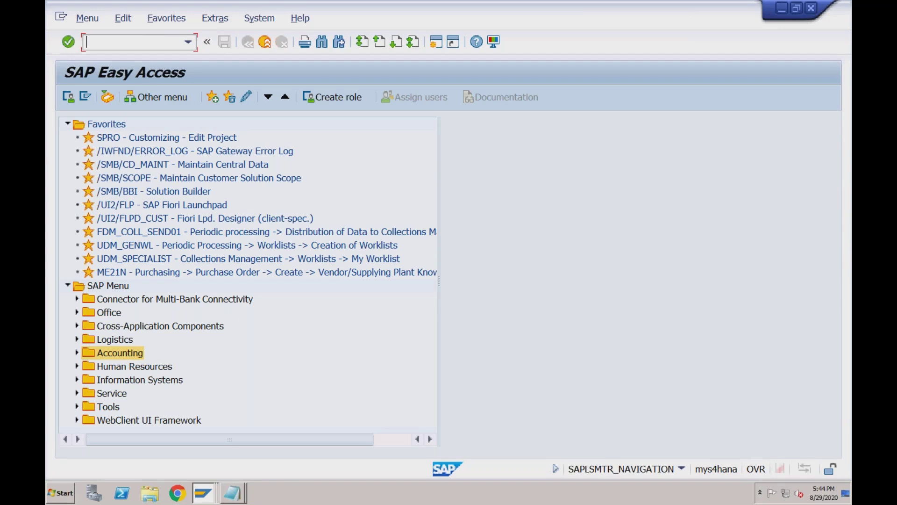
pyautogui.write('spro')
pyautogui.press('Return')
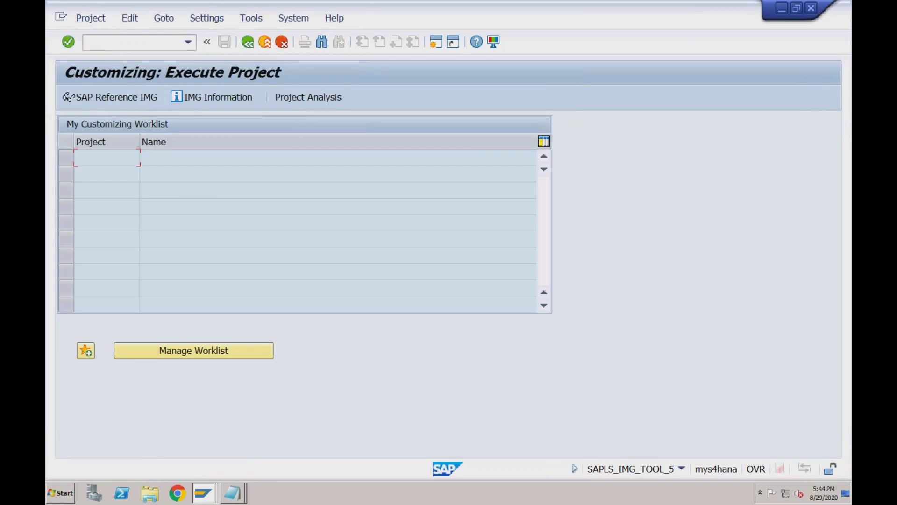
pyautogui.click(120, 97)
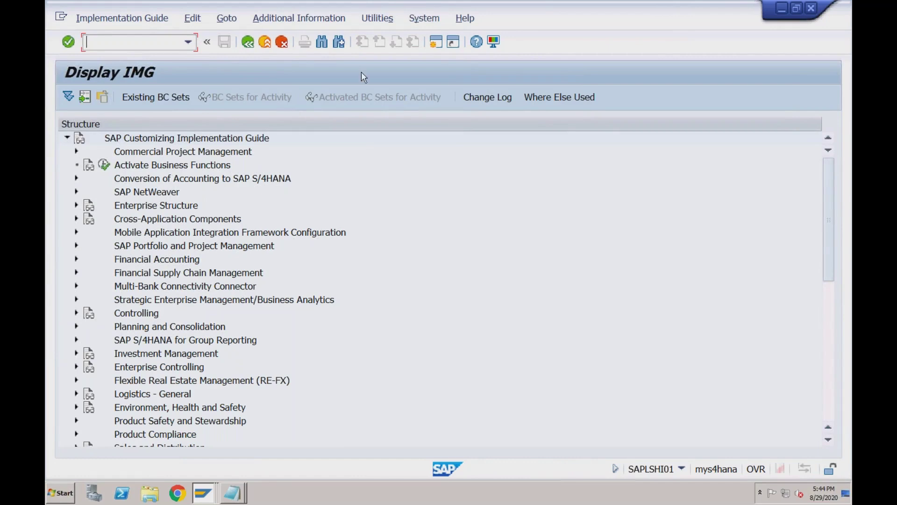
# Step: Open a new session and expand Sales and Distribution and Materials Management under Logistics to examine their application functions
pyautogui.click(435, 45)
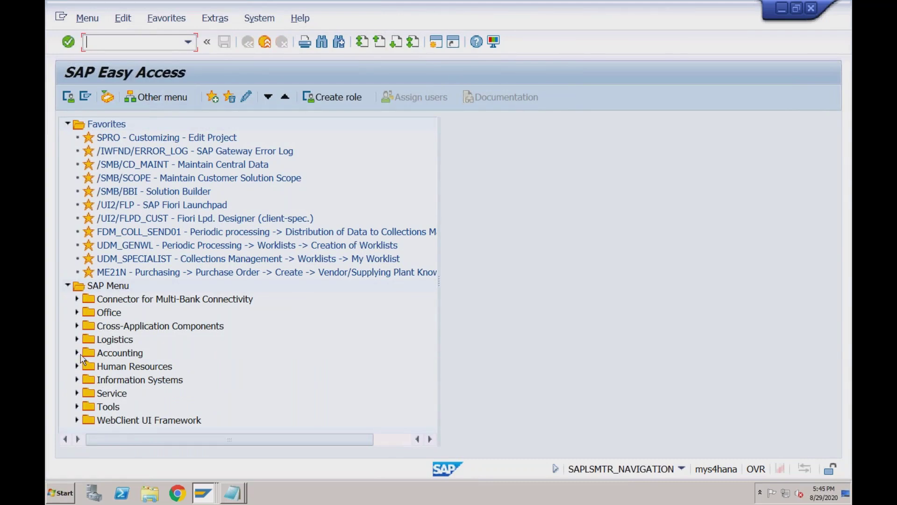
pyautogui.click(107, 341)
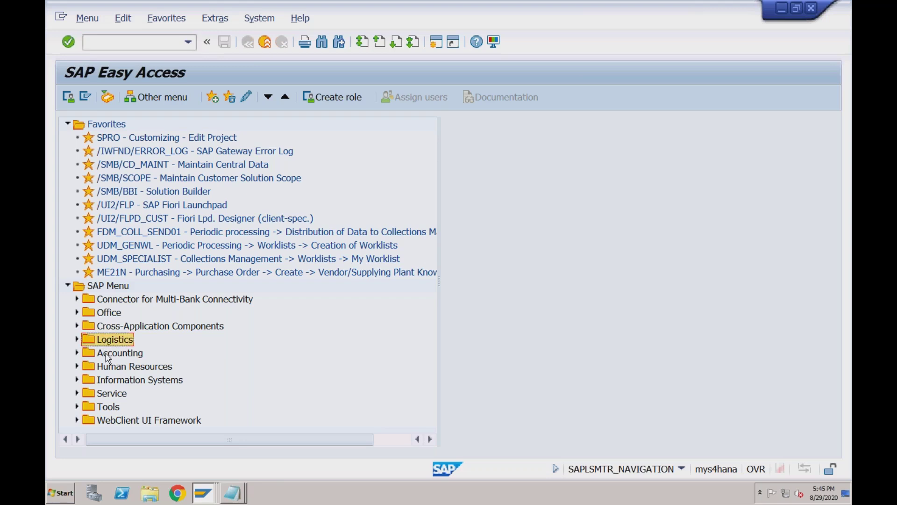
pyautogui.click(108, 357)
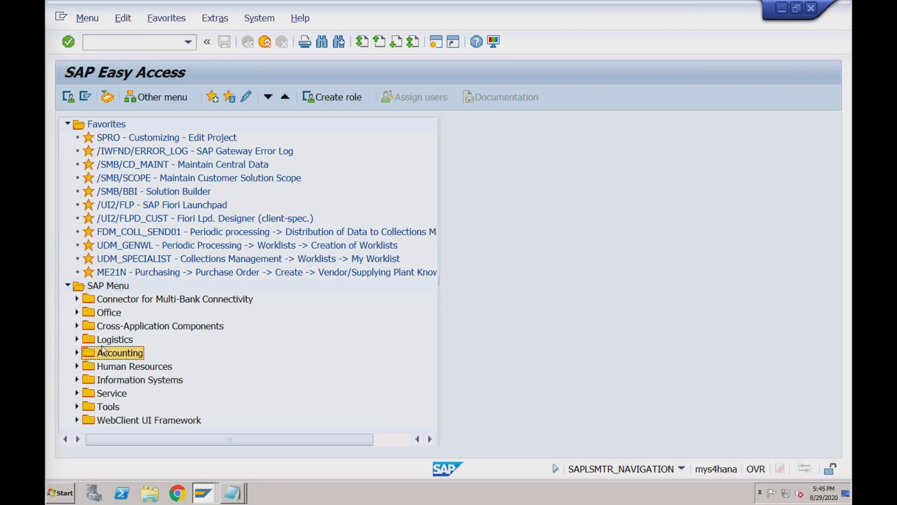
pyautogui.click(107, 343)
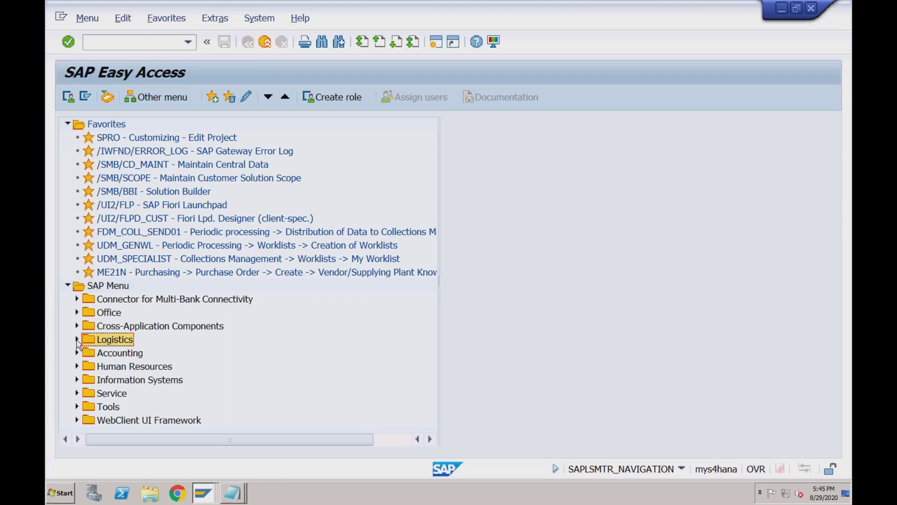
pyautogui.click(78, 341)
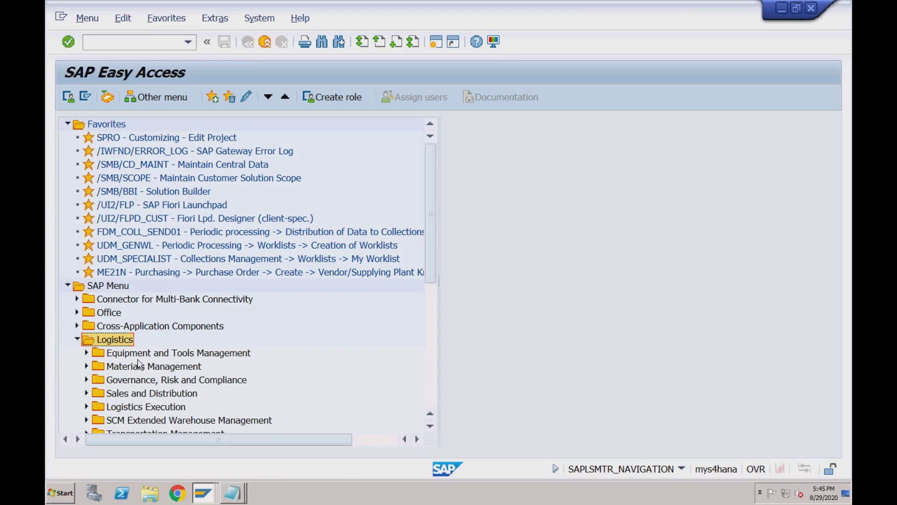
pyautogui.click(130, 394)
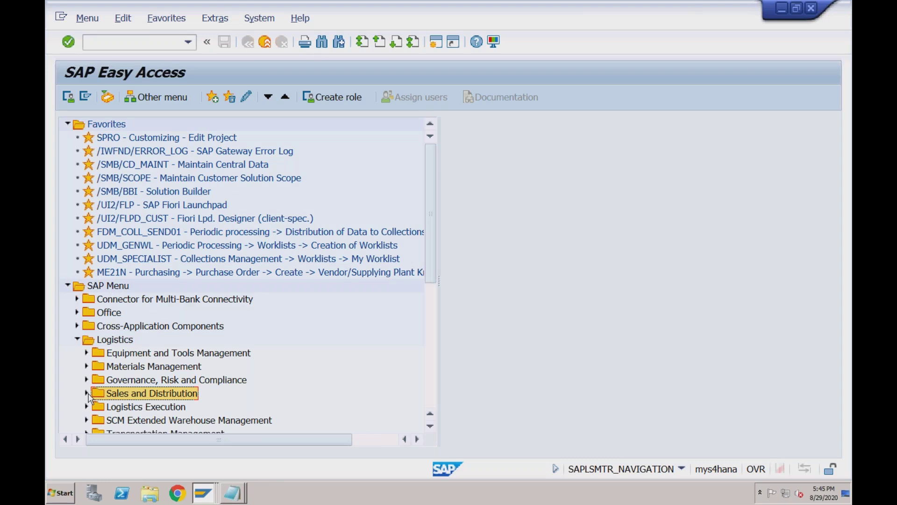
pyautogui.click(86, 394)
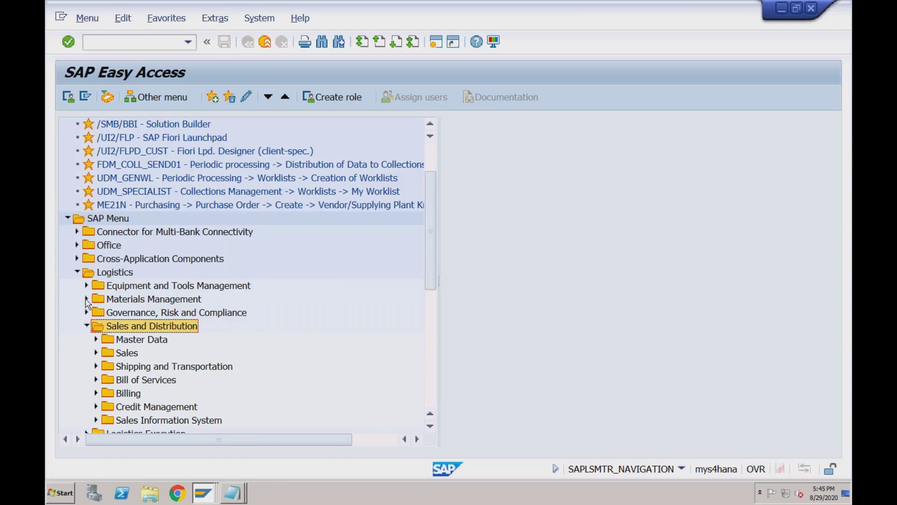
pyautogui.click(86, 300)
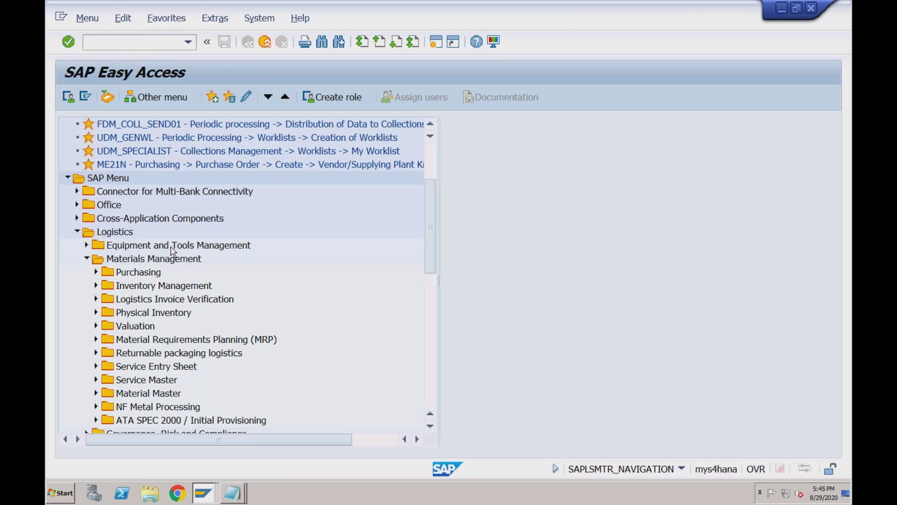
# Step: Return to the Display IMG session and expand Enterprise Structure, its Definition node and the Financial Accounting node within it
pyautogui.rightClick(204, 487)
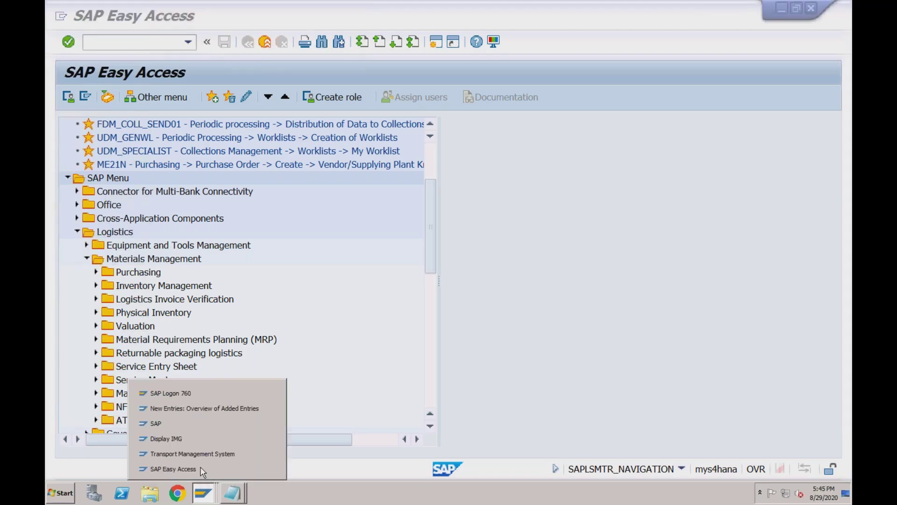
pyautogui.click(196, 438)
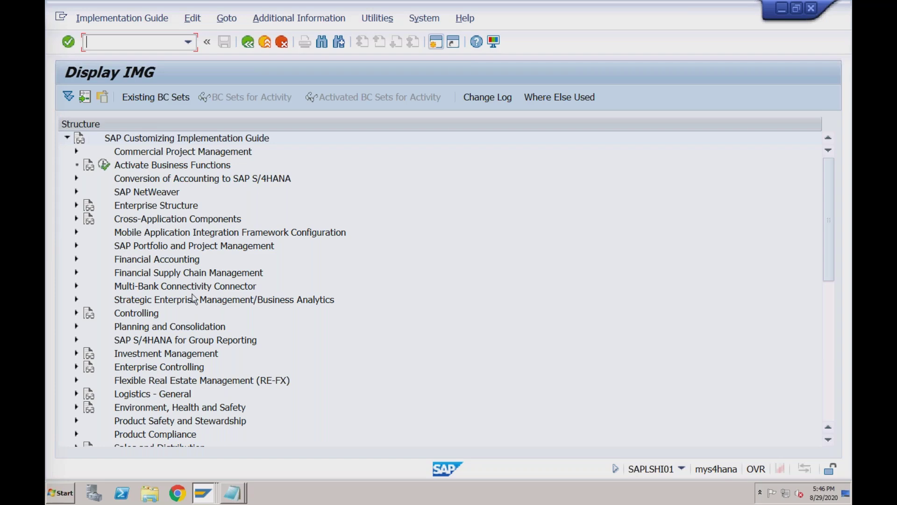
pyautogui.click(145, 210)
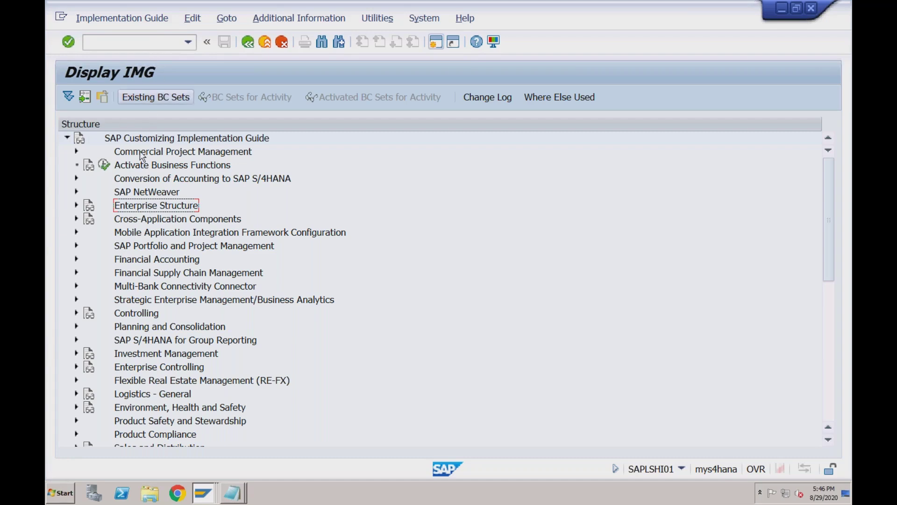
pyautogui.click(77, 206)
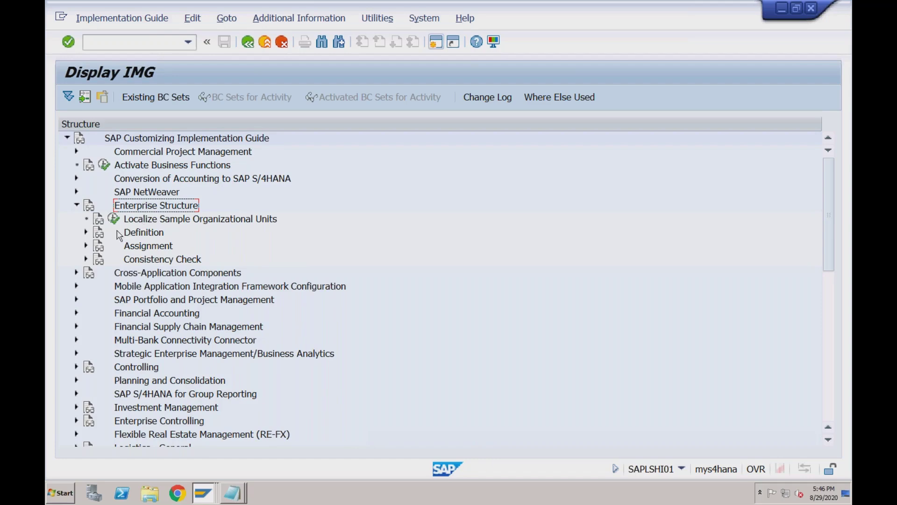
pyautogui.click(84, 234)
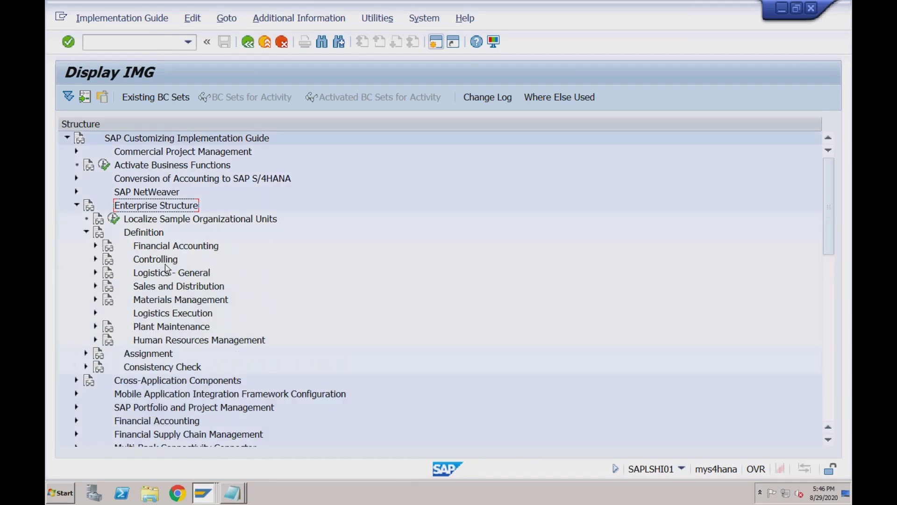
pyautogui.click(160, 299)
pyautogui.click(161, 287)
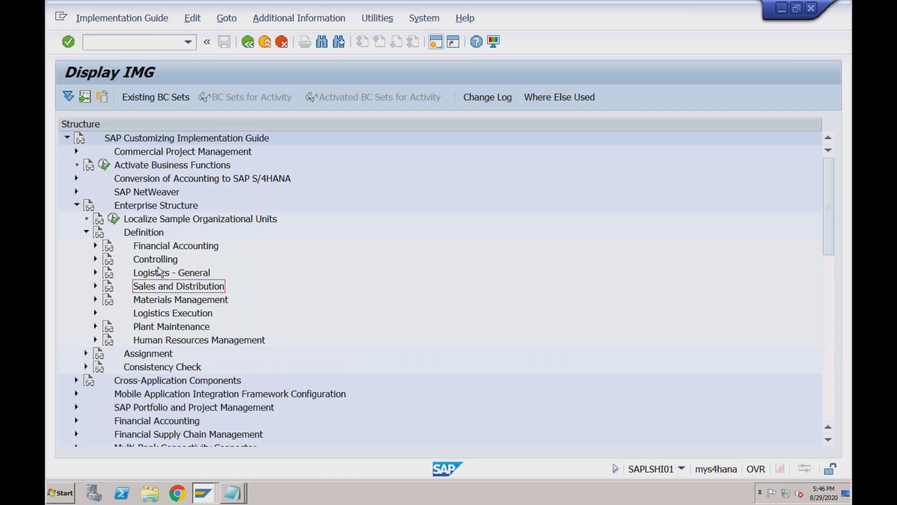
pyautogui.click(151, 251)
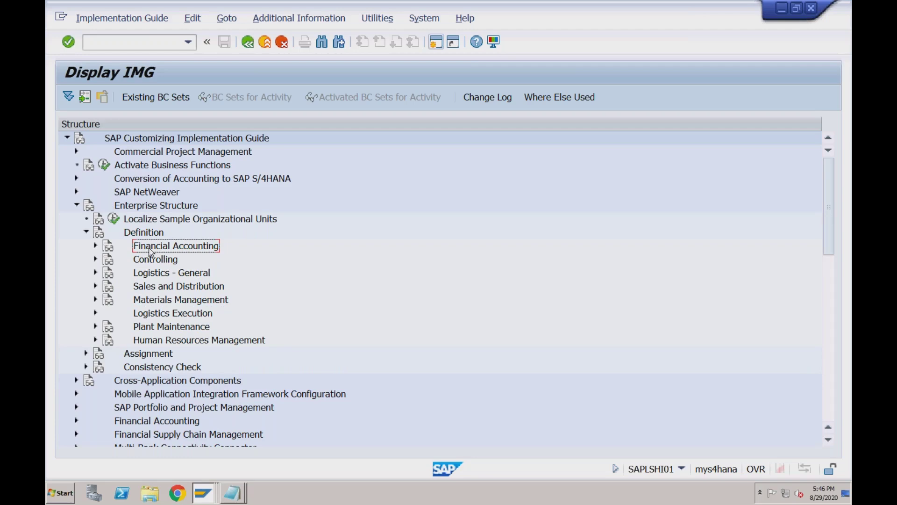
pyautogui.click(95, 246)
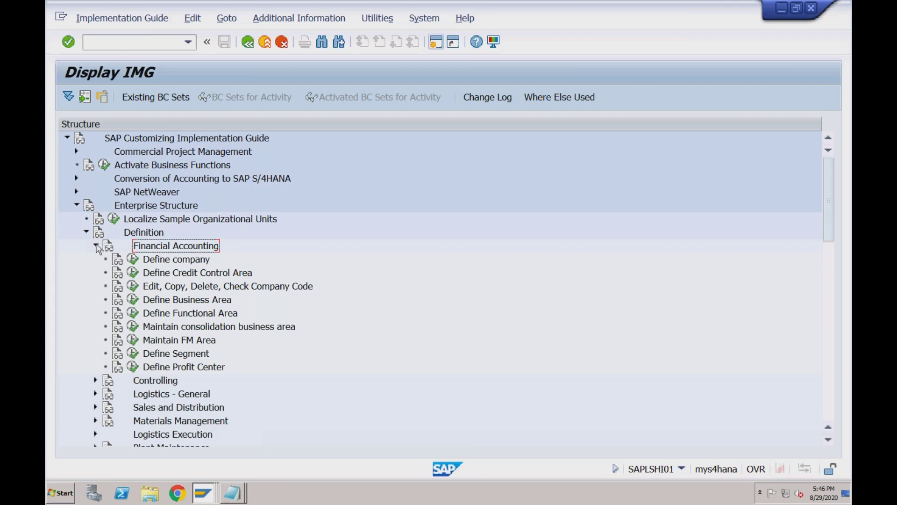
# Step: Execute Edit, Copy, Delete, Check Company Code and choose the Edit Company Code Data activity
pyautogui.click(206, 286)
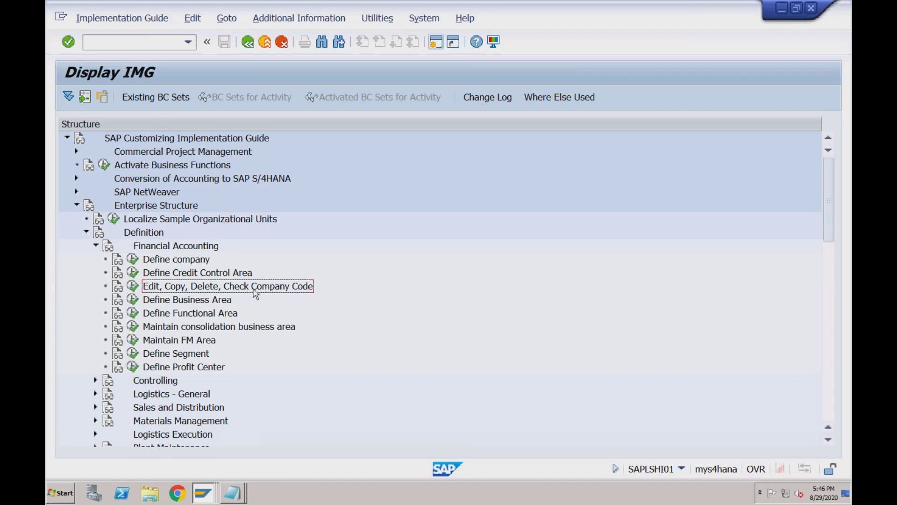
pyautogui.click(133, 286)
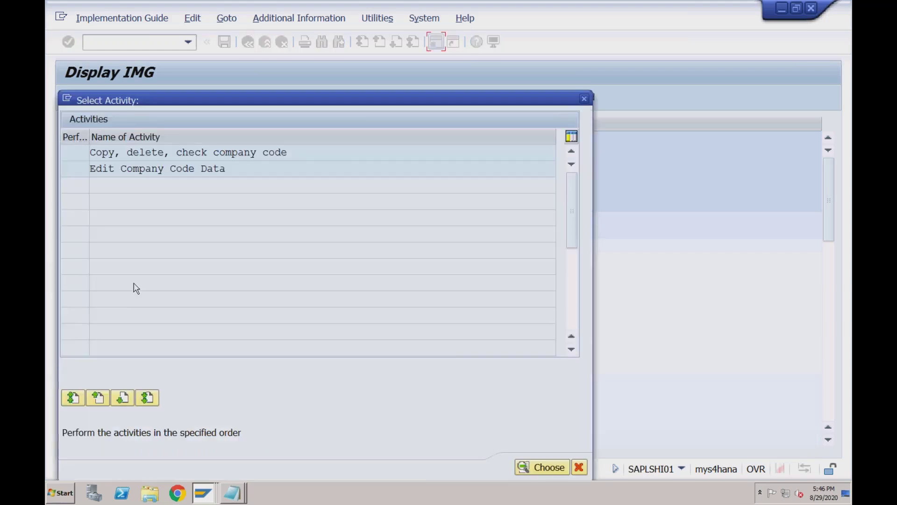
pyautogui.doubleClick(169, 169)
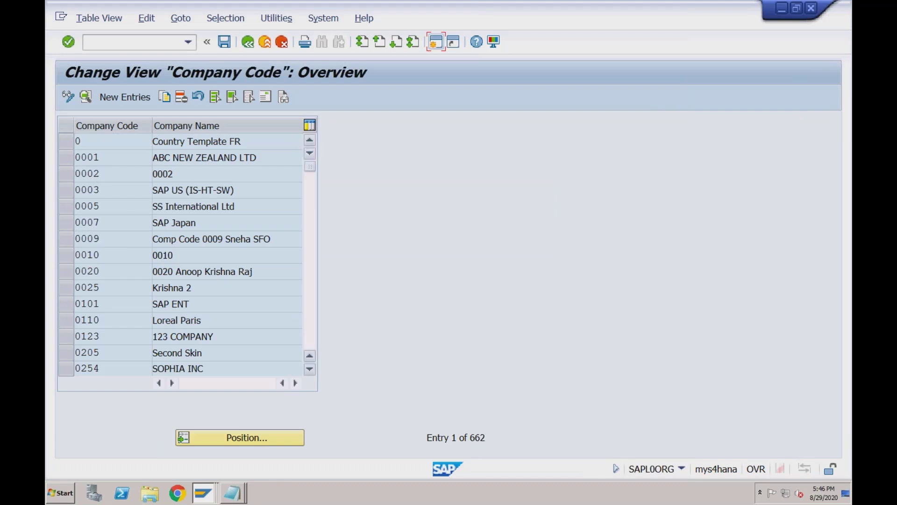
# Step: Open the details of company code 0, Country Template FR, and examine its code and company name
pyautogui.click(135, 141)
pyautogui.click(196, 141)
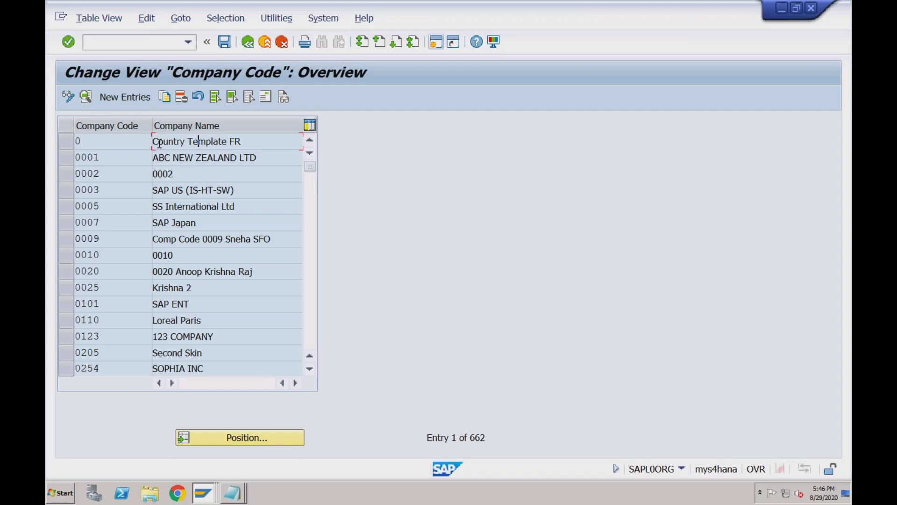
pyautogui.doubleClick(163, 142)
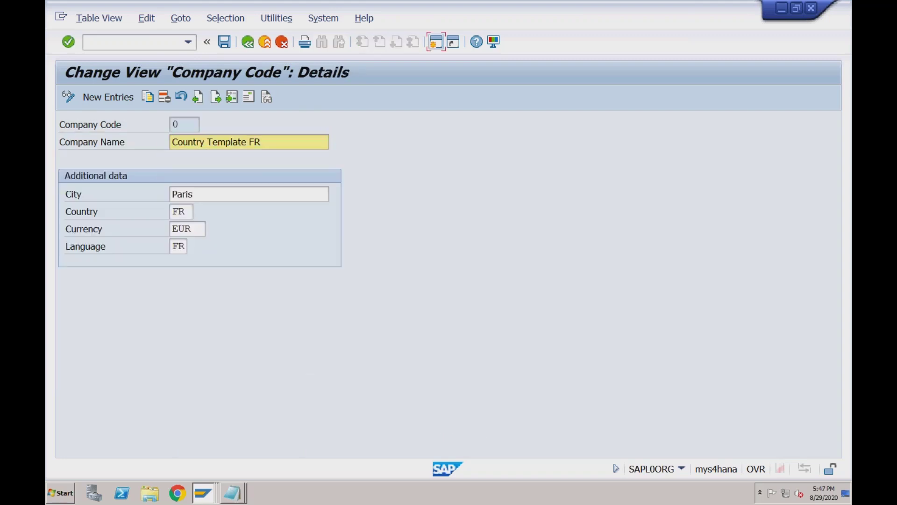
pyautogui.click(181, 124)
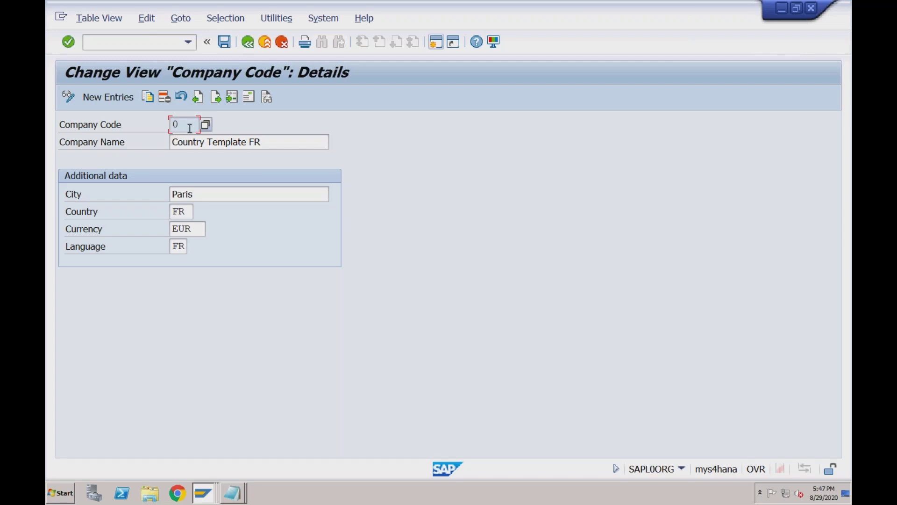
pyautogui.click(192, 143)
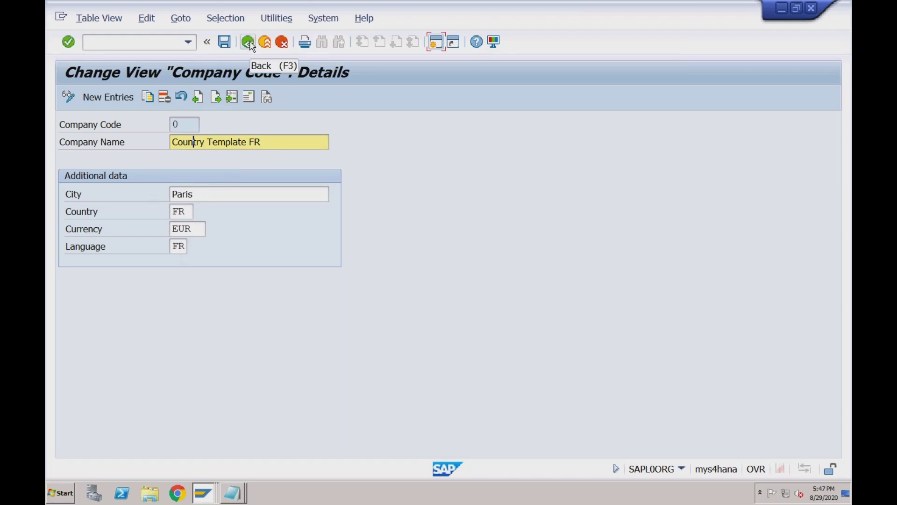
# Step: View the address form of company code 0, exit it without saving and return to the company code overview
pyautogui.click(244, 97)
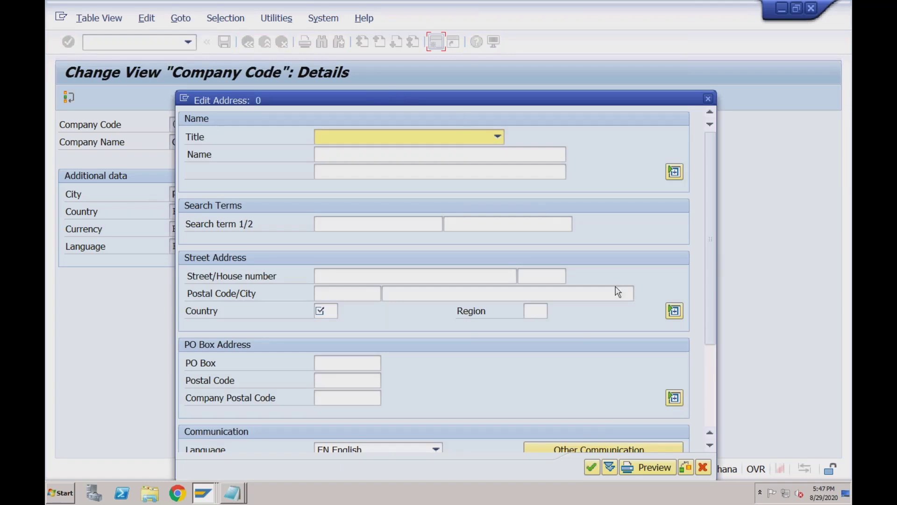
pyautogui.click(703, 468)
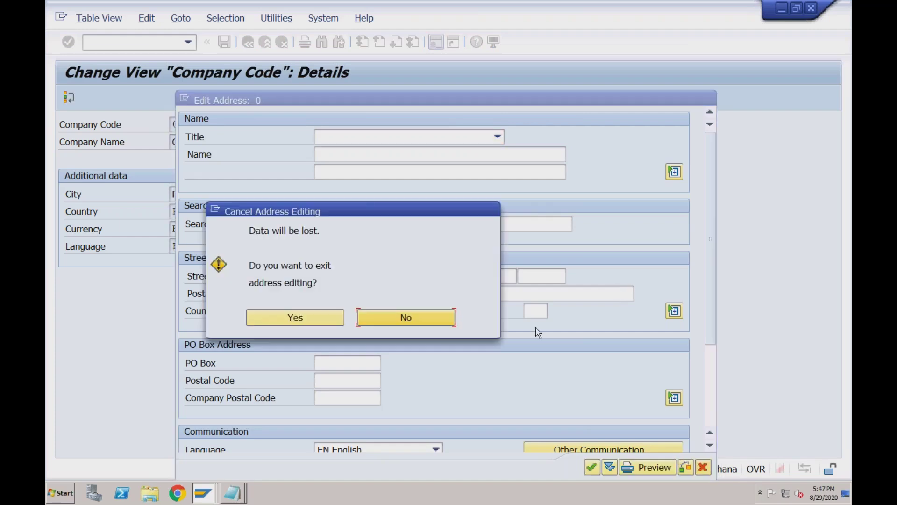
pyautogui.click(290, 321)
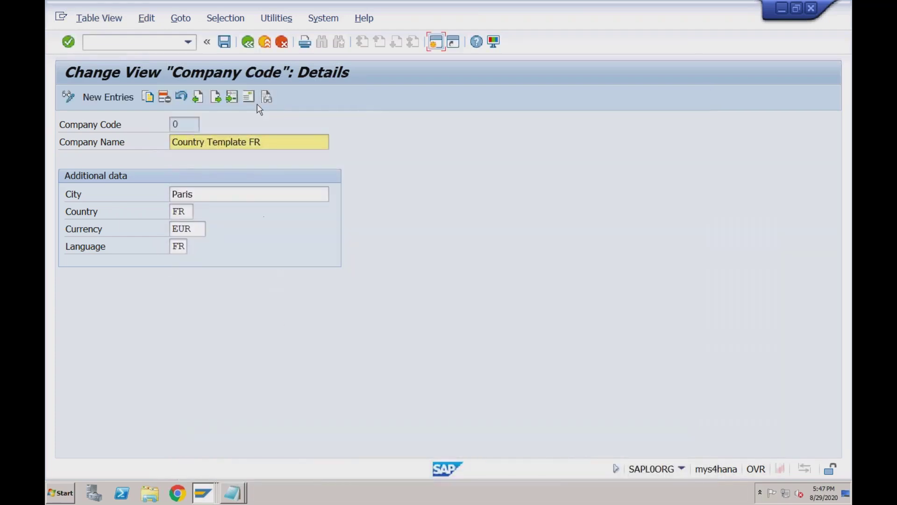
pyautogui.click(248, 43)
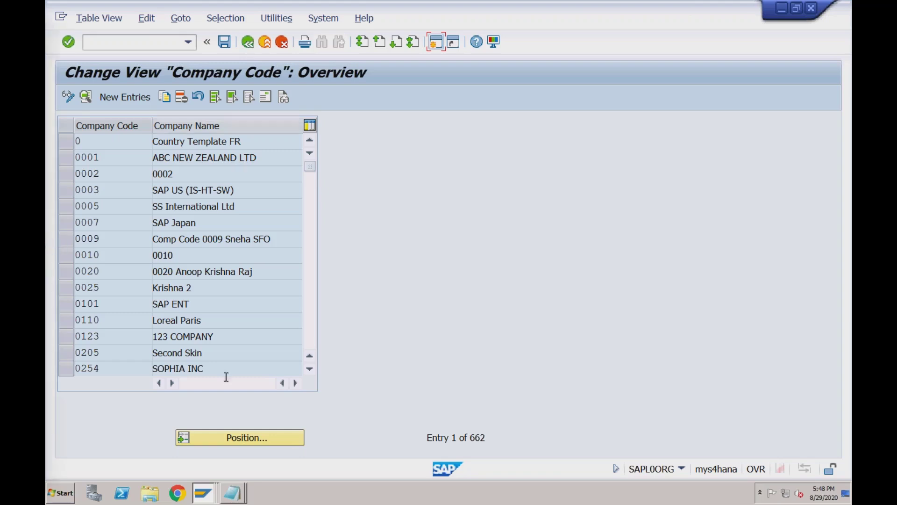
# Step: Position the overview at company code RECH and open the details of Reliance Chemicals Ltd
pyautogui.click(229, 440)
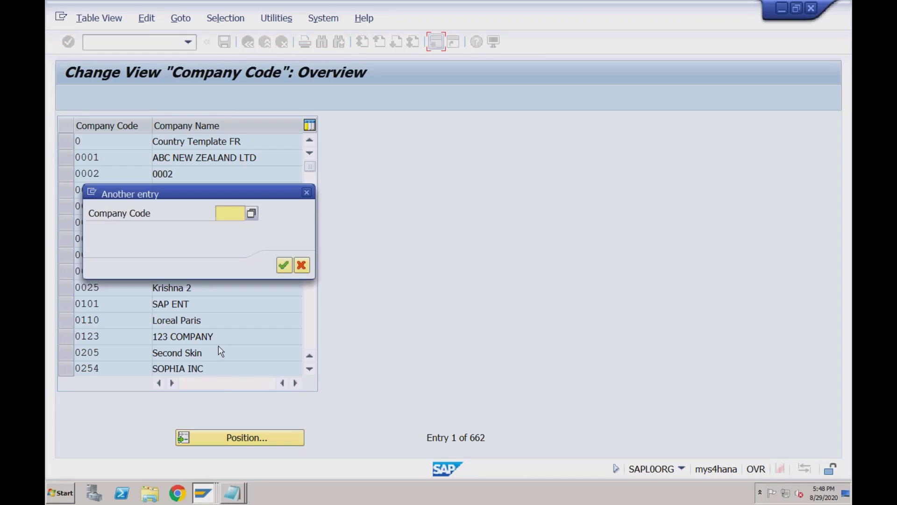
pyautogui.write('rech')
pyautogui.click(285, 265)
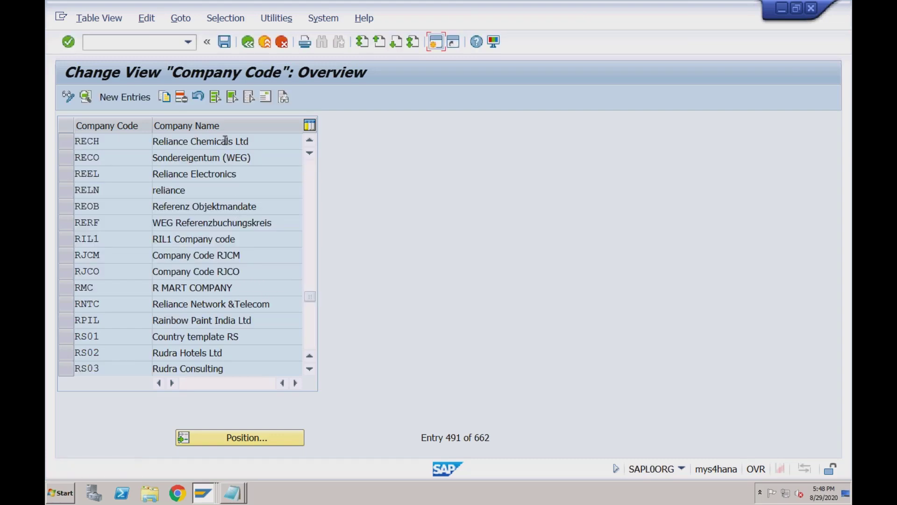
pyautogui.doubleClick(226, 140)
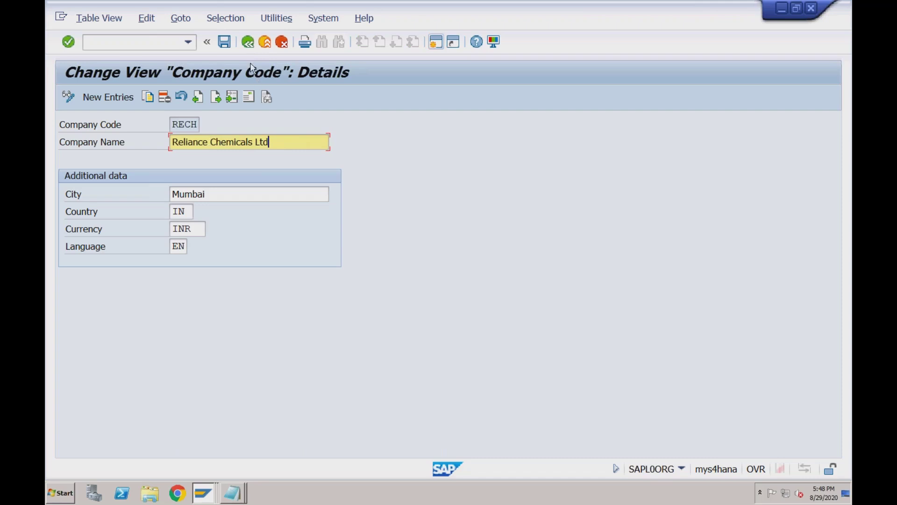
# Step: Open a blank new company code entry, examine its code, name, city, country, currency and language fields, and cancel it
pyautogui.click(248, 45)
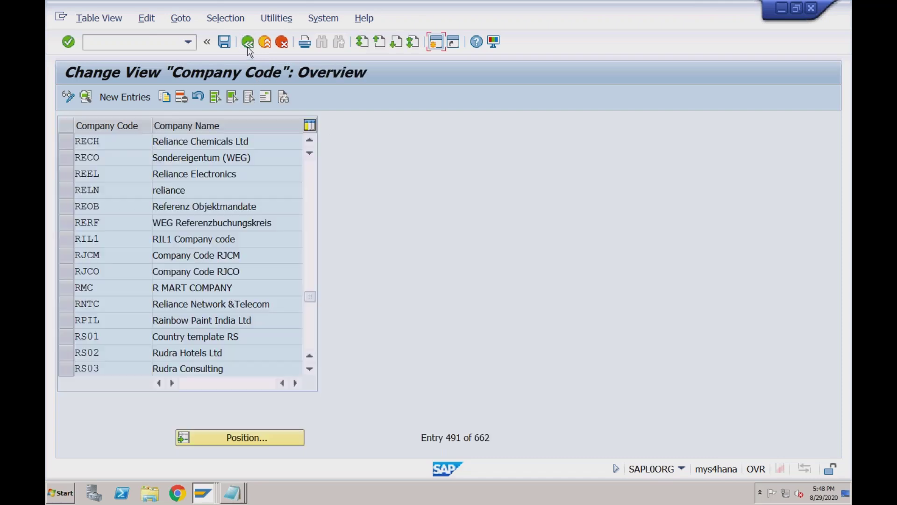
pyautogui.click(126, 97)
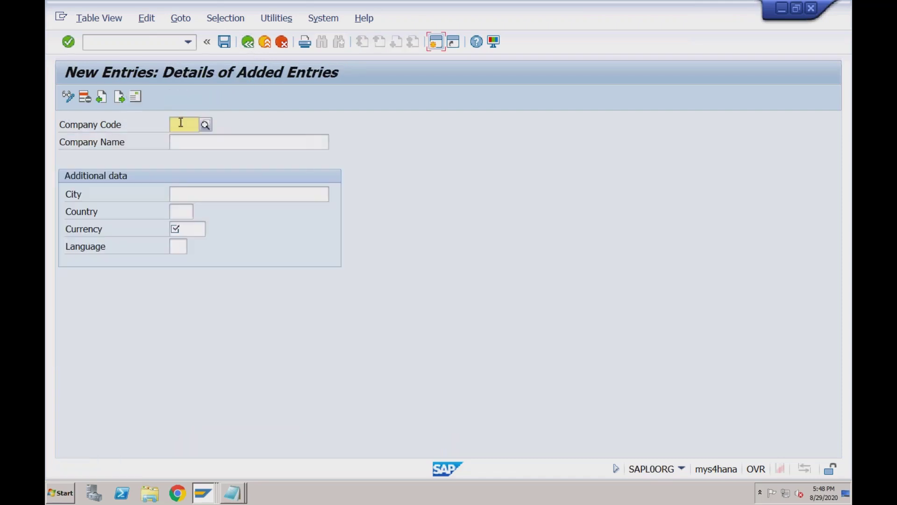
pyautogui.click(180, 124)
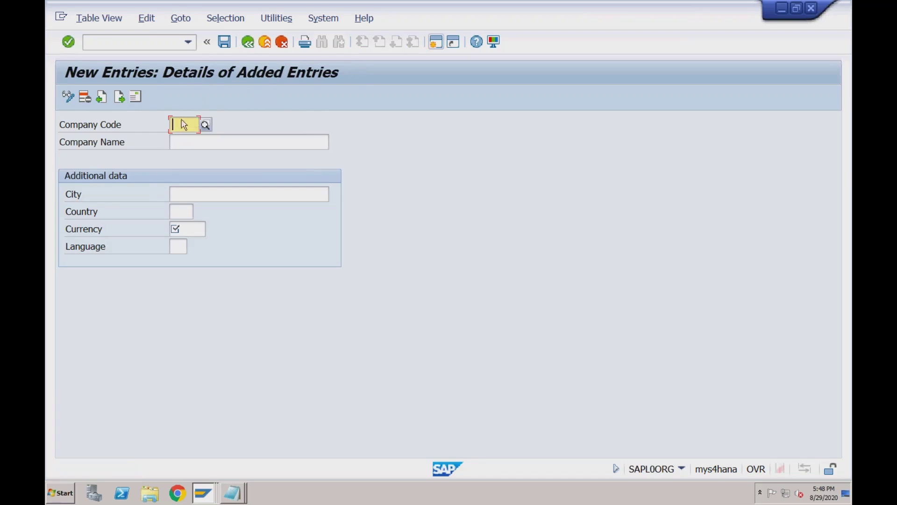
pyautogui.click(192, 144)
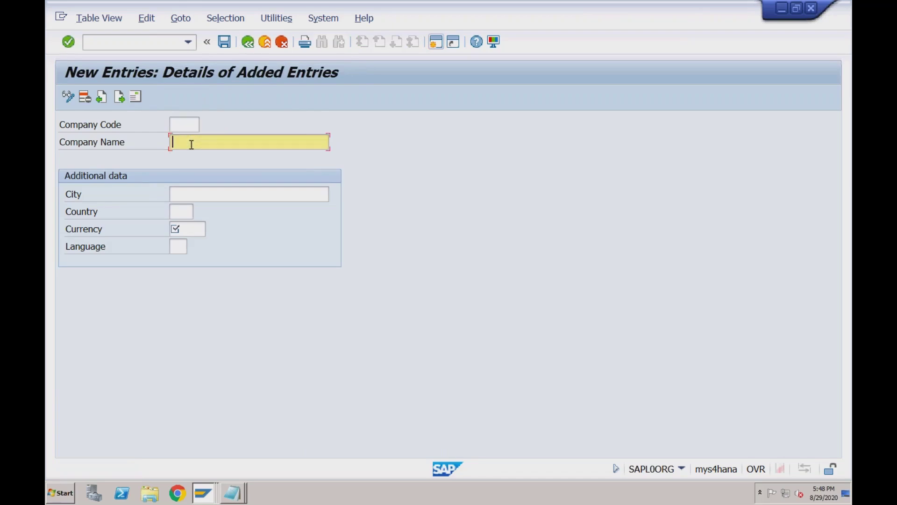
pyautogui.click(190, 193)
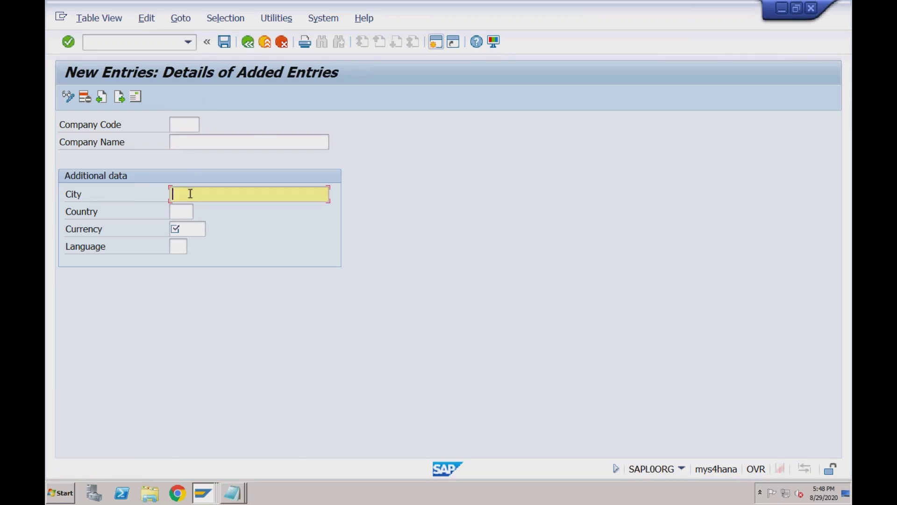
pyautogui.click(181, 213)
pyautogui.click(184, 232)
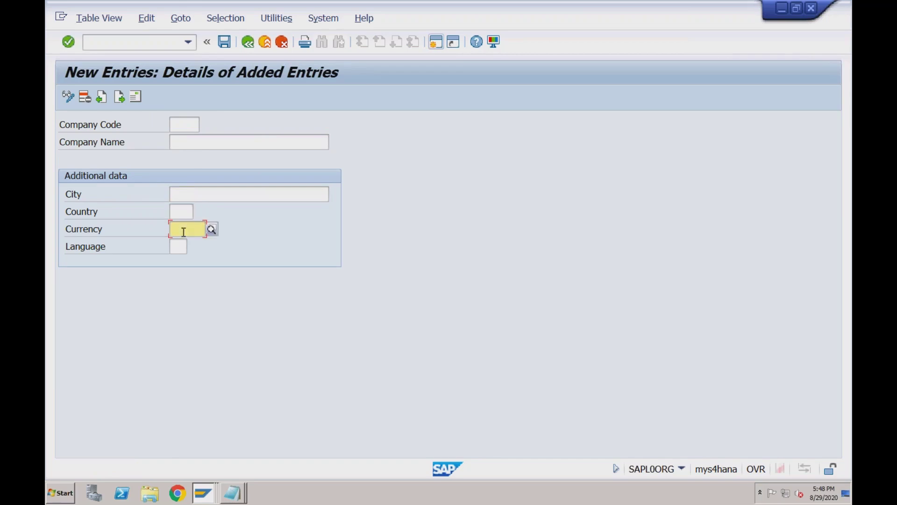
pyautogui.click(180, 250)
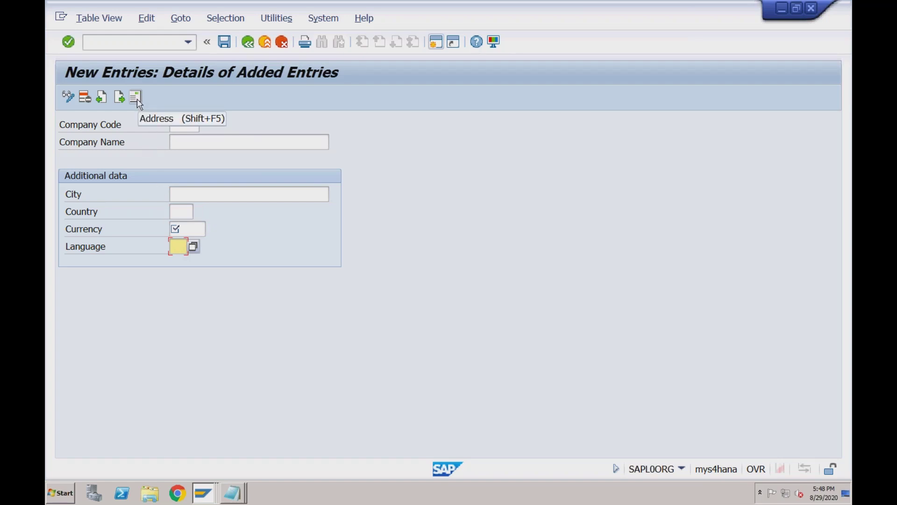
pyautogui.click(265, 42)
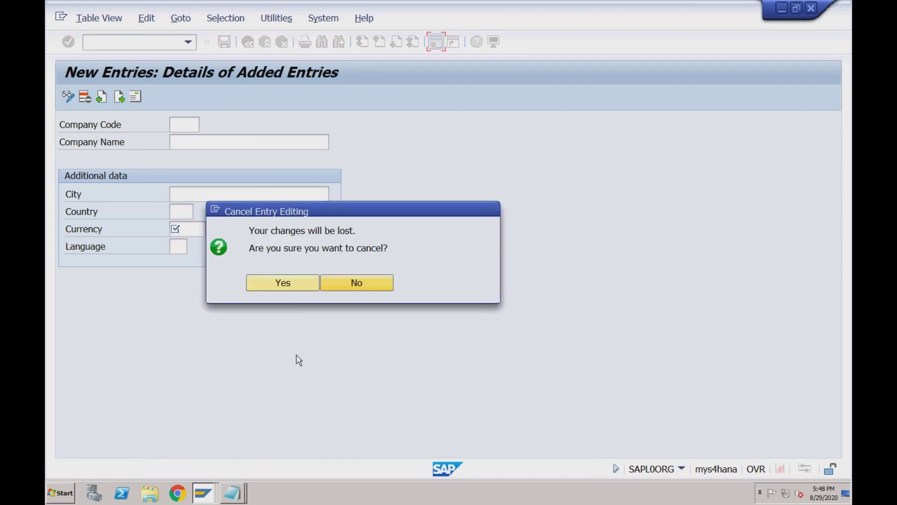
pyautogui.click(286, 286)
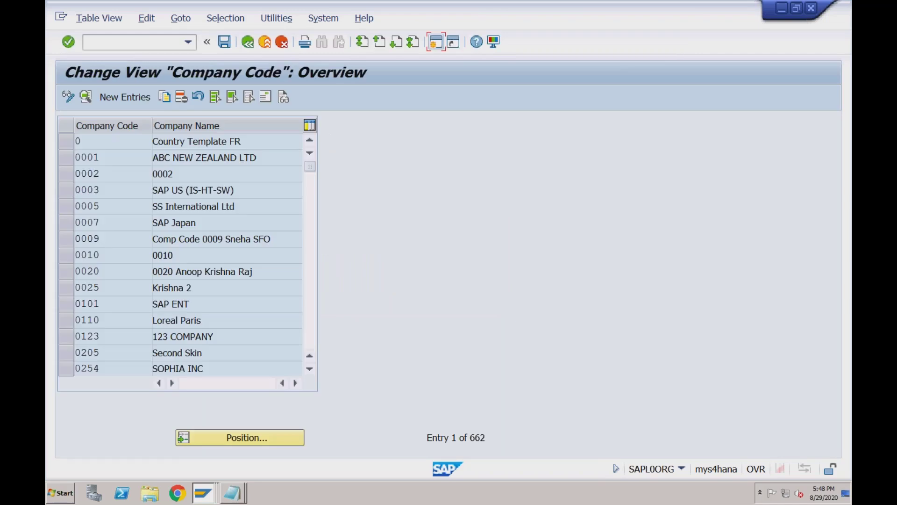
# Step: Locate company code RECH in the overview again and display its details
pyautogui.click(247, 437)
pyautogui.write('RECH')
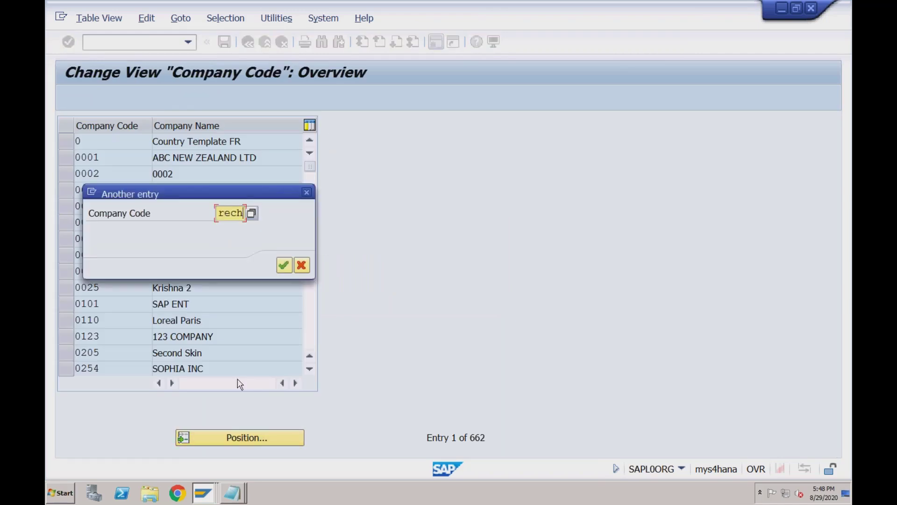
pyautogui.press('Return')
pyautogui.doubleClick(223, 140)
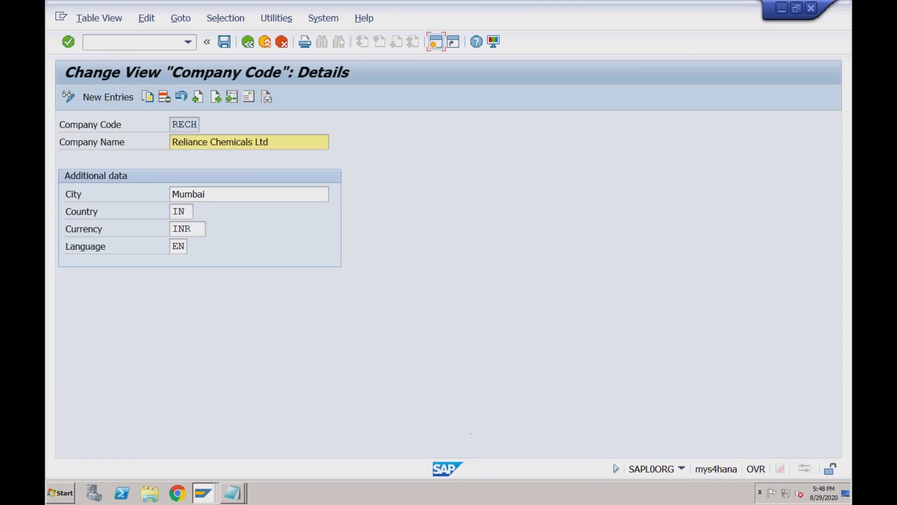
# Step: Examine the company code, city, country, currency and language fields of Reliance Chemicals Ltd
pyautogui.moveTo(173, 124); pyautogui.dragTo(201, 124)
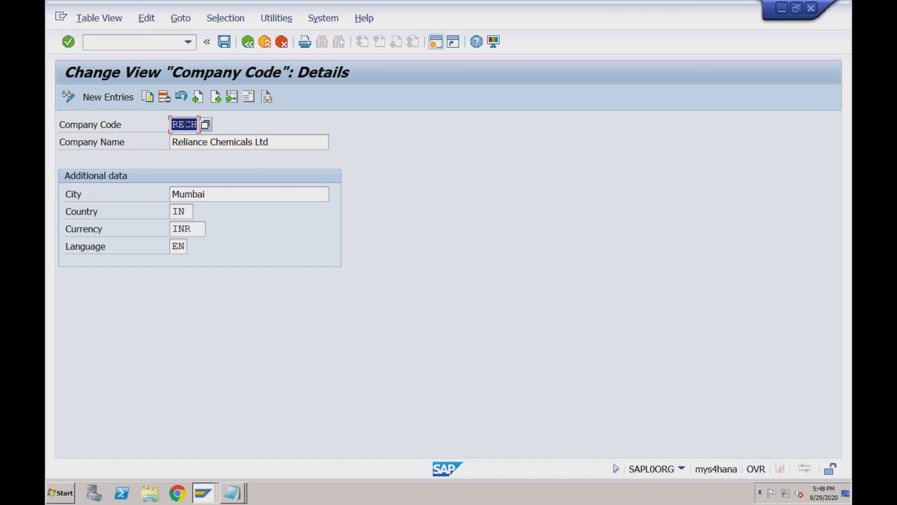
pyautogui.click(185, 124)
pyautogui.click(207, 195)
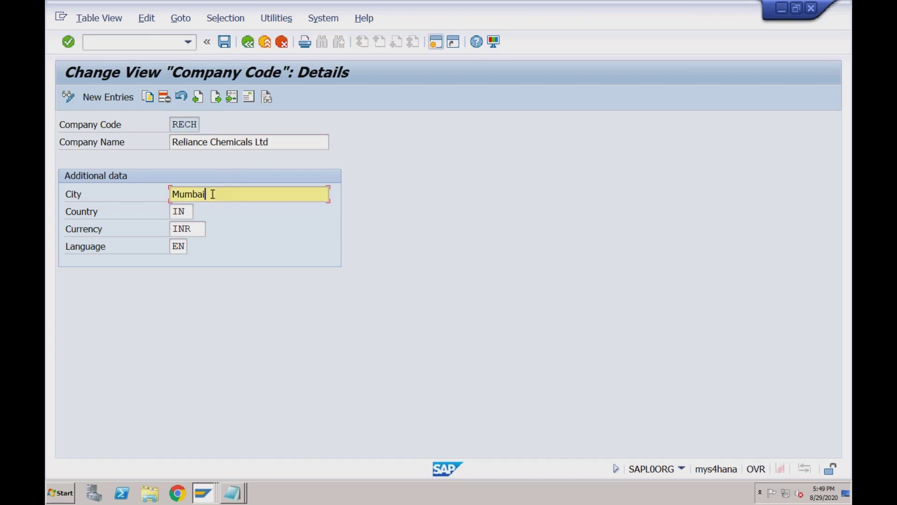
pyautogui.click(186, 212)
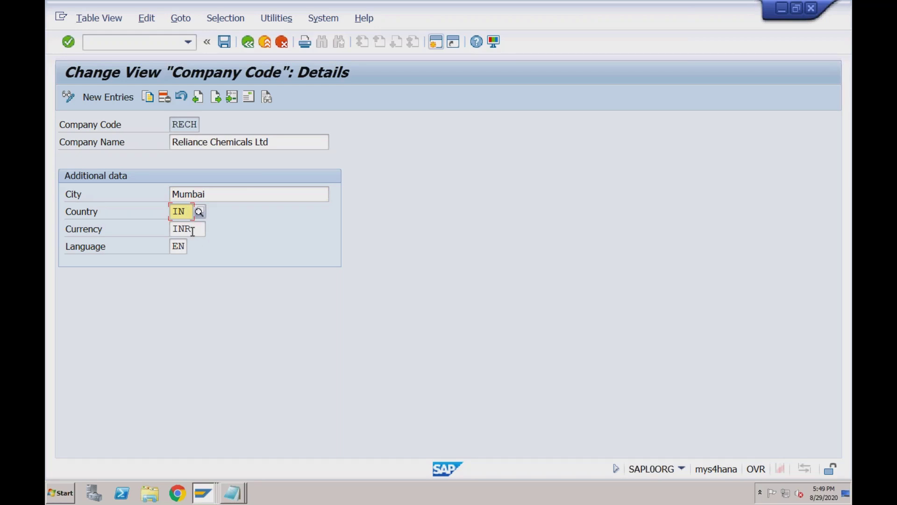
pyautogui.click(193, 230)
pyautogui.press('Tab')
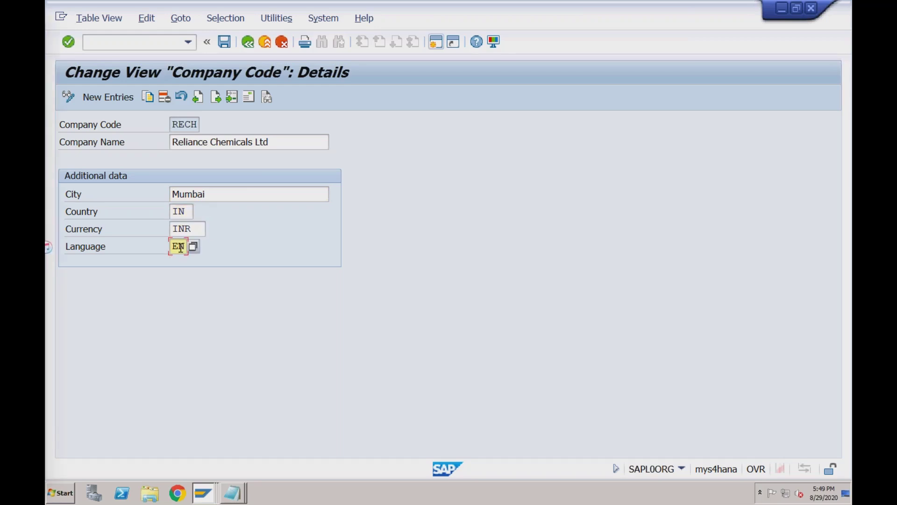
pyautogui.moveTo(211, 194); pyautogui.dragTo(171, 194)
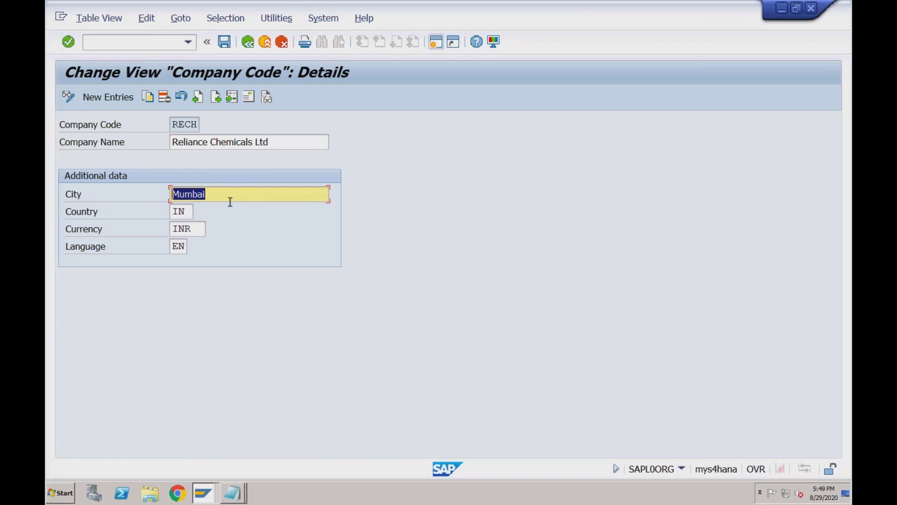
# Step: View the possible country keys for RECH's country and close the list without choosing one
pyautogui.click(189, 211)
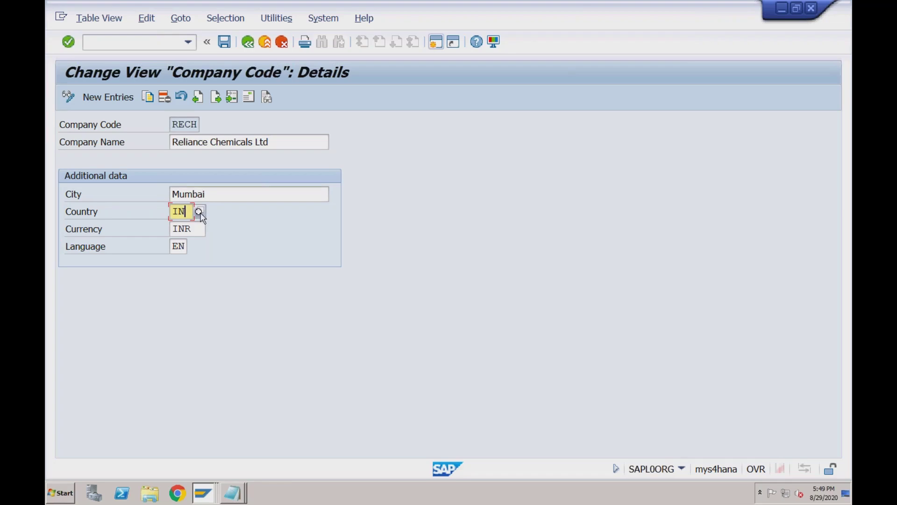
pyautogui.click(199, 213)
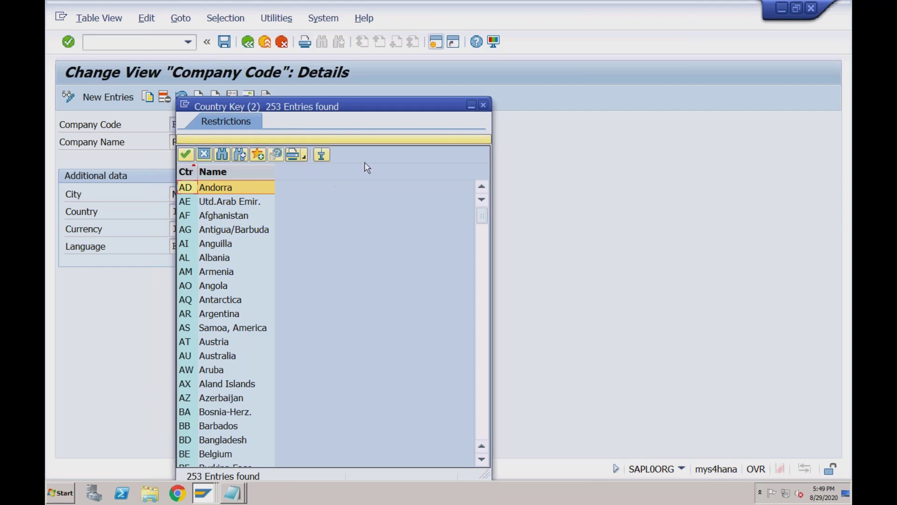
pyautogui.press('Escape')
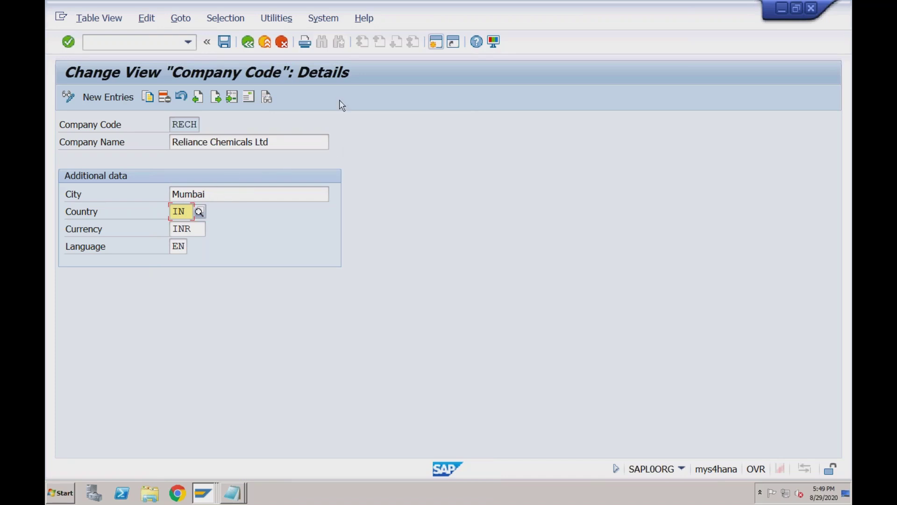
# Step: Open a new session, start transaction spro and display the SAP Customizing Implementation Guide
pyautogui.click(437, 43)
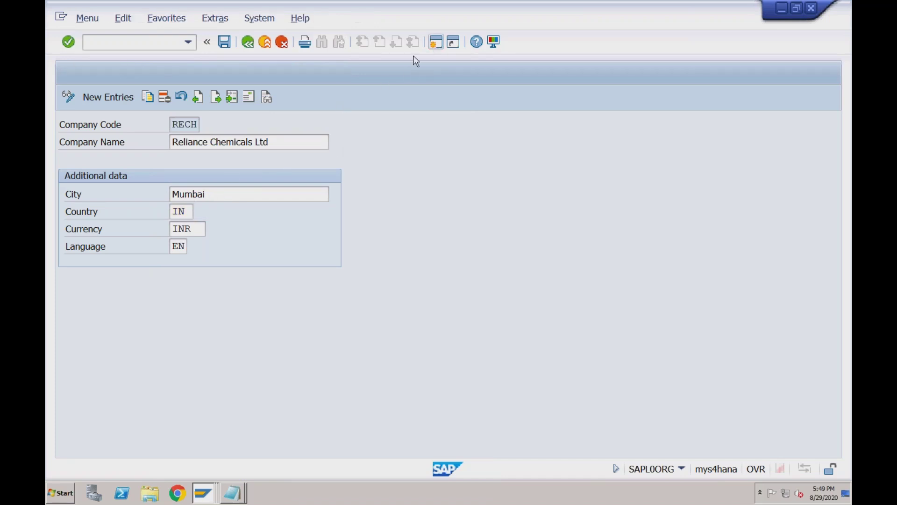
pyautogui.write('spro')
pyautogui.press('Return')
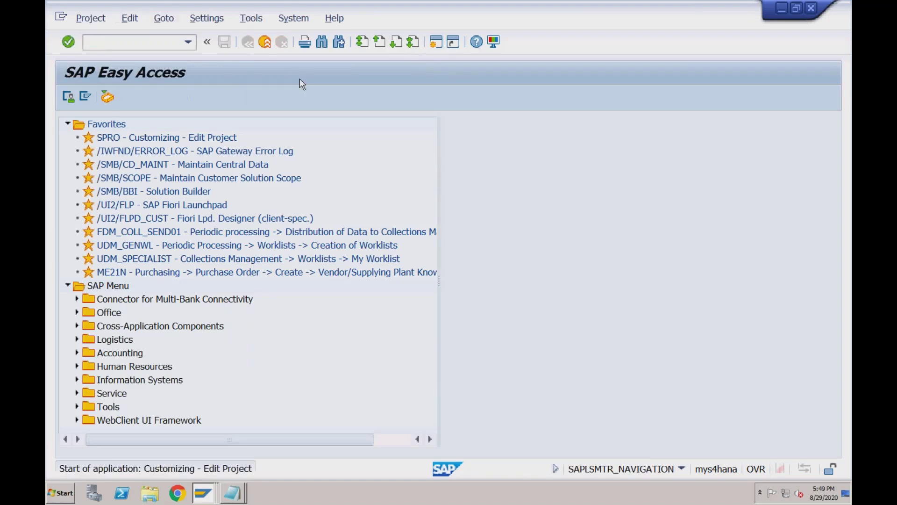
pyautogui.click(140, 98)
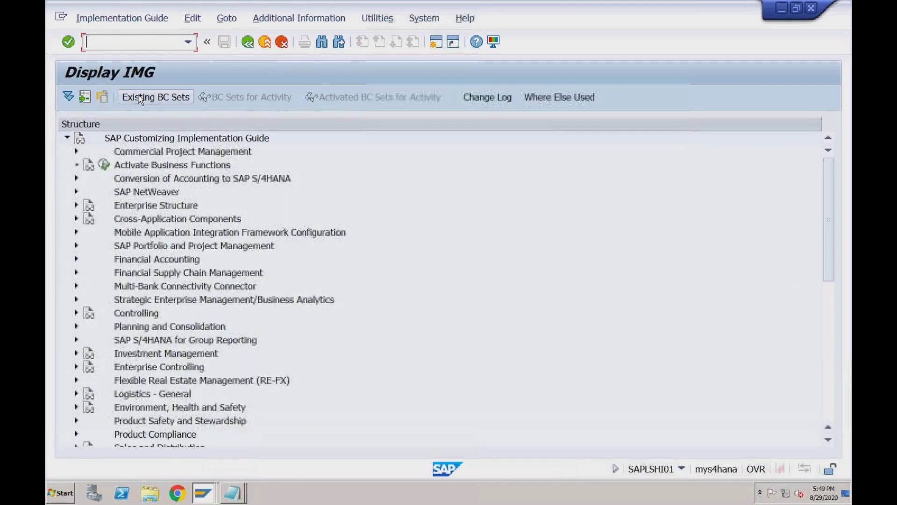
# Step: Expand SAP NetWeaver, General settings and Set Countries in the guide and try to execute Define Countries in mySAP Systems
pyautogui.click(155, 195)
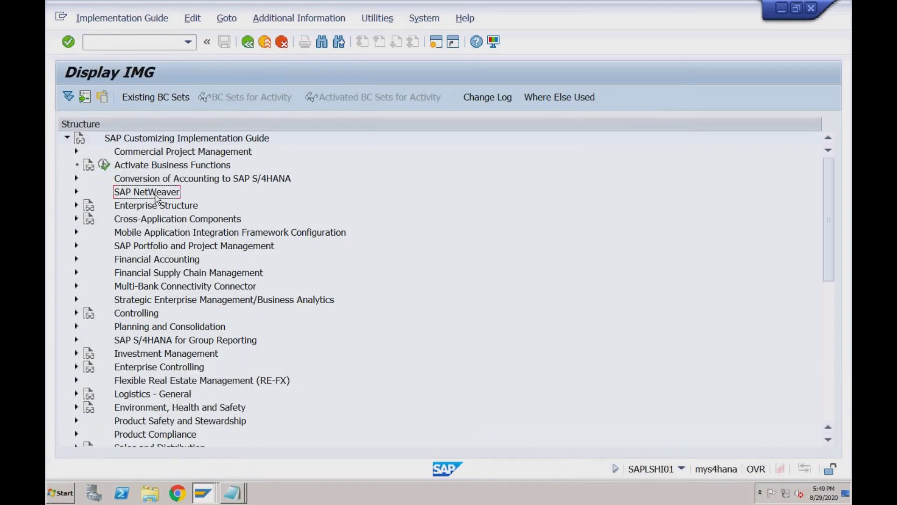
pyautogui.click(77, 193)
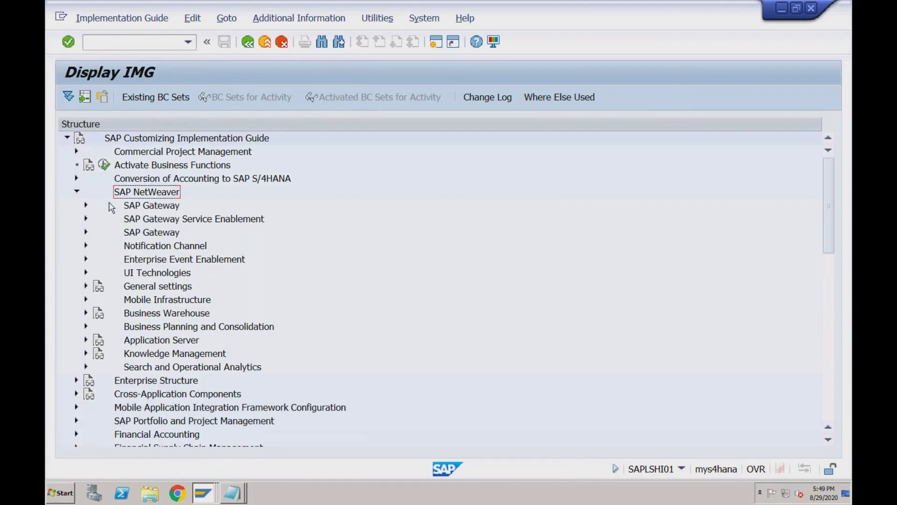
pyautogui.click(133, 288)
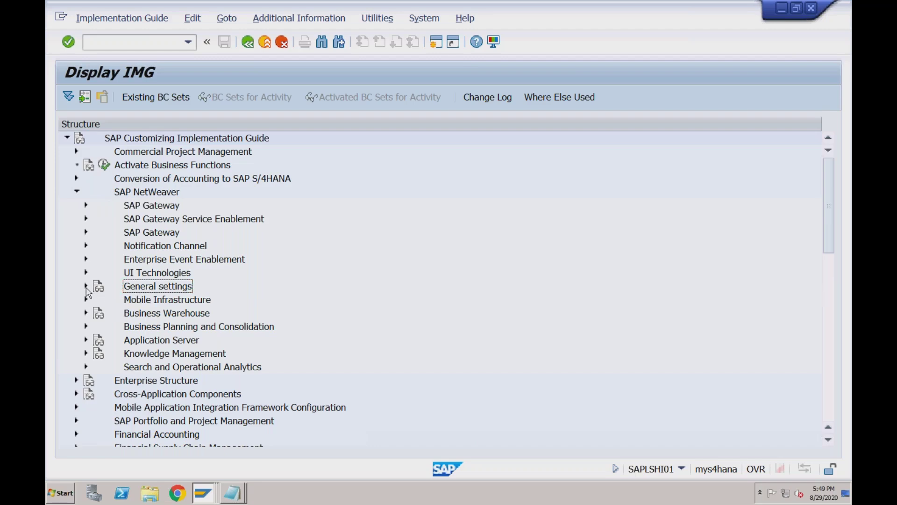
pyautogui.click(86, 287)
pyautogui.click(149, 302)
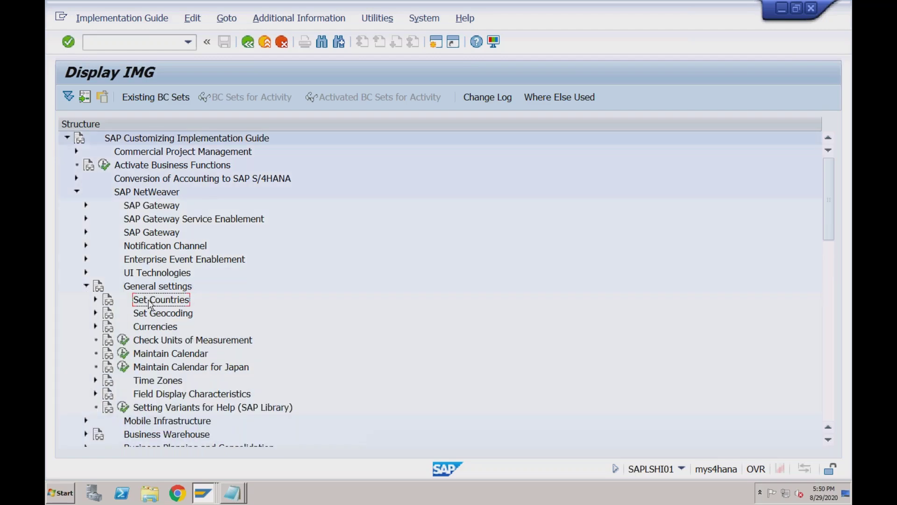
pyautogui.click(95, 301)
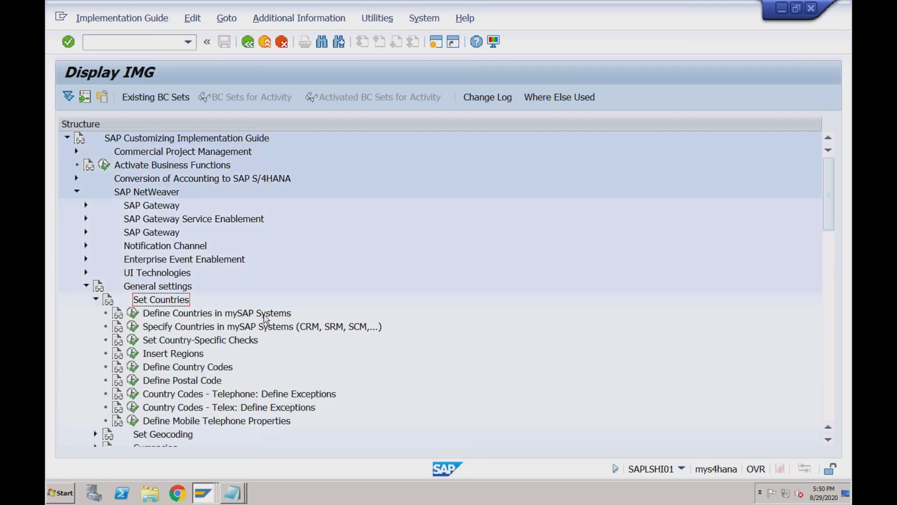
pyautogui.click(134, 315)
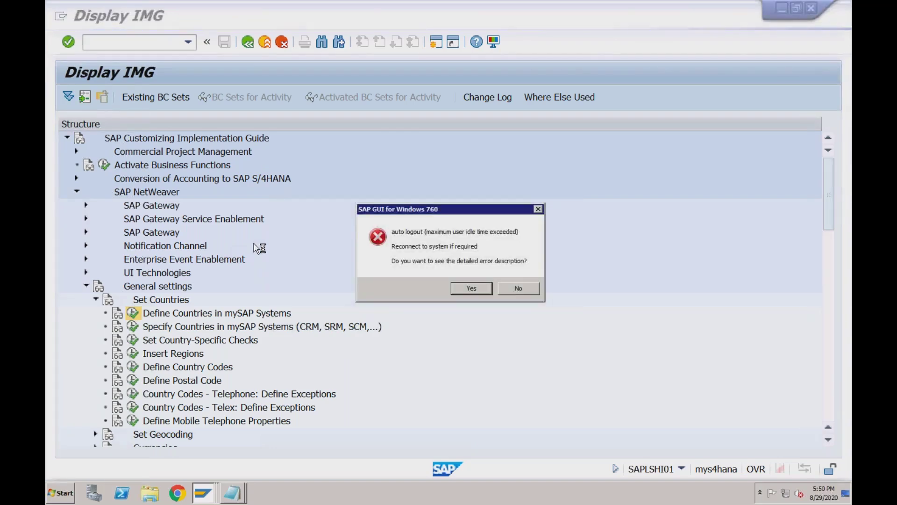
# Step: Decline the detailed error description, switch to the session with the new business area entries and try to go back
pyautogui.click(516, 289)
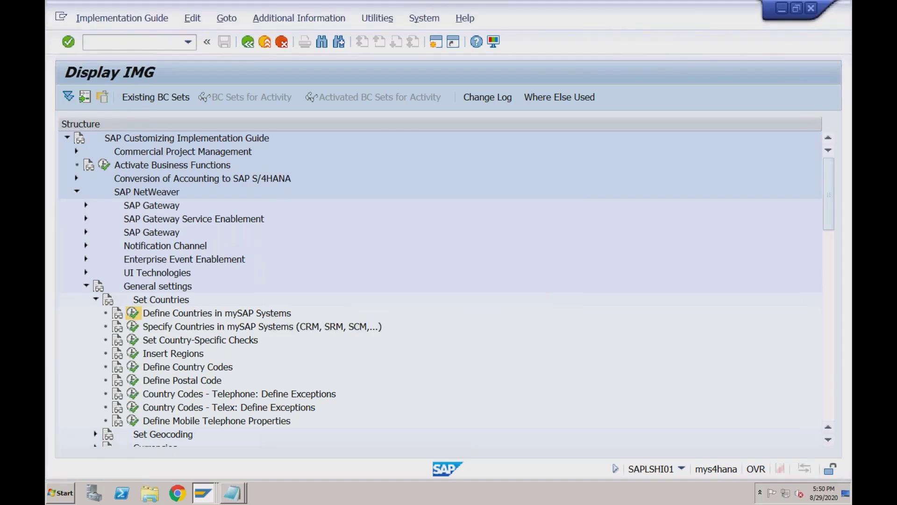
pyautogui.click(201, 496)
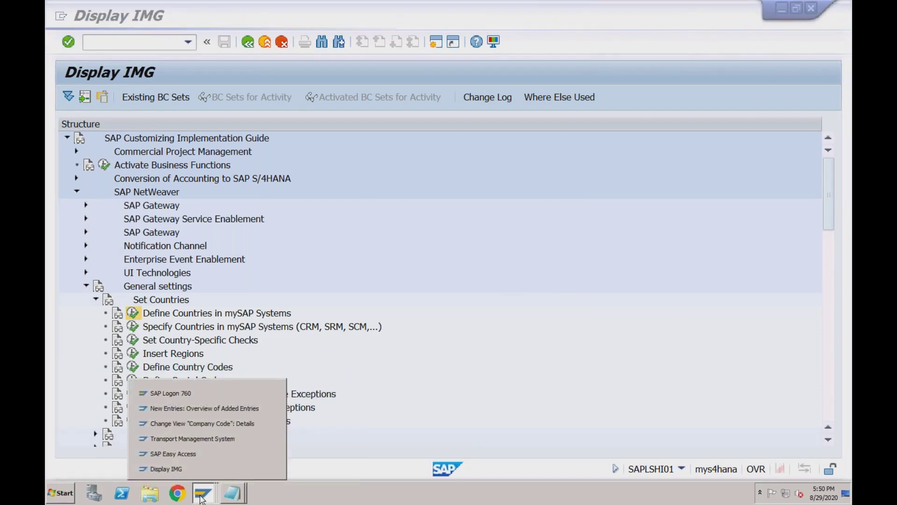
pyautogui.click(194, 409)
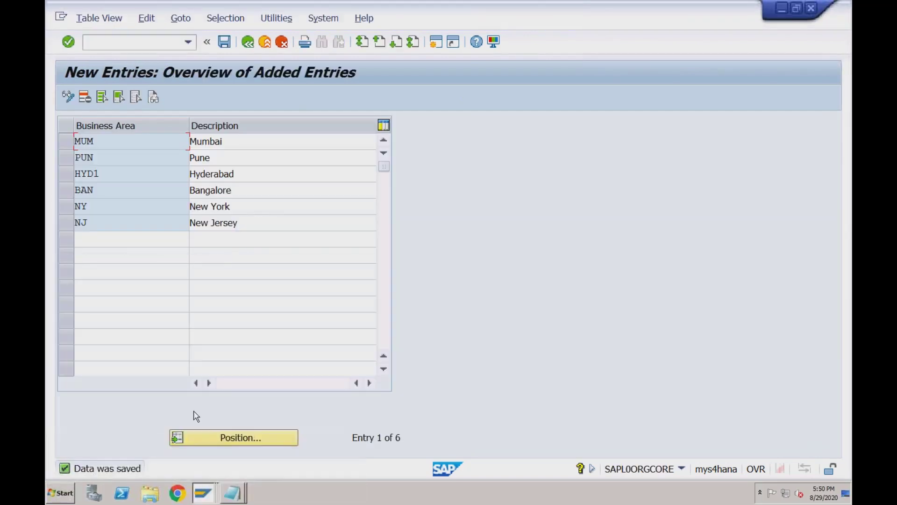
pyautogui.click(248, 42)
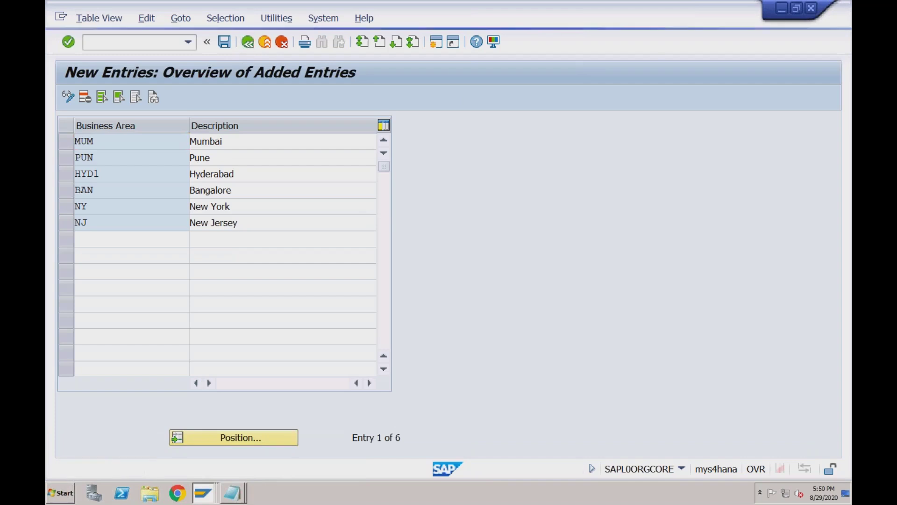
# Step: Switch to SAP Logon and start a logon to the S4 1909 system
pyautogui.click(204, 490)
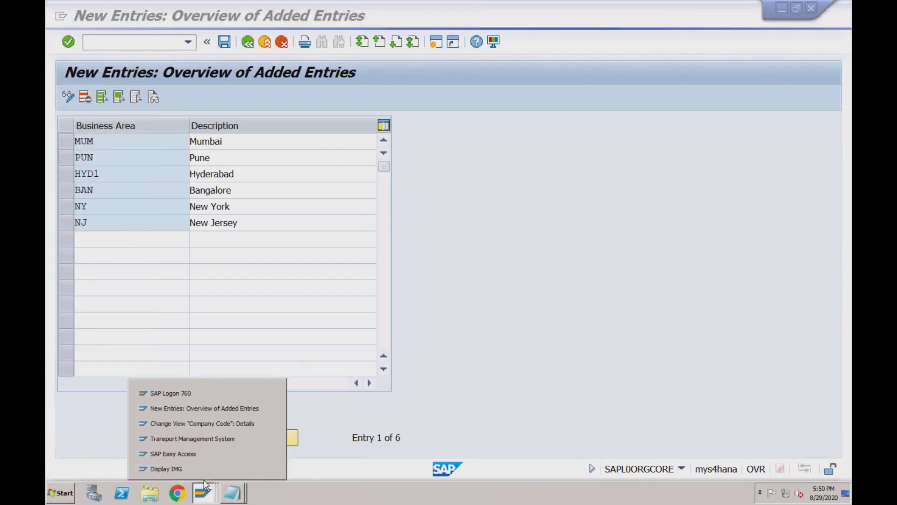
pyautogui.click(201, 394)
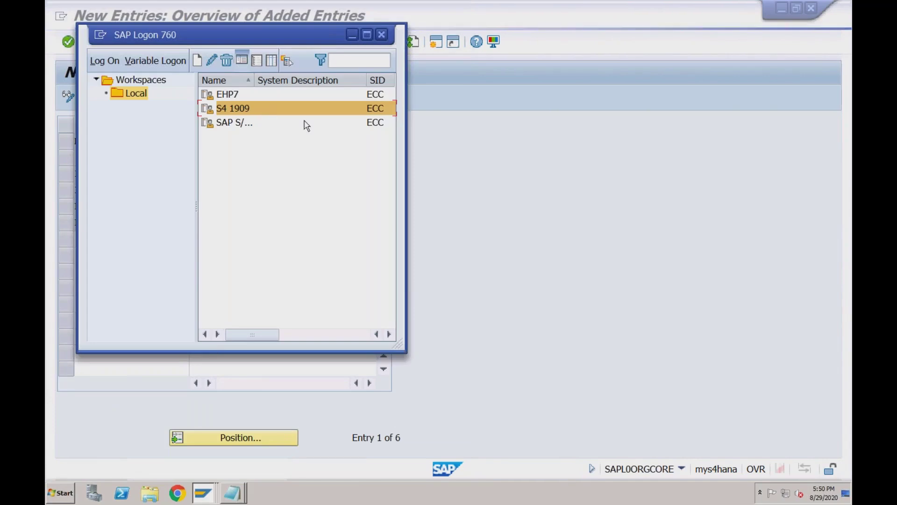
pyautogui.press('Return')
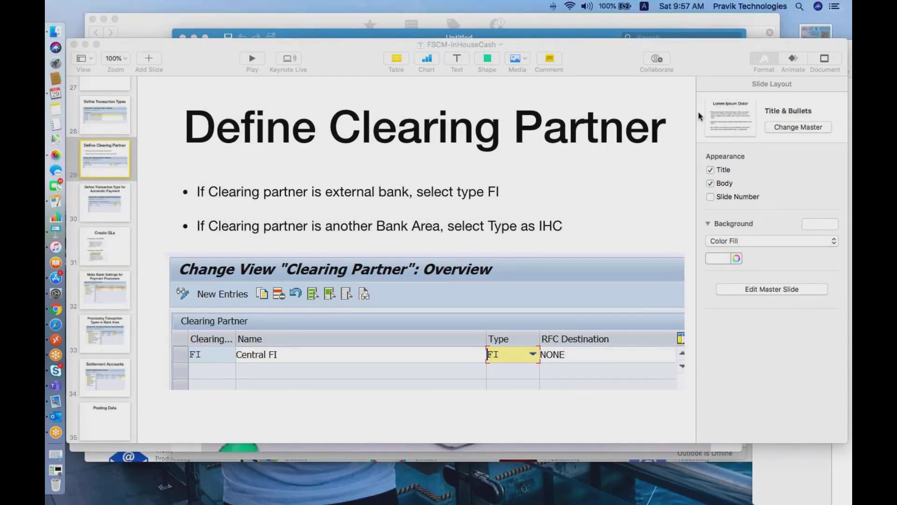
# Step: Log on to client 400 with the user name and password, continuing without ending any other logons
pyautogui.press('super+Tab')
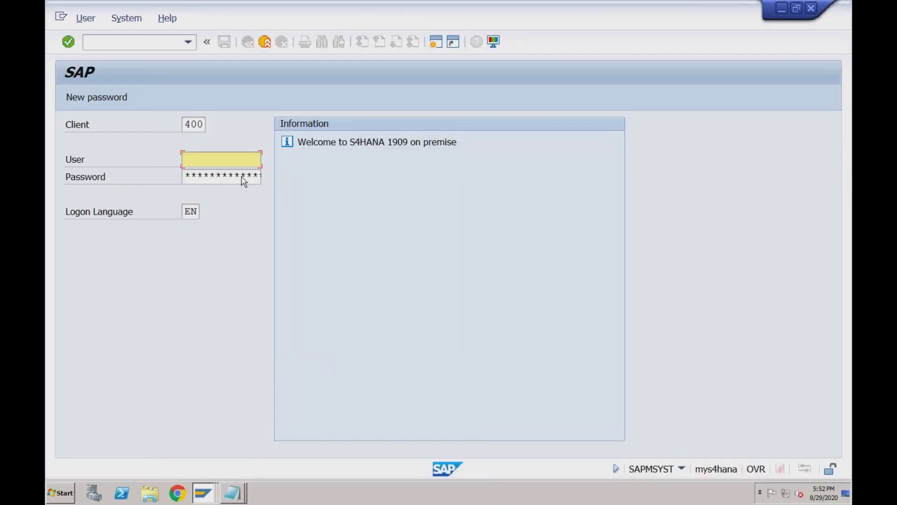
pyautogui.click(230, 162)
pyautogui.press('Down')
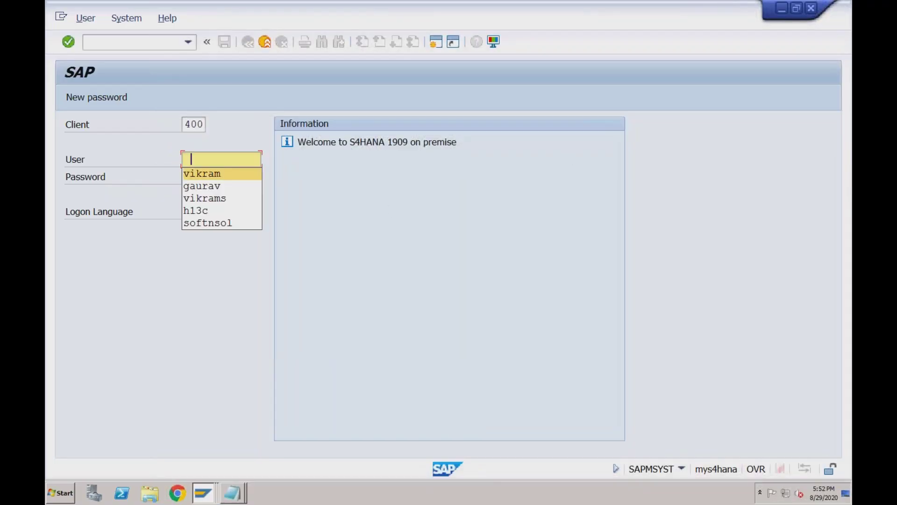
pyautogui.press('Return')
pyautogui.press('Tab')
pyautogui.write('***')
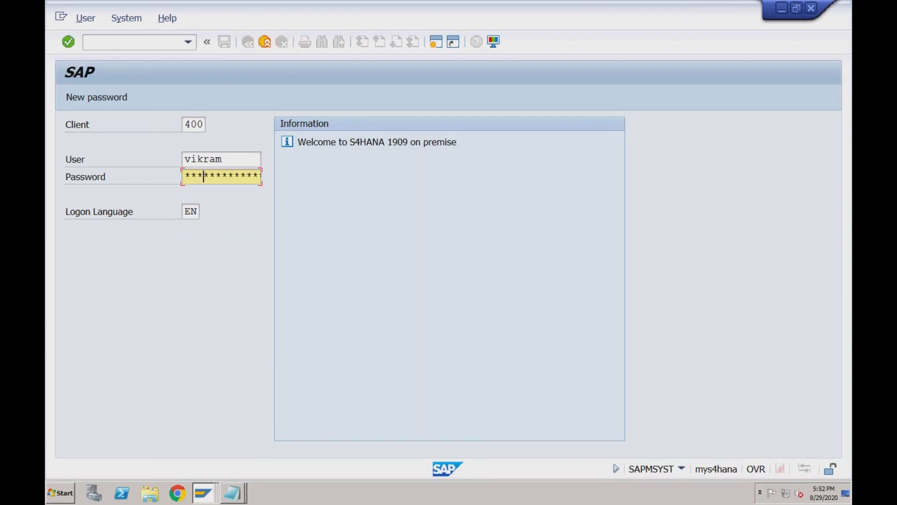
pyautogui.write('*******')
pyautogui.press('Return')
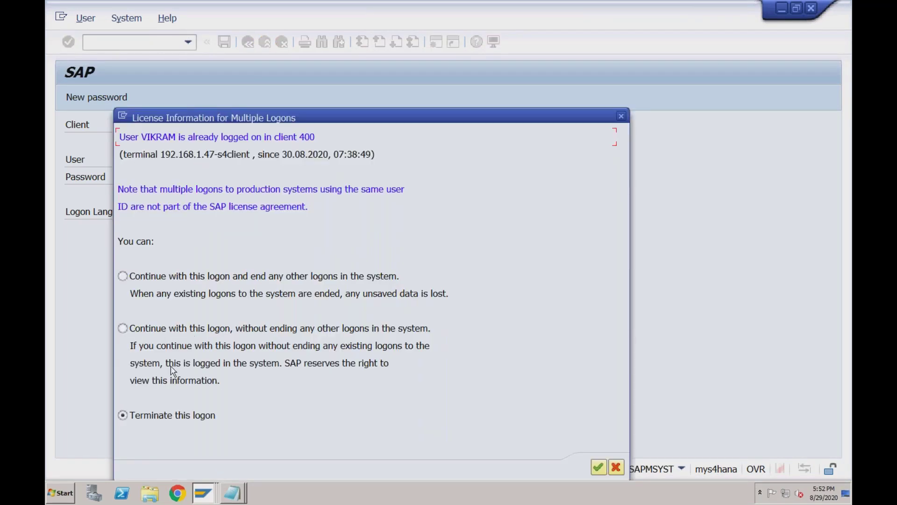
pyautogui.click(168, 328)
pyautogui.press('Return')
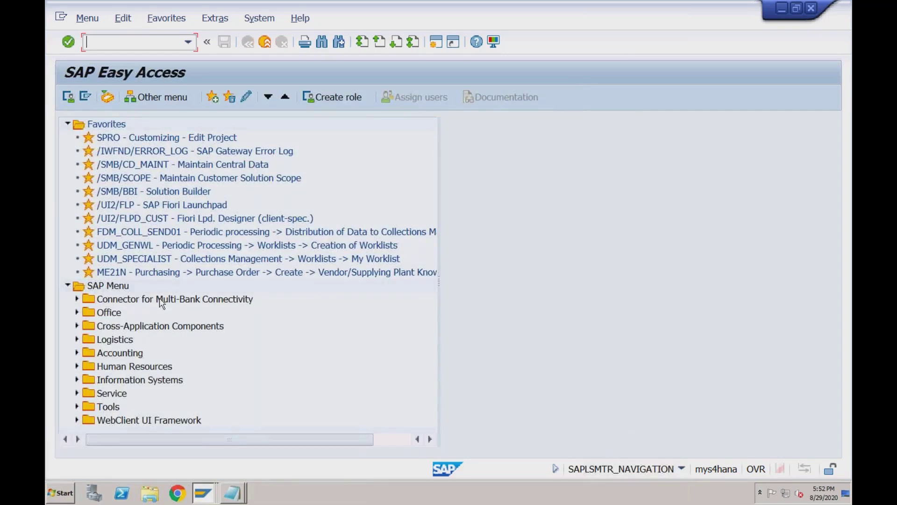
# Step: Start transaction spro and display the SAP Customizing Implementation Guide
pyautogui.write('spro')
pyautogui.press('Return')
pyautogui.click(134, 99)
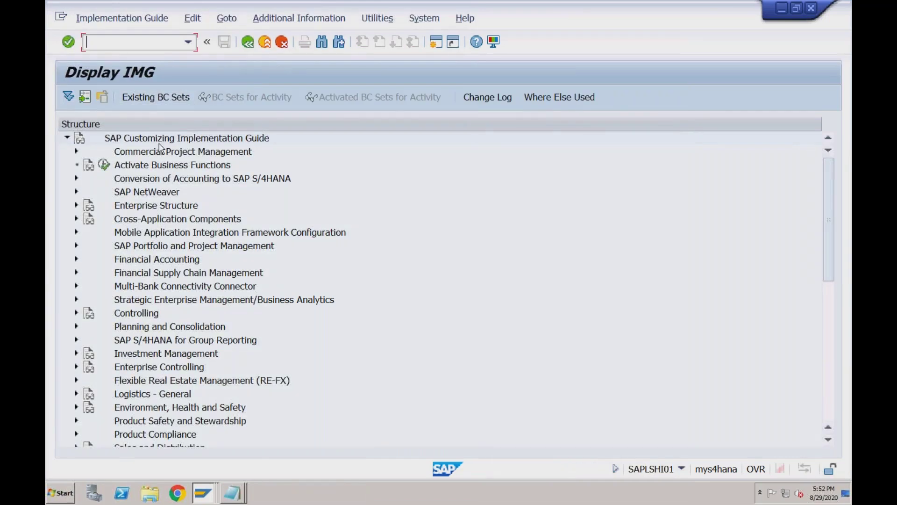
pyautogui.click(77, 259)
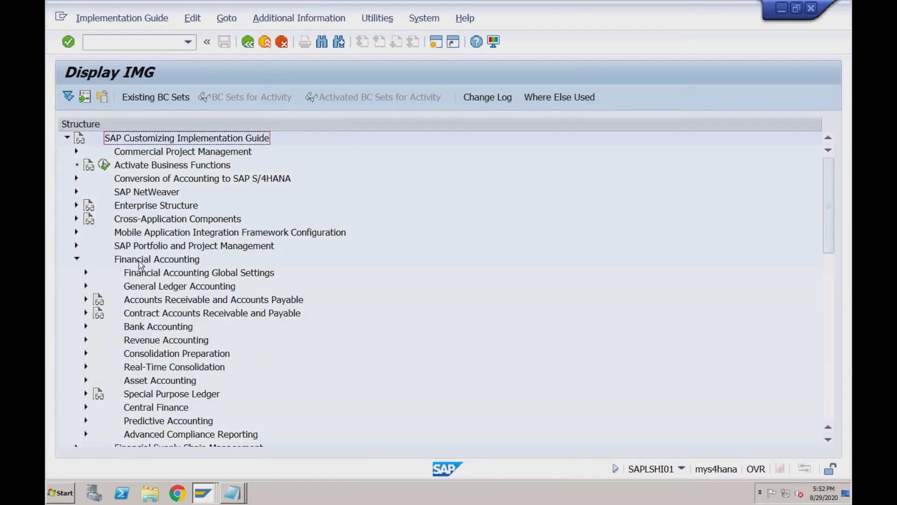
pyautogui.click(77, 260)
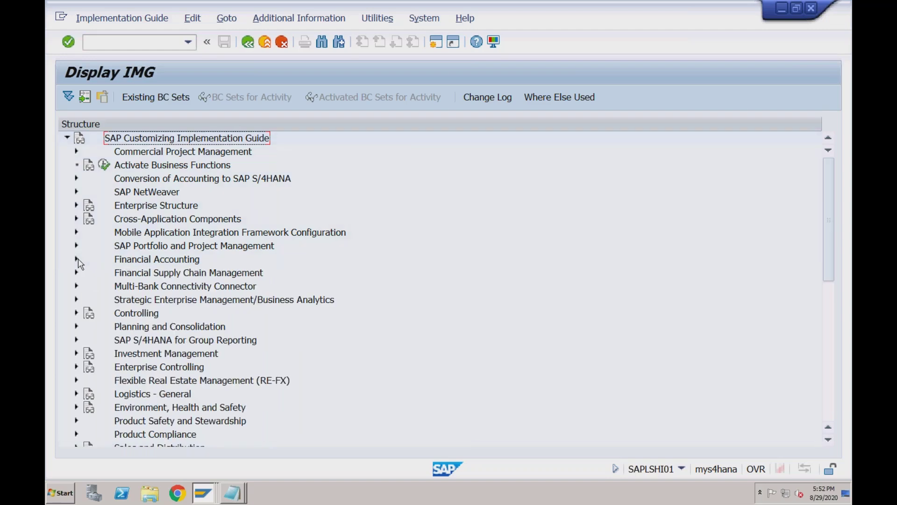
# Step: Expand Enterprise Structure, Definition and Financial Accounting in the guide and select Define company
pyautogui.click(76, 205)
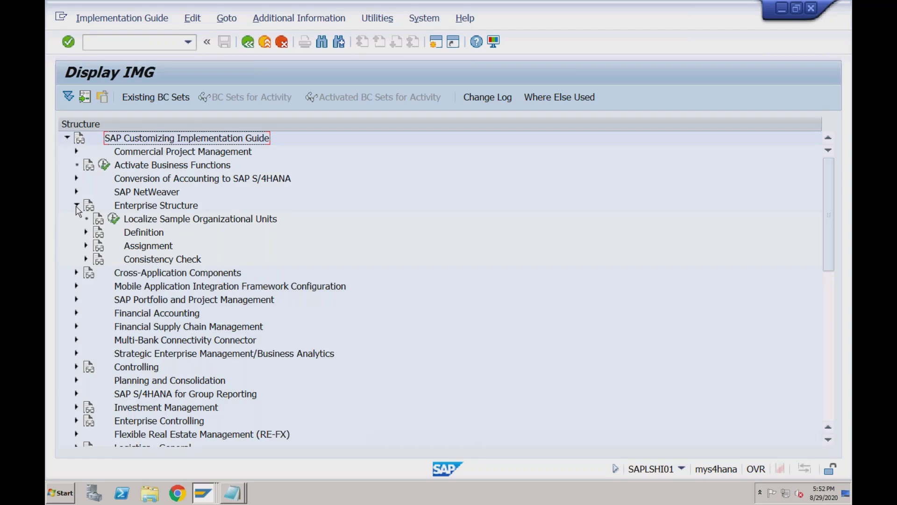
pyautogui.click(86, 233)
pyautogui.click(95, 246)
pyautogui.click(192, 260)
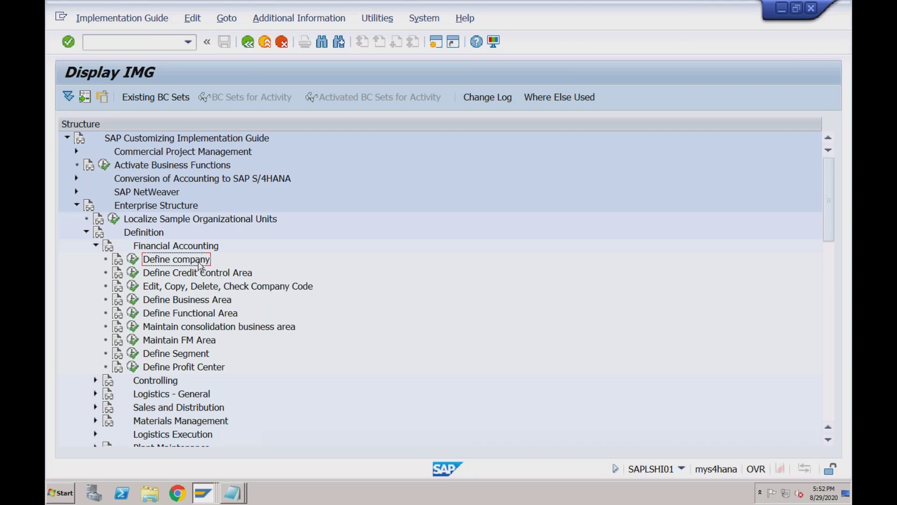
# Step: Execute Edit, Copy, Delete, Check Company Code, choose Edit Company Code Data and agree to display the locked data
pyautogui.click(206, 289)
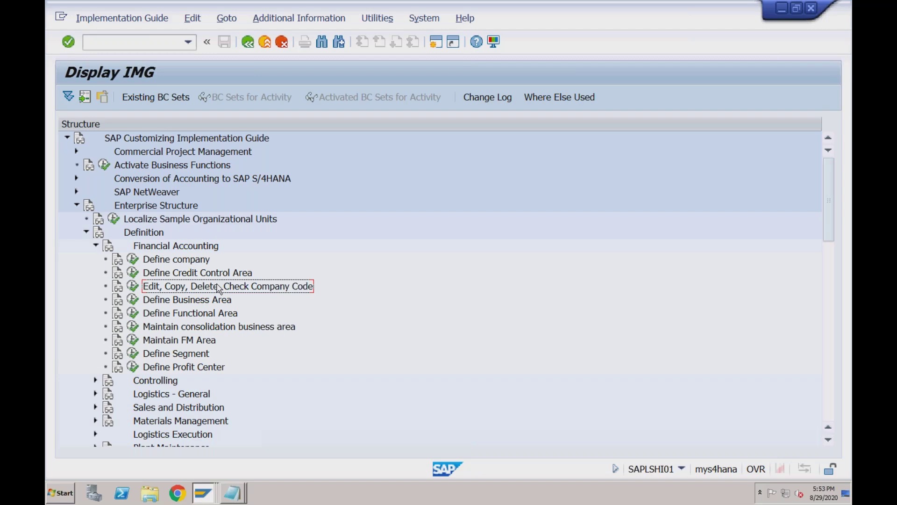
pyautogui.click(200, 260)
pyautogui.click(210, 288)
pyautogui.click(135, 286)
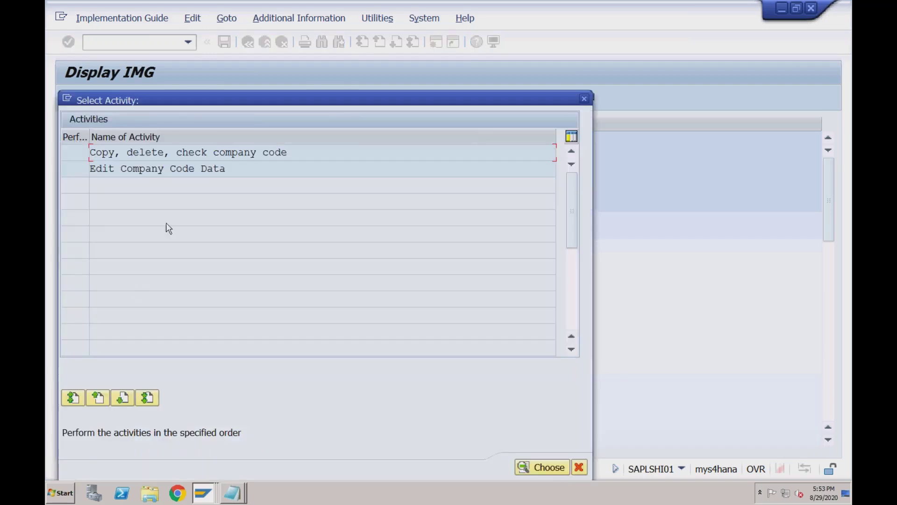
pyautogui.click(189, 170)
pyautogui.doubleClick(189, 169)
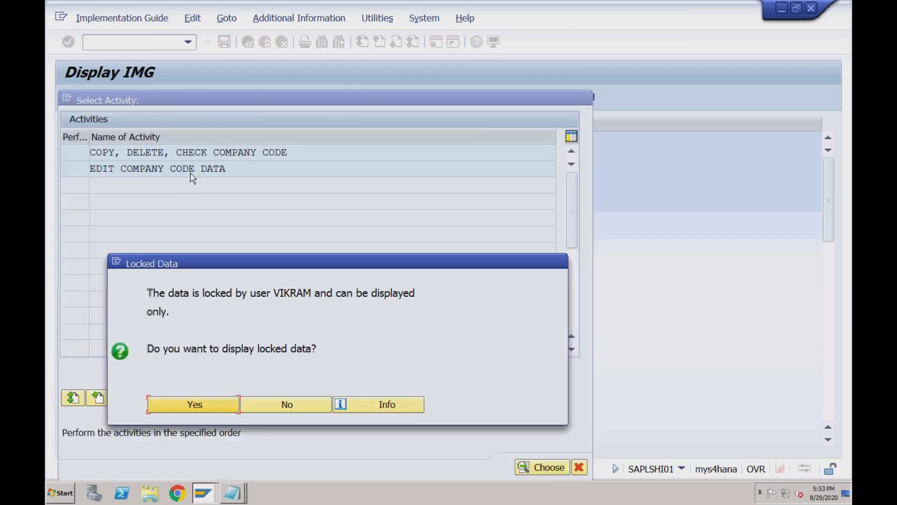
pyautogui.click(207, 405)
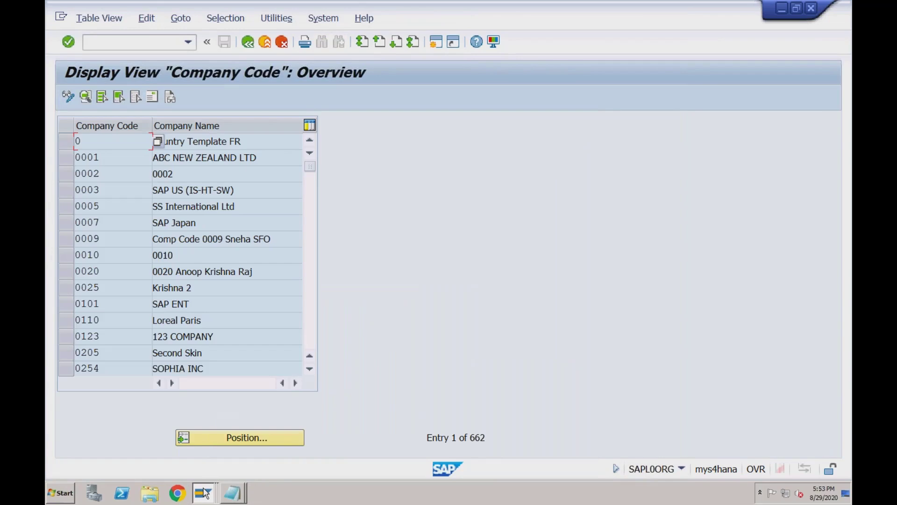
# Step: Switch to the session with the RECH company code details and inspect its currency, city and country fields
pyautogui.moveTo(205, 490)
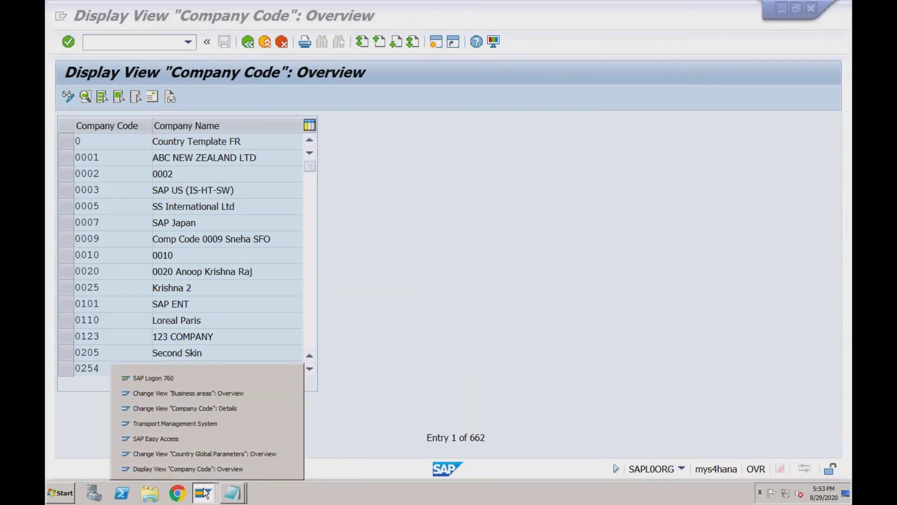
pyautogui.click(214, 410)
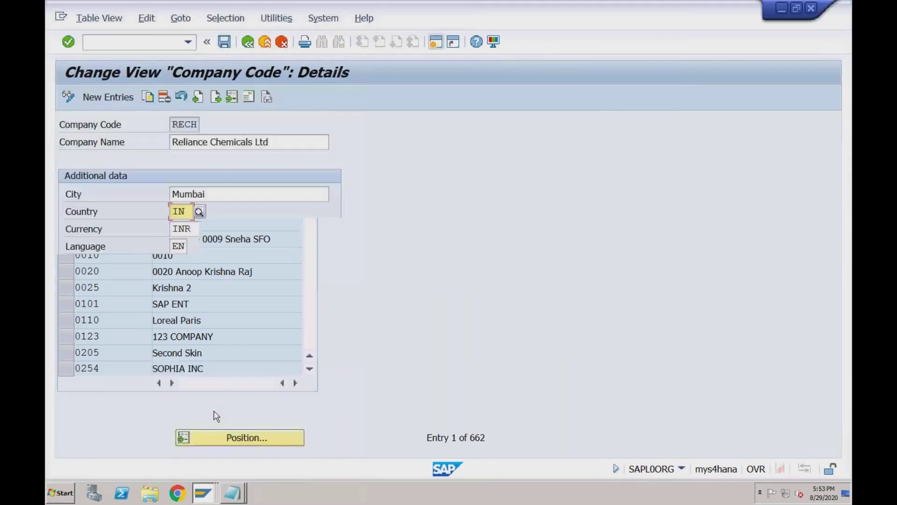
pyautogui.click(184, 227)
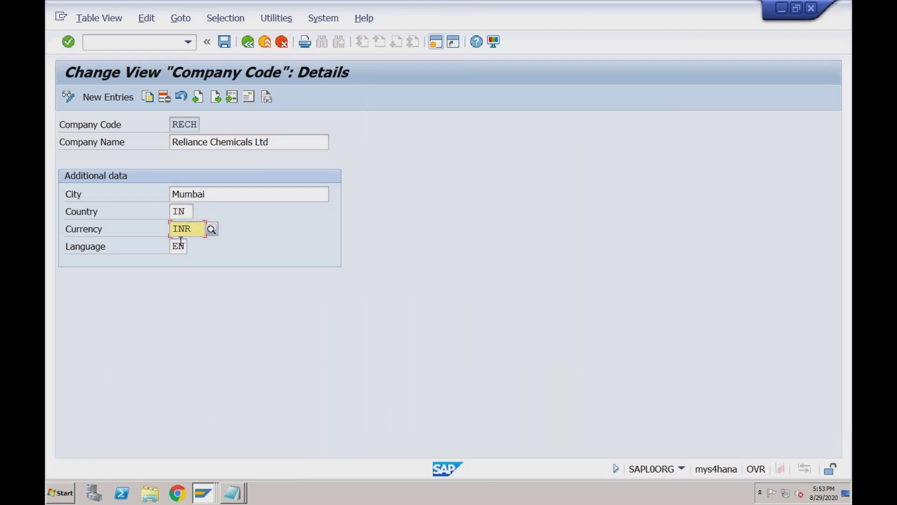
pyautogui.click(210, 193)
pyautogui.click(180, 210)
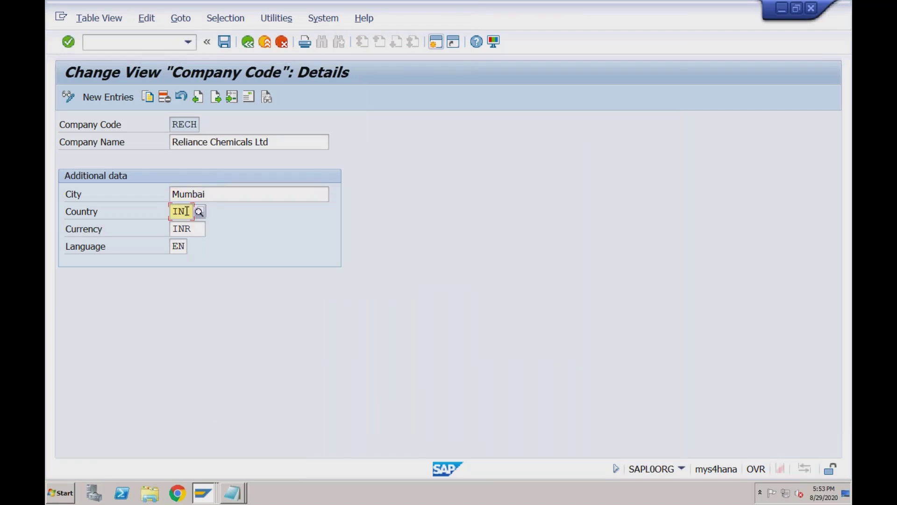
# Step: Switch to the SAP Easy Access session, start transaction spro and display the SAP Customizing Implementation Guide
pyautogui.click(201, 491)
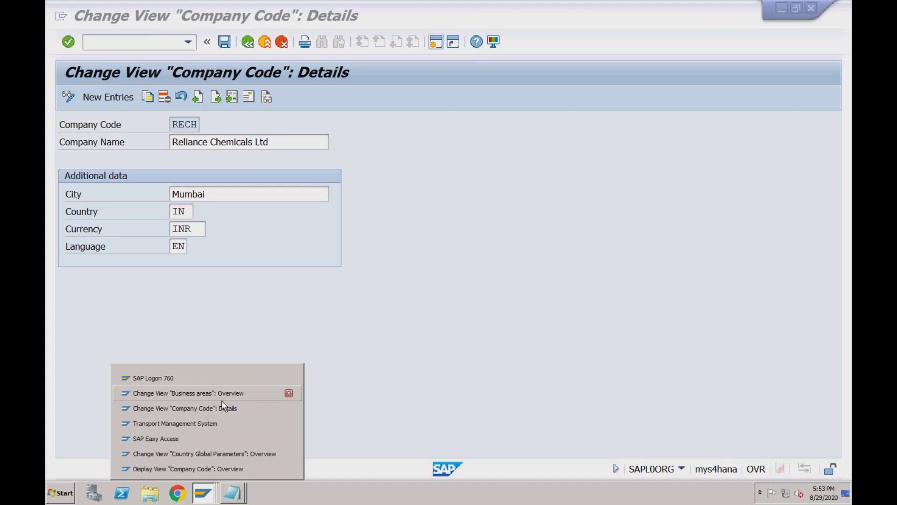
pyautogui.click(214, 442)
pyautogui.click(86, 42)
pyautogui.write('spro')
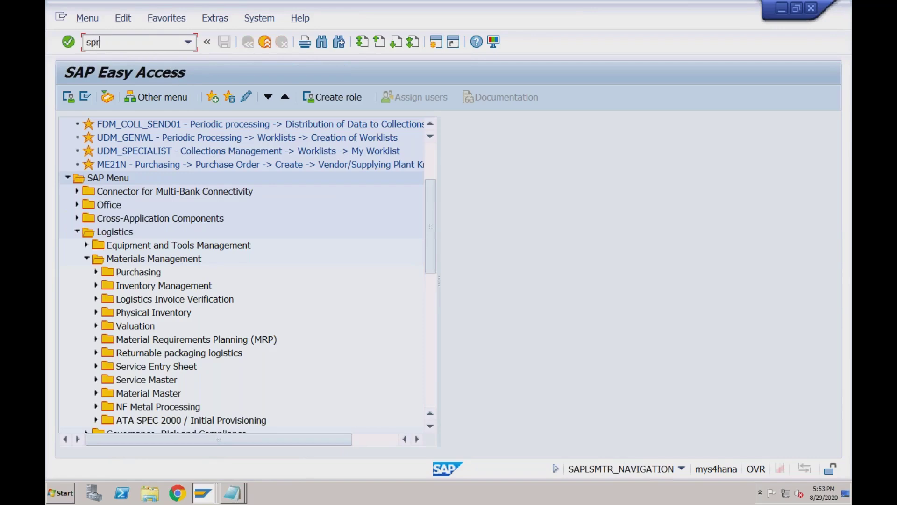
pyautogui.press('Return')
pyautogui.click(135, 96)
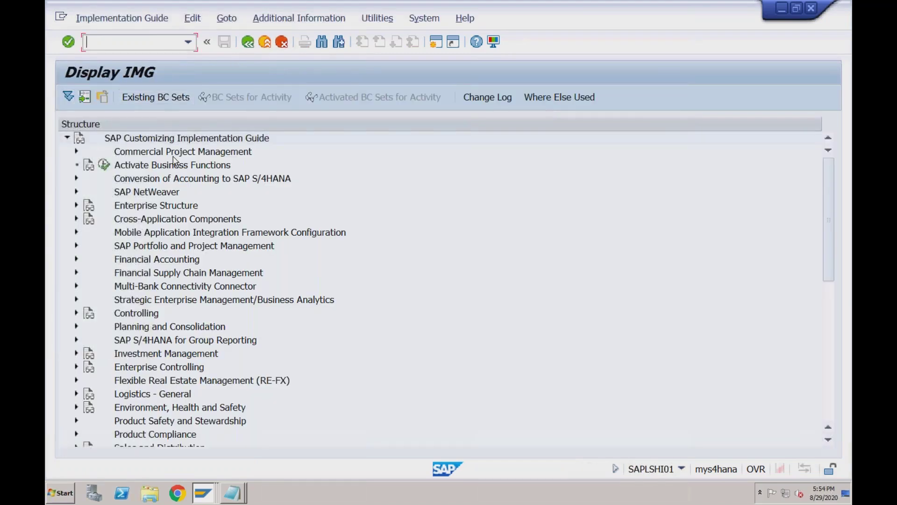
# Step: Expand SAP NetWeaver, General settings and Set Countries, and execute Define Countries in mySAP Systems in display mode
pyautogui.click(76, 192)
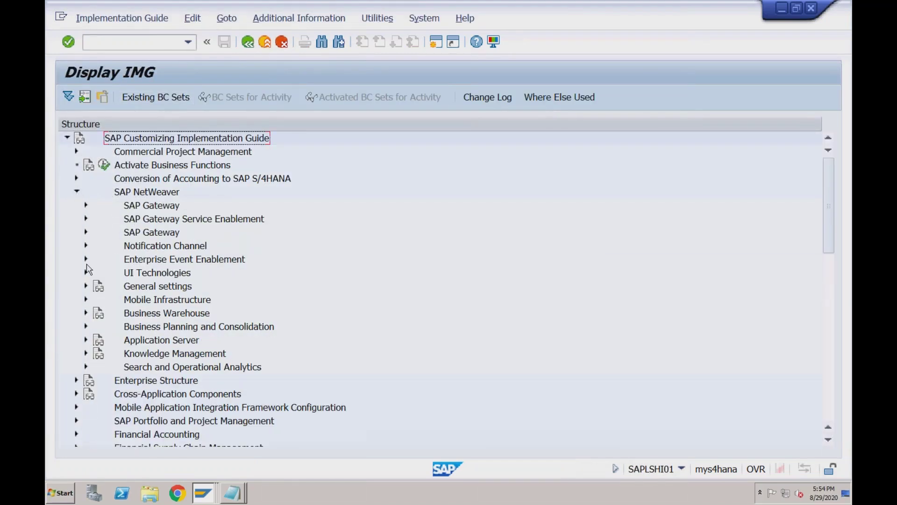
pyautogui.click(86, 286)
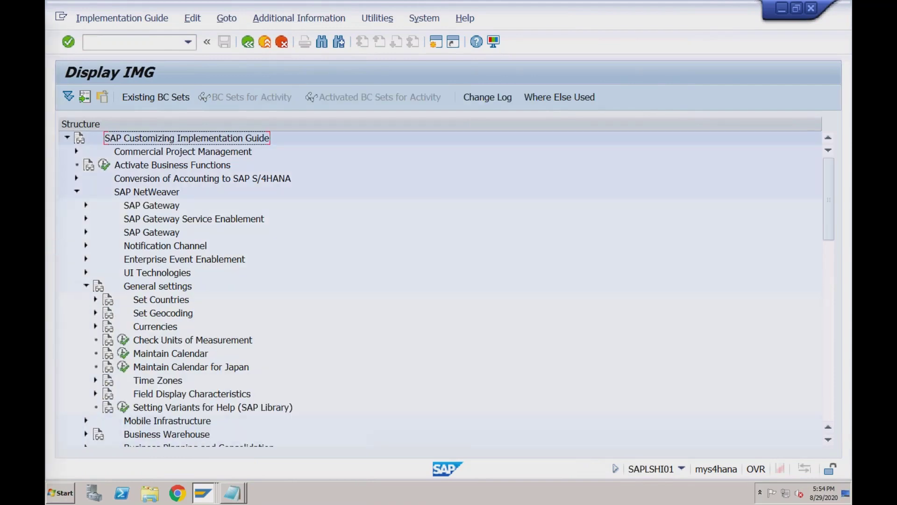
pyautogui.click(95, 299)
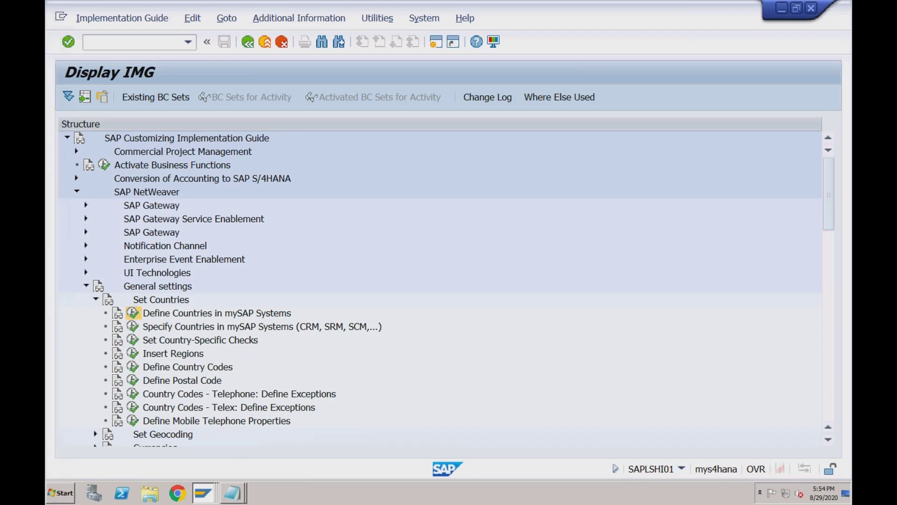
pyautogui.click(132, 312)
pyautogui.click(198, 402)
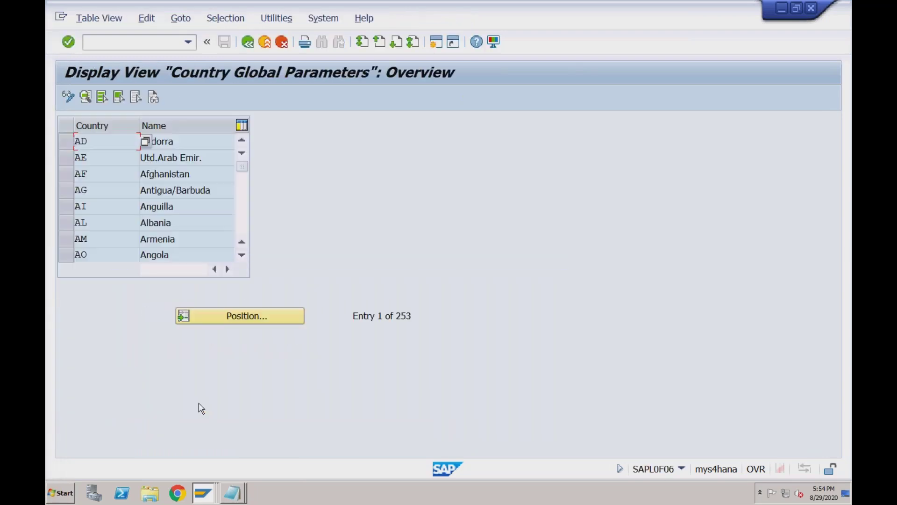
pyautogui.click(183, 141)
# Step: Switch to the session that has the Country Global Parameters overview open in change mode
pyautogui.click(204, 492)
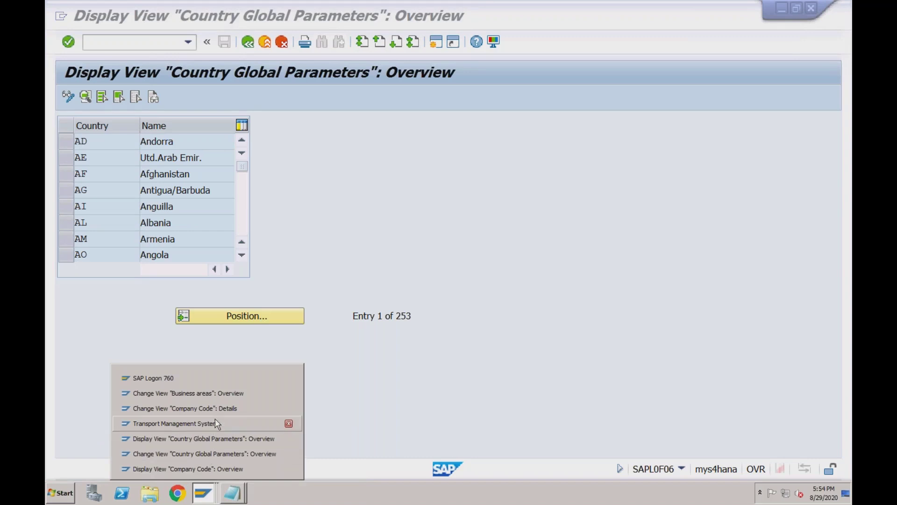
pyautogui.click(213, 440)
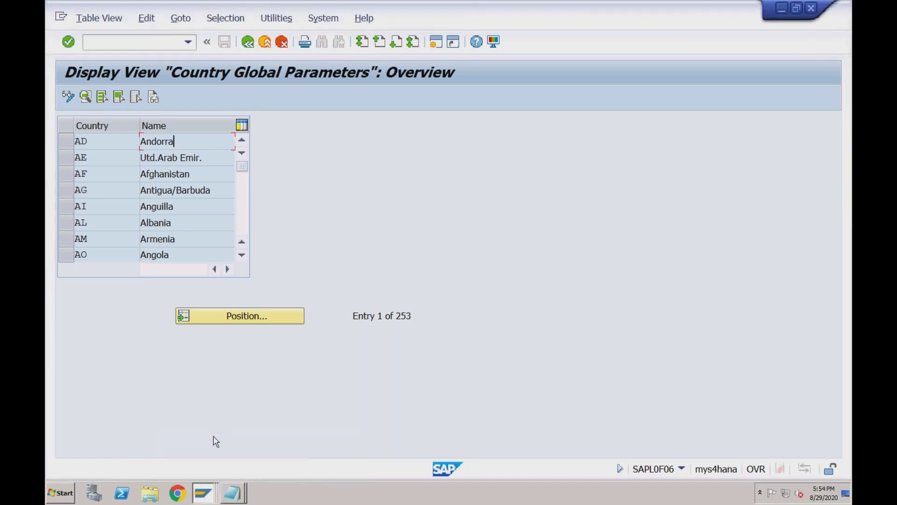
pyautogui.moveTo(208, 490)
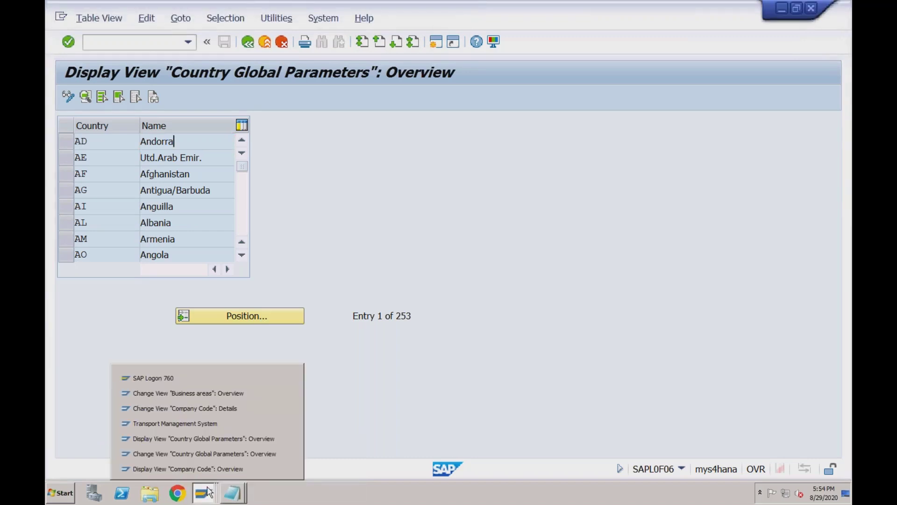
pyautogui.click(215, 452)
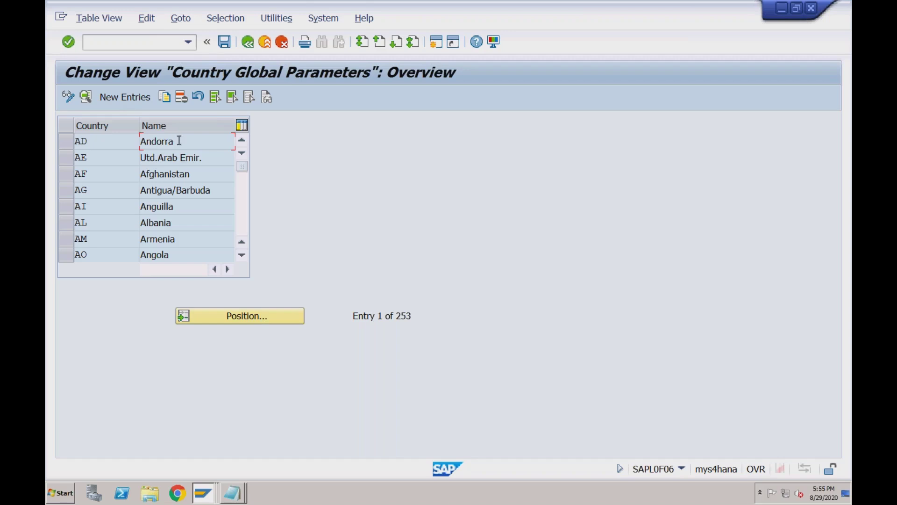
# Step: Open a blank new entry in Country Global Parameters and leave it without entering any data
pyautogui.click(127, 98)
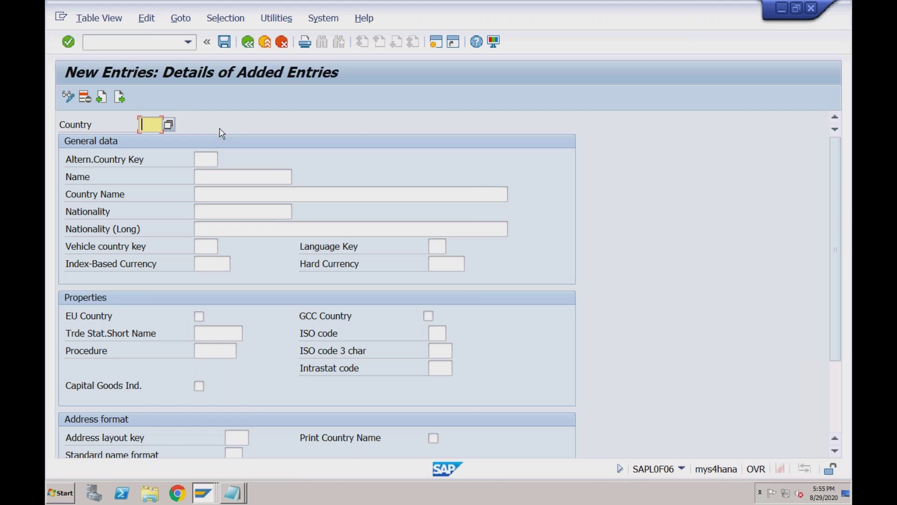
pyautogui.click(265, 42)
pyautogui.click(282, 42)
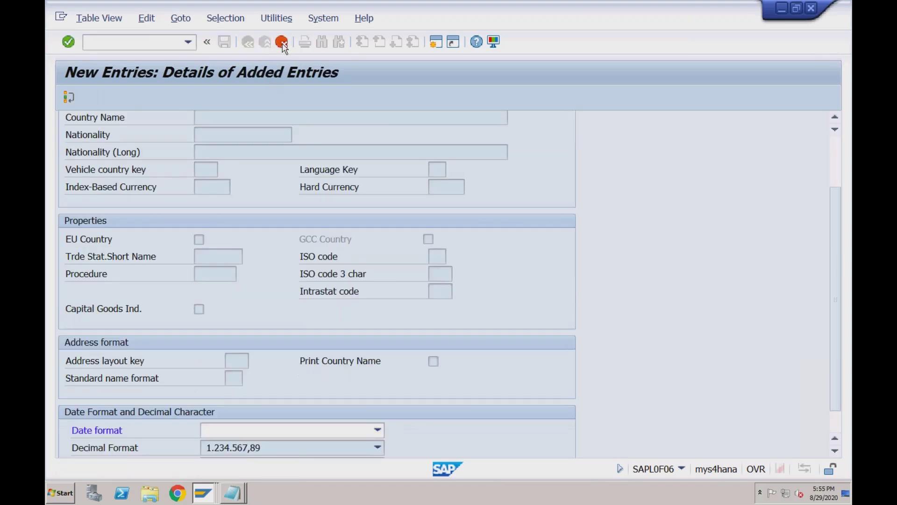
# Step: Return to the RECH company code details session and review the currency, language and country fields
pyautogui.click(208, 499)
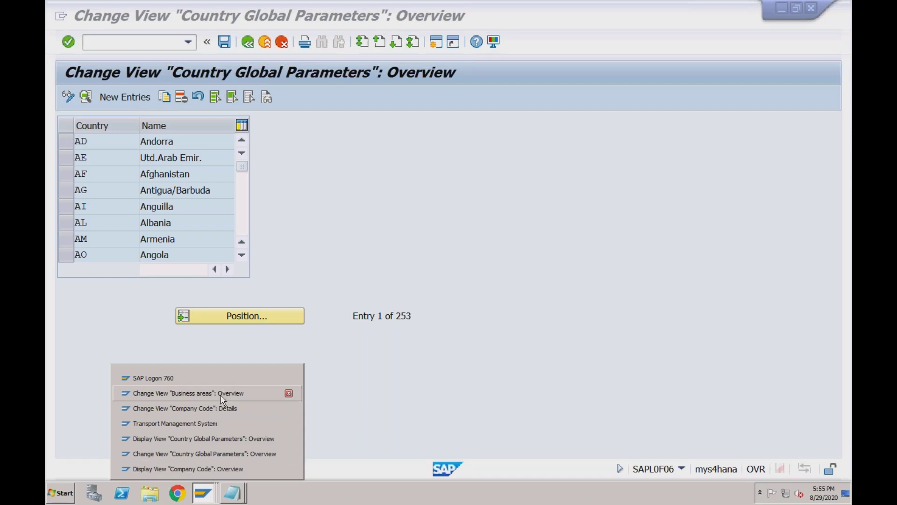
pyautogui.click(217, 408)
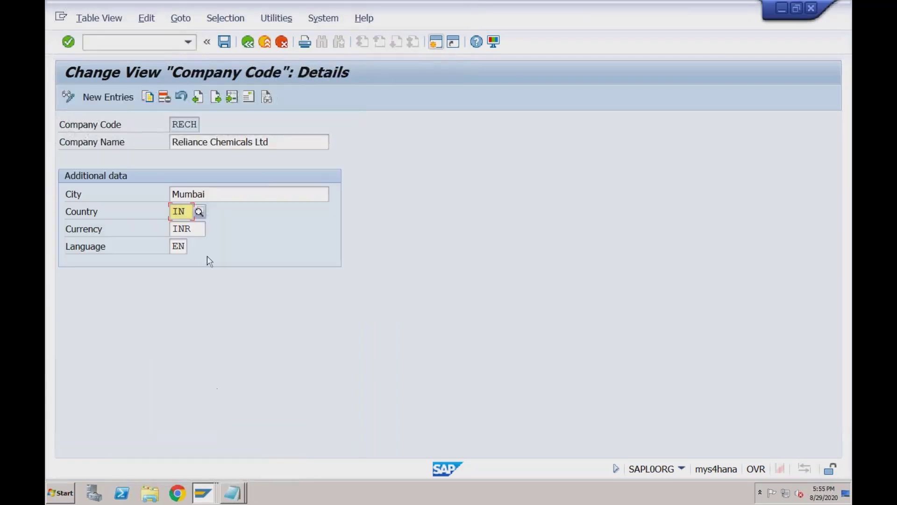
pyautogui.click(192, 226)
pyautogui.click(185, 243)
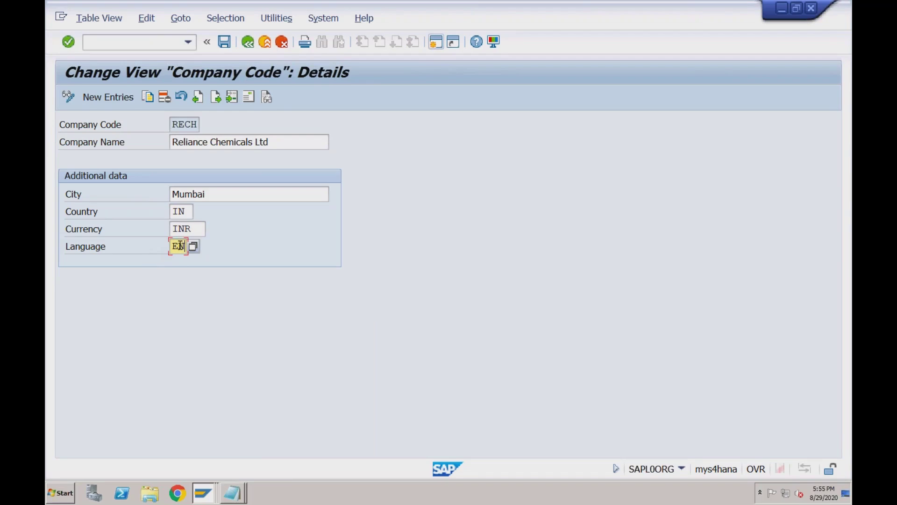
pyautogui.click(196, 229)
pyautogui.click(189, 213)
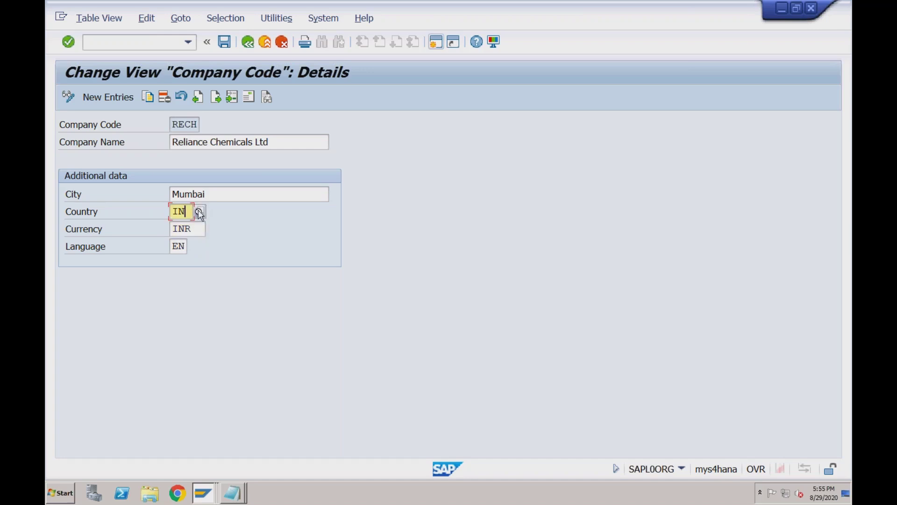
# Step: View the available country keys for company code RECH, close the list without choosing one, and return to the currency field
pyautogui.click(199, 212)
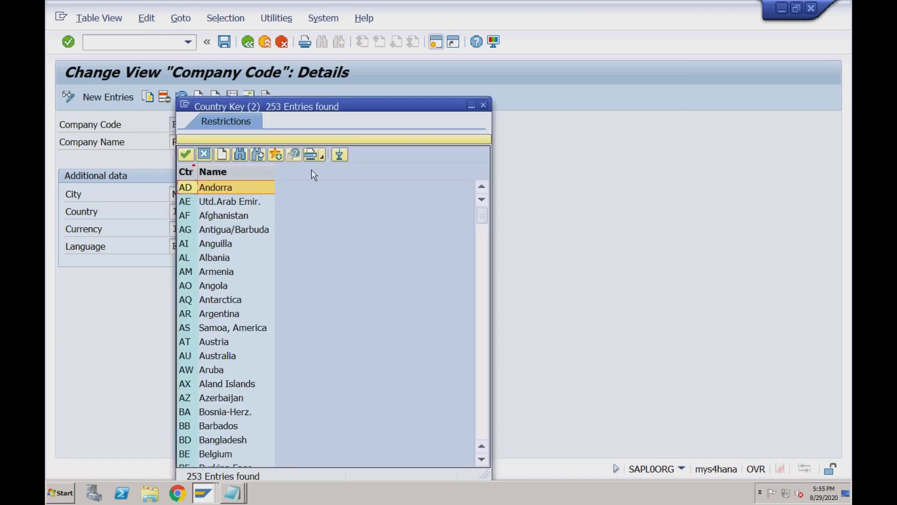
pyautogui.click(484, 107)
pyautogui.click(196, 230)
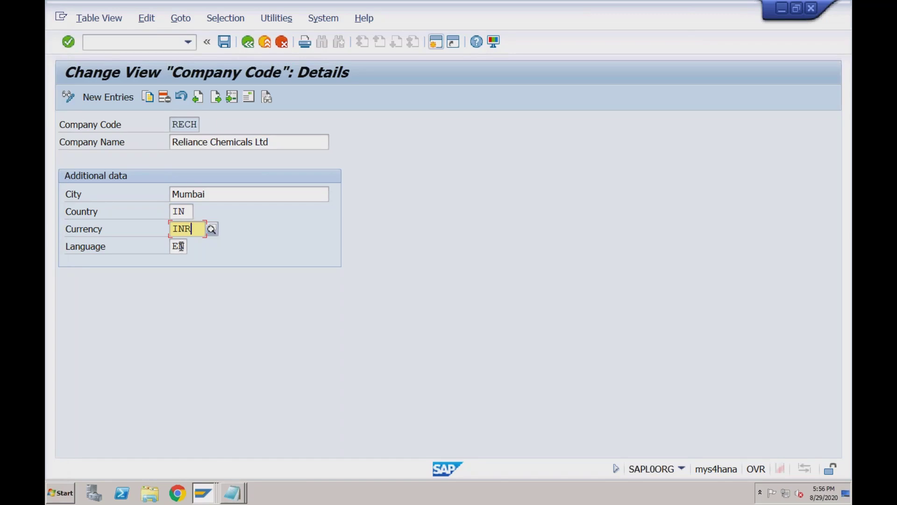
# Step: Review company code RECH's address record down to the communication fields and close it without changes
pyautogui.click(249, 97)
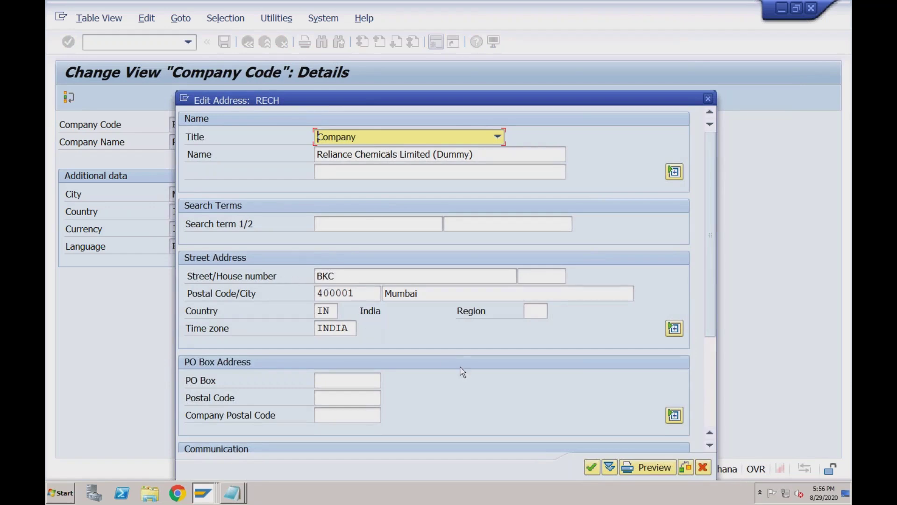
pyautogui.click(712, 412)
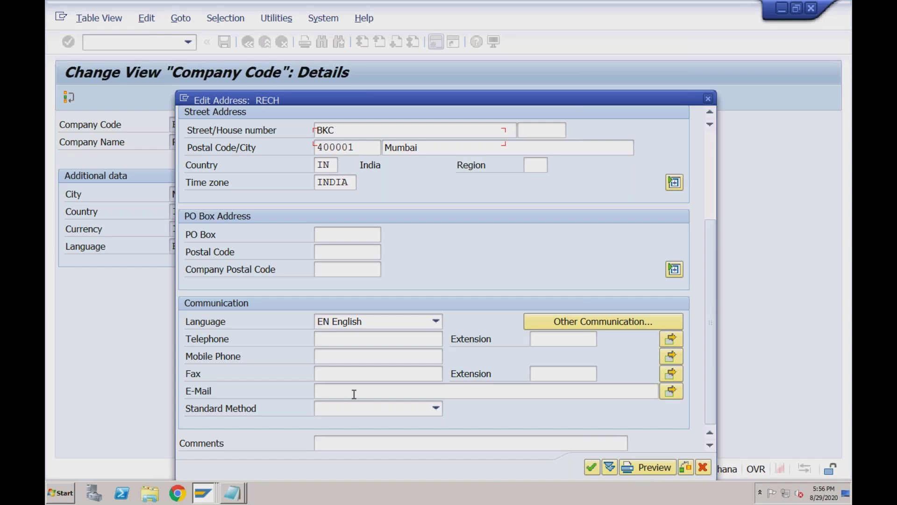
pyautogui.click(350, 344)
pyautogui.click(340, 359)
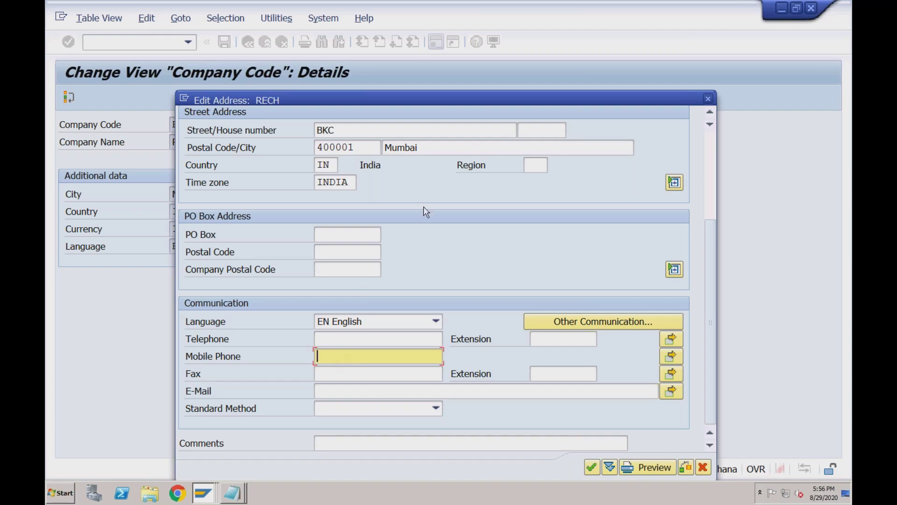
pyautogui.click(703, 468)
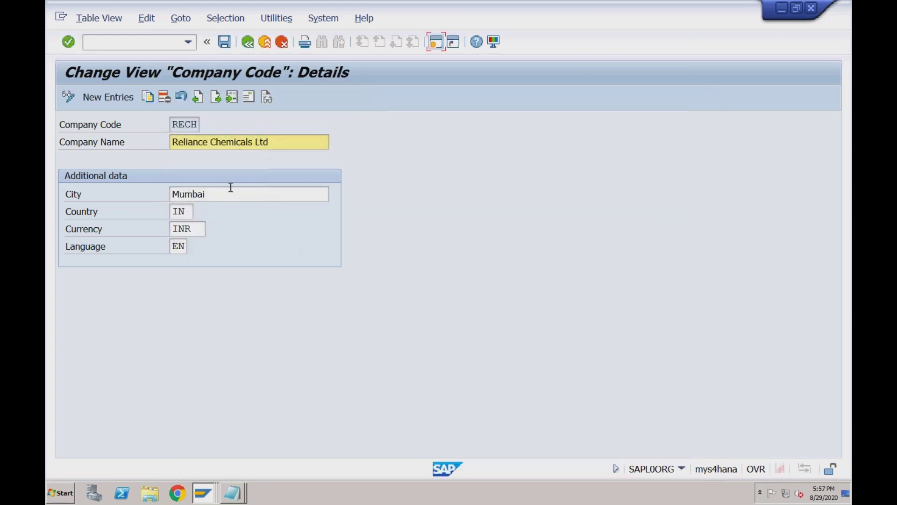
# Step: Leave the company code activity and execute Define Business Area from the Financial Accounting definitions, displaying the locked data
pyautogui.click(246, 42)
pyautogui.click(247, 42)
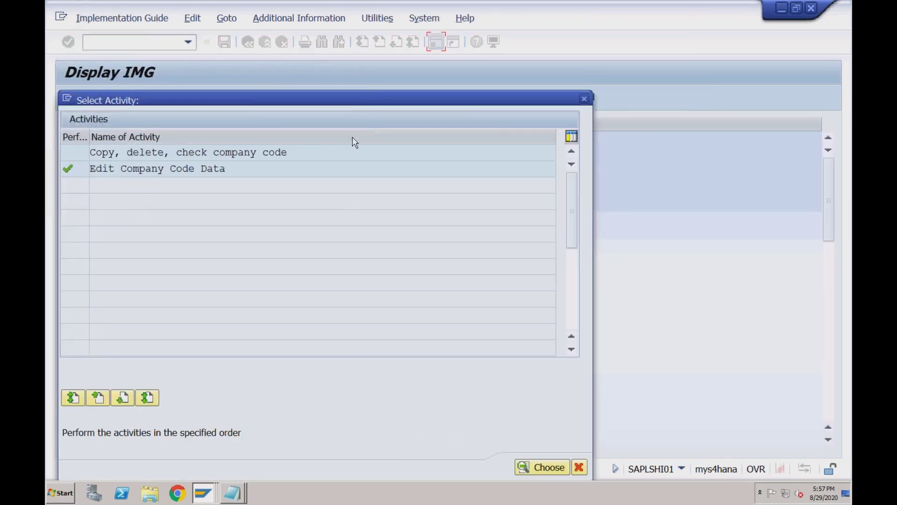
pyautogui.click(584, 99)
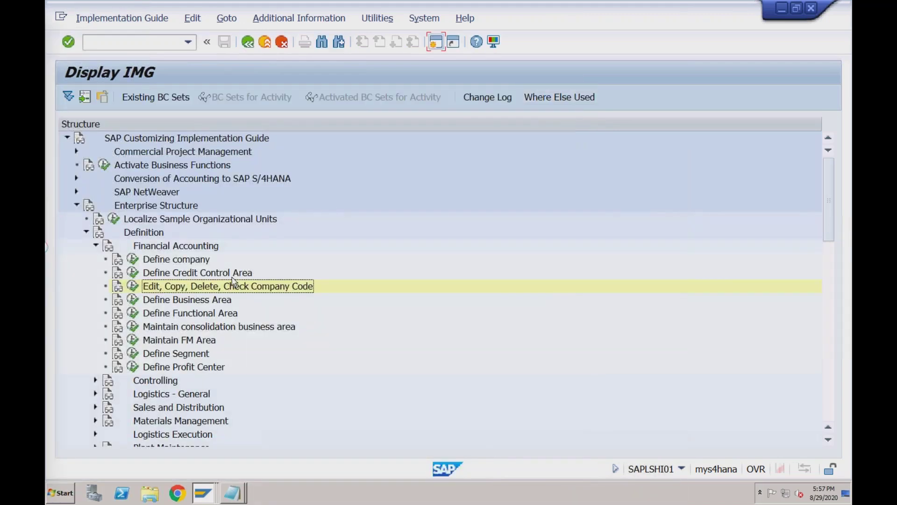
pyautogui.click(135, 301)
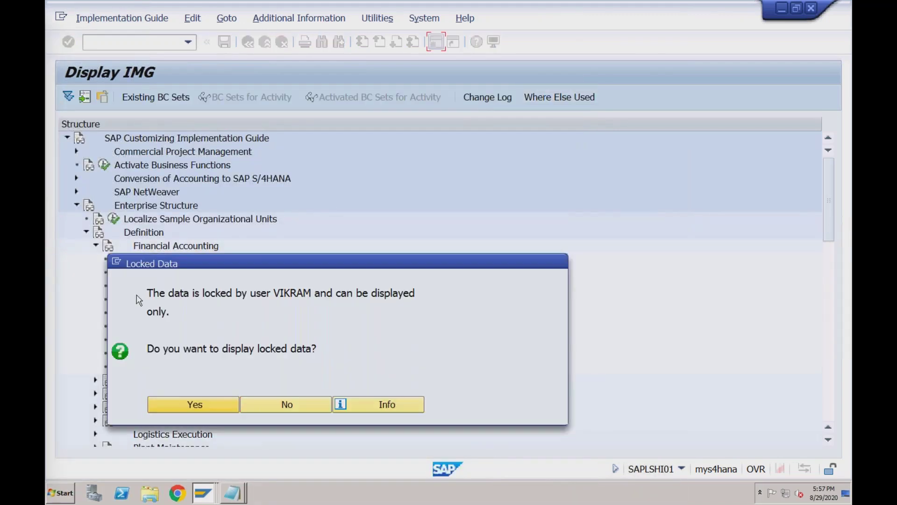
pyautogui.click(212, 405)
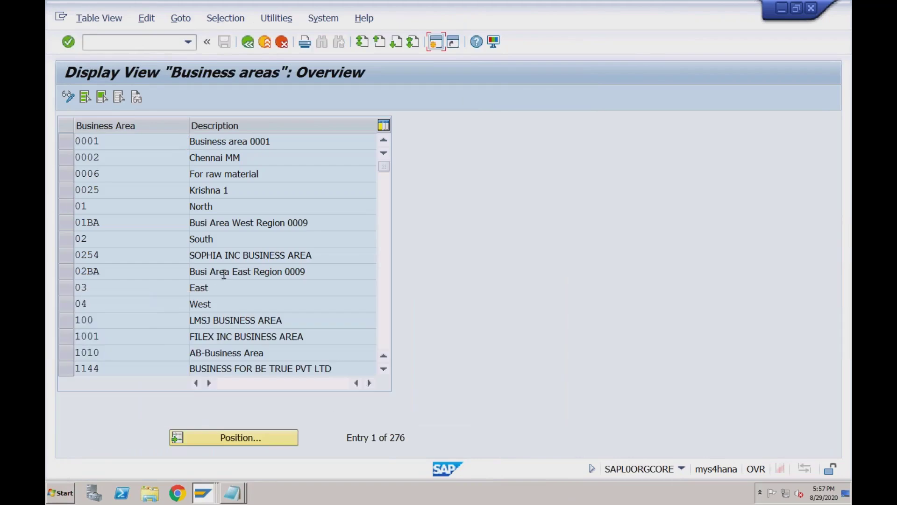
# Step: Position the business areas overview at PUN and browse the entries that follow it
pyautogui.click(230, 442)
pyautogui.write('PUN')
pyautogui.press('Return')
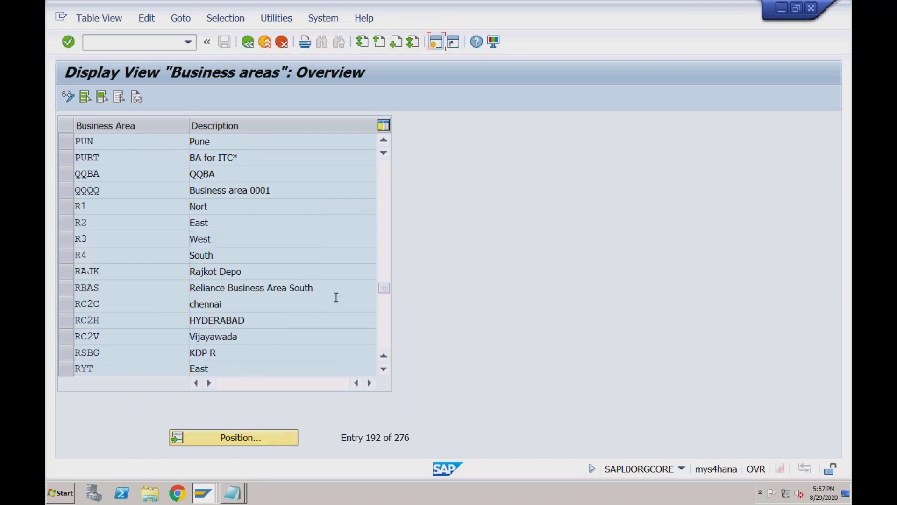
pyautogui.click(387, 318)
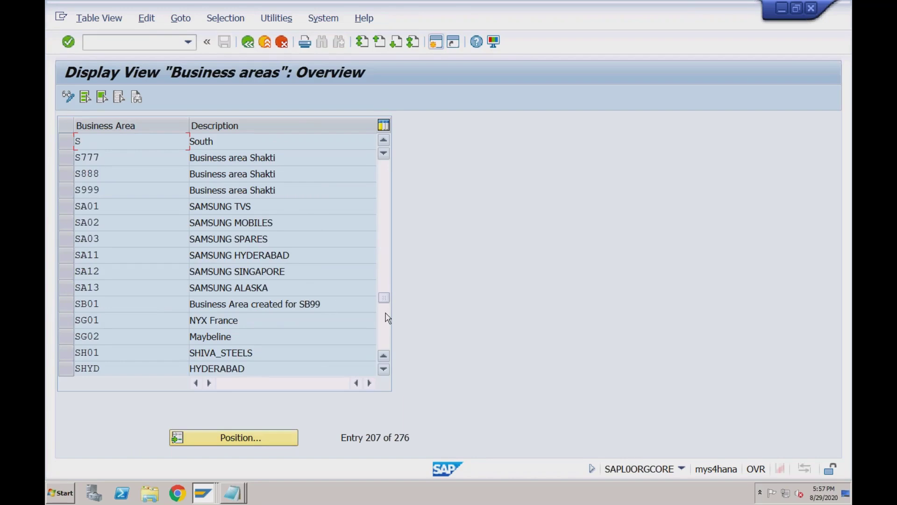
# Step: Position the business areas overview at MUM and examine the Mumbai and New York entries
pyautogui.click(246, 442)
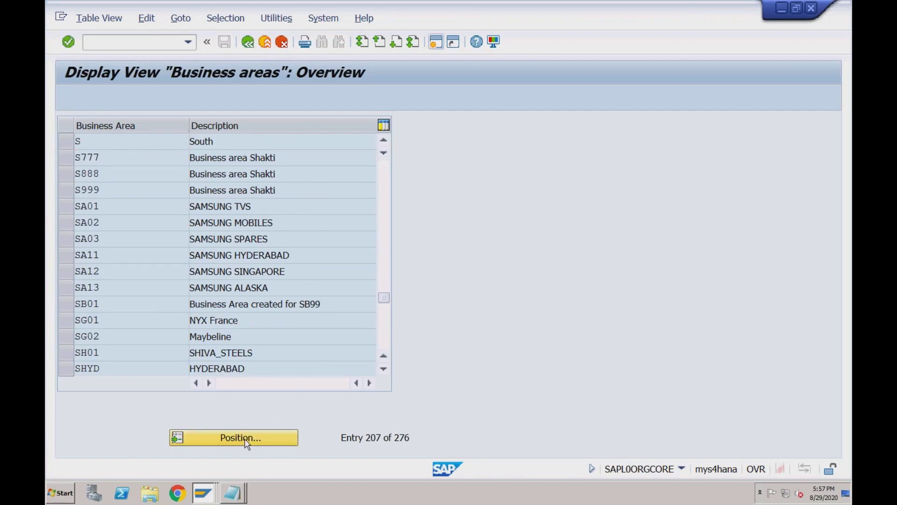
pyautogui.write('MUM')
pyautogui.press('Return')
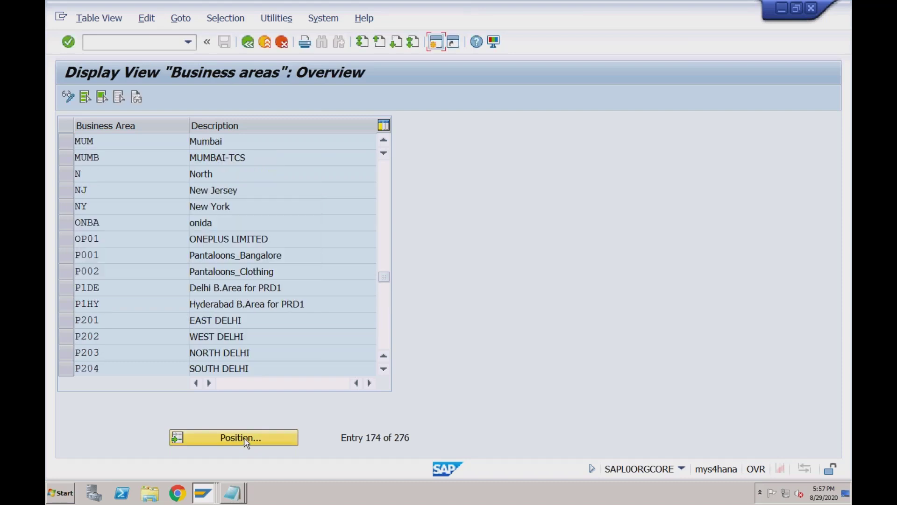
pyautogui.click(238, 142)
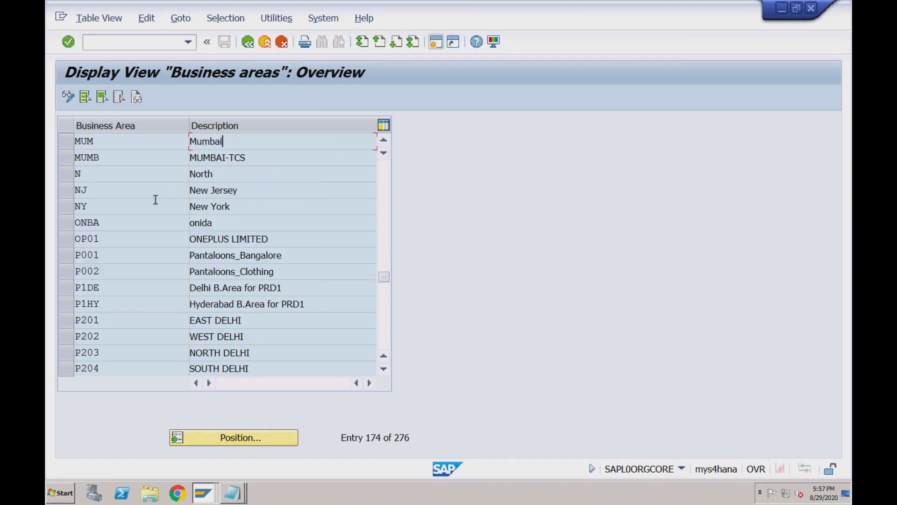
pyautogui.click(232, 207)
# Step: Switch to the Enterprise Structure notes in Notepad and add "Reliance Chemicals have 6 Plants - 4 in India, 2 in US" below the heading
pyautogui.click(238, 492)
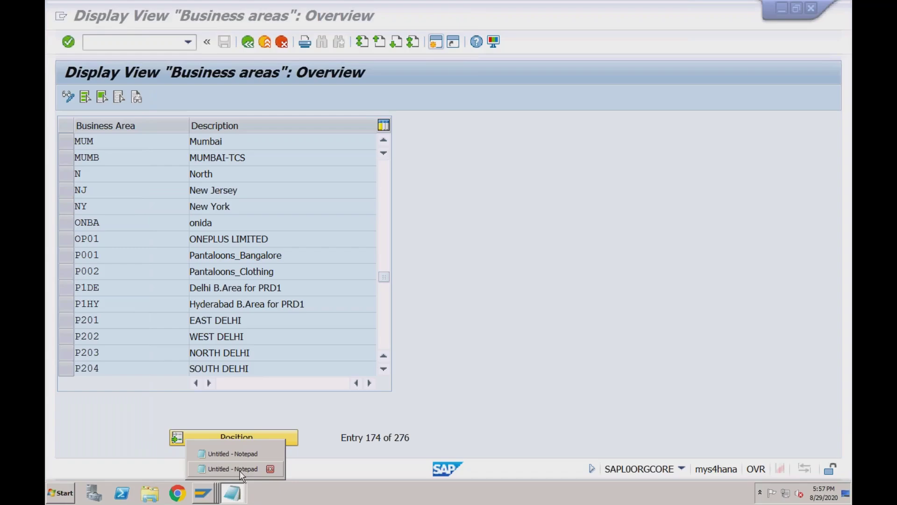
pyautogui.click(241, 471)
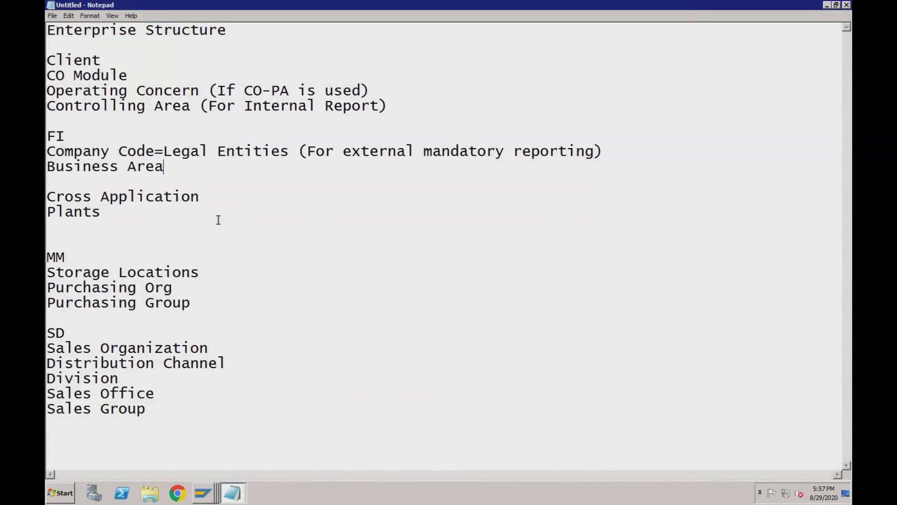
pyautogui.click(236, 29)
pyautogui.press('Return')
pyautogui.press('Return')
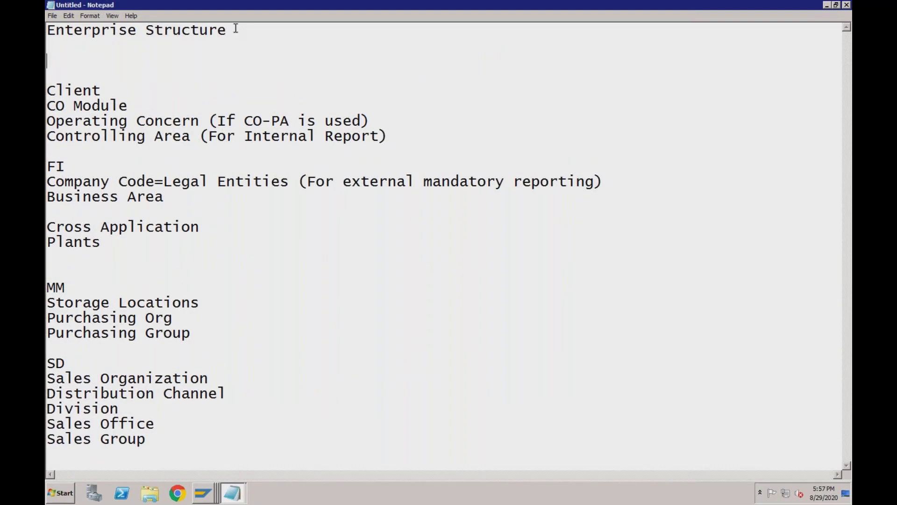
pyautogui.write('Reliance Co')
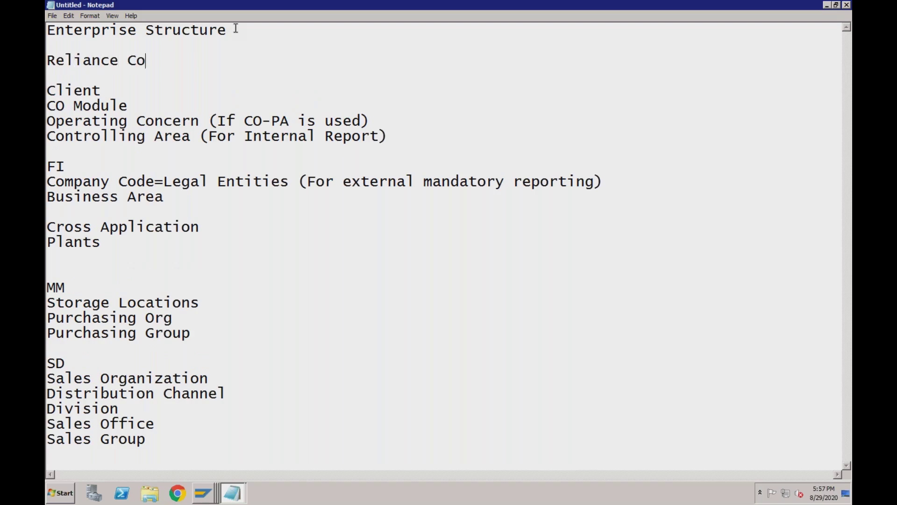
pyautogui.press('BackSpace')
pyautogui.write('hemicals ')
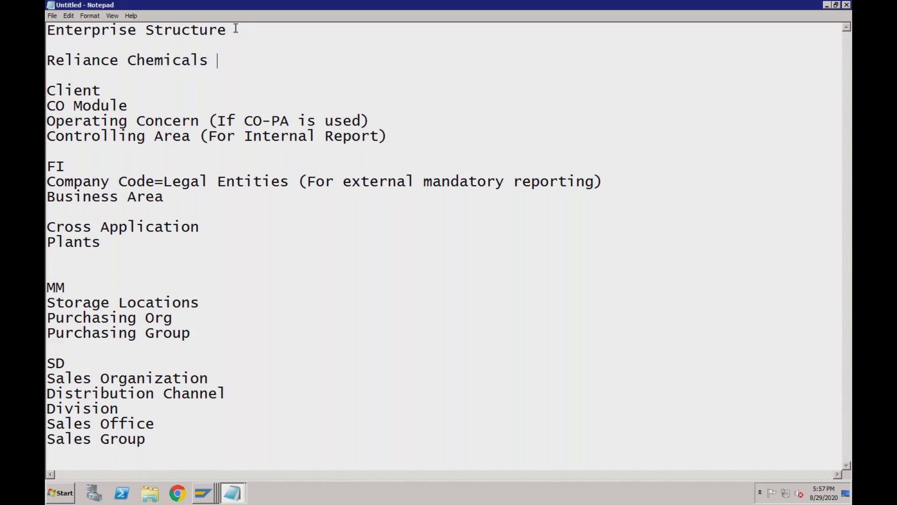
pyautogui.write('have 6 Plan')
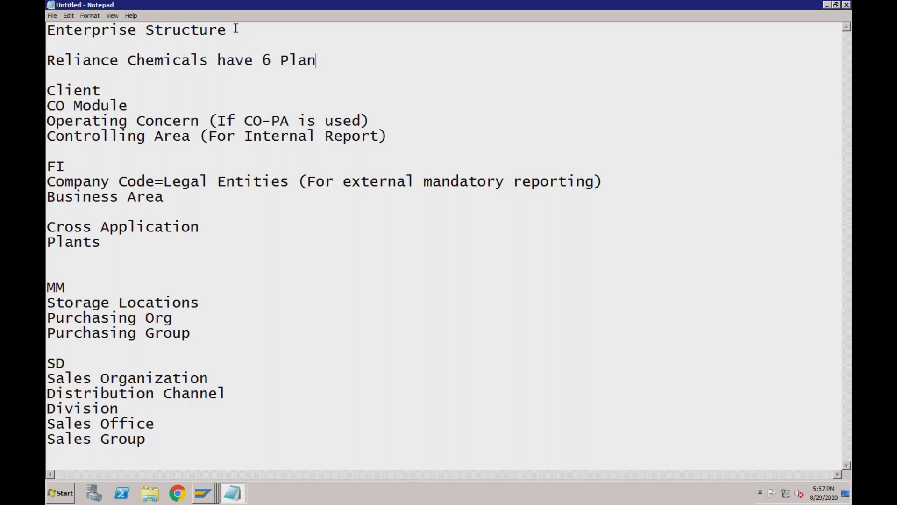
pyautogui.write('ts - 4 in India')
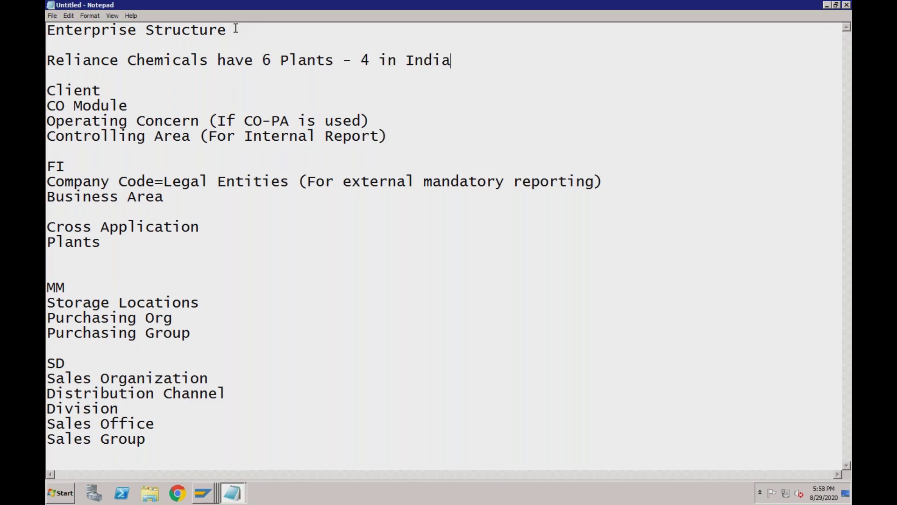
pyautogui.write(', 2 in US')
# Step: Insert the Indian plant codes "- PUN, MUM, HYD1, BAN" after "4 in India" in the plants line
pyautogui.click(451, 62)
pyautogui.write('-')
pyautogui.write('PUNM')
pyautogui.press('BackSpace')
pyautogui.write(', MUM')
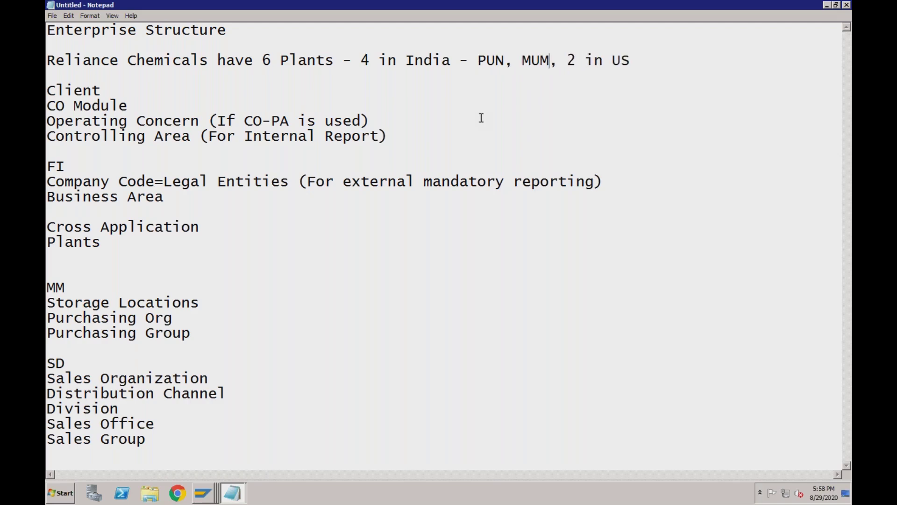
pyautogui.write(', HYD')
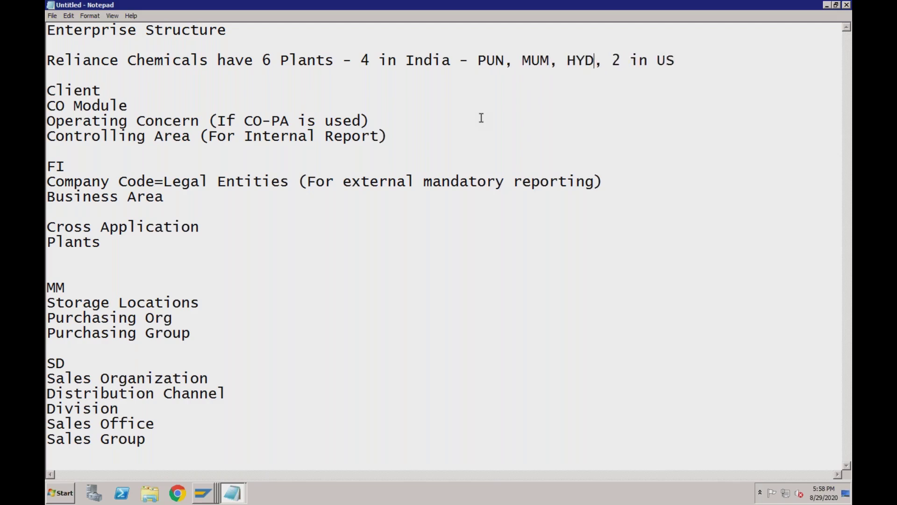
pyautogui.write('1')
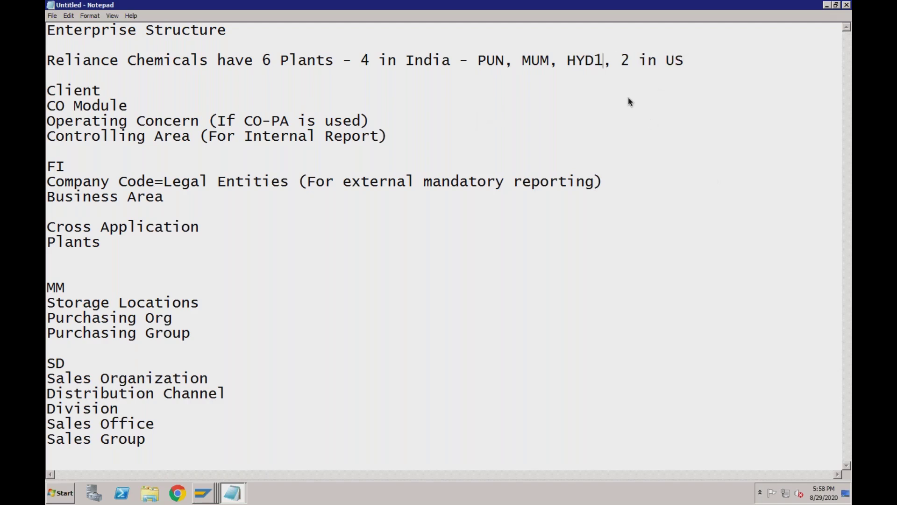
pyautogui.write(', BAN')
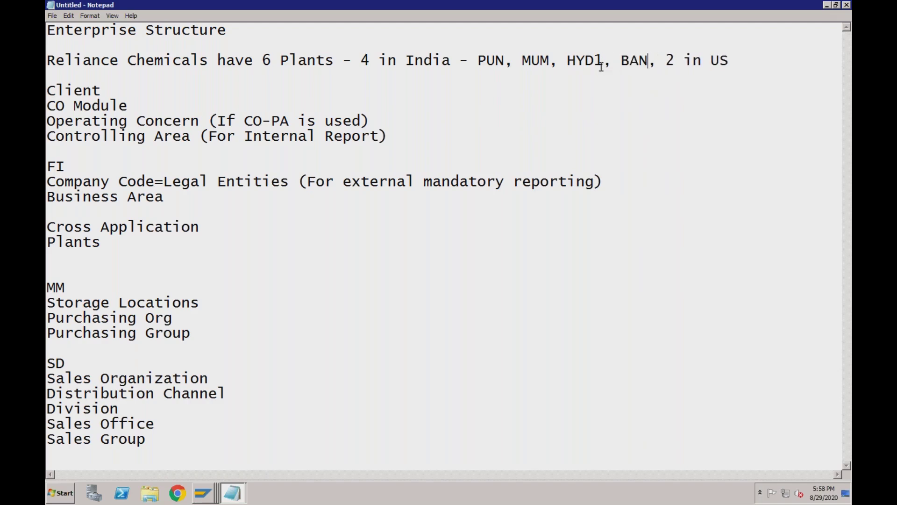
# Step: Append the US plant codes "- NY, NJ" to the end of the plants line
pyautogui.click(738, 60)
pyautogui.write('- NY, NJ')
pyautogui.click(181, 322)
pyautogui.click(212, 378)
pyautogui.click(353, 62)
# Step: Switch to the SAP session with the business areas overview in change mode and inspect the description of business area 0001
pyautogui.click(207, 489)
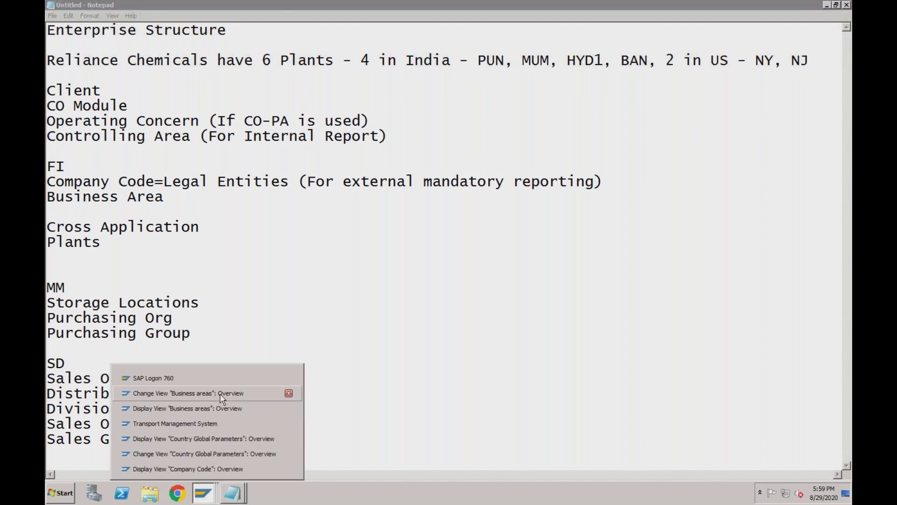
pyautogui.click(221, 395)
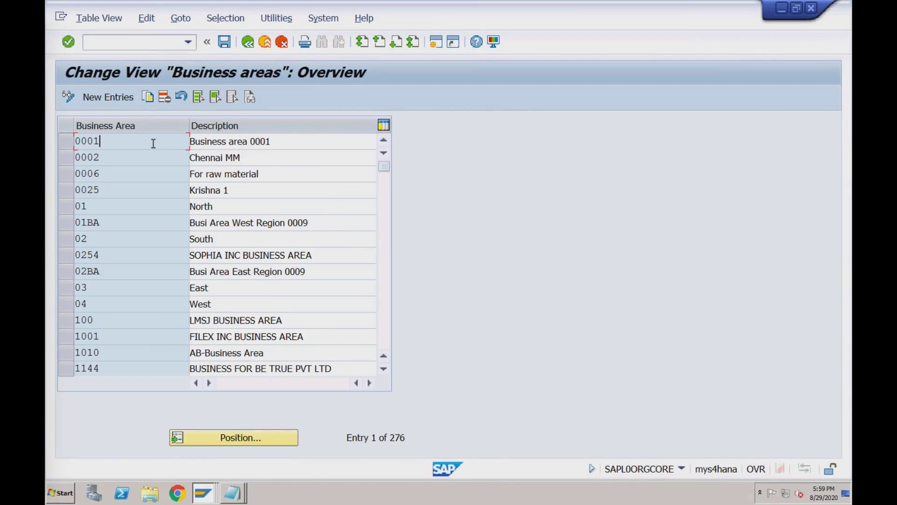
pyautogui.click(230, 142)
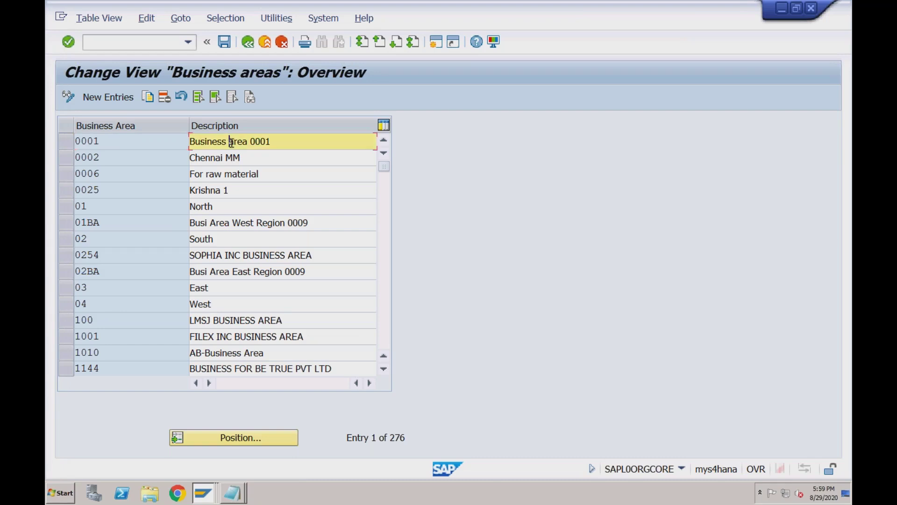
pyautogui.doubleClick(231, 141)
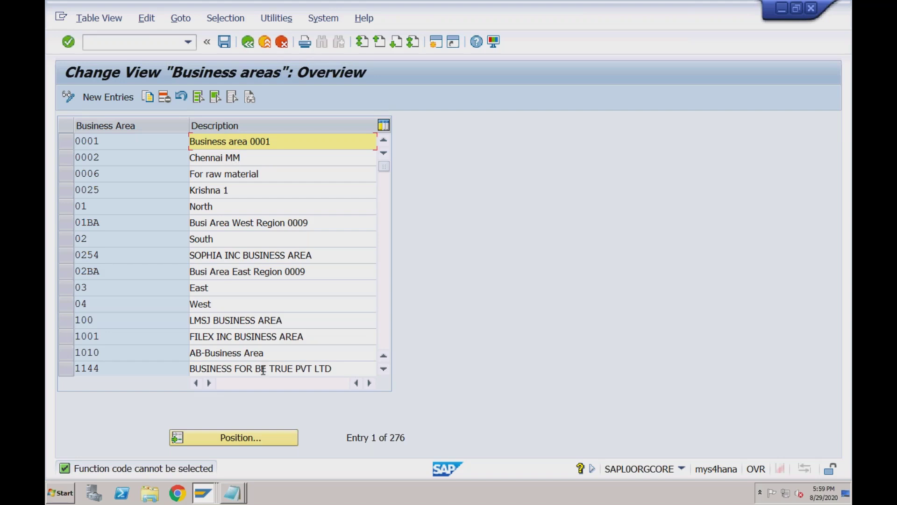
# Step: Return to the Enterprise Structure notes in Notepad and review the Indian and US plant codes in the Reliance Chemicals line
pyautogui.moveTo(238, 498)
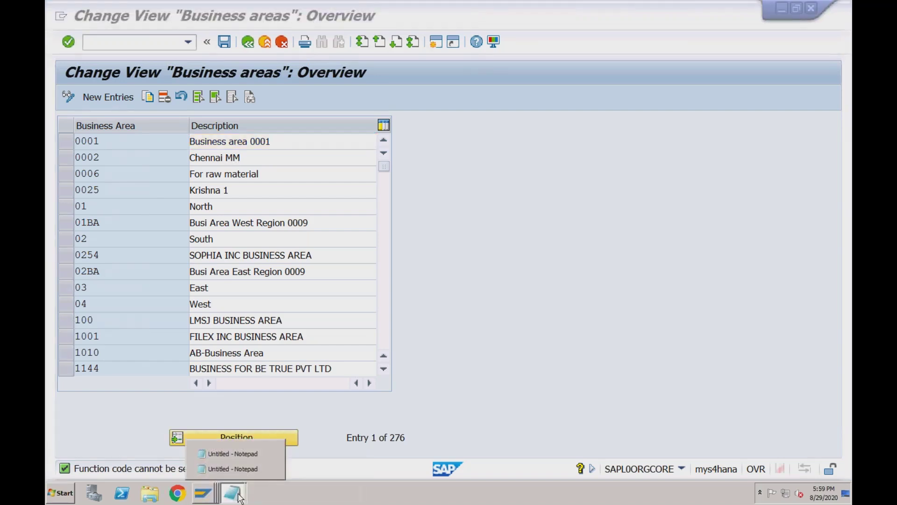
pyautogui.click(244, 472)
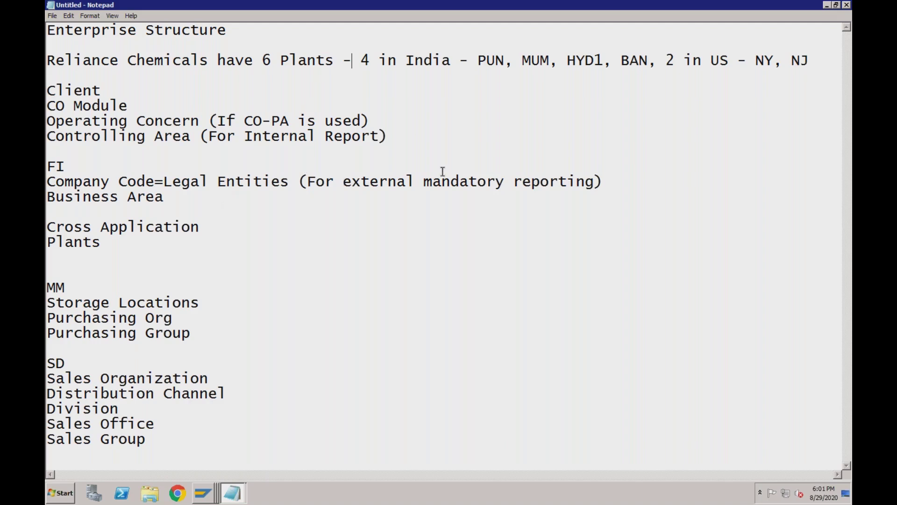
pyautogui.click(765, 62)
pyautogui.click(209, 60)
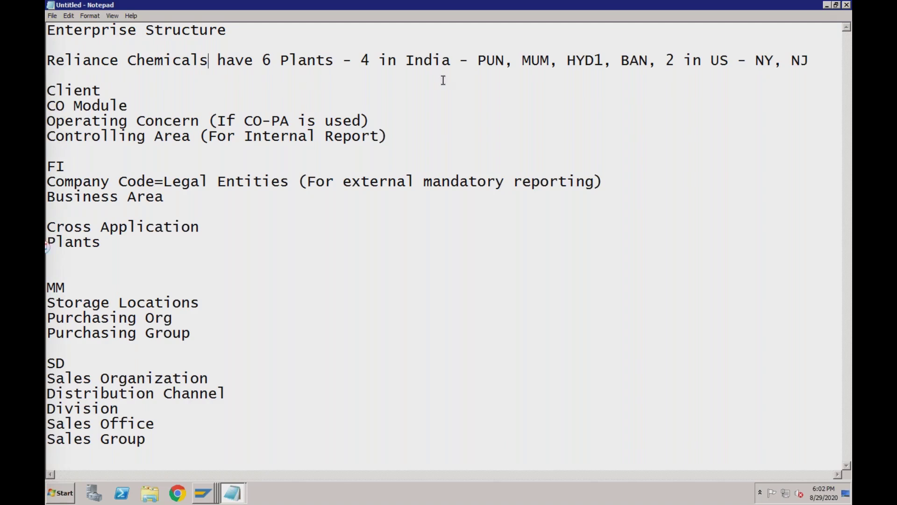
pyautogui.click(505, 60)
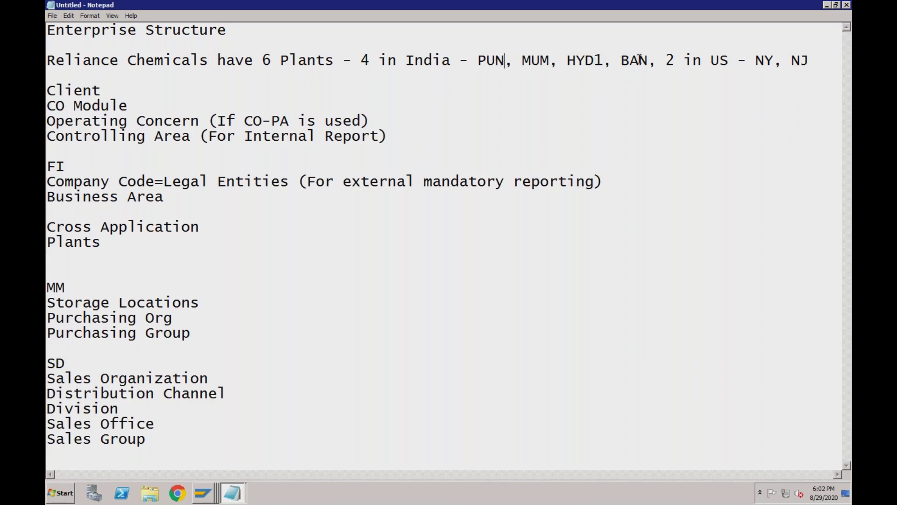
pyautogui.click(774, 61)
pyautogui.click(809, 61)
pyautogui.moveTo(478, 61); pyautogui.dragTo(646, 61)
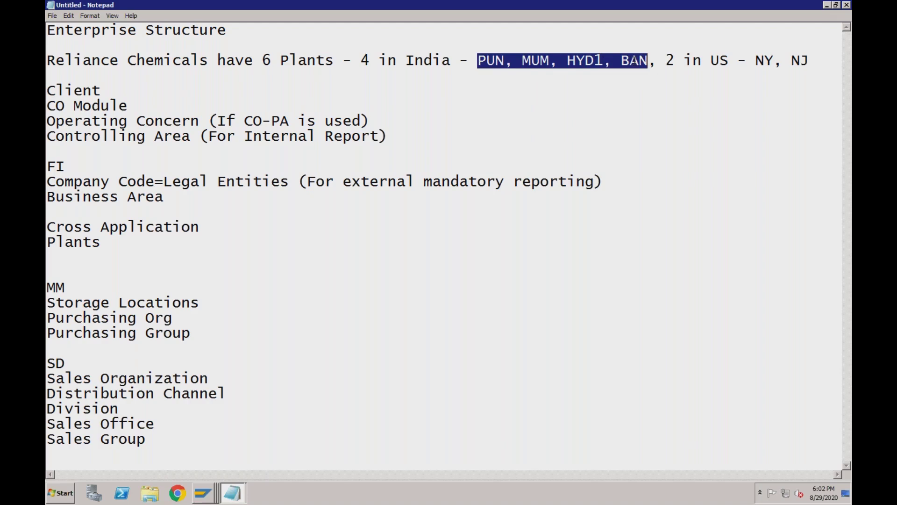
# Step: Compare the US plant codes NY and NJ with the four Indian plant codes in the Reliance Chemicals line
pyautogui.moveTo(757, 60); pyautogui.dragTo(810, 61)
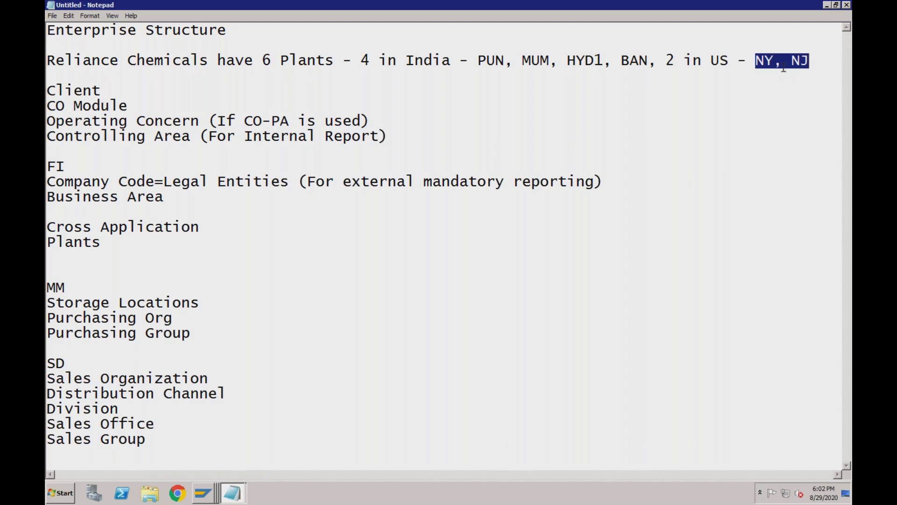
pyautogui.click(727, 60)
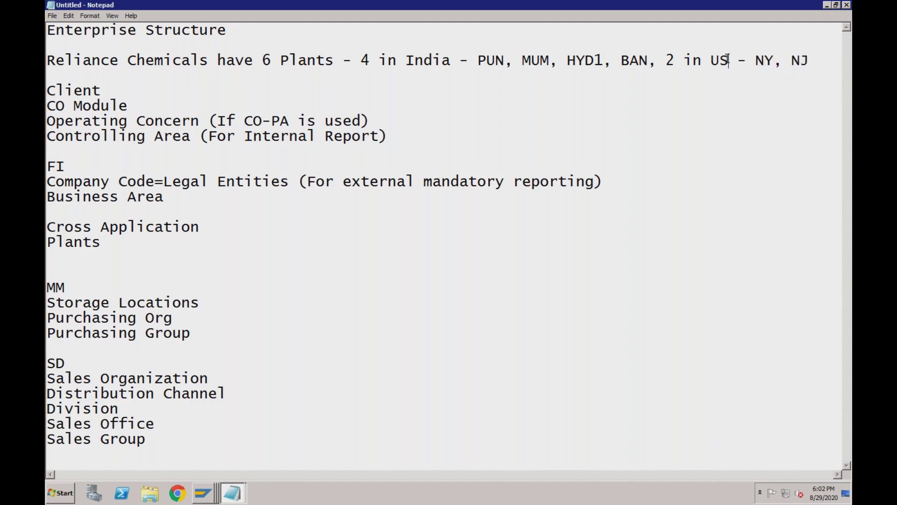
pyautogui.moveTo(757, 60); pyautogui.dragTo(810, 60)
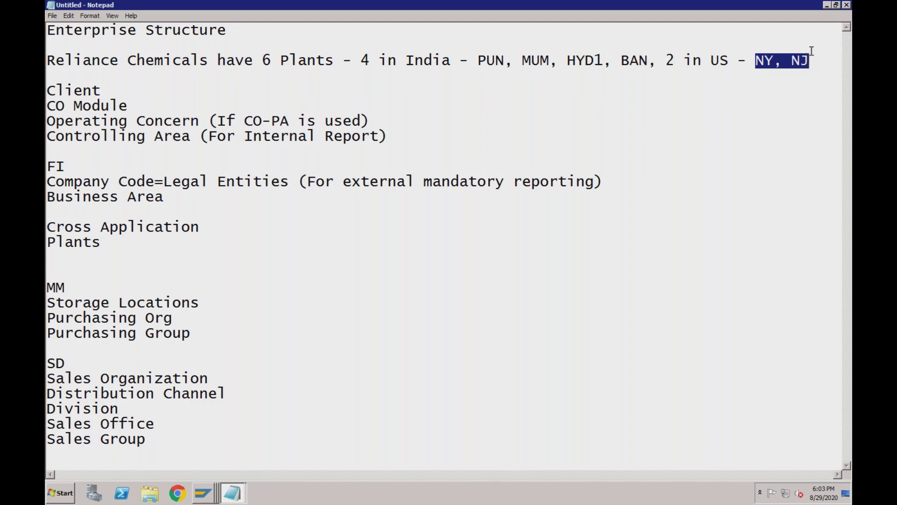
pyautogui.click(762, 61)
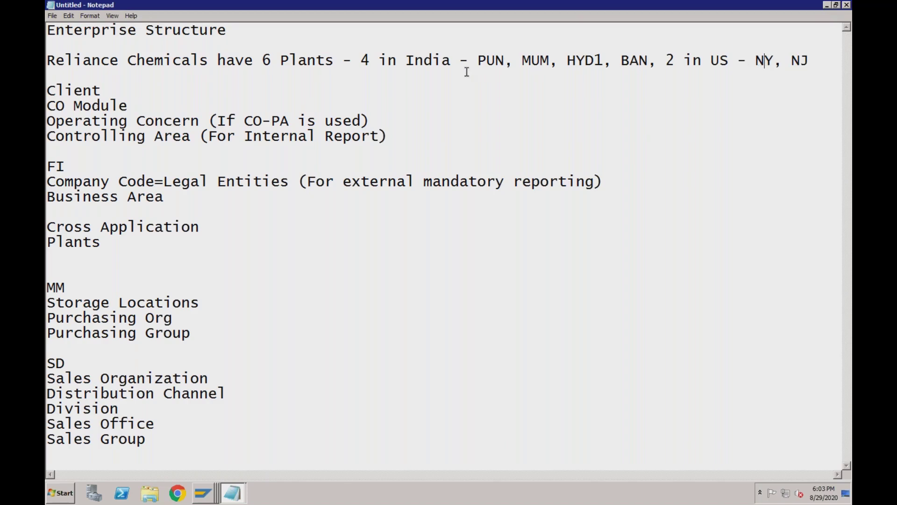
pyautogui.click(370, 61)
pyautogui.moveTo(758, 61); pyautogui.dragTo(811, 59)
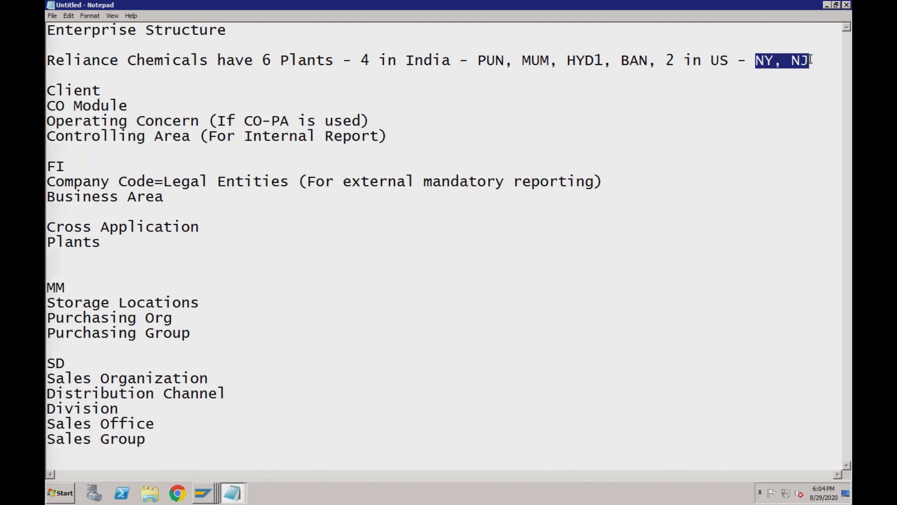
pyautogui.click(765, 60)
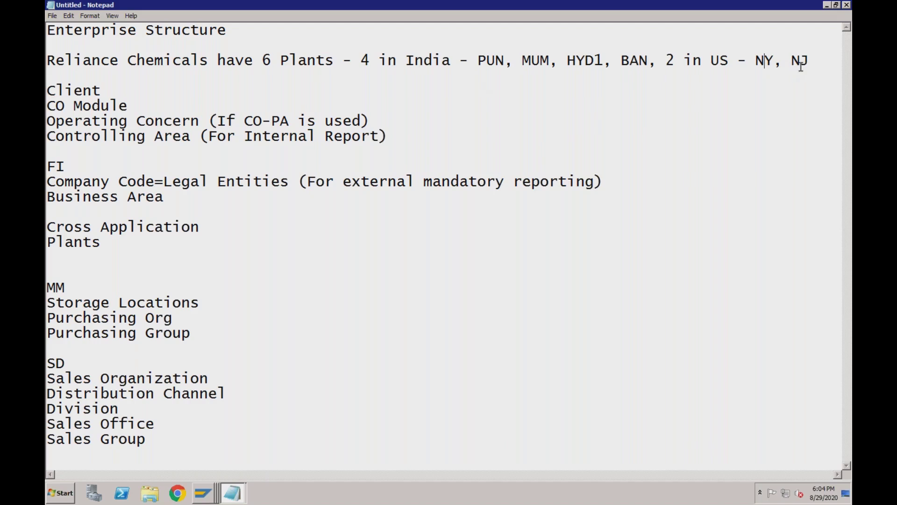
pyautogui.click(755, 61)
pyautogui.click(795, 59)
pyautogui.click(263, 59)
pyautogui.click(708, 58)
pyautogui.moveTo(648, 60); pyautogui.dragTo(479, 60)
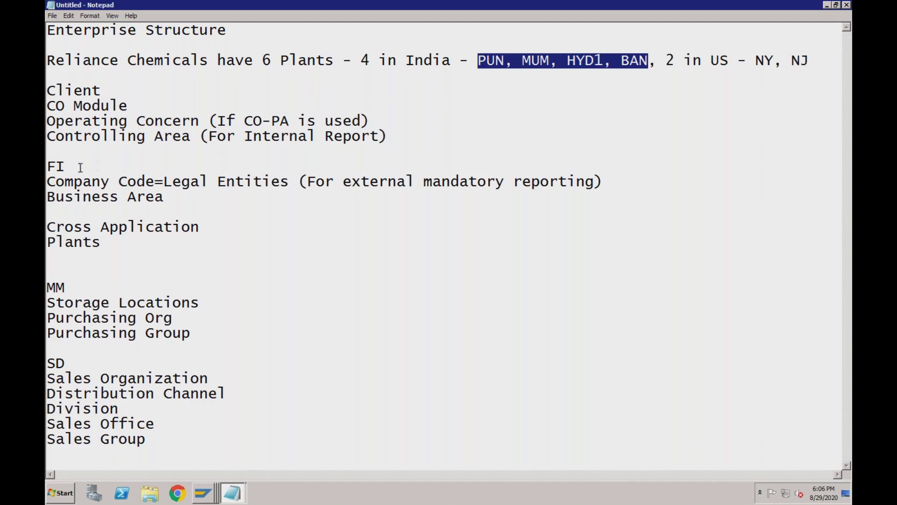
# Step: Review the FI, Cross Application, MM and SD sections of the notes against the plant codes in the Reliance Chemicals line
pyautogui.moveTo(47, 166); pyautogui.dragTo(170, 197)
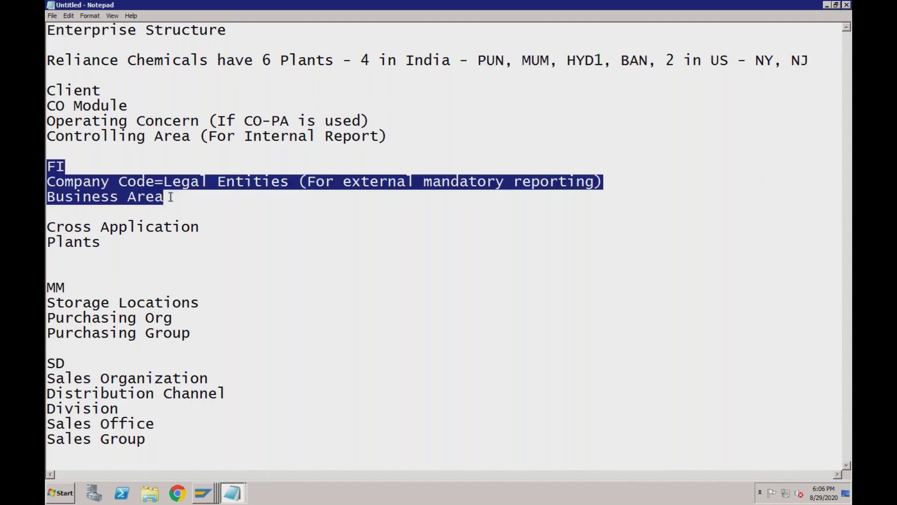
pyautogui.click(145, 181)
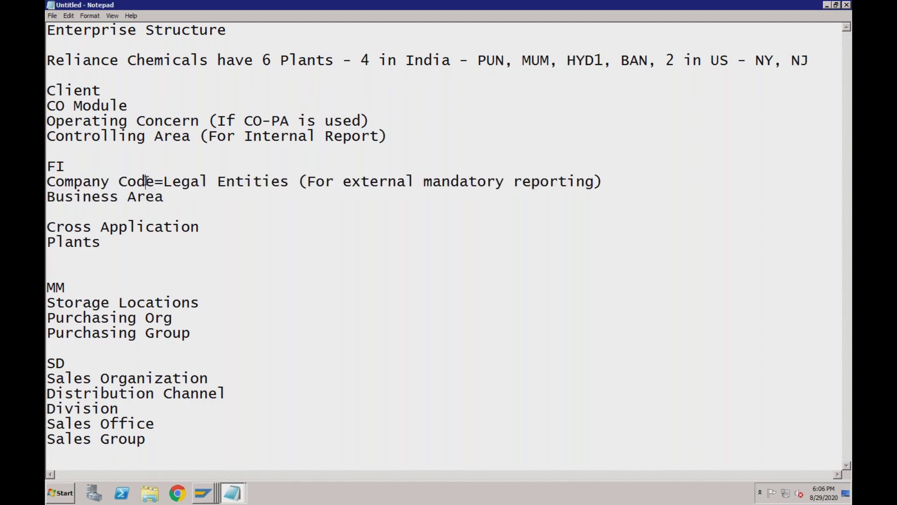
pyautogui.click(163, 197)
pyautogui.moveTo(46, 227); pyautogui.dragTo(167, 438)
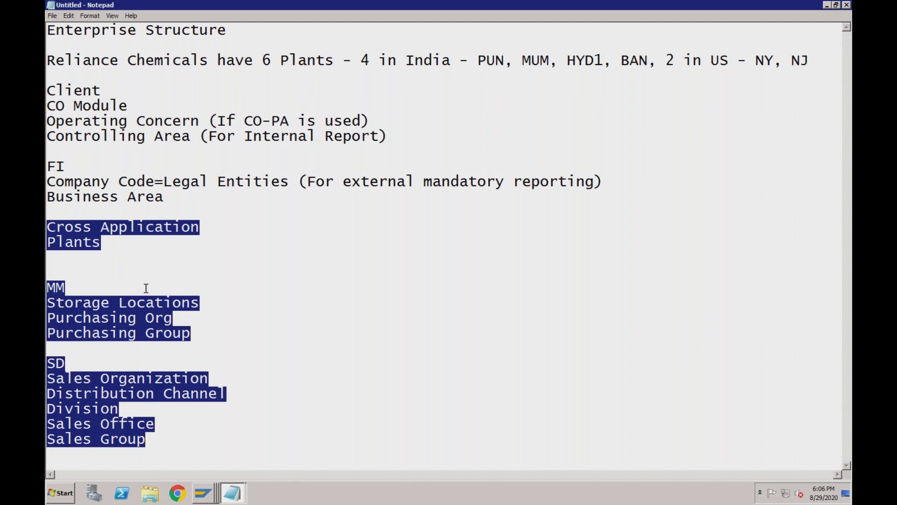
pyautogui.click(114, 242)
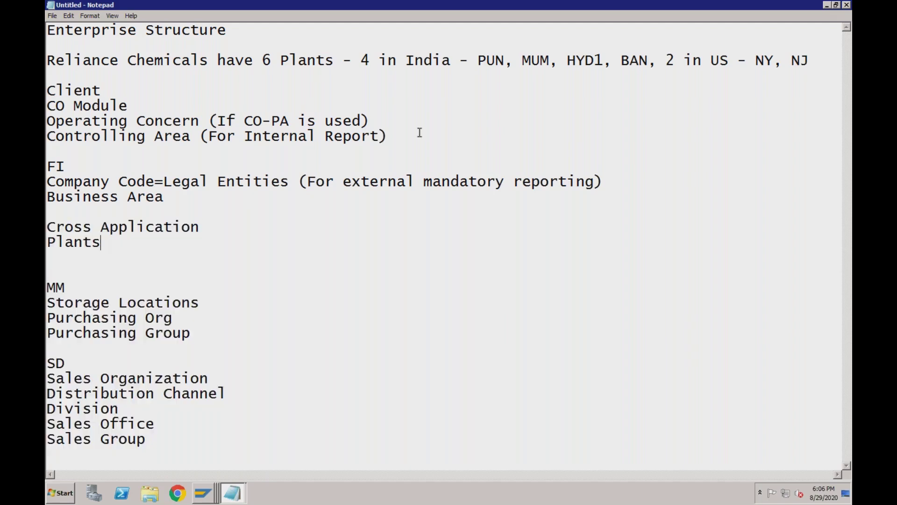
pyautogui.moveTo(478, 61); pyautogui.dragTo(711, 63)
pyautogui.moveTo(768, 76); pyautogui.dragTo(802, 73)
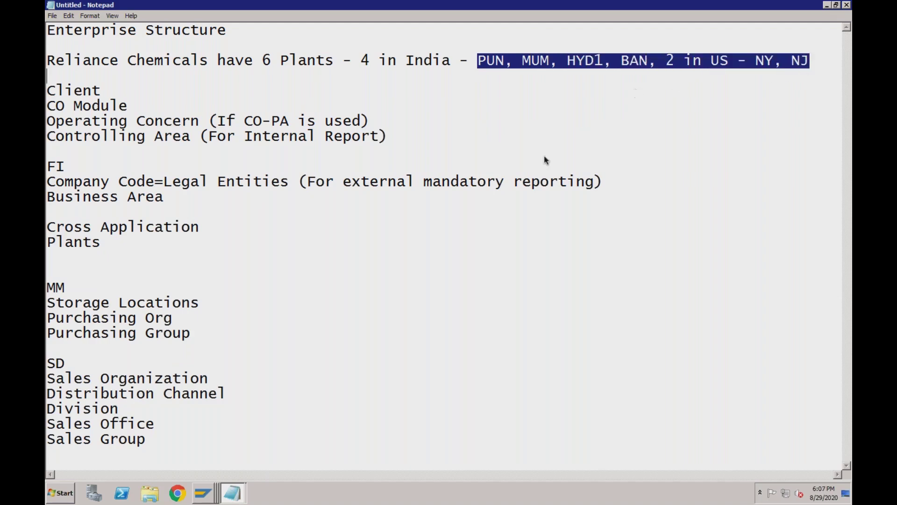
# Step: Switch to the SAP business areas change session, return to the implementation guide and collapse the Financial Accounting definitions
pyautogui.click(203, 493)
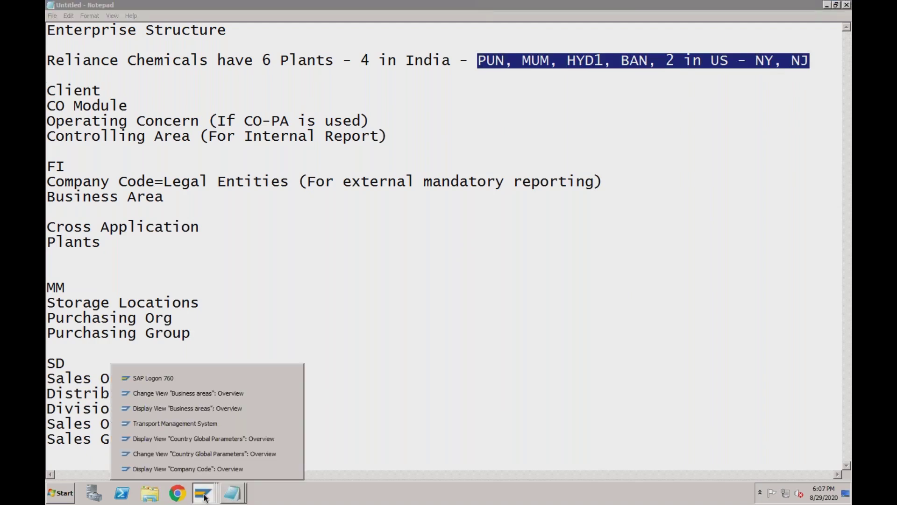
pyautogui.click(229, 394)
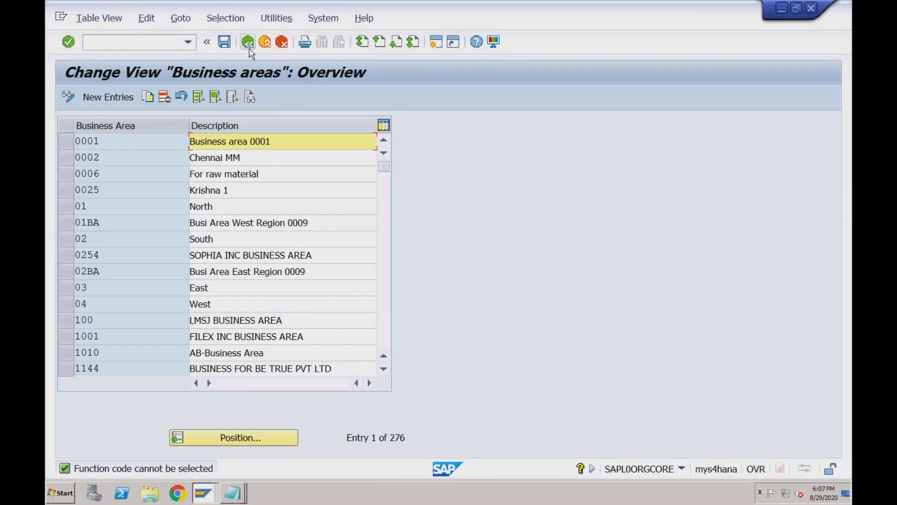
pyautogui.click(249, 45)
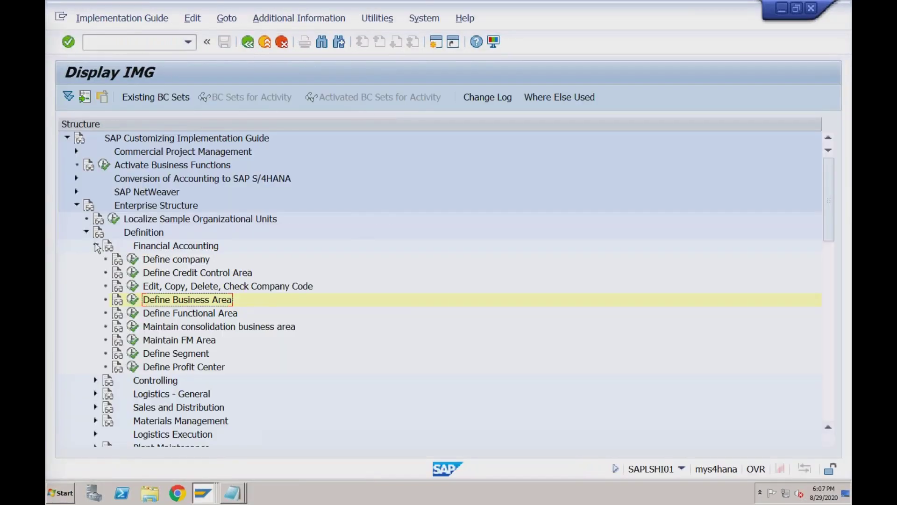
pyautogui.click(96, 246)
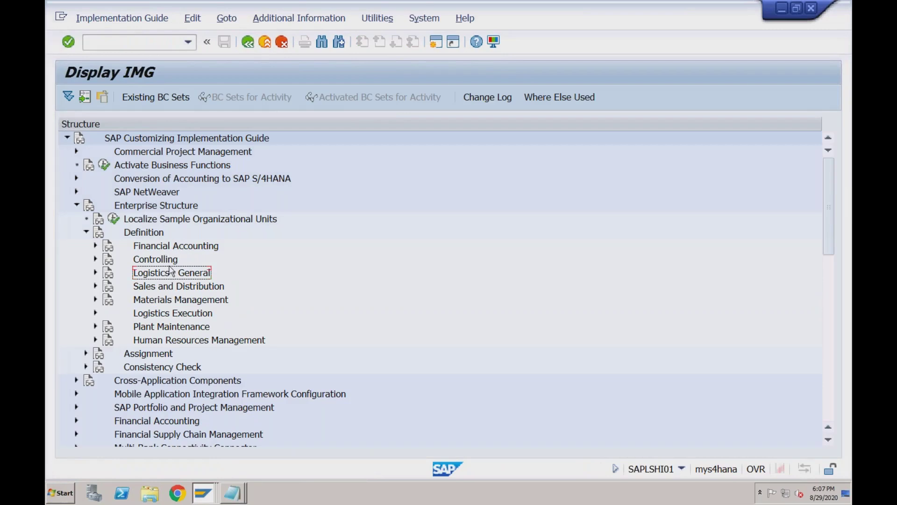
# Step: Open the Define Plant activity under Logistics - General in the enterprise structure definitions
pyautogui.click(165, 304)
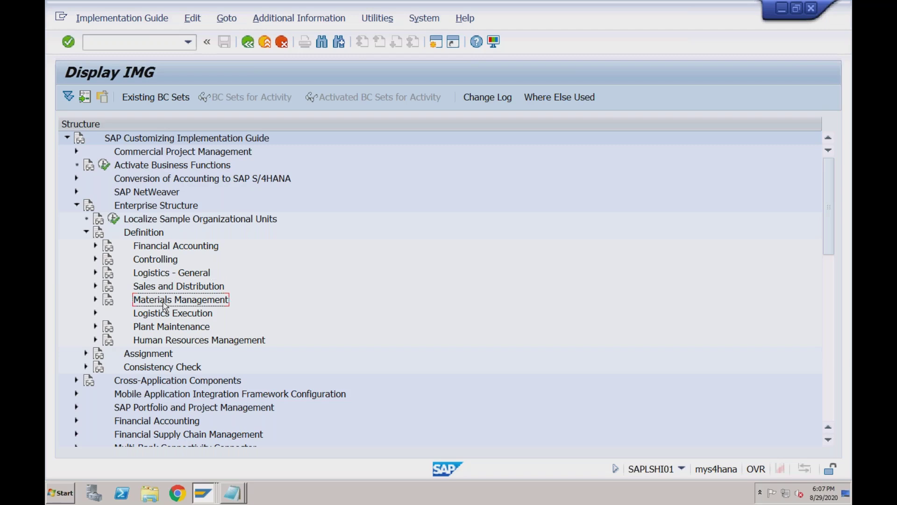
pyautogui.click(166, 275)
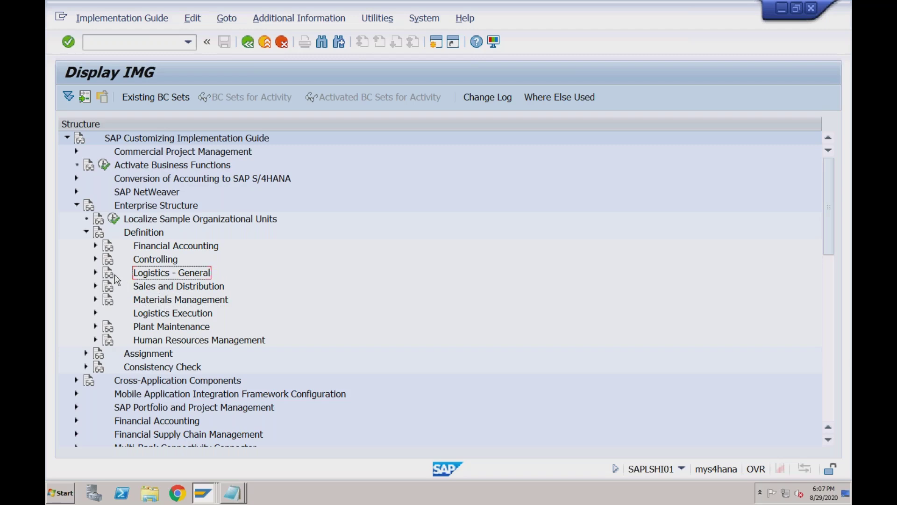
pyautogui.click(96, 273)
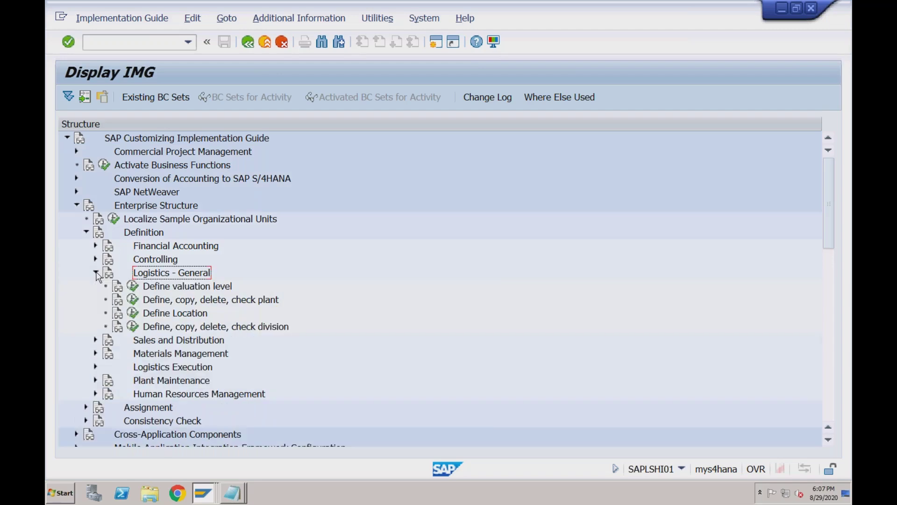
pyautogui.click(170, 302)
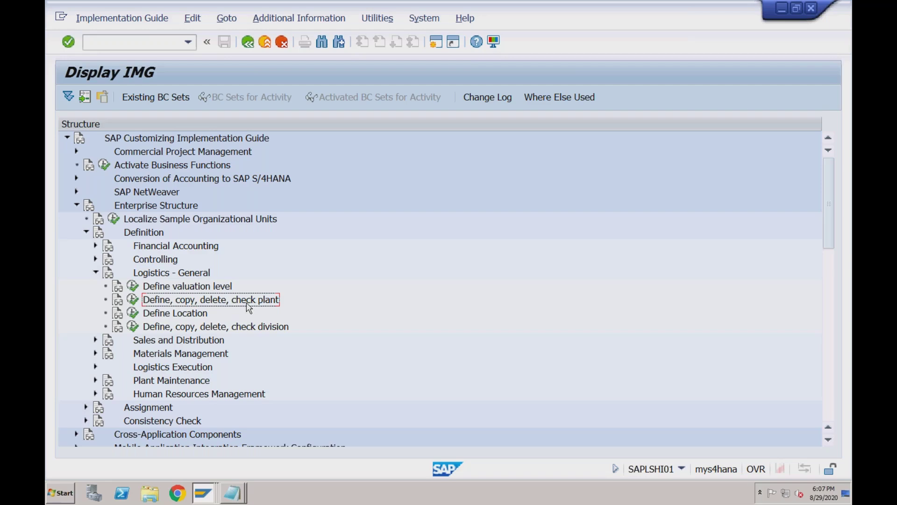
pyautogui.click(133, 300)
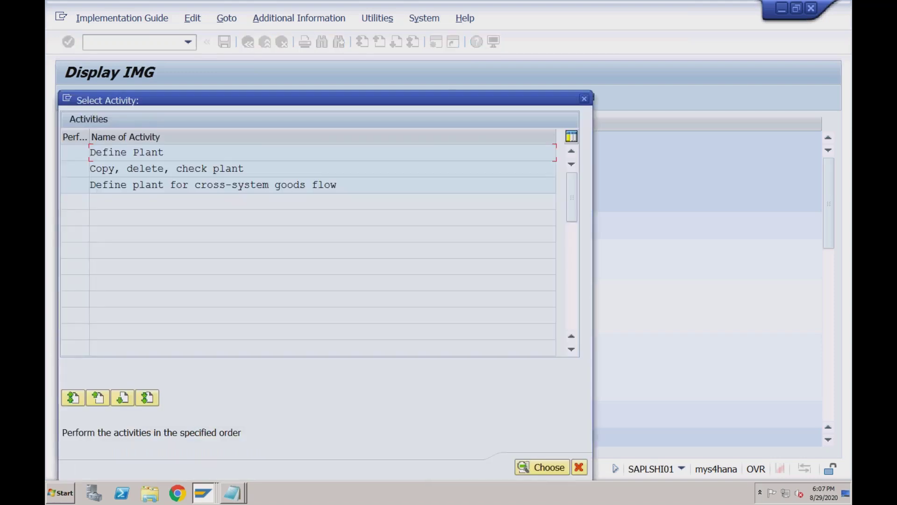
pyautogui.doubleClick(146, 152)
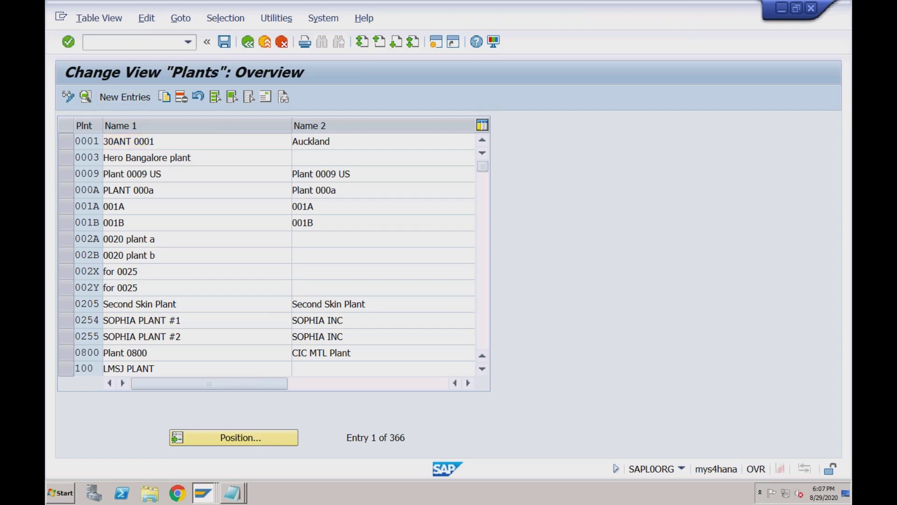
# Step: Review the detail data of plant 0001 and return to the plants overview
pyautogui.doubleClick(173, 141)
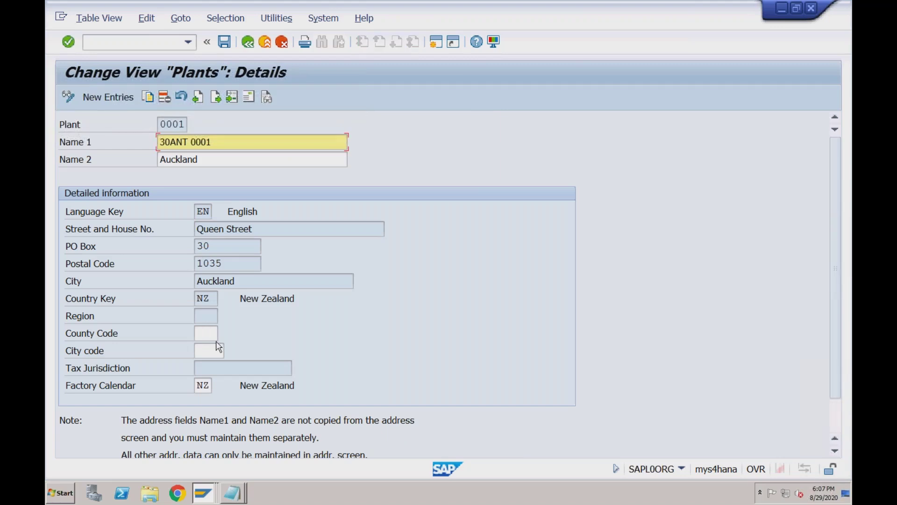
pyautogui.click(247, 42)
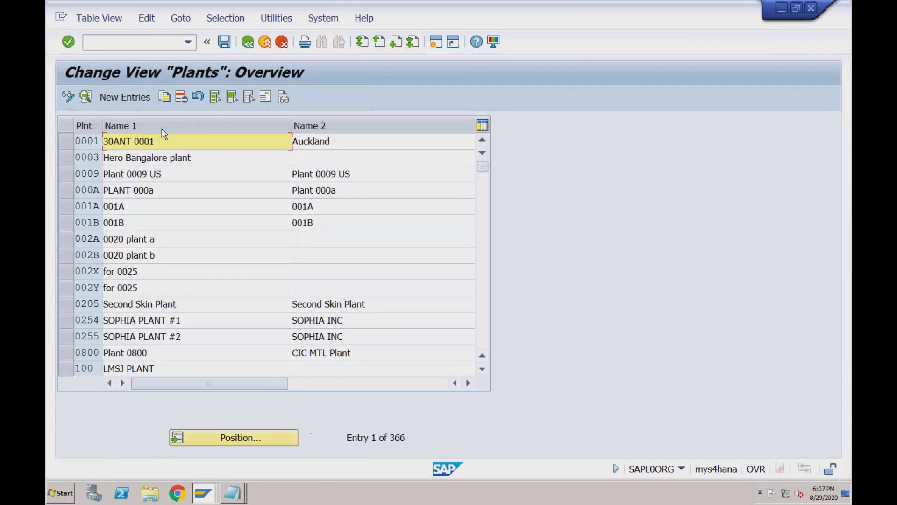
# Step: Create a new plant entry with the plant code RC01
pyautogui.click(135, 100)
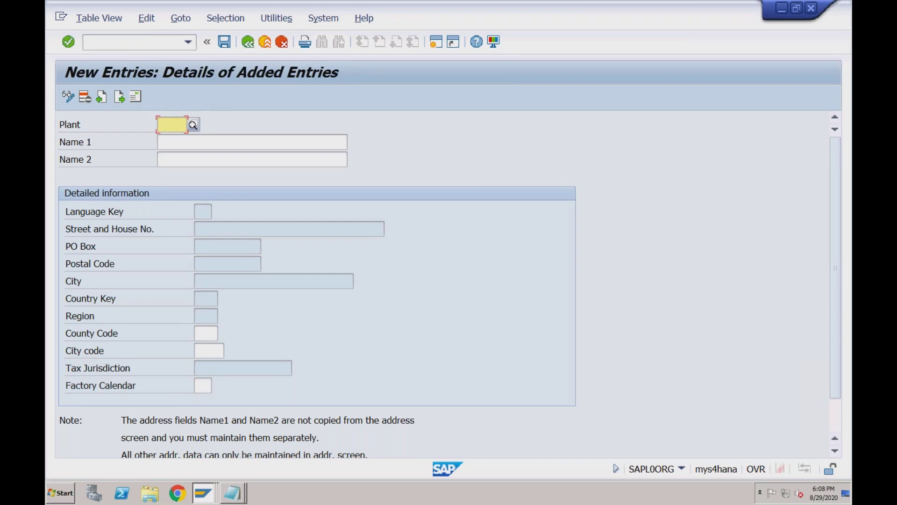
pyautogui.write('RC')
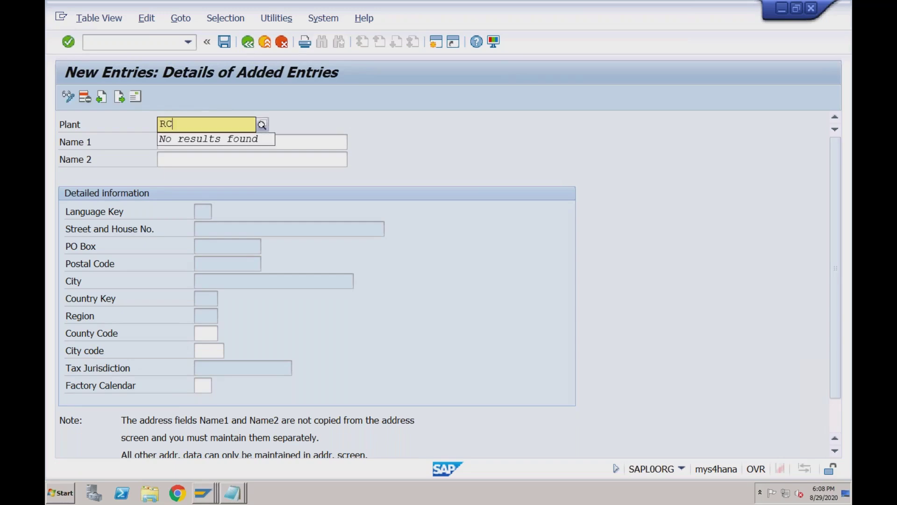
pyautogui.write('01')
pyautogui.press('Return')
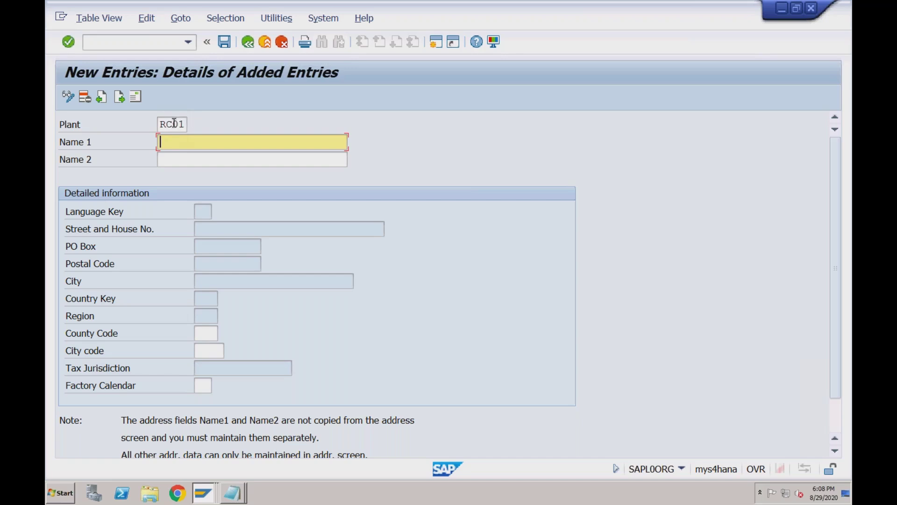
pyautogui.click(174, 123)
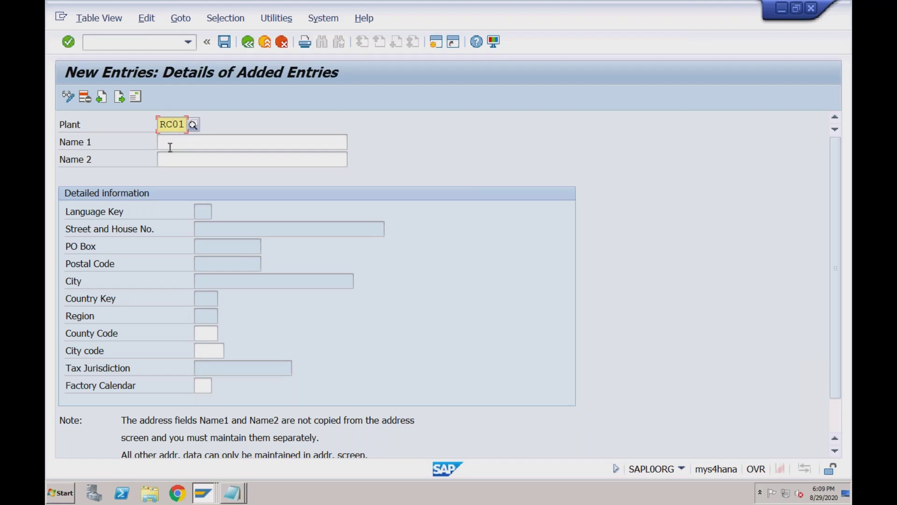
# Step: Enter "Pune Plant for RECH" as the first name of plant RC01
pyautogui.click(170, 147)
pyautogui.write('Pune Plant for ')
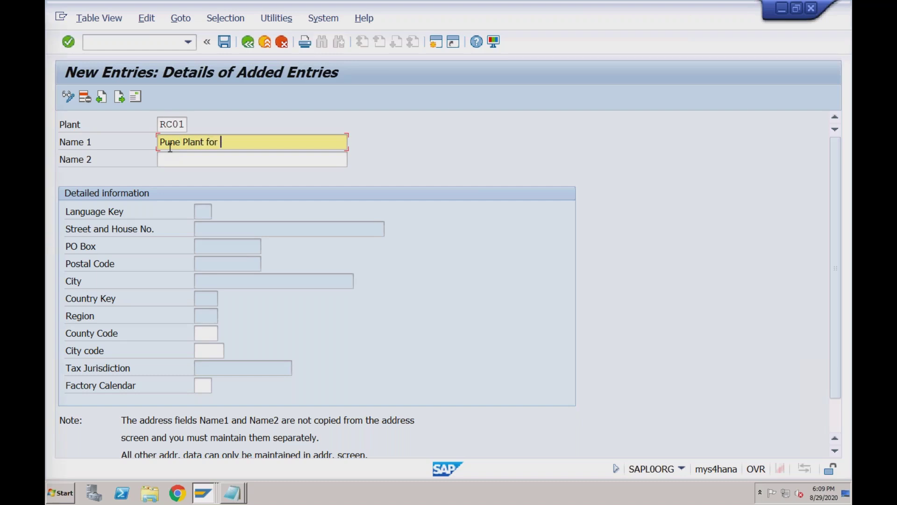
pyautogui.write('RECH')
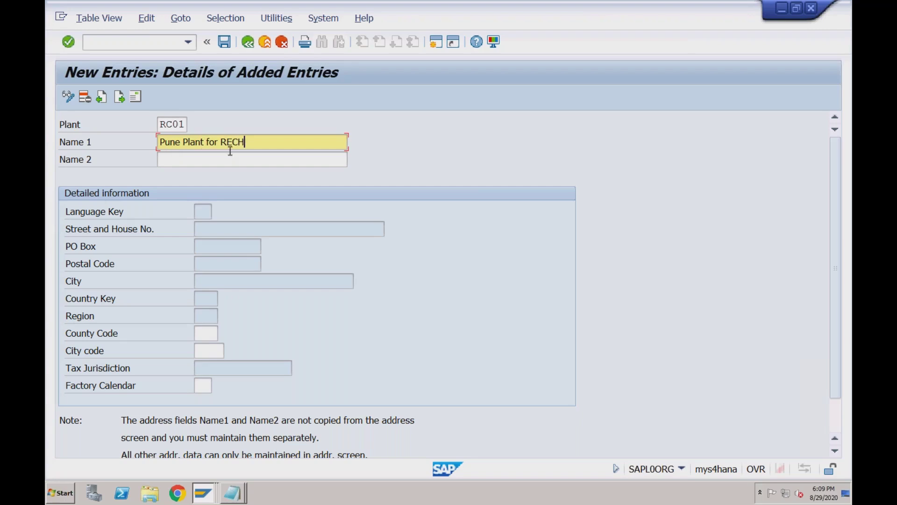
pyautogui.click(173, 124)
pyautogui.click(246, 143)
# Step: Search the possible city codes for the new plant, restricted to country key IN
pyautogui.click(204, 336)
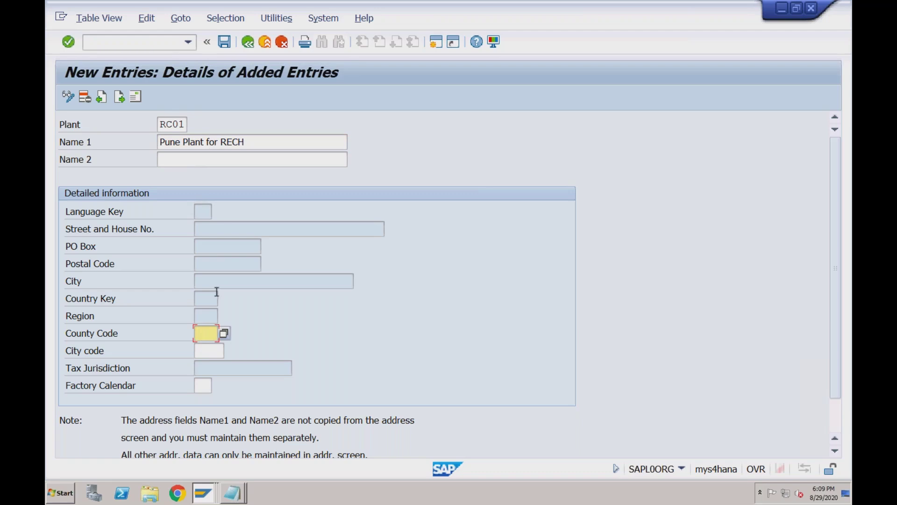
pyautogui.click(203, 353)
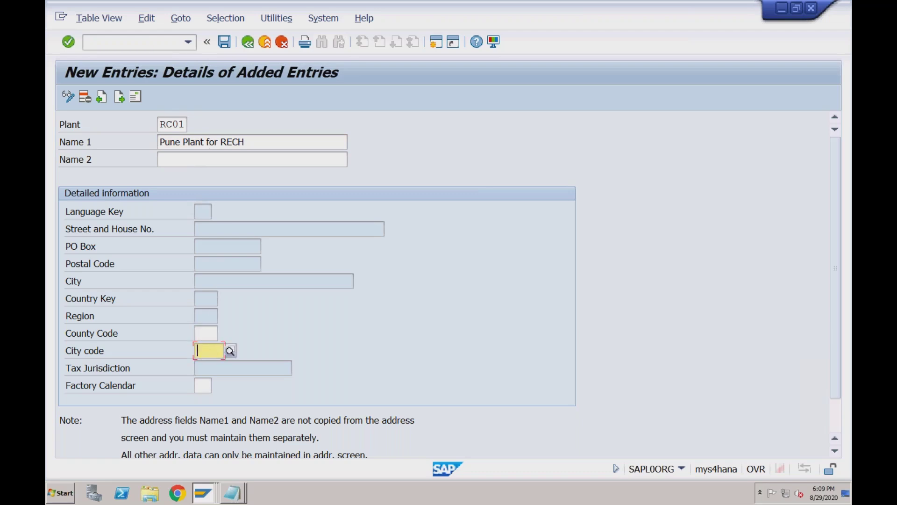
pyautogui.click(230, 351)
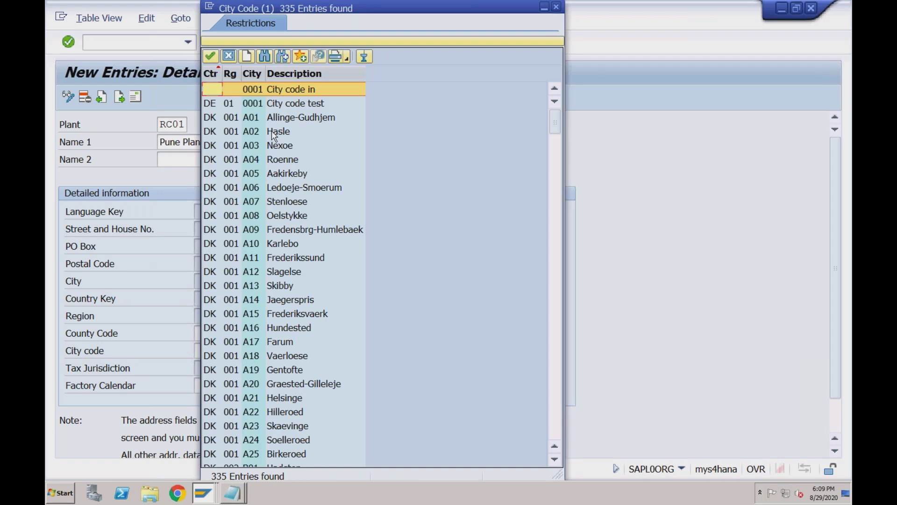
pyautogui.click(373, 41)
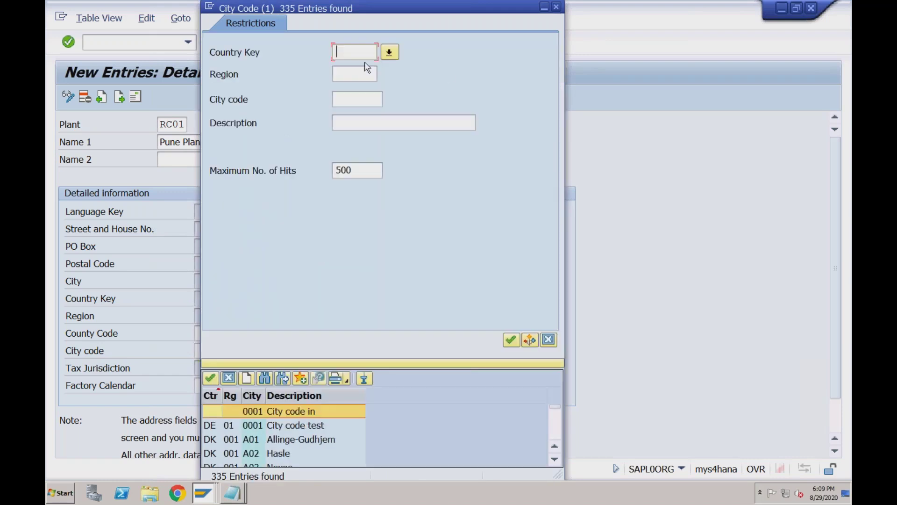
pyautogui.write('in')
pyautogui.press('Return')
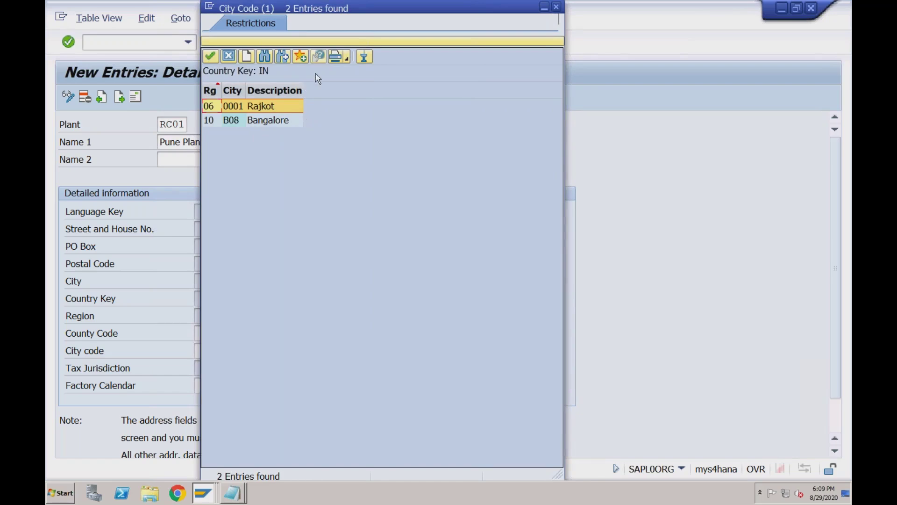
# Step: Close the city code search without choosing an entry and set the factory calendar of plant RC01 to IN (India)
pyautogui.click(229, 57)
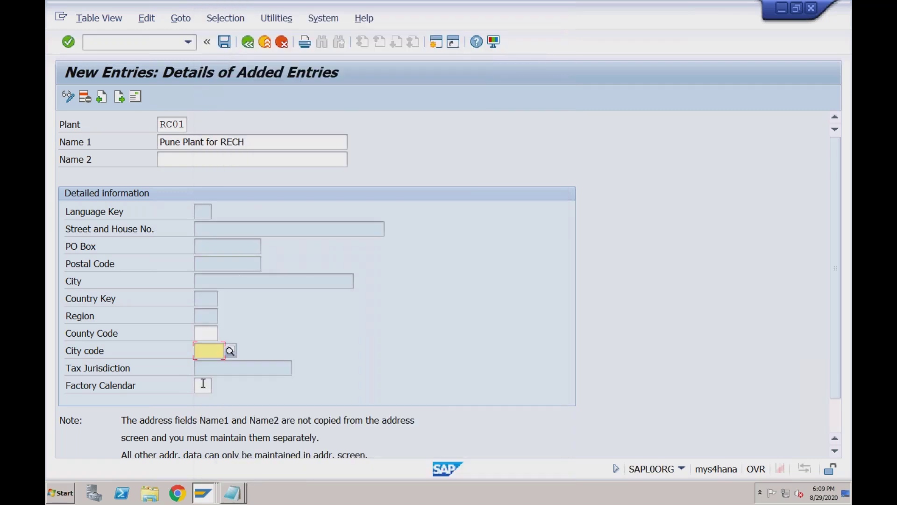
pyautogui.click(203, 384)
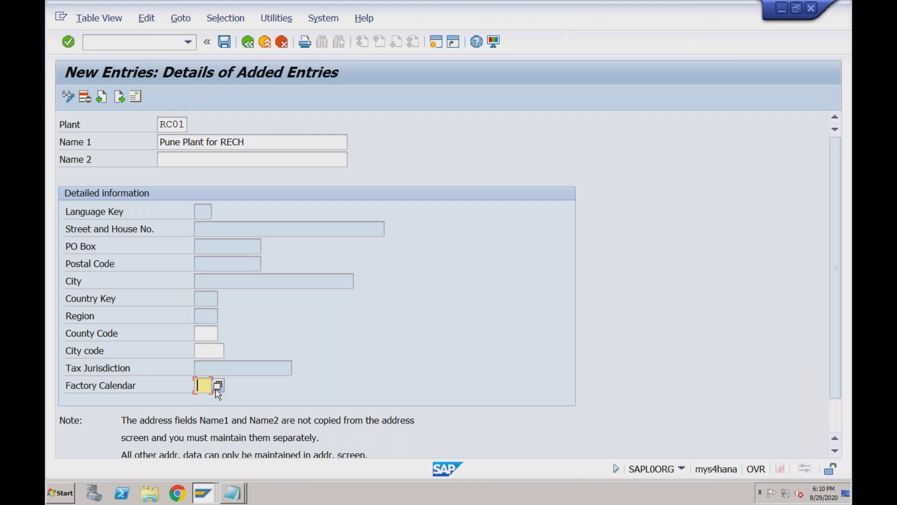
pyautogui.click(217, 387)
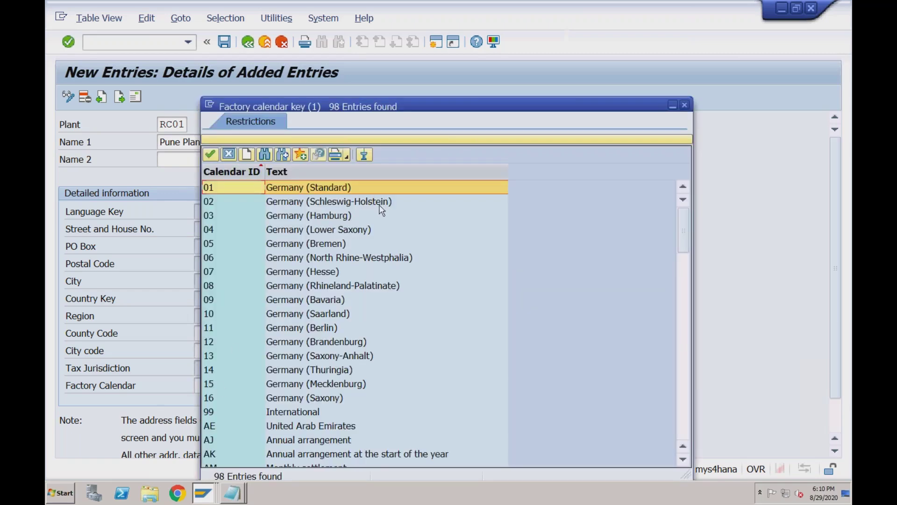
pyautogui.click(434, 137)
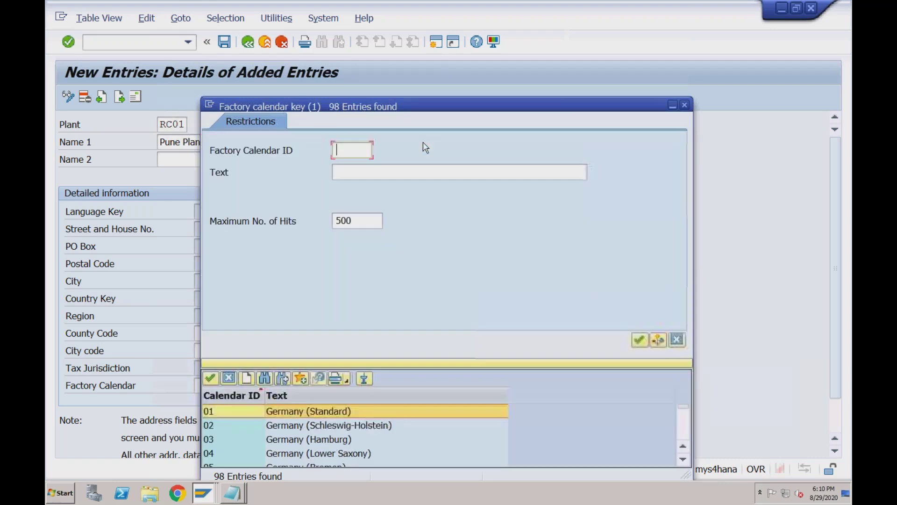
pyautogui.write('IN')
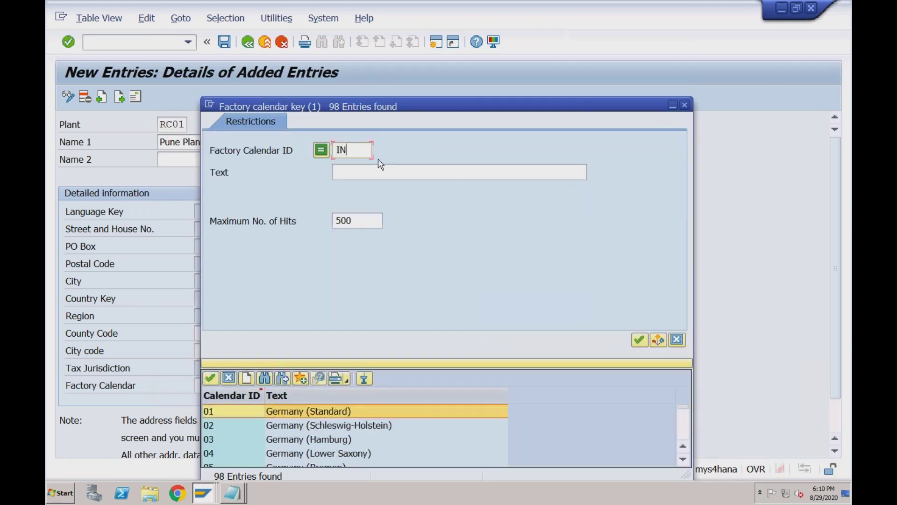
pyautogui.press('Return')
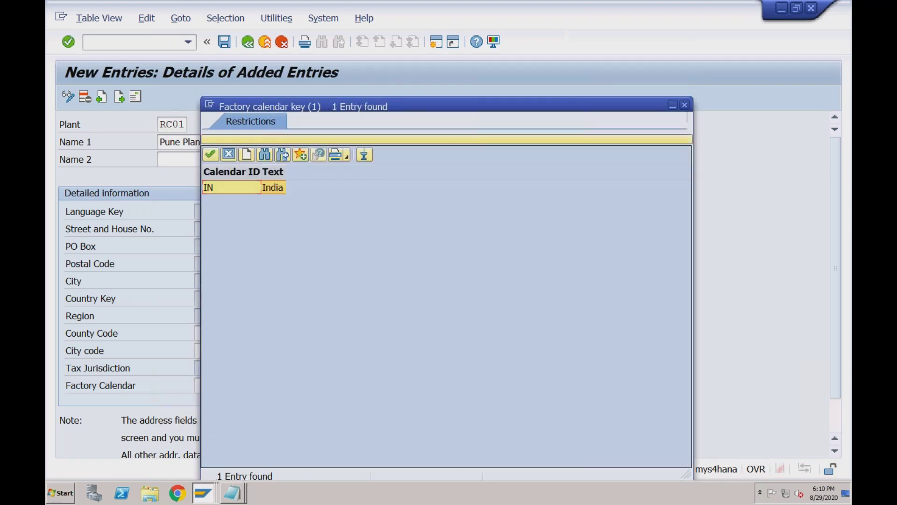
pyautogui.doubleClick(275, 189)
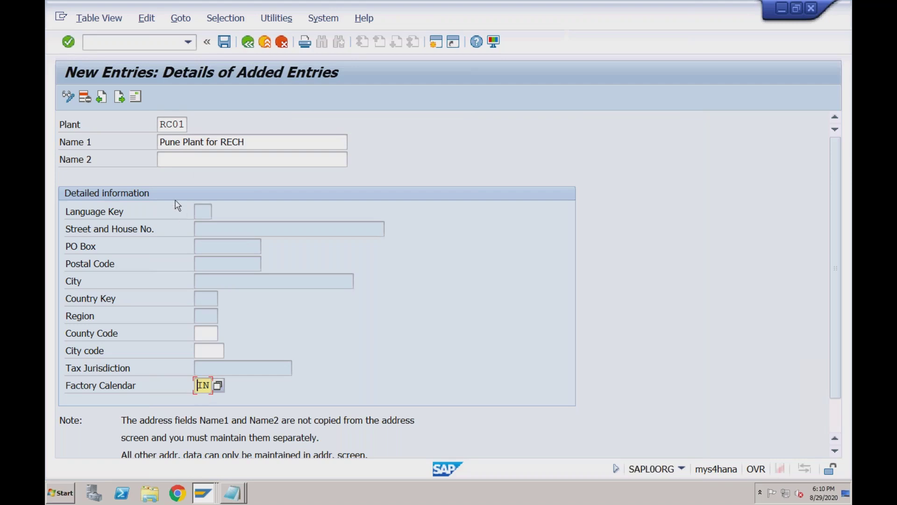
# Step: Open the address data of plant RC01 and enter the title Company and the name "Pune Plant for RECH"
pyautogui.click(136, 97)
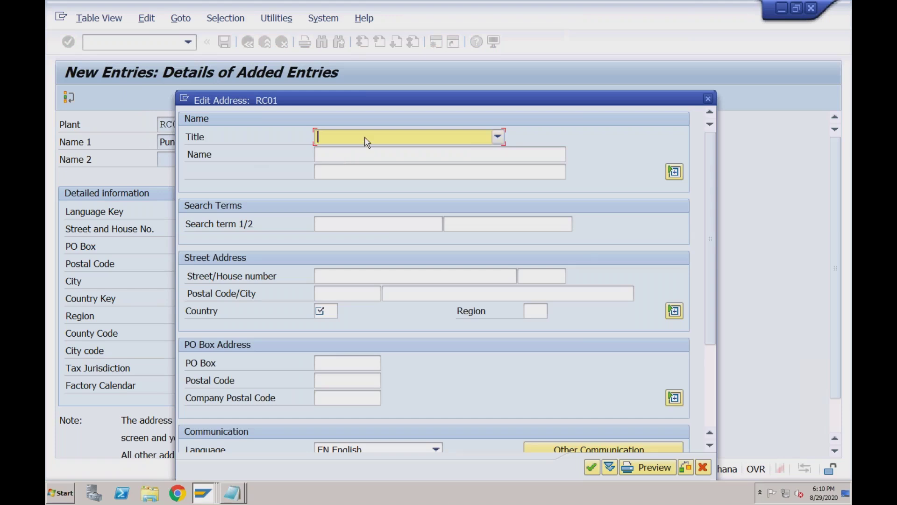
pyautogui.click(367, 139)
pyautogui.click(349, 151)
pyautogui.click(337, 155)
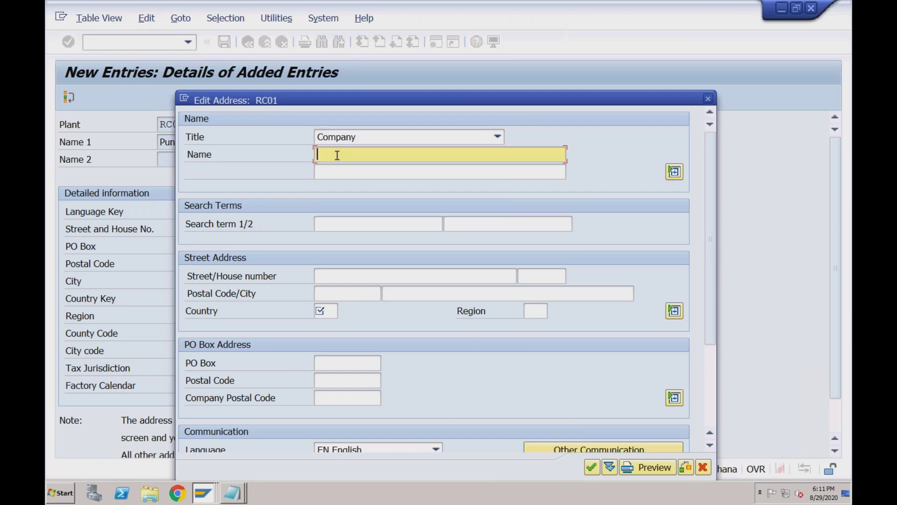
pyautogui.write('Pune Plant f')
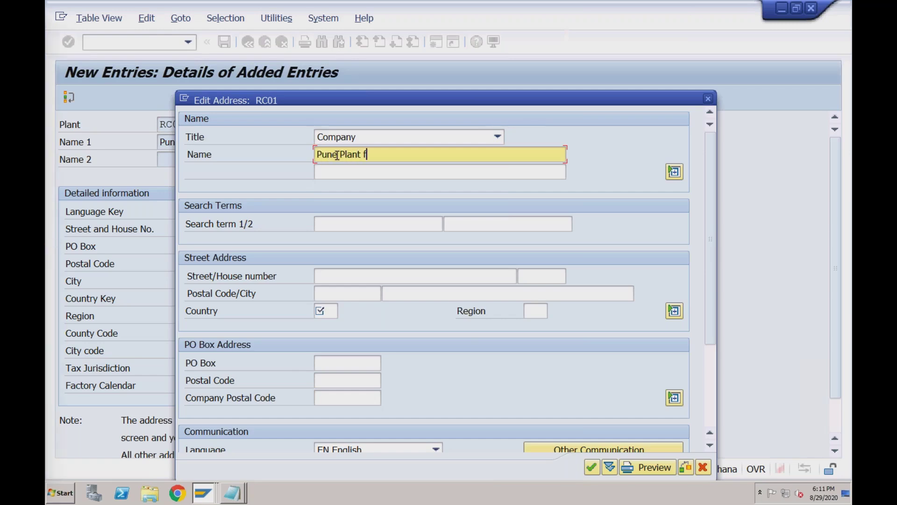
pyautogui.write('or RECH')
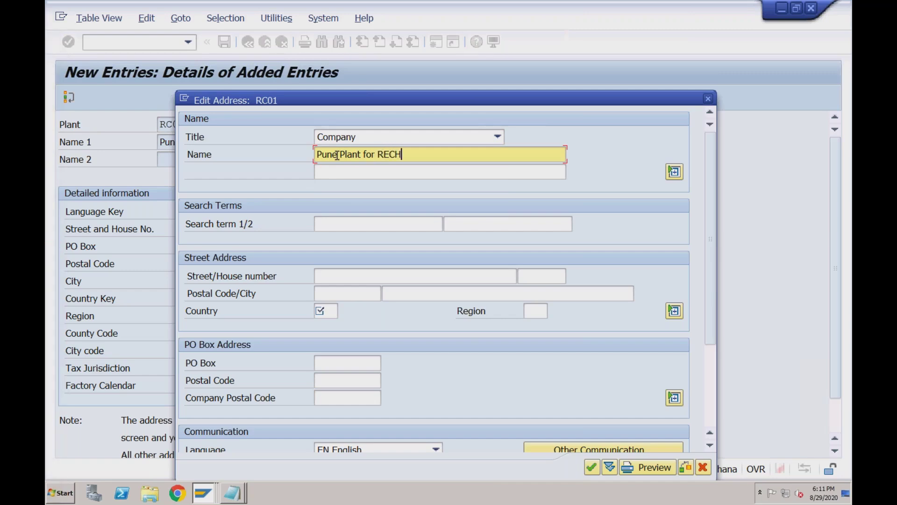
# Step: Fill in the plant's street and postal code in the street address, with Pune as the city
pyautogui.click(331, 277)
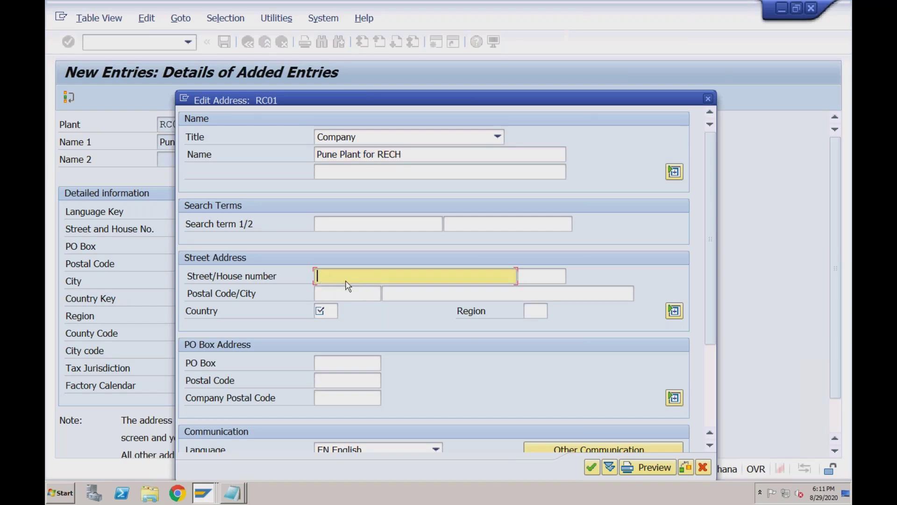
pyautogui.write('Hinjewadi')
pyautogui.click(336, 294)
pyautogui.write('4000')
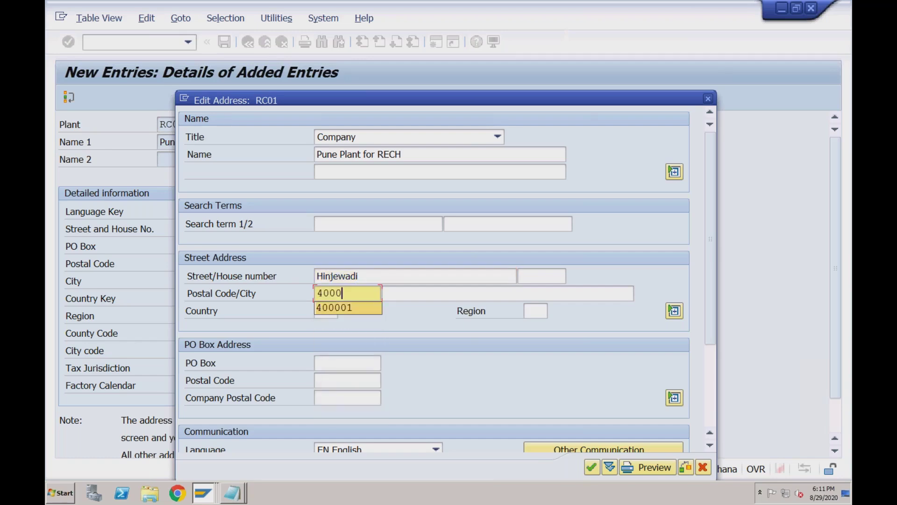
pyautogui.write('01')
pyautogui.press('Tab')
pyautogui.write('Pune')
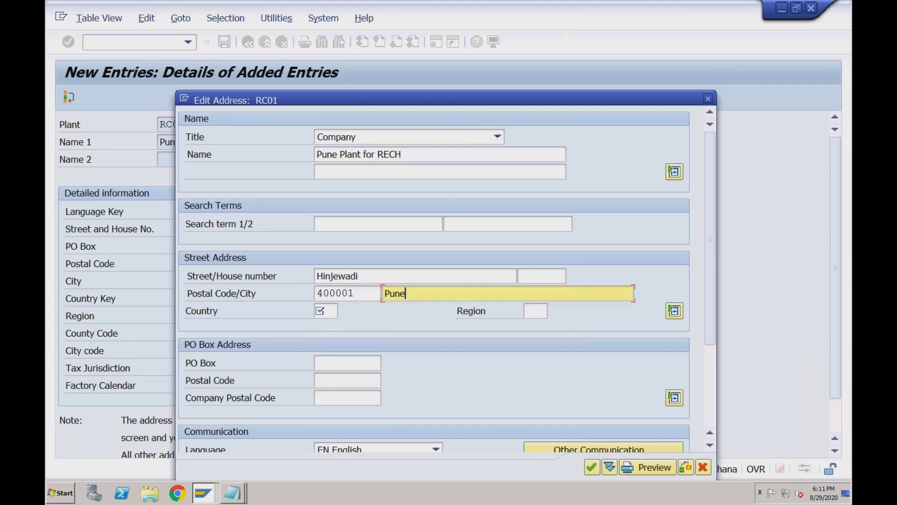
# Step: Set the country of the street address to IN and the region to 13 (Maharashtra)
pyautogui.press('Tab')
pyautogui.write('IN')
pyautogui.press('Tab')
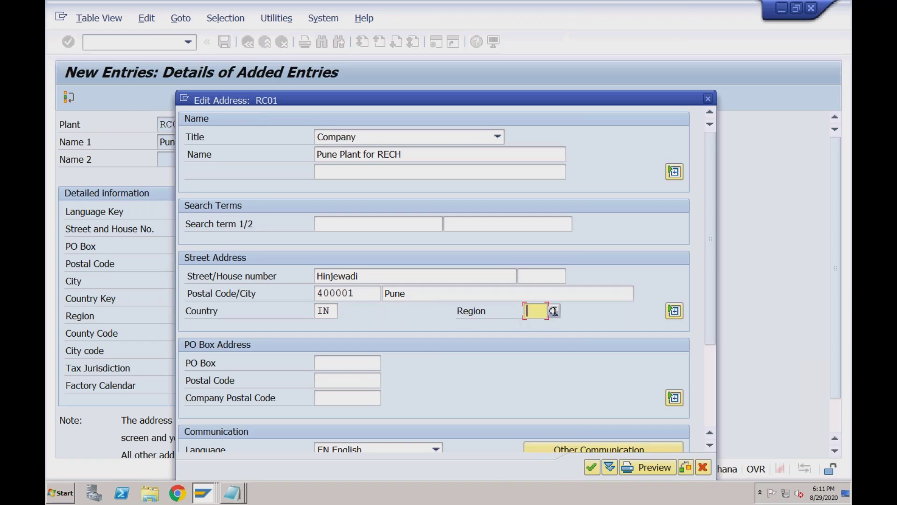
pyautogui.click(554, 311)
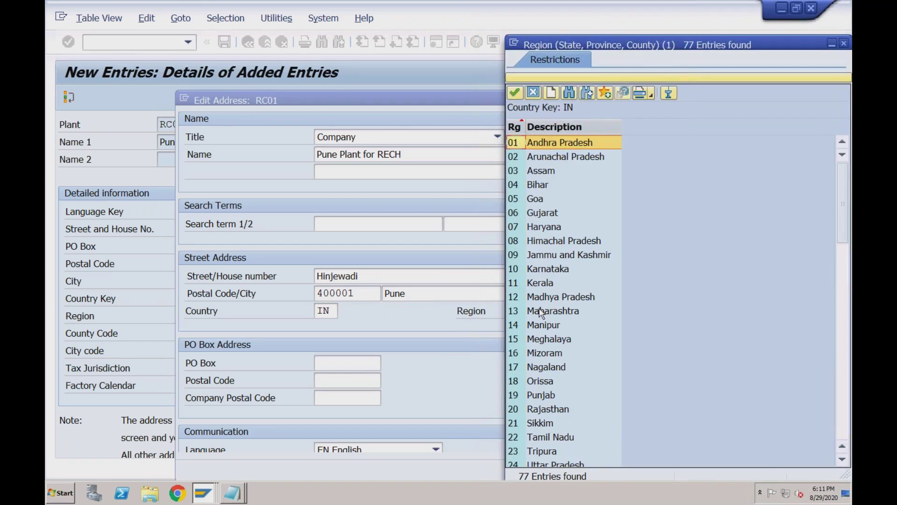
pyautogui.click(542, 311)
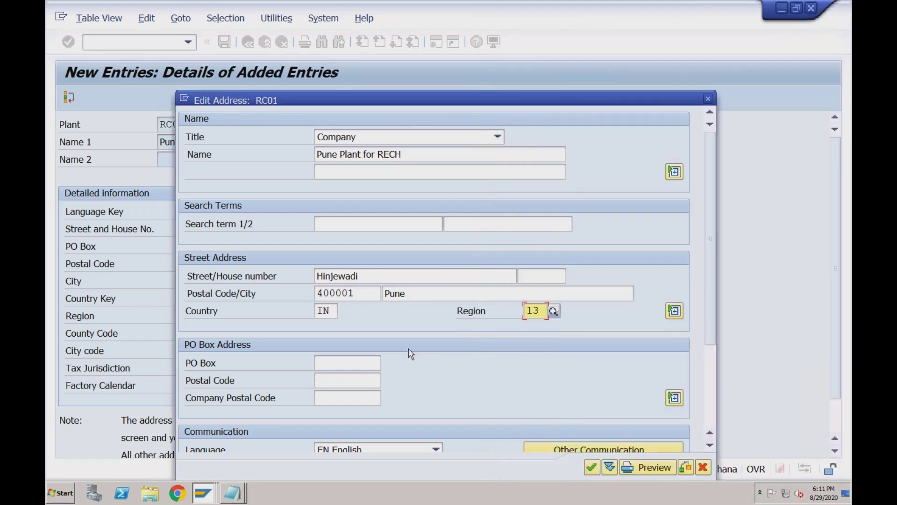
# Step: Accept the address with the PO box, telephone, mobile and fax fields left empty, and save the new plant entry RC01
pyautogui.click(355, 364)
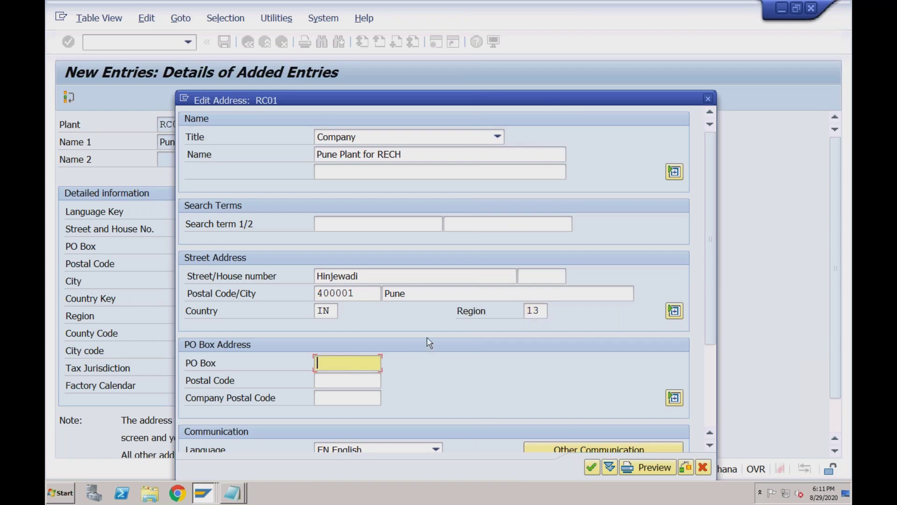
pyautogui.moveTo(422, 99); pyautogui.dragTo(391, 64)
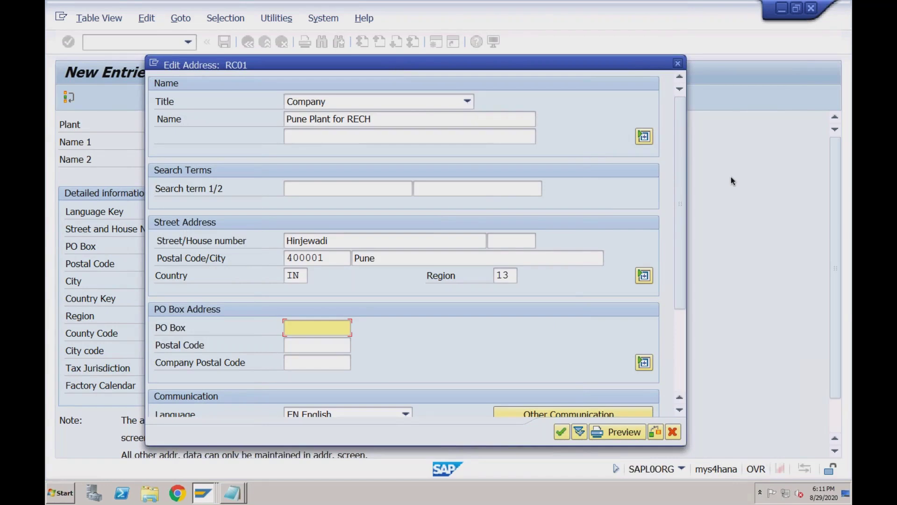
pyautogui.scroll(-3, 351, 192)
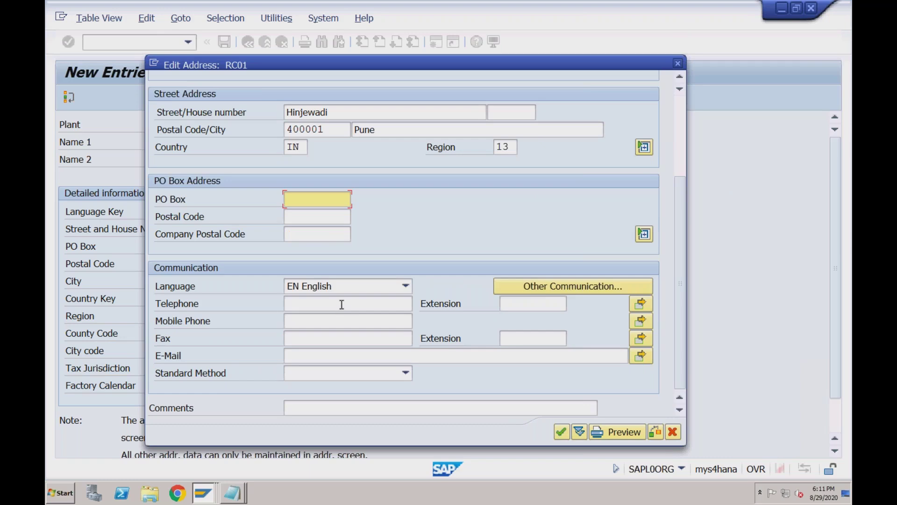
pyautogui.click(342, 305)
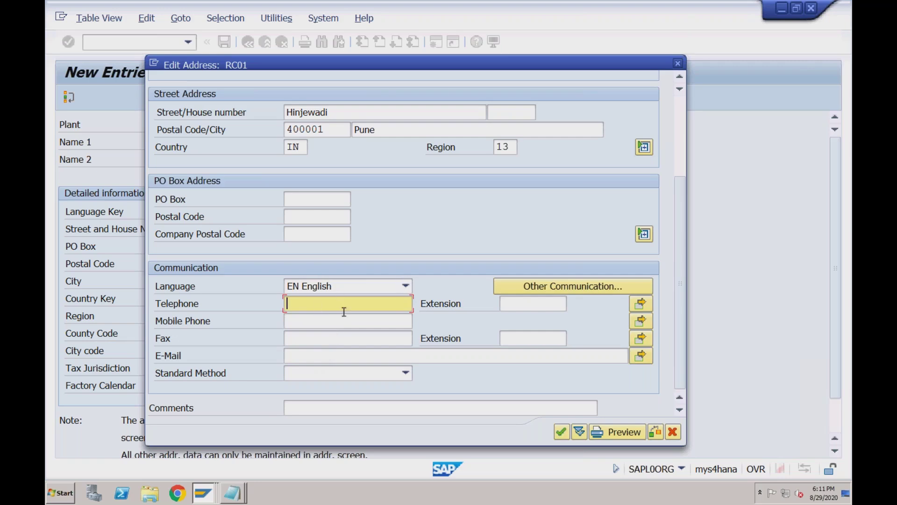
pyautogui.click(310, 322)
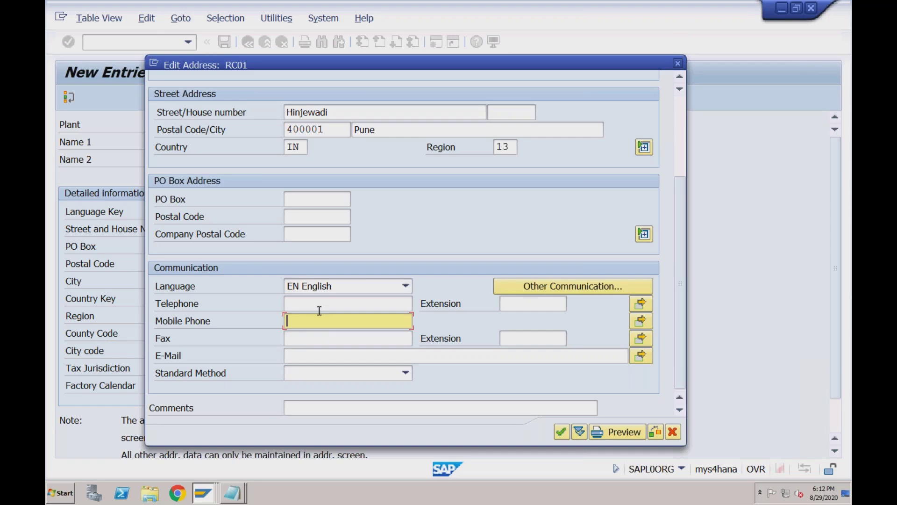
pyautogui.click(316, 338)
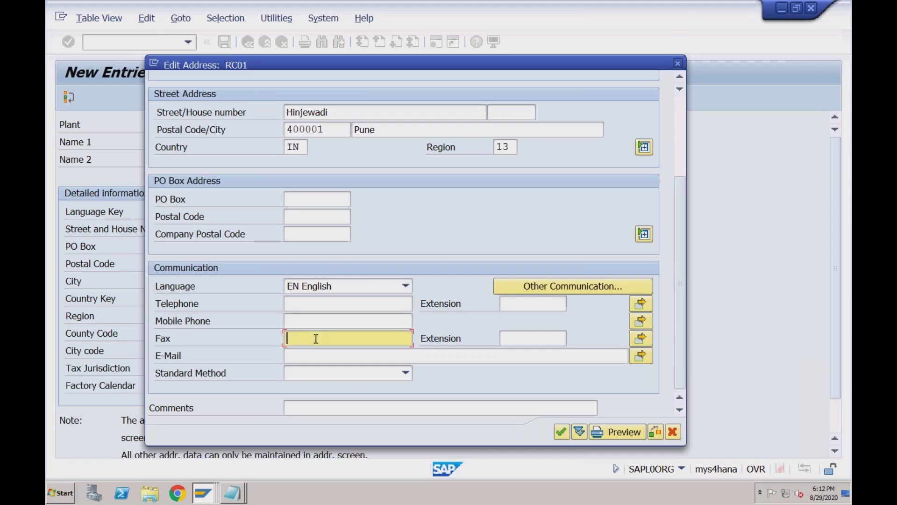
pyautogui.click(563, 432)
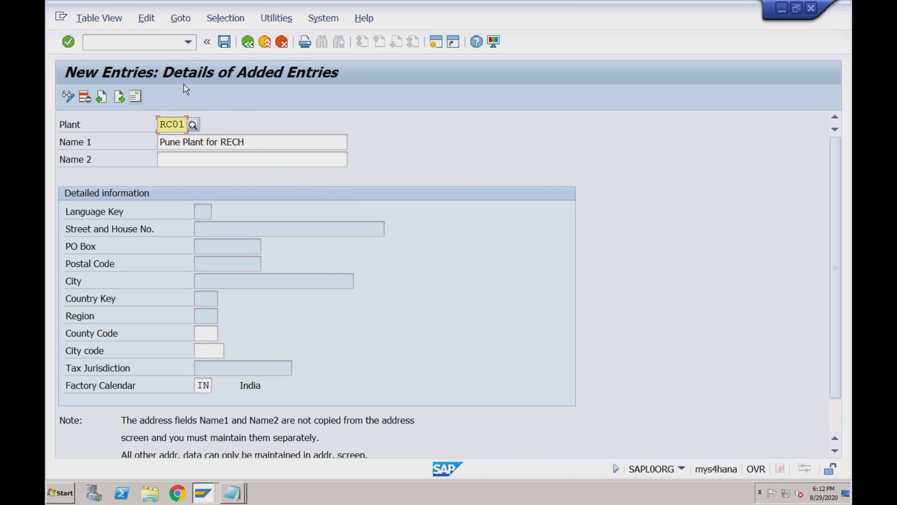
pyautogui.click(226, 43)
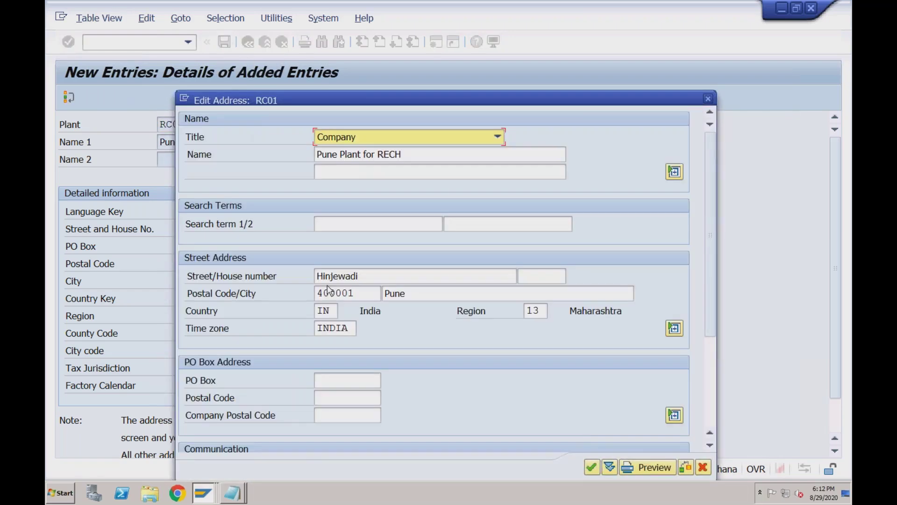
pyautogui.click(591, 468)
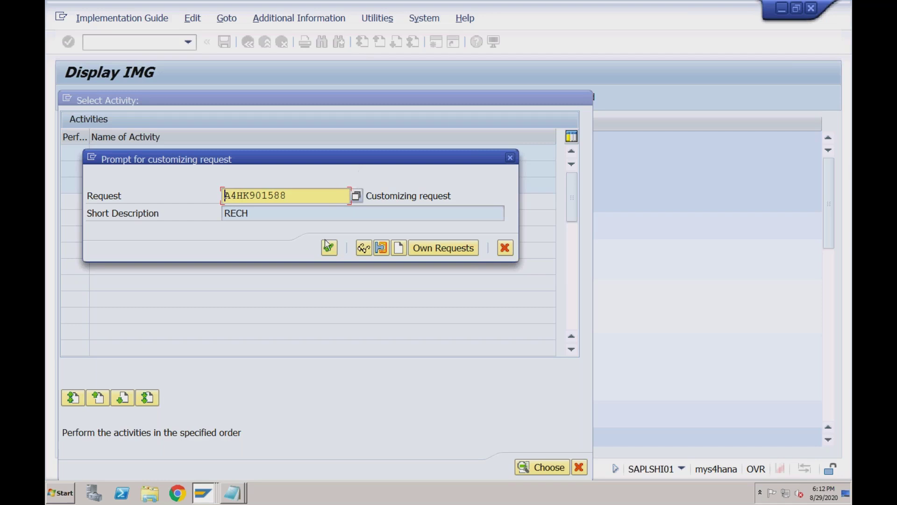
# Step: Switch to the Enterprise Structure notes in Notepad and add the heading "SAP Landscape:" below the Sales Group line
pyautogui.click(241, 494)
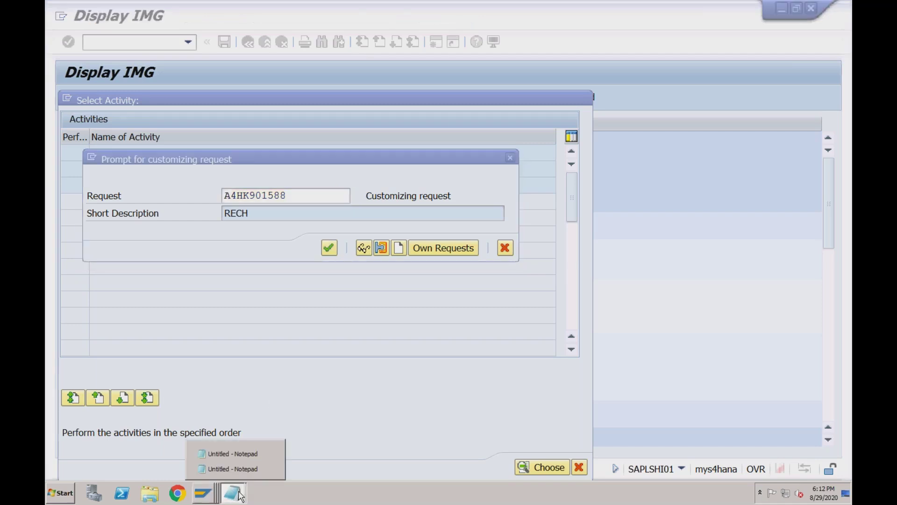
pyautogui.click(241, 470)
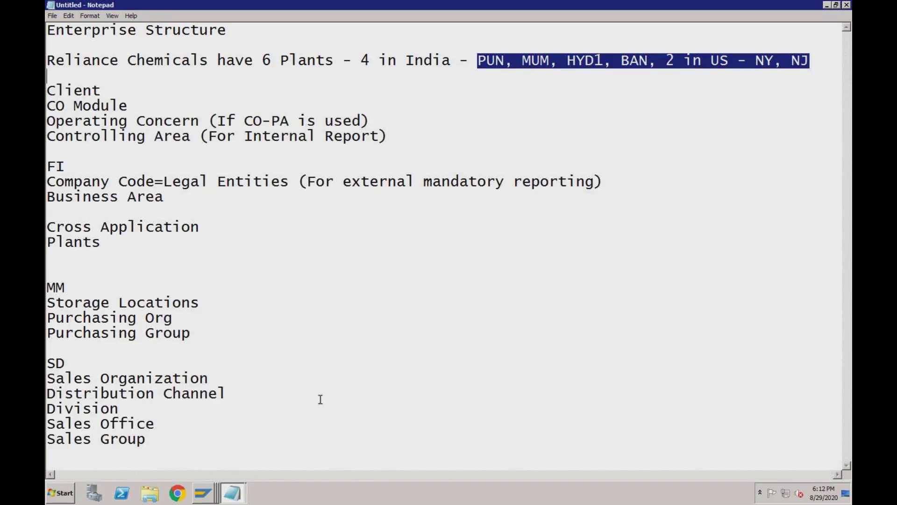
pyautogui.click(216, 436)
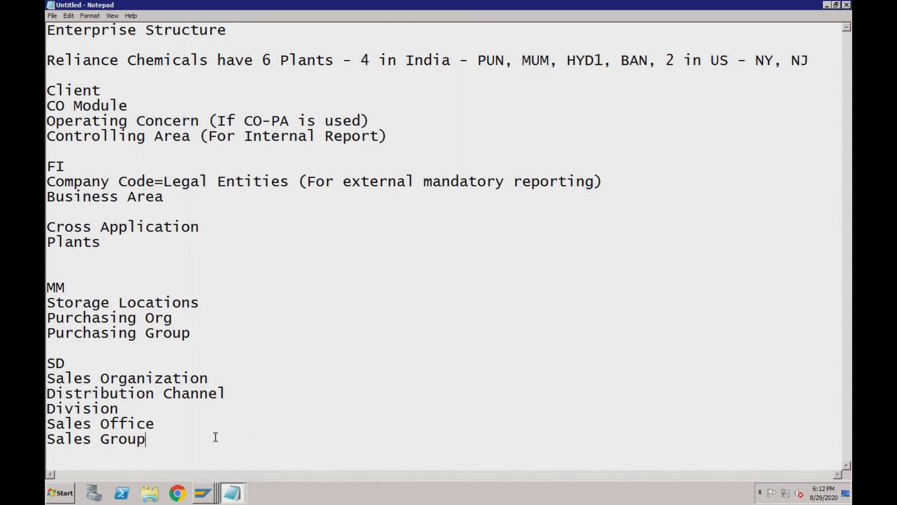
pyautogui.press('Return')
pyautogui.press('Return')
pyautogui.press('Return')
pyautogui.write('SA')
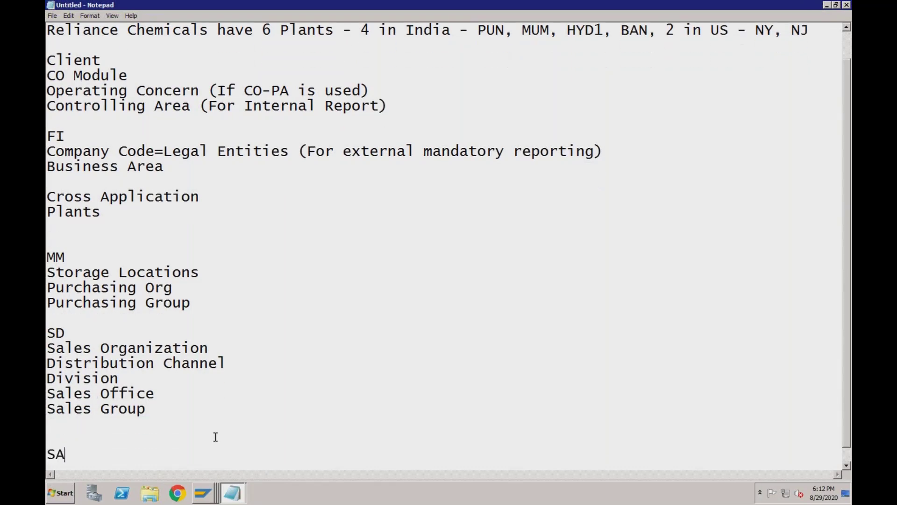
pyautogui.write('P Landscape:')
# Step: Add the line "DEV - QTY - PRD" directly under the SAP Landscape heading
pyautogui.press('Return')
pyautogui.press('Return')
pyautogui.press('Return')
pyautogui.press('Return')
pyautogui.press('BackSpace')
pyautogui.press('BackSpace')
pyautogui.press('BackSpace')
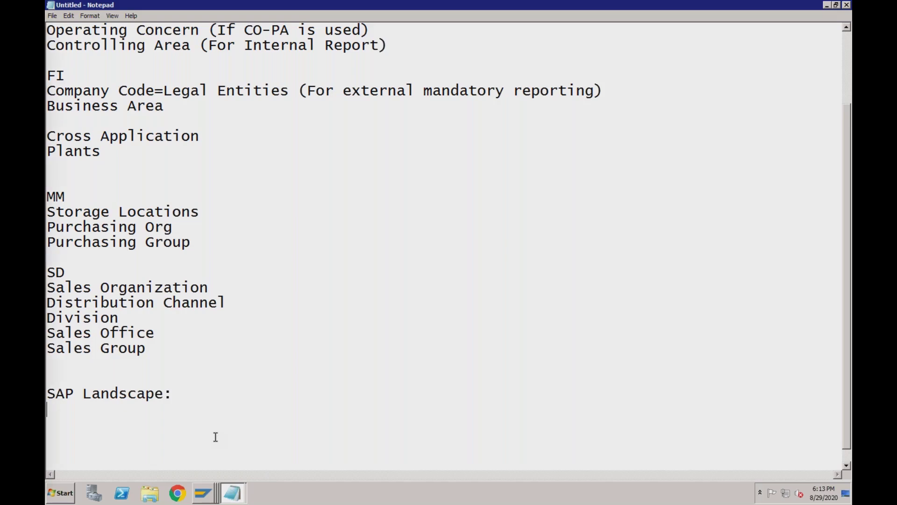
pyautogui.write('DEV')
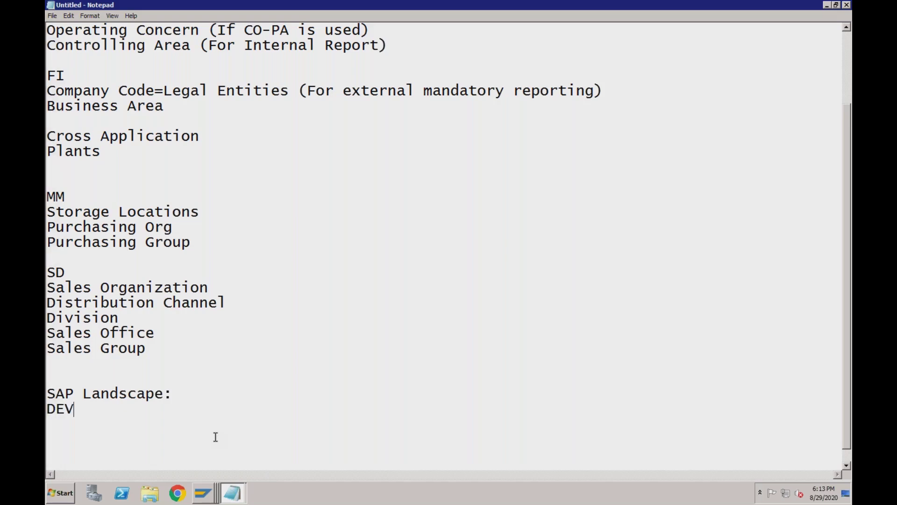
pyautogui.write(' - QTY - PRD')
pyautogui.click(75, 407)
pyautogui.click(126, 413)
pyautogui.click(73, 405)
pyautogui.click(126, 410)
pyautogui.click(74, 409)
pyautogui.click(123, 410)
pyautogui.click(78, 408)
pyautogui.click(121, 410)
pyautogui.click(127, 409)
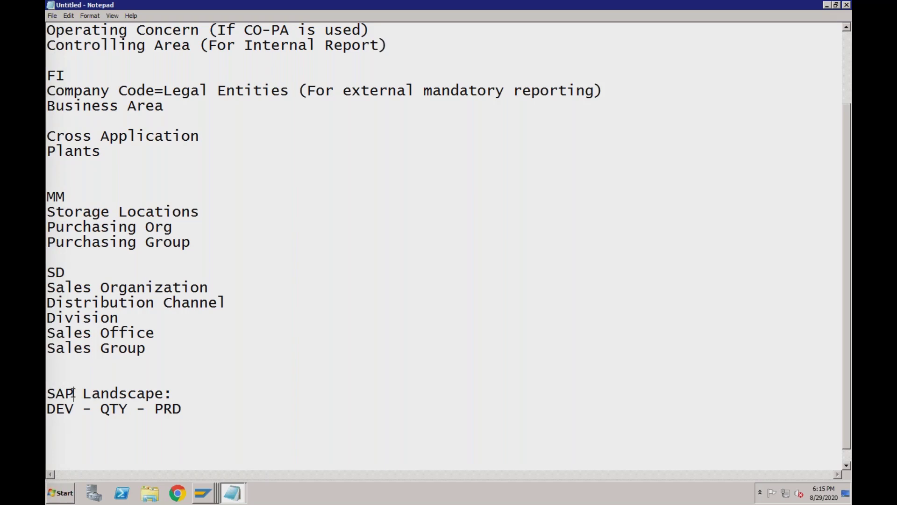
# Step: Highlight DEV in the landscape notes, return to the SAP Display IMG window, and examine the proposed RECH customizing request
pyautogui.moveTo(74, 410); pyautogui.dragTo(48, 410)
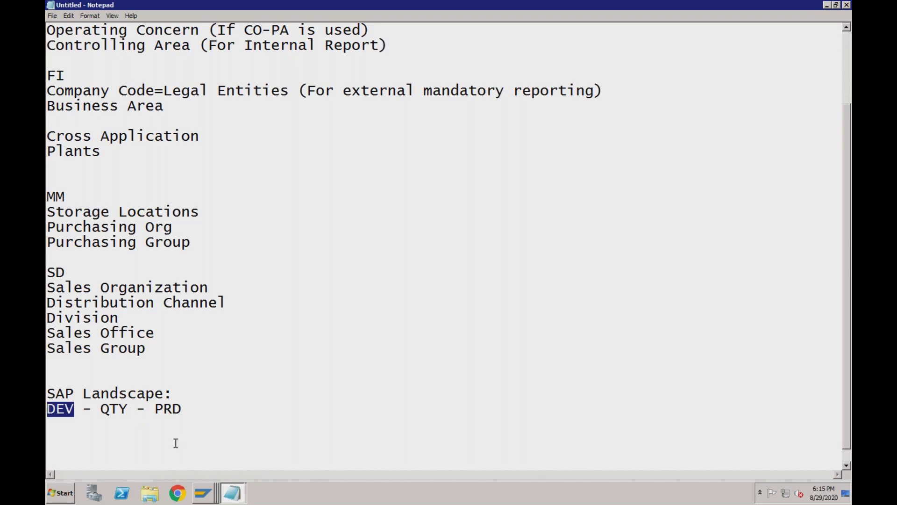
pyautogui.click(207, 494)
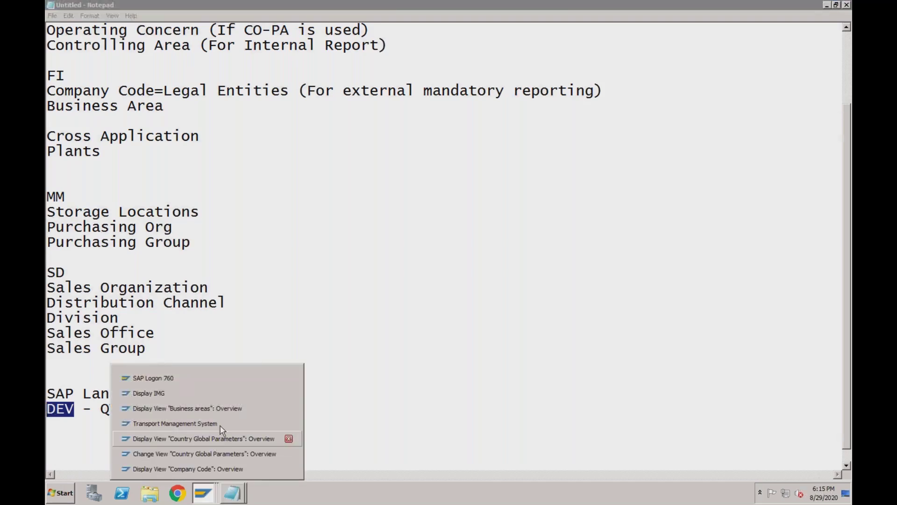
pyautogui.click(230, 394)
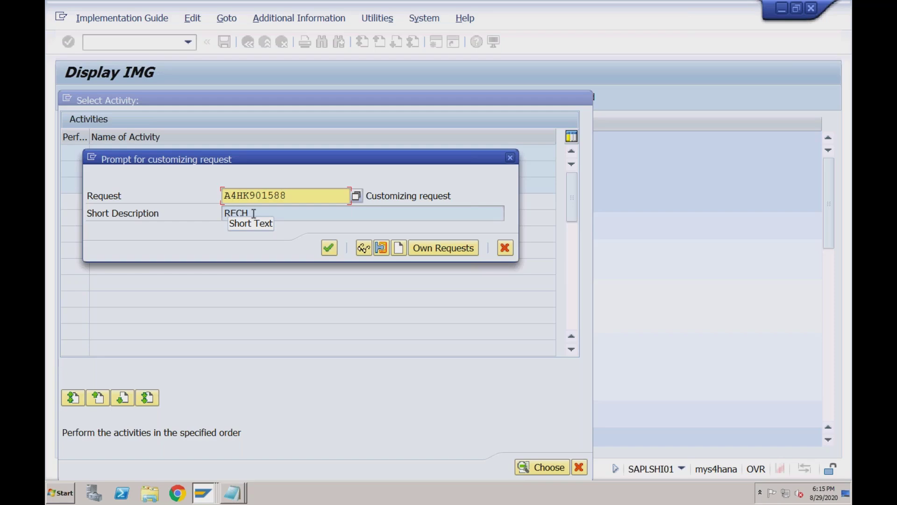
pyautogui.moveTo(287, 196); pyautogui.dragTo(222, 192)
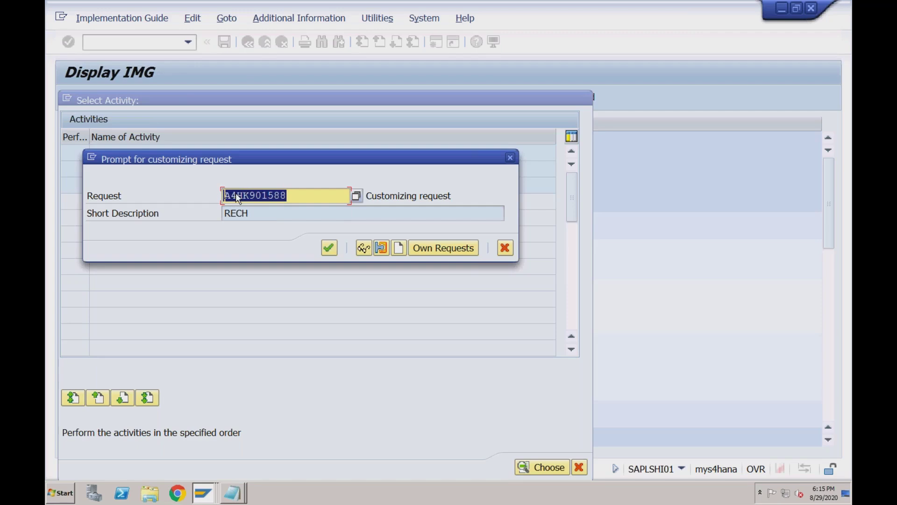
pyautogui.moveTo(287, 195); pyautogui.dragTo(226, 198)
pyautogui.press('End')
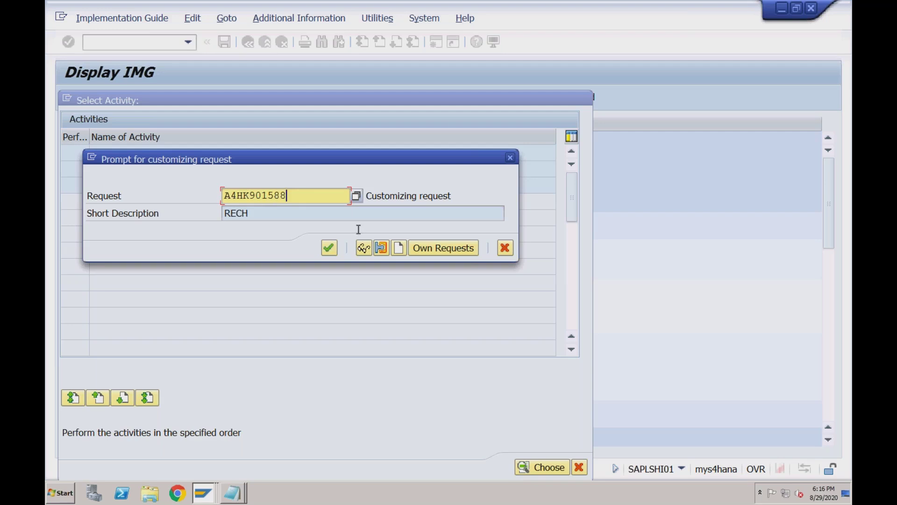
# Step: Create and save a new customizing request with the short description "MM/SD related settings for RECH"
pyautogui.click(399, 249)
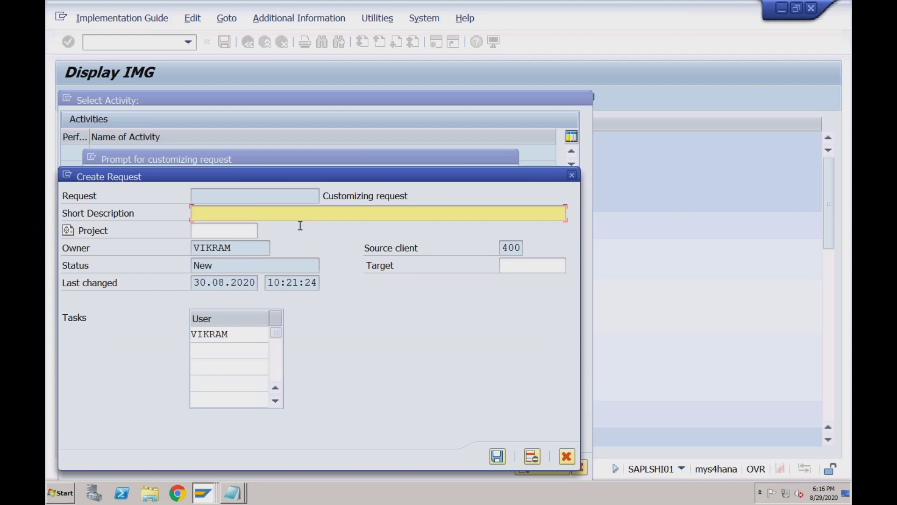
pyautogui.write('MM/SD related settingdf')
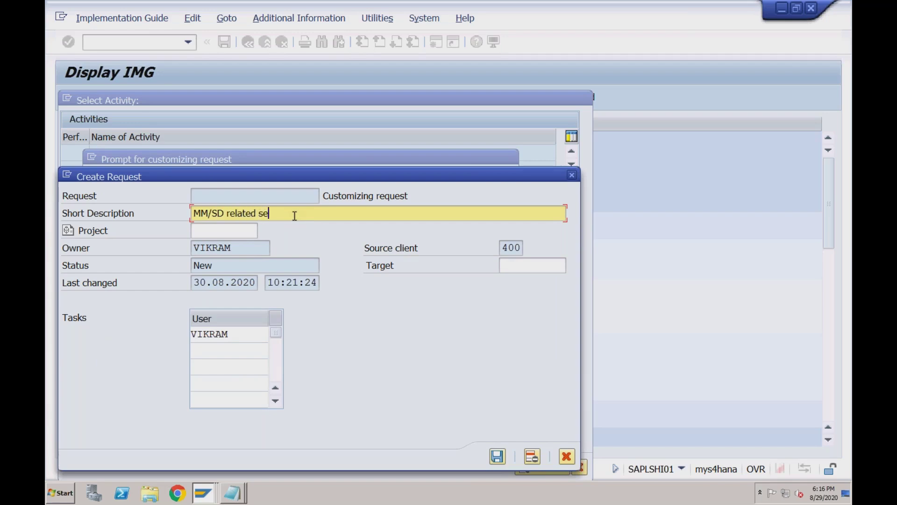
pyautogui.press('BackSpace')
pyautogui.press('BackSpace')
pyautogui.write('s for RECH')
pyautogui.click(249, 248)
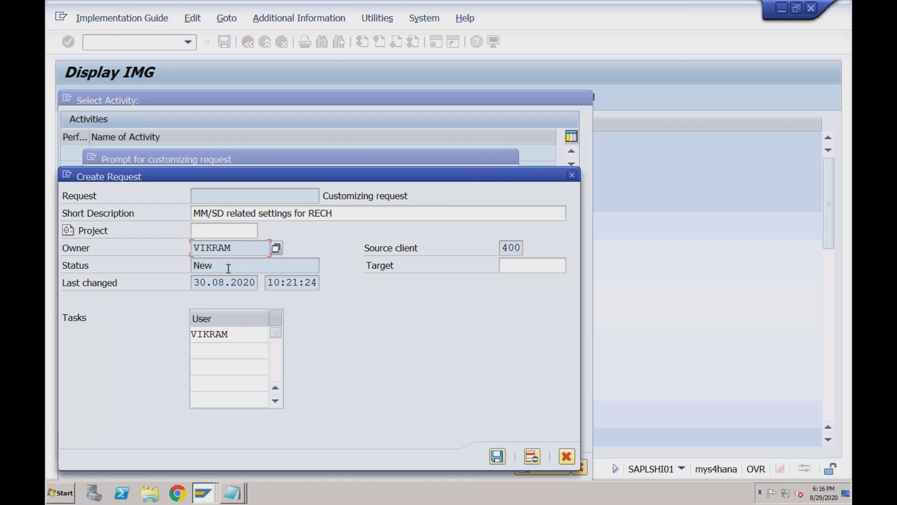
pyautogui.click(230, 284)
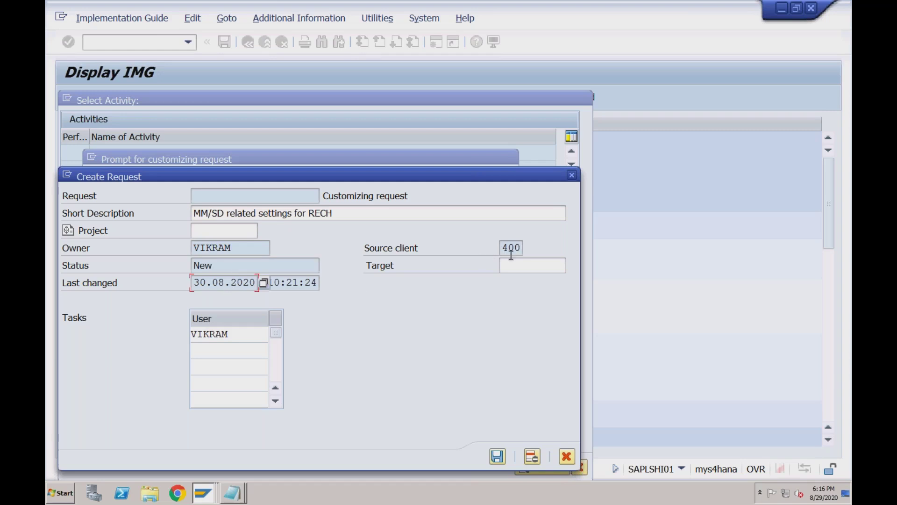
pyautogui.click(498, 457)
# Step: Review the new request's number and description and accept it to record plant RC01
pyautogui.moveTo(300, 193); pyautogui.dragTo(225, 195)
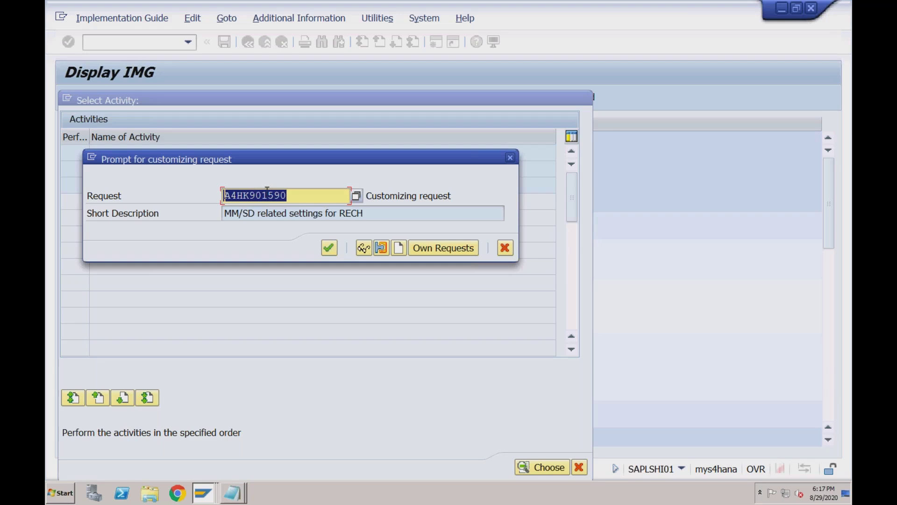
pyautogui.click(373, 214)
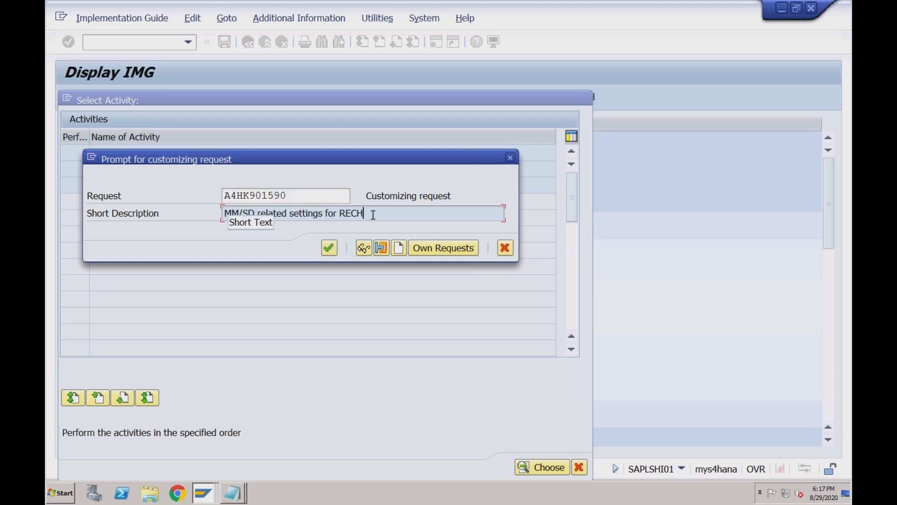
pyautogui.moveTo(296, 197); pyautogui.dragTo(224, 196)
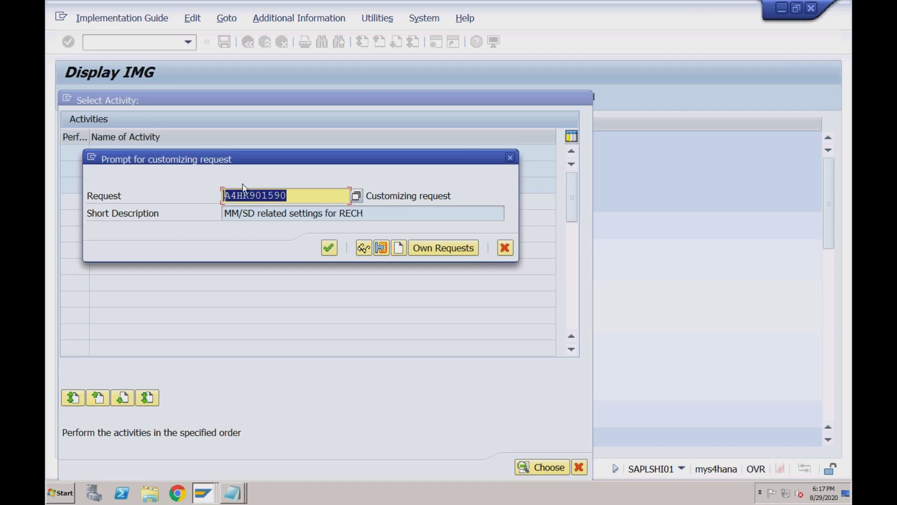
pyautogui.click(335, 248)
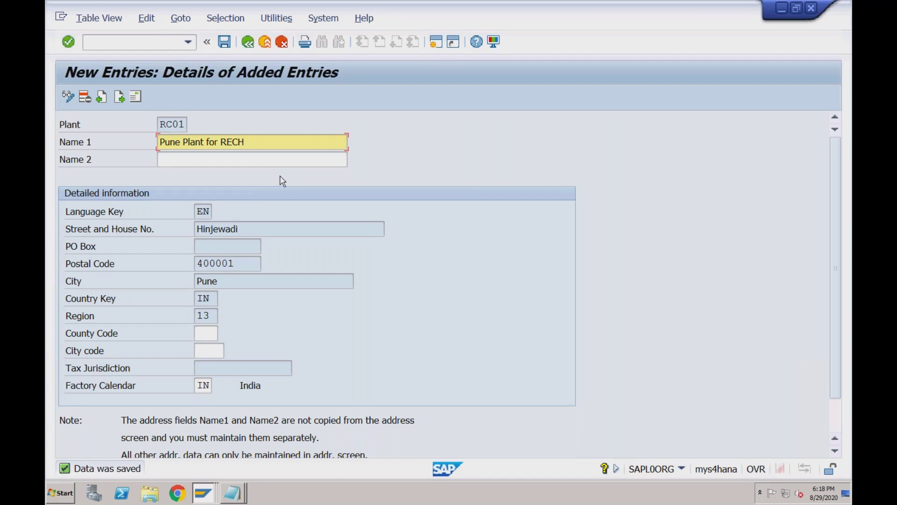
# Step: Open transaction SE01 in a new session and display the user's modifiable requests with Workbench Requests excluded
pyautogui.click(436, 42)
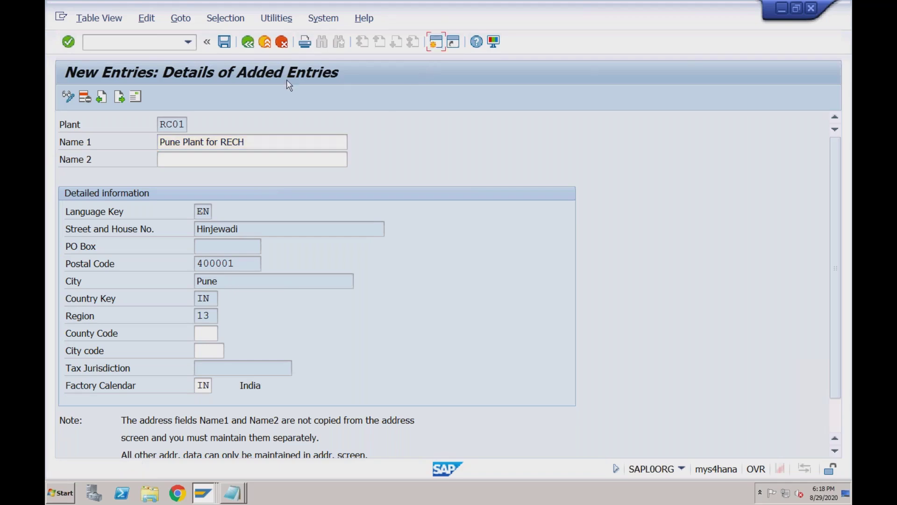
pyautogui.write('se01')
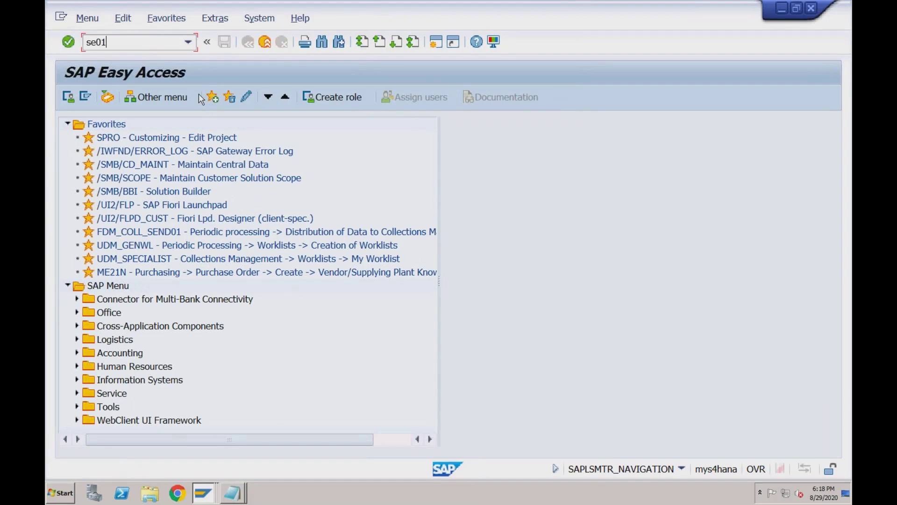
pyautogui.press('Return')
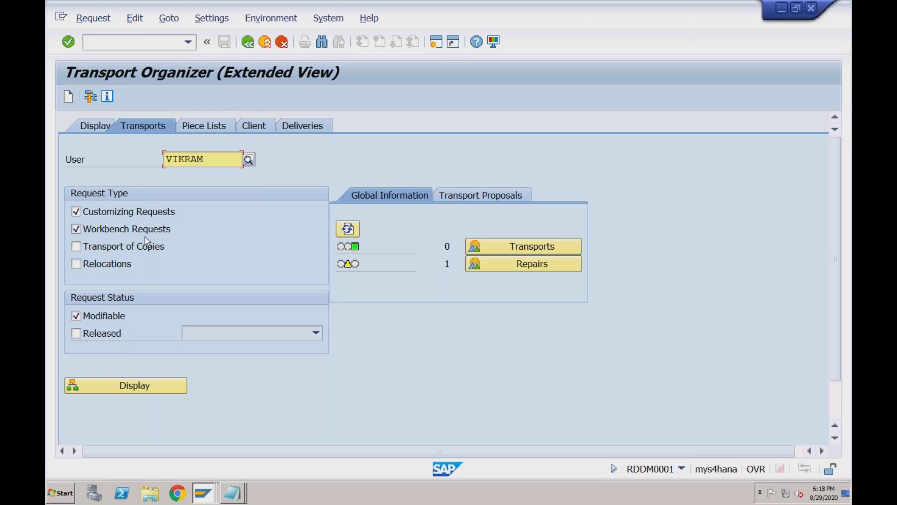
pyautogui.click(211, 155)
pyautogui.click(98, 230)
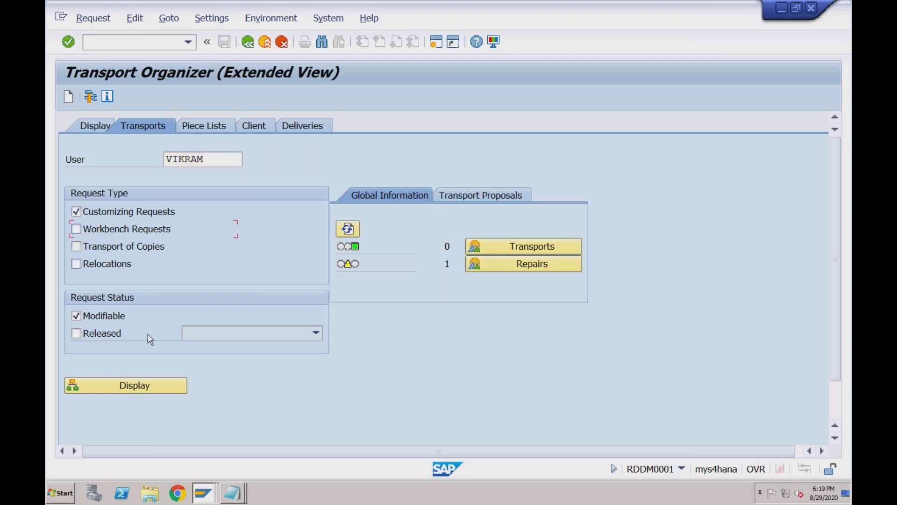
pyautogui.click(135, 386)
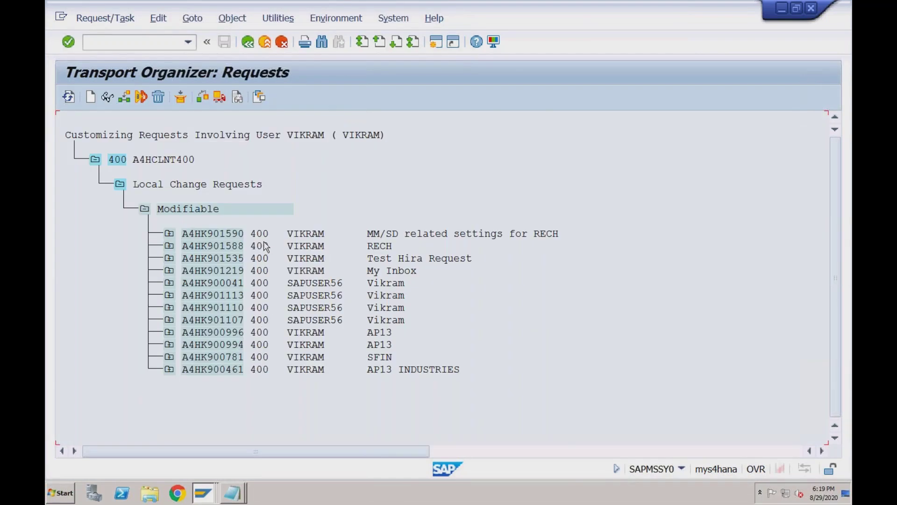
# Step: View the dialog for adding a user's task to the "MM/SD related settings for RECH" request, and leave it without adding anyone
pyautogui.click(395, 235)
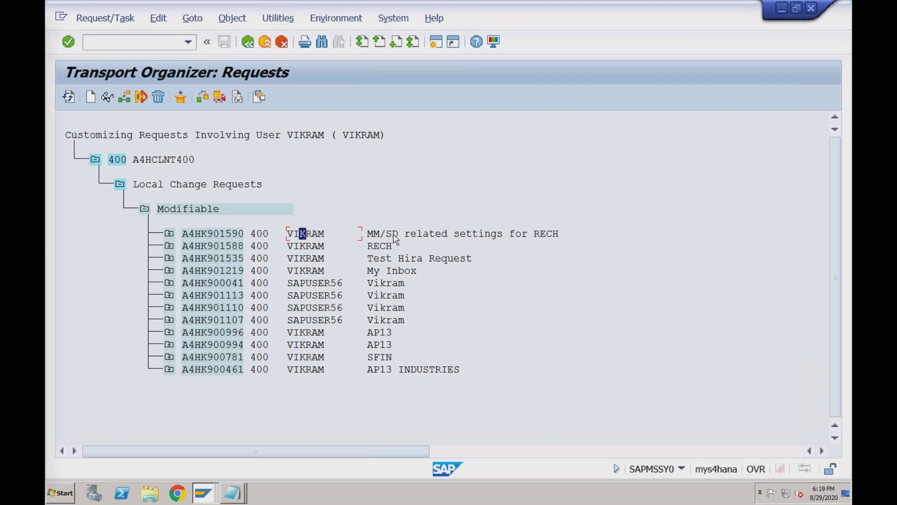
pyautogui.click(314, 235)
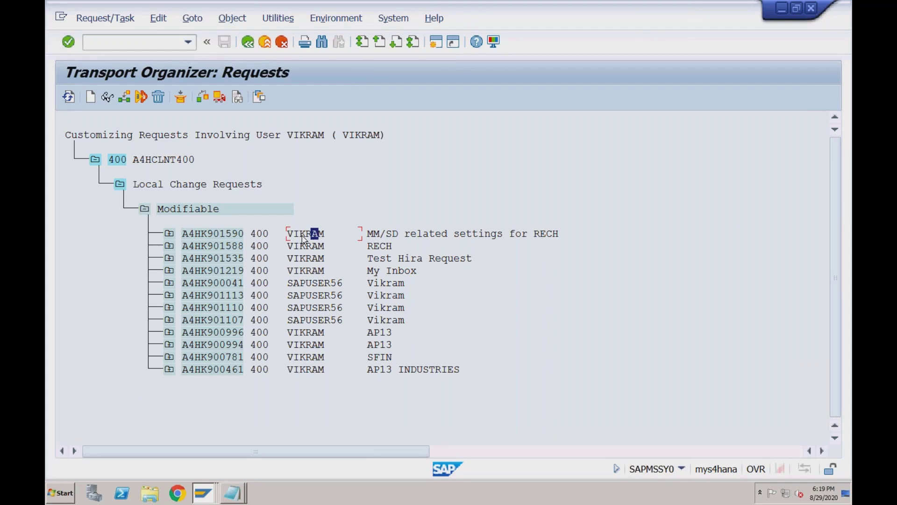
pyautogui.click(235, 235)
pyautogui.click(199, 234)
pyautogui.click(124, 97)
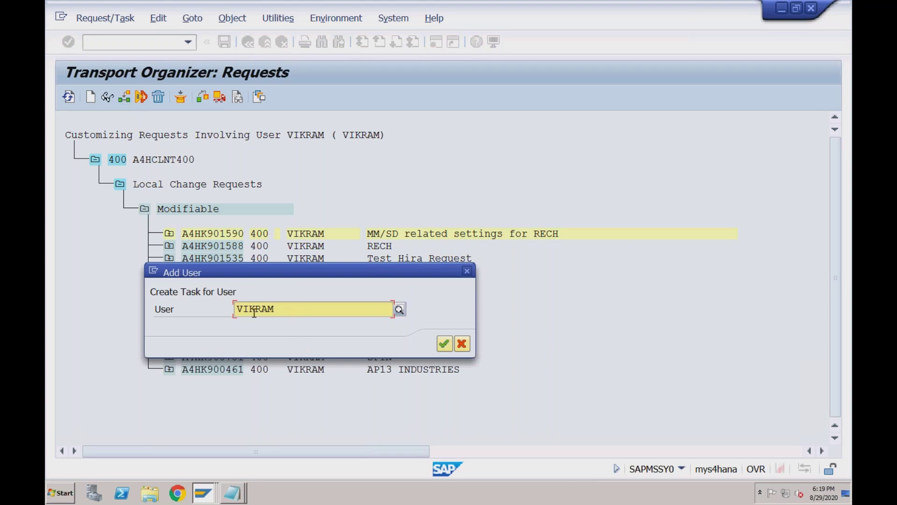
pyautogui.click(468, 271)
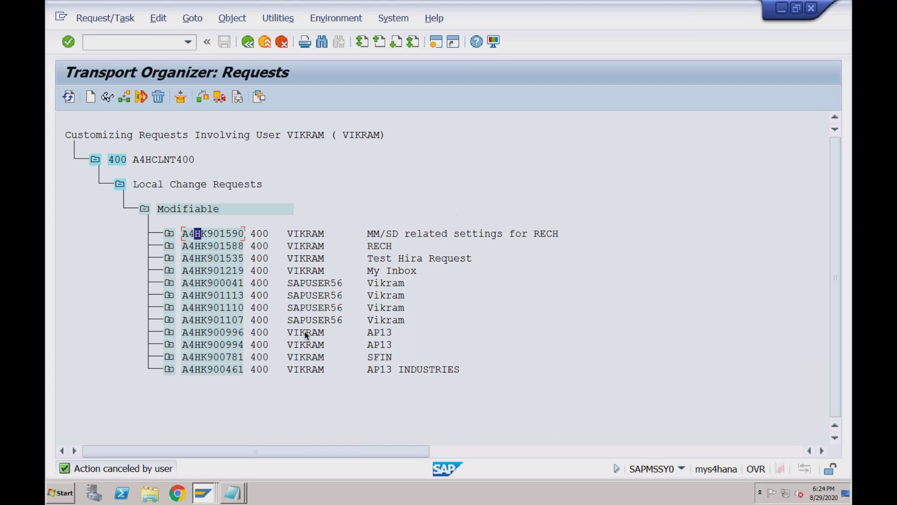
# Step: Switch to the RC01 plant details session and go back to the Plants overview
pyautogui.click(203, 493)
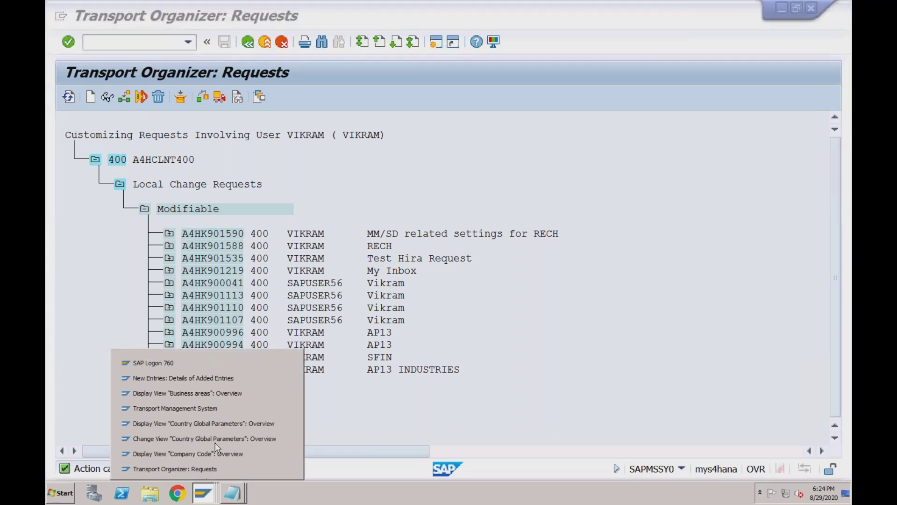
pyautogui.click(239, 379)
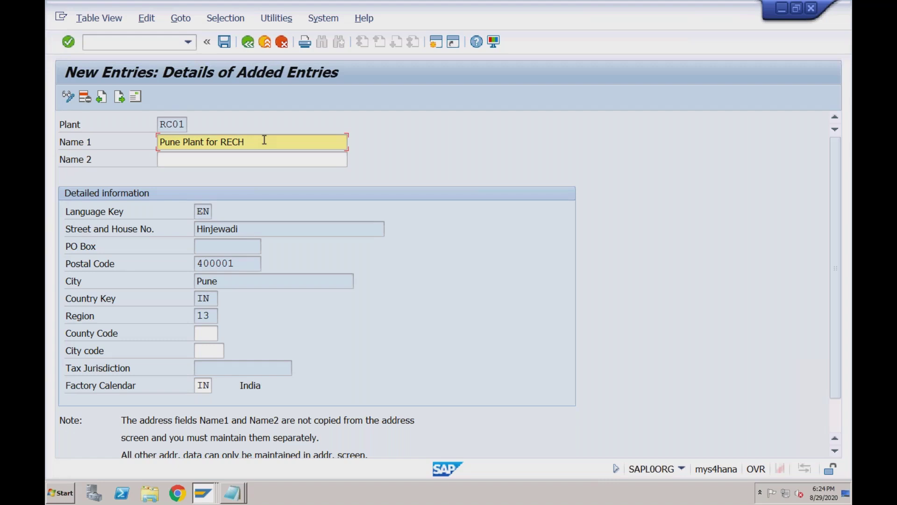
pyautogui.click(248, 42)
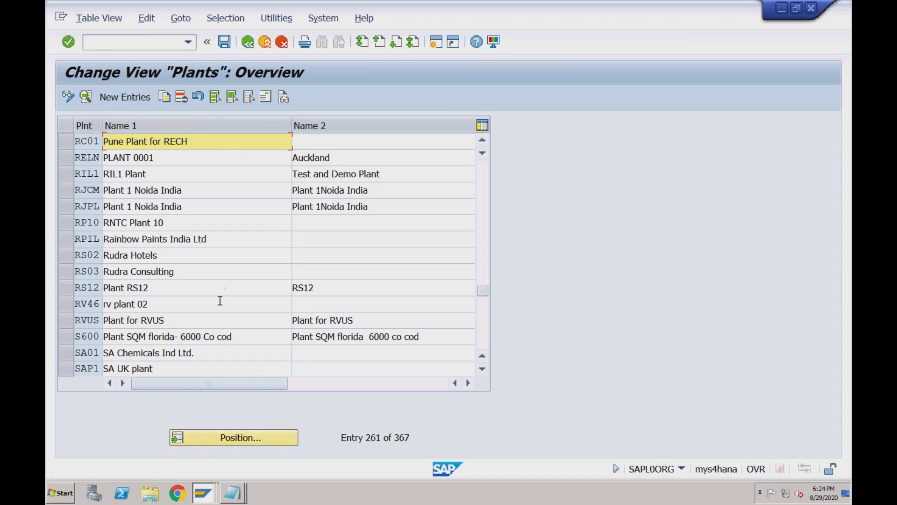
# Step: In the Transport Organizer session, expand the "MM/SD related settings for RECH" request down to the T001W table entry and examine the recorded plant
pyautogui.click(204, 494)
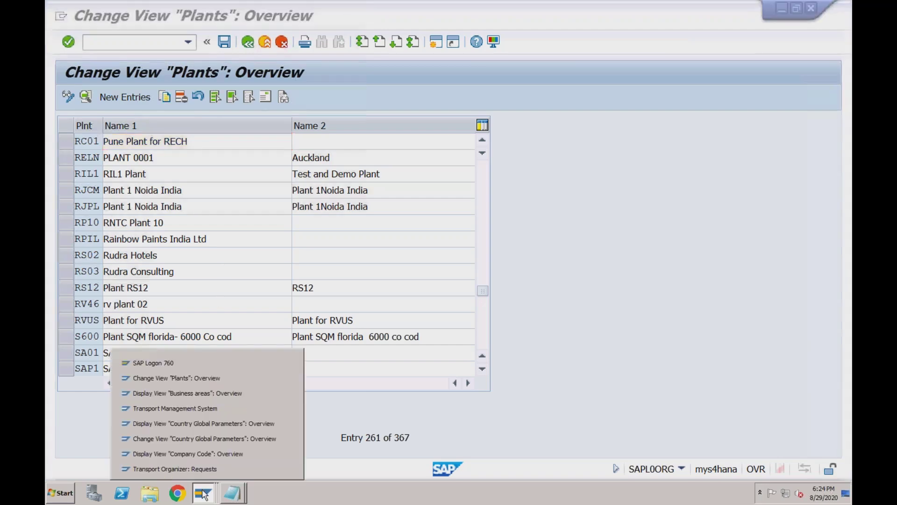
pyautogui.click(222, 468)
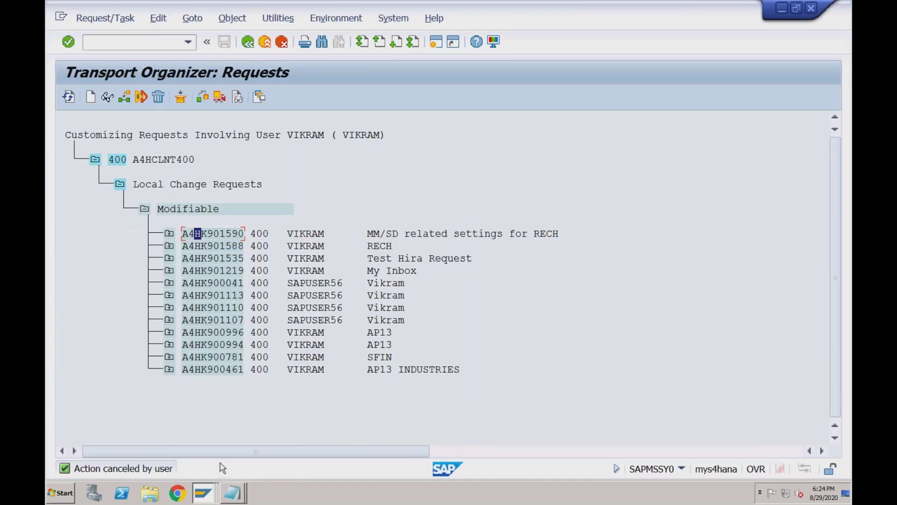
pyautogui.click(170, 234)
pyautogui.click(194, 258)
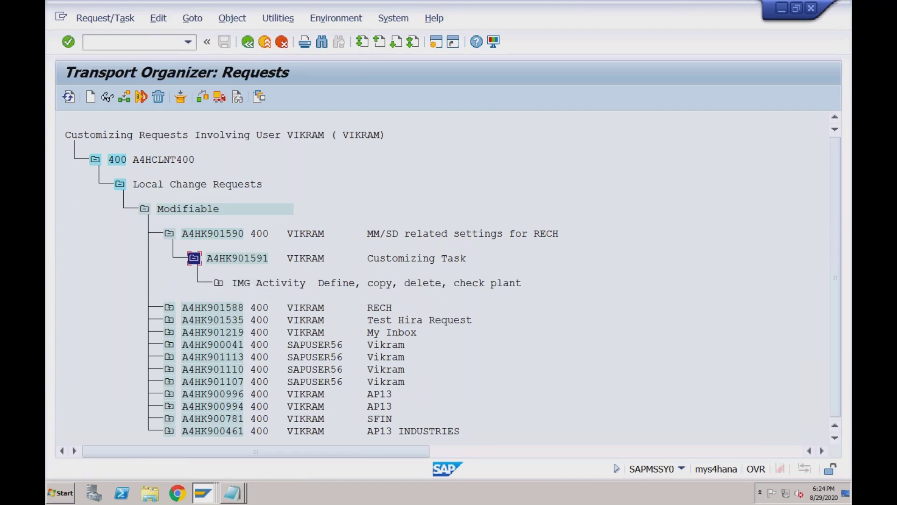
pyautogui.click(218, 283)
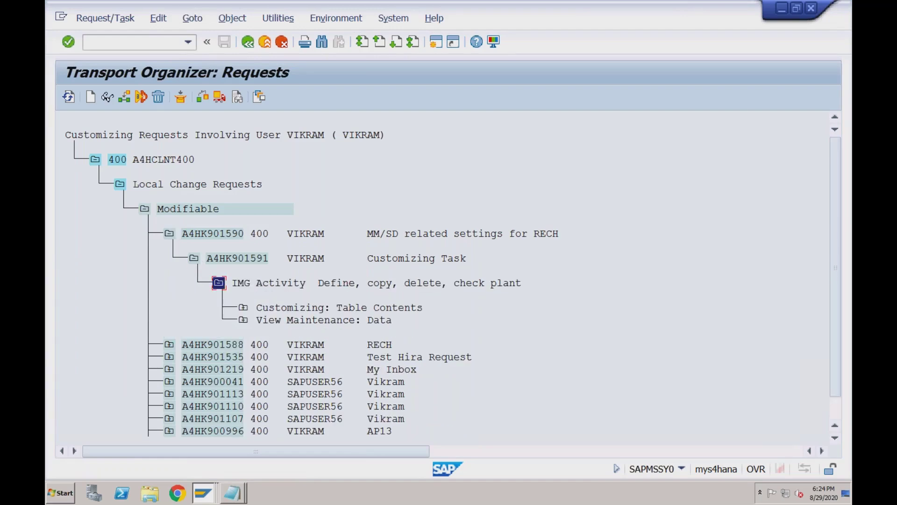
pyautogui.click(243, 319)
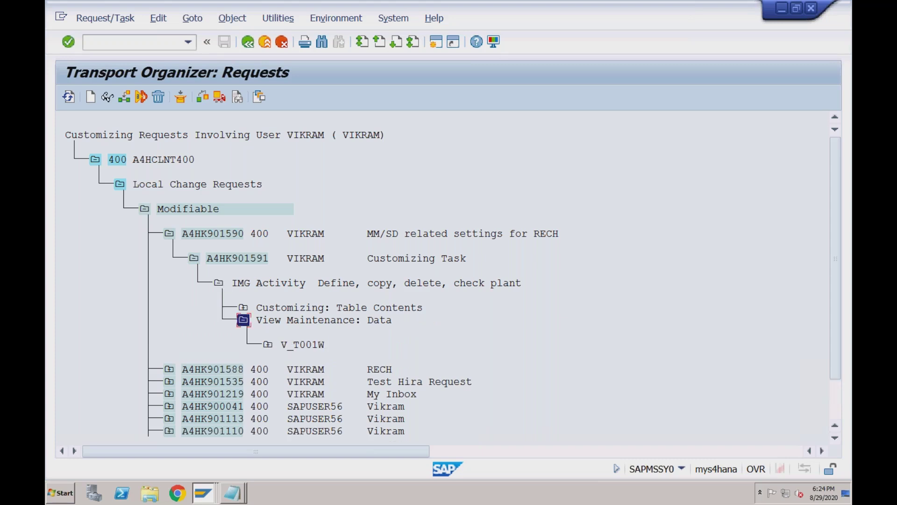
pyautogui.click(268, 344)
pyautogui.click(293, 368)
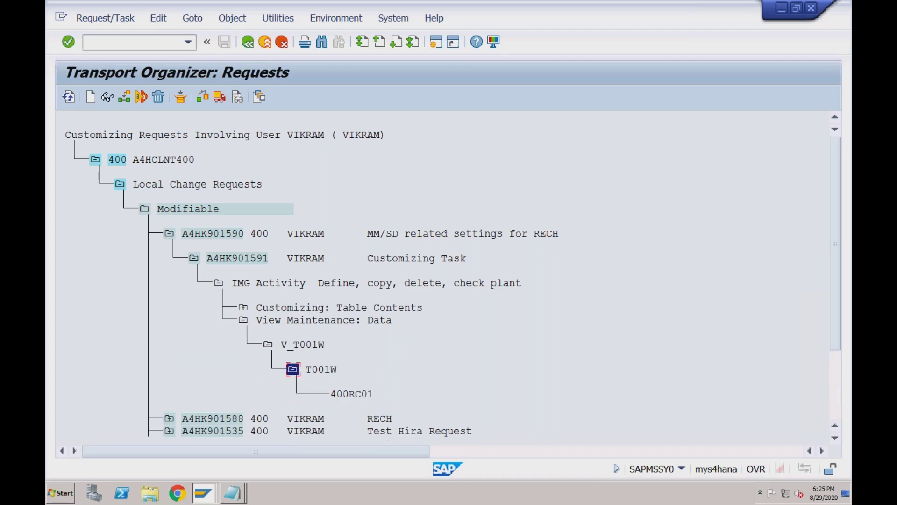
pyautogui.click(357, 394)
# Step: Return to the Plants overview session and start a new plant entry with the code RC02
pyautogui.click(210, 496)
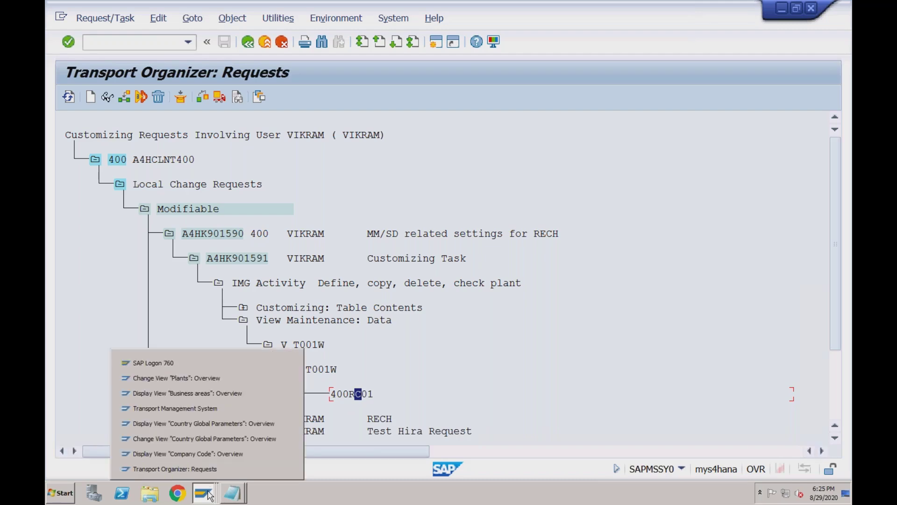
pyautogui.click(223, 382)
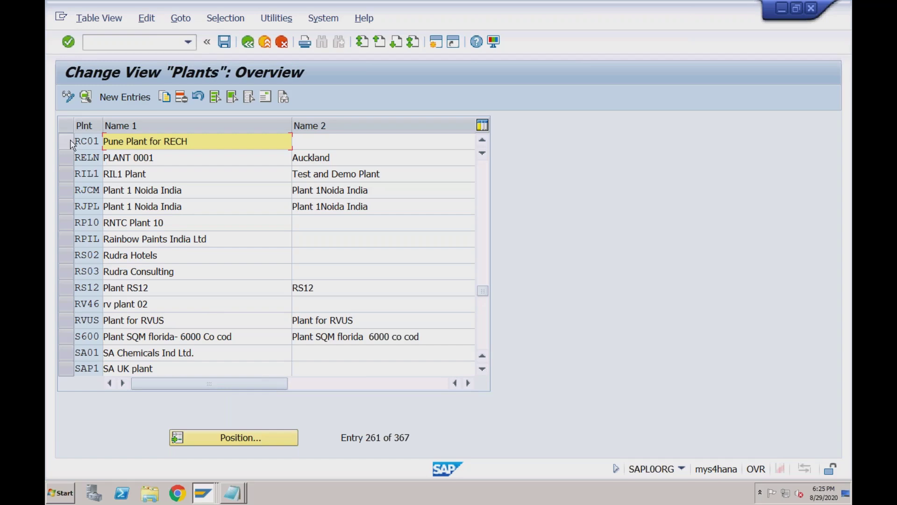
pyautogui.click(129, 99)
pyautogui.write('RC02')
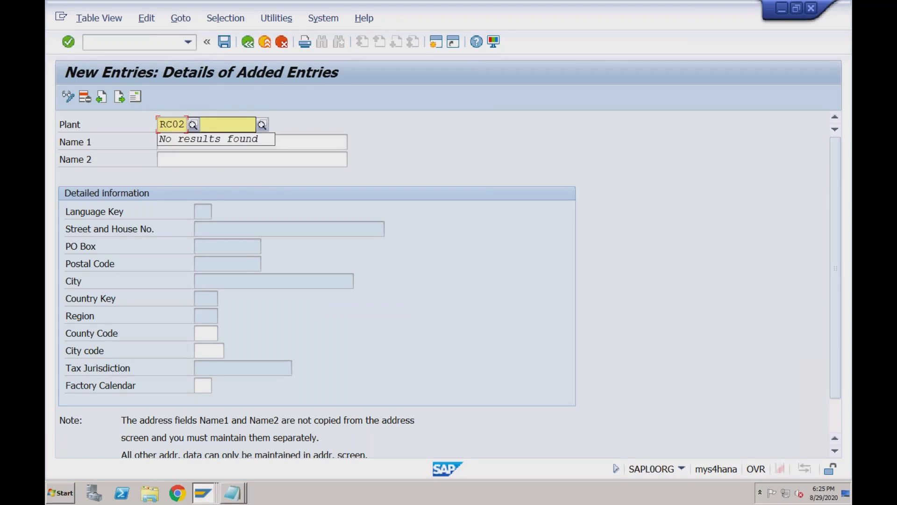
pyautogui.press('Return')
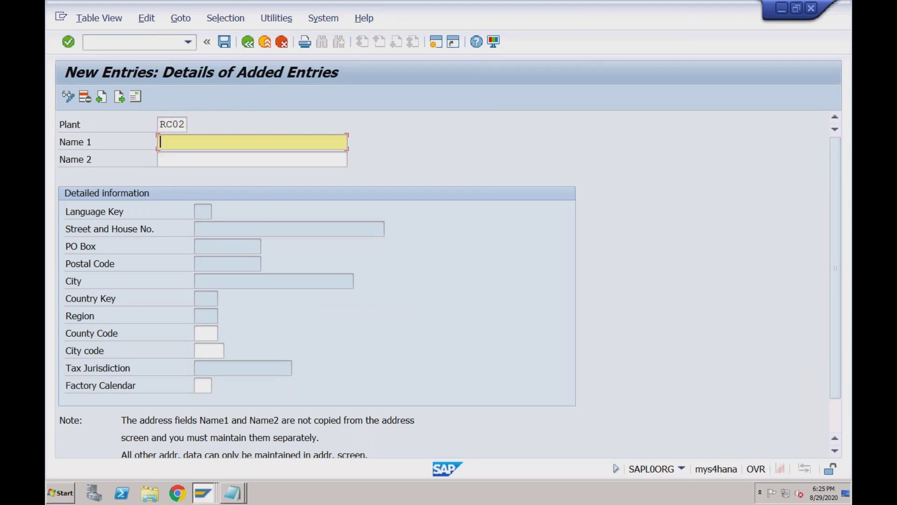
# Step: Name plant RC02 "Mumbai Plant for RECH" and set its factory calendar to IN
pyautogui.write('Mumbai Plant for RECH')
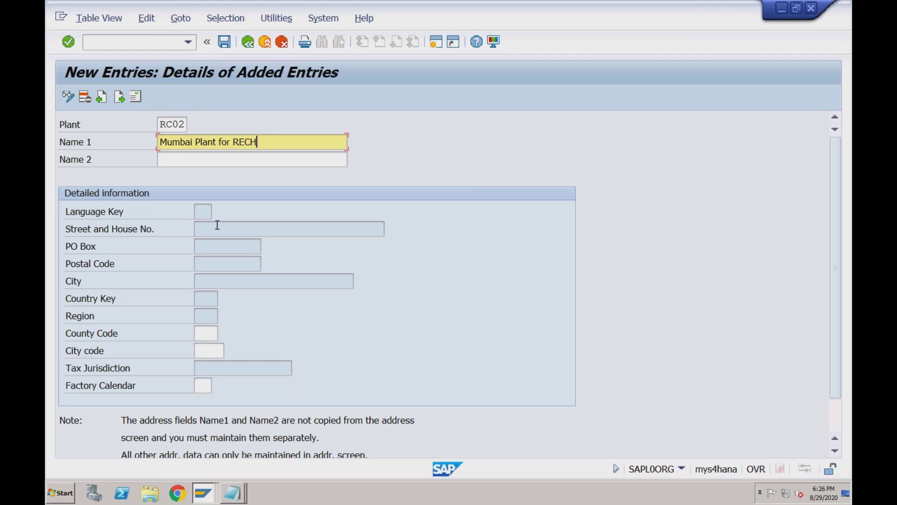
pyautogui.click(202, 384)
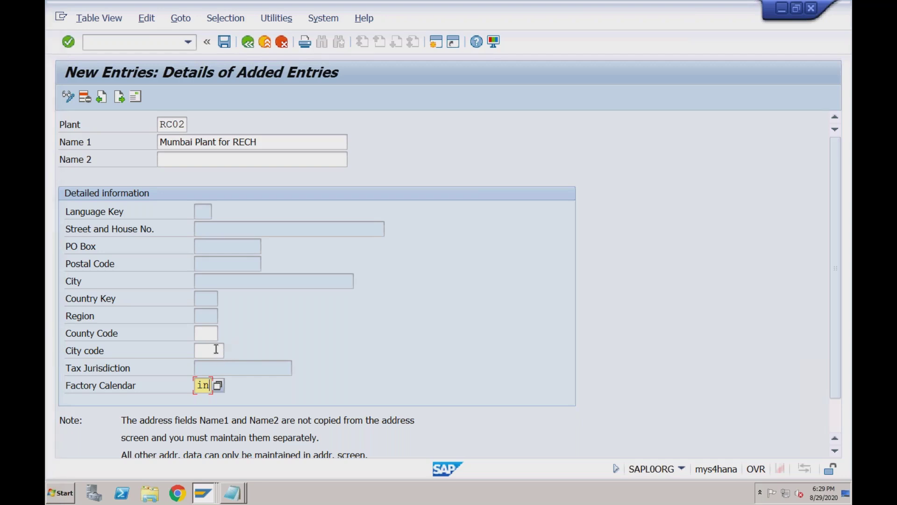
pyautogui.click(137, 97)
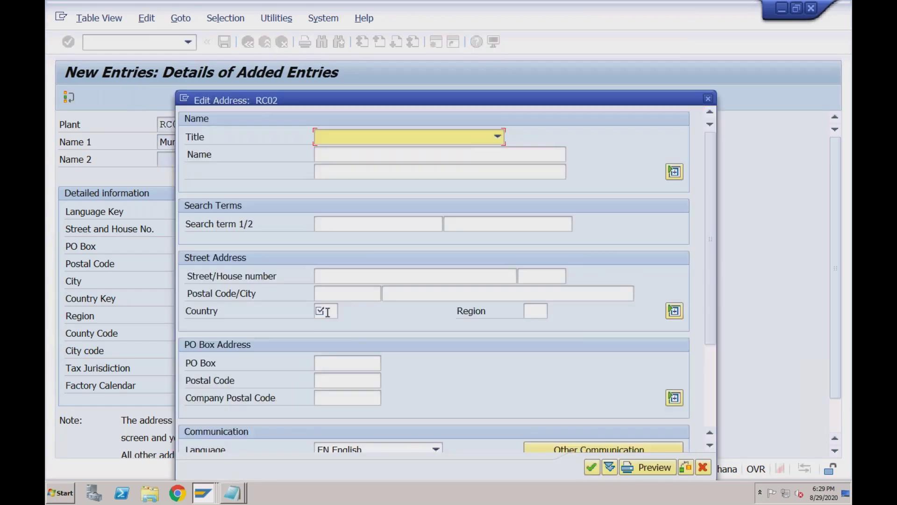
pyautogui.click(328, 312)
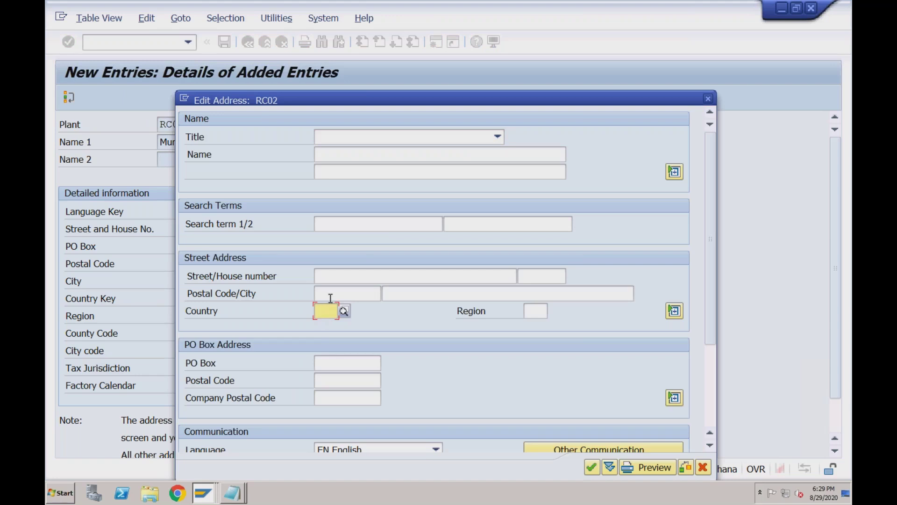
pyautogui.click(331, 294)
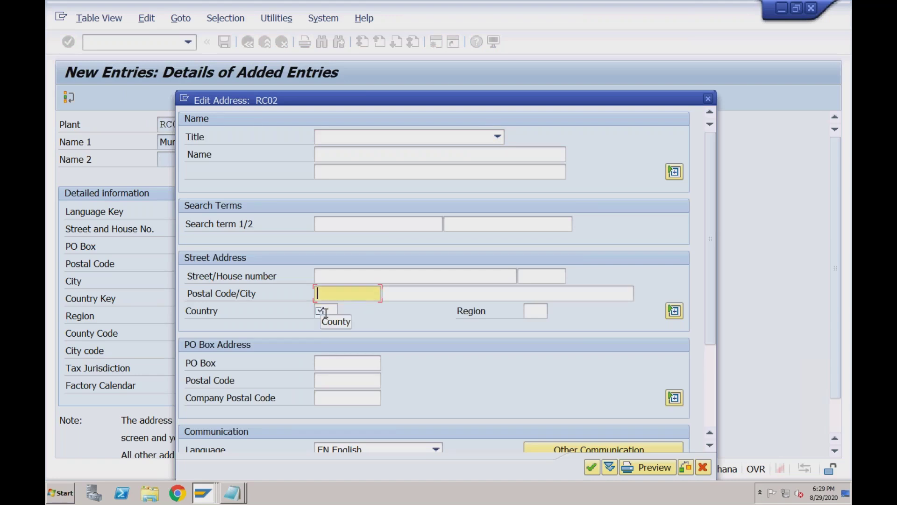
pyautogui.click(325, 310)
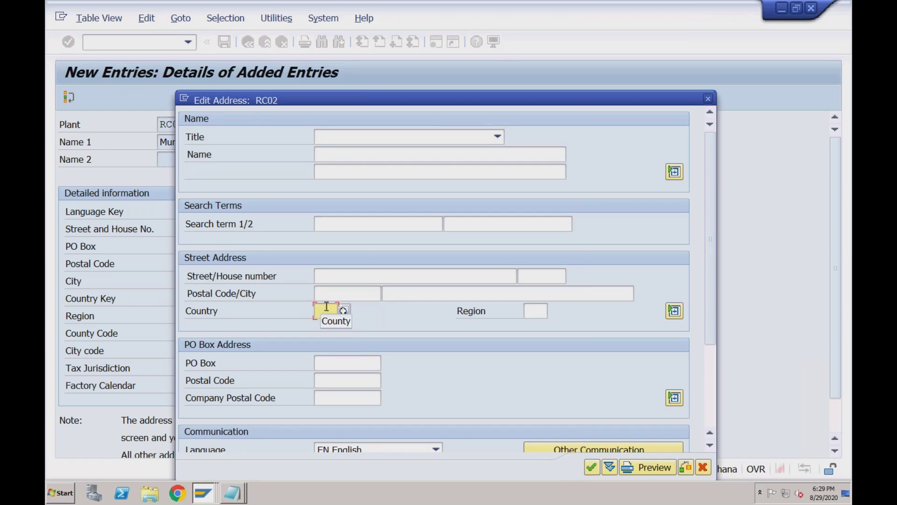
pyautogui.click(332, 294)
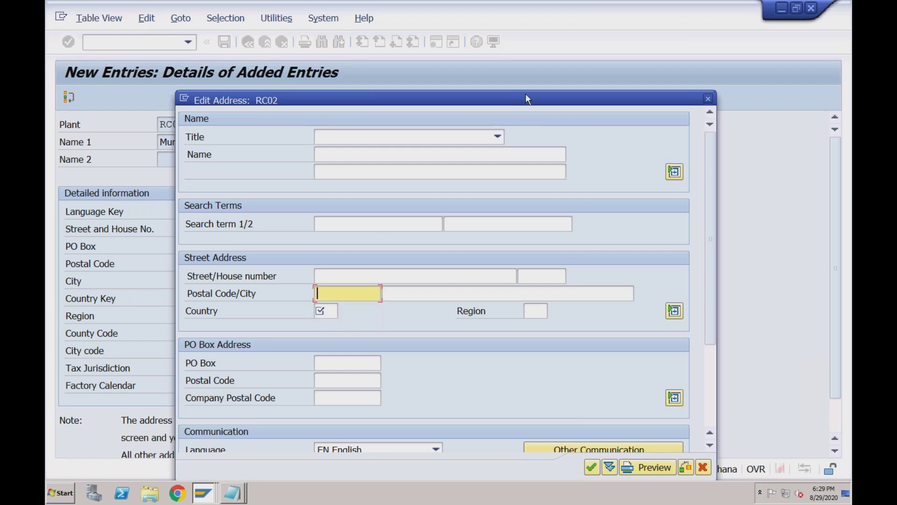
pyautogui.moveTo(526, 95); pyautogui.dragTo(466, 90)
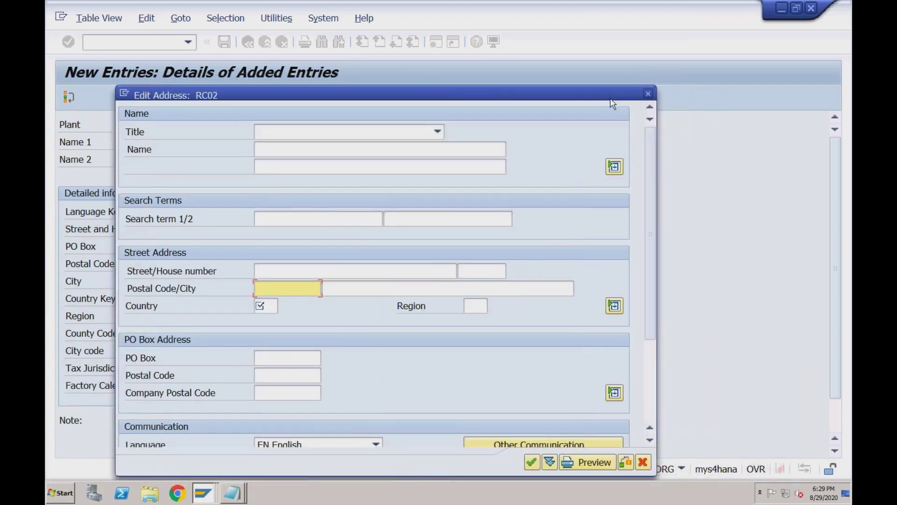
pyautogui.moveTo(621, 93); pyautogui.dragTo(584, 85)
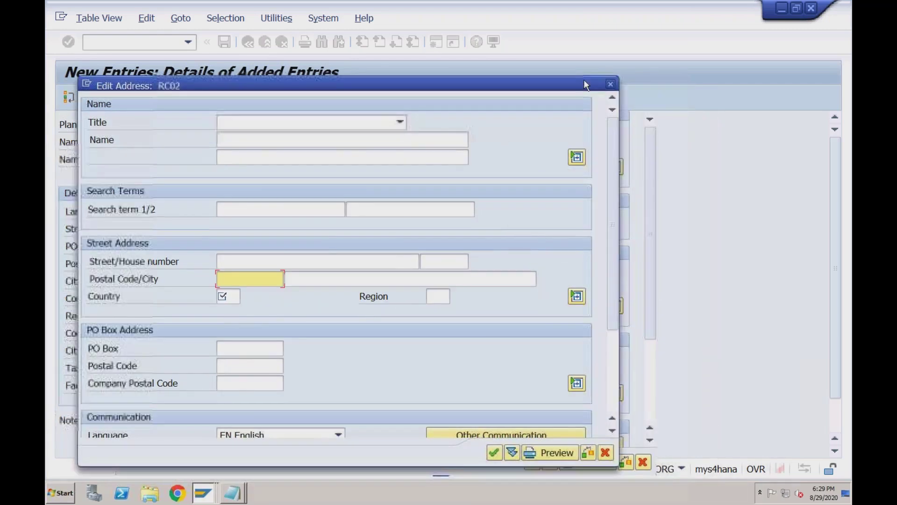
pyautogui.click(611, 86)
pyautogui.click(339, 319)
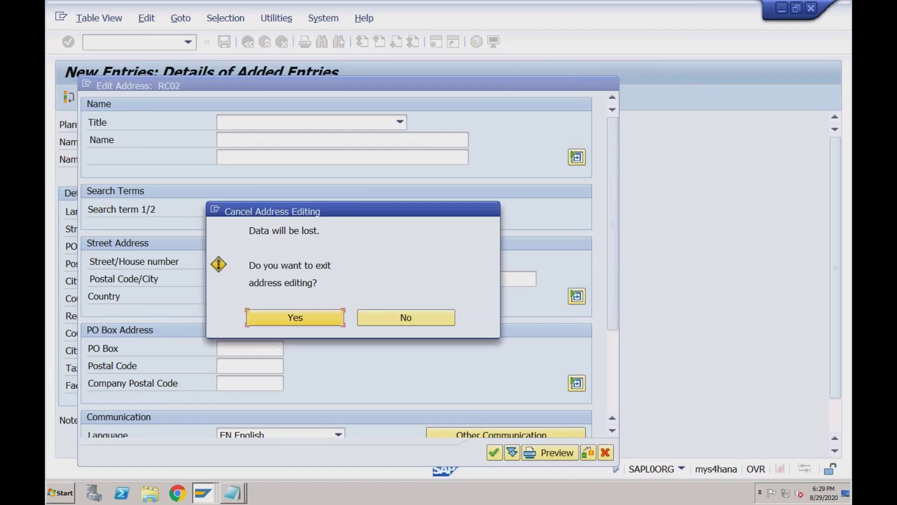
# Step: Look through the SAP GUI options for keyboard, visualization, notification, control and sound settings, and close the options
pyautogui.click(494, 43)
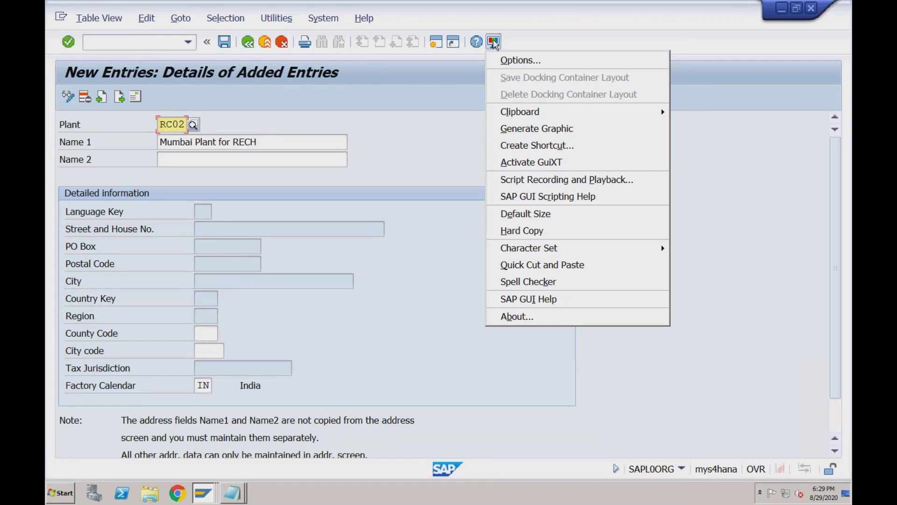
pyautogui.click(520, 60)
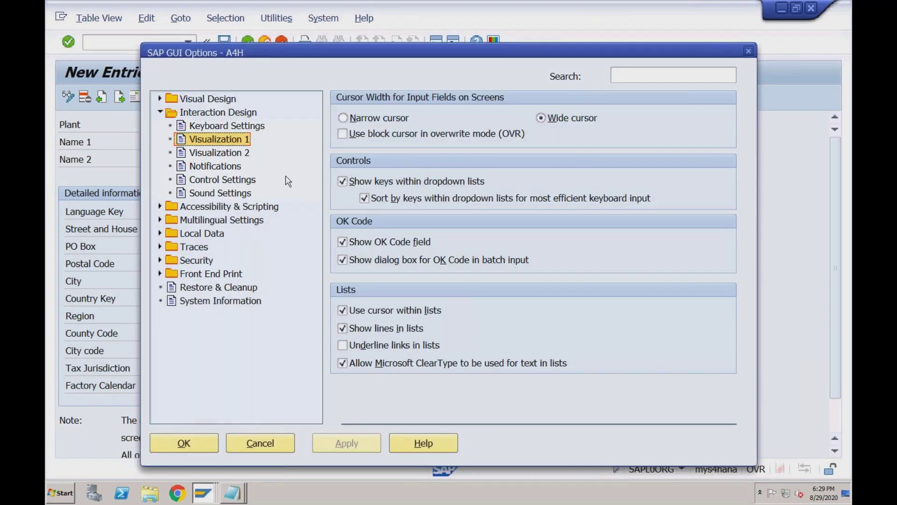
pyautogui.click(226, 180)
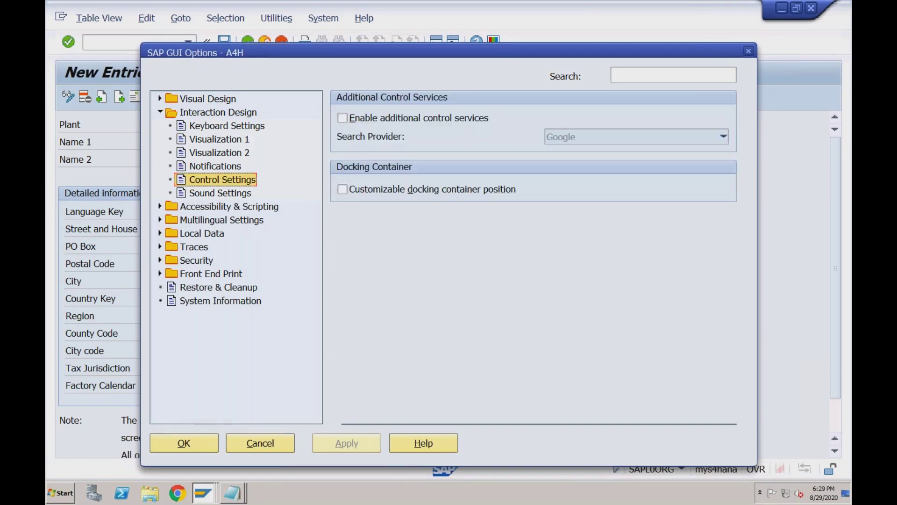
pyautogui.click(160, 234)
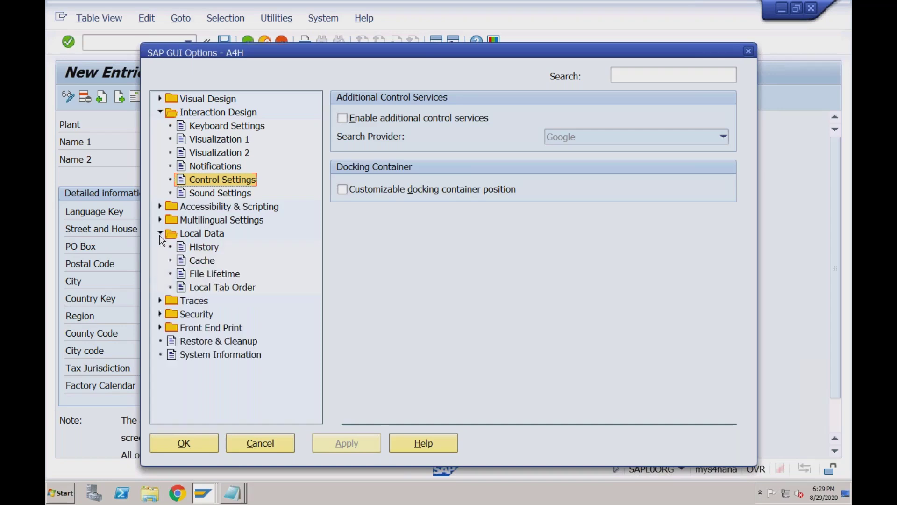
pyautogui.click(160, 235)
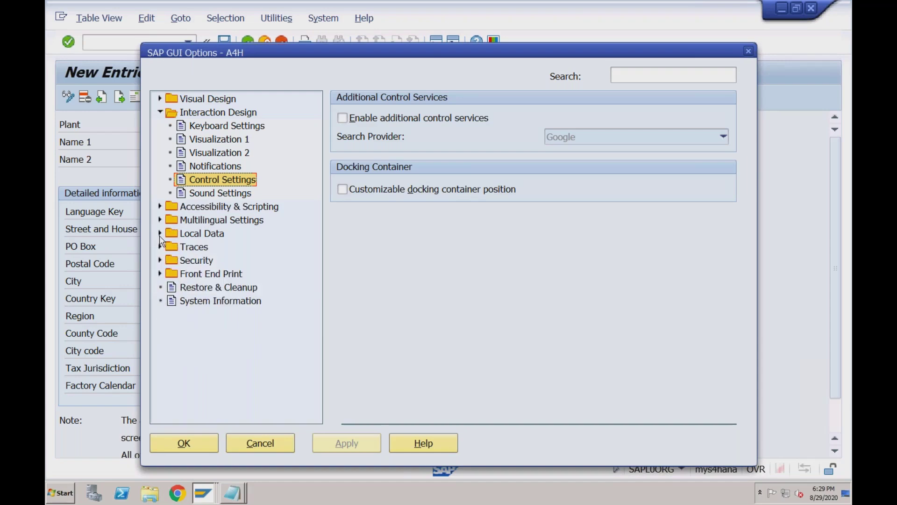
pyautogui.click(161, 99)
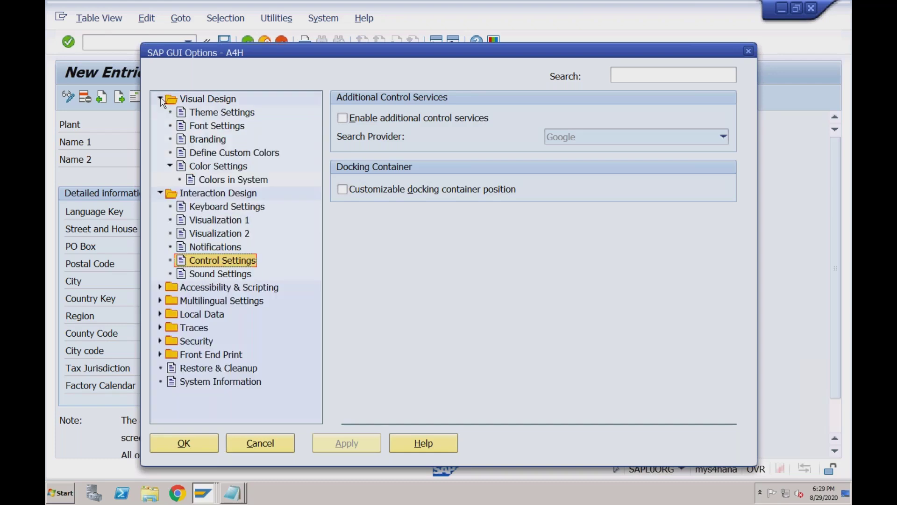
pyautogui.click(205, 209)
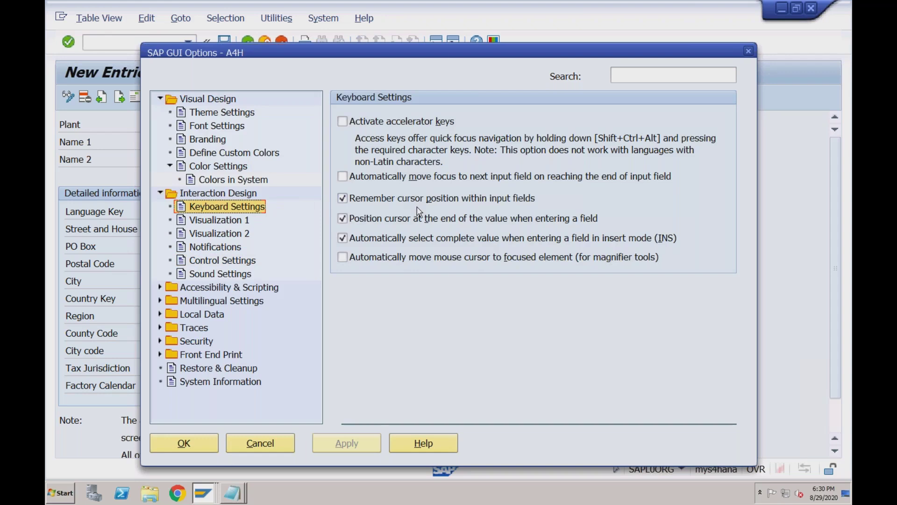
pyautogui.click(192, 219)
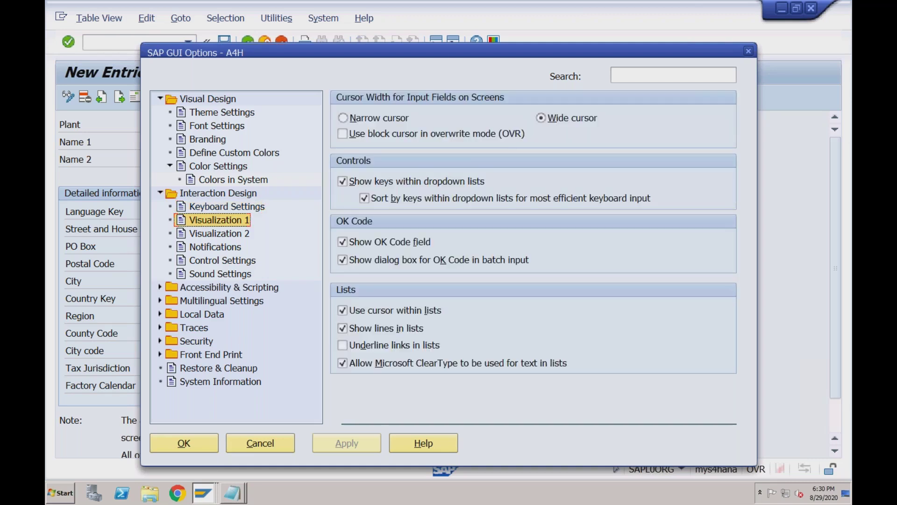
pyautogui.click(209, 235)
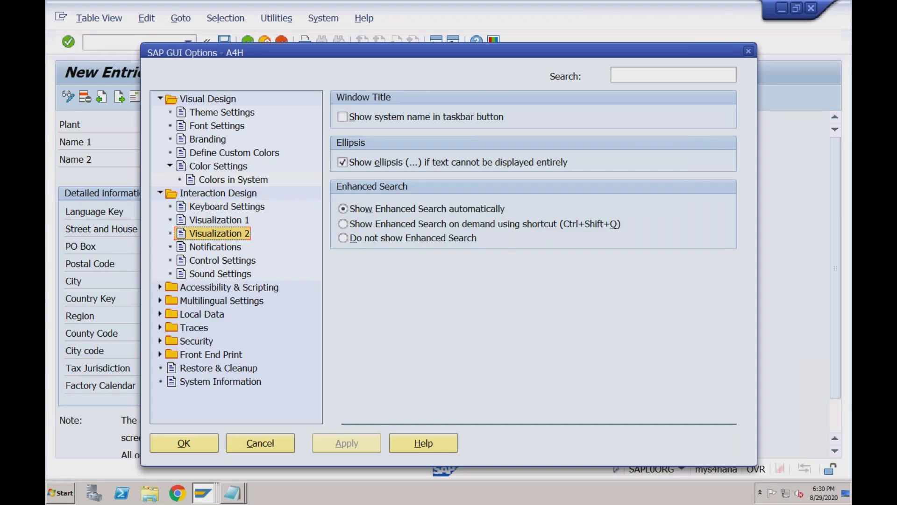
pyautogui.click(209, 248)
pyautogui.click(209, 260)
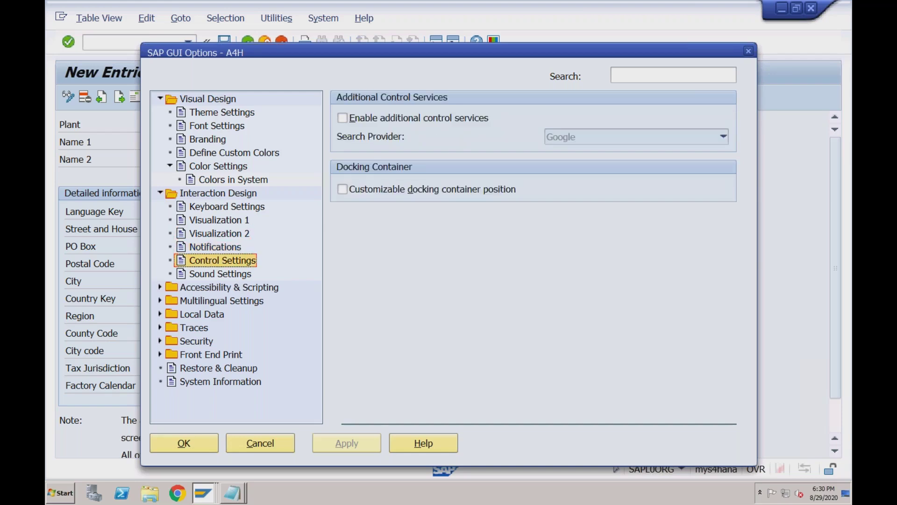
pyautogui.click(209, 275)
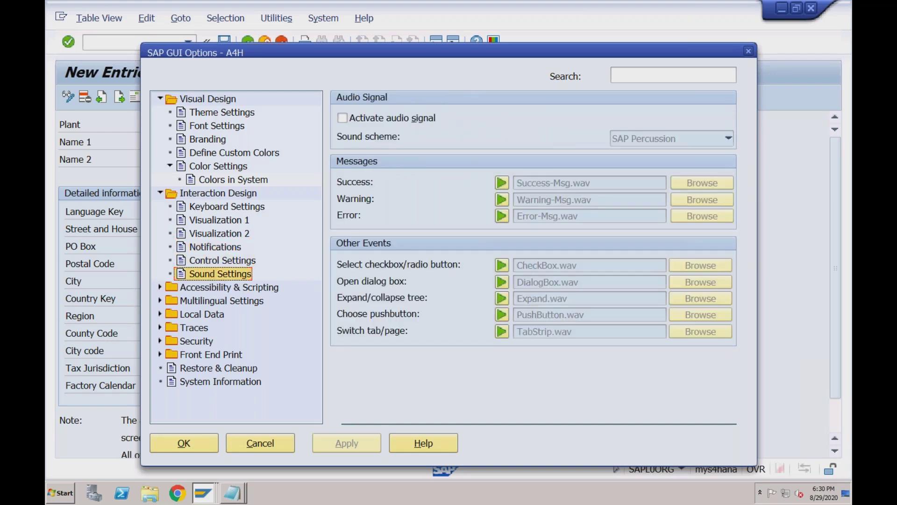
pyautogui.click(160, 287)
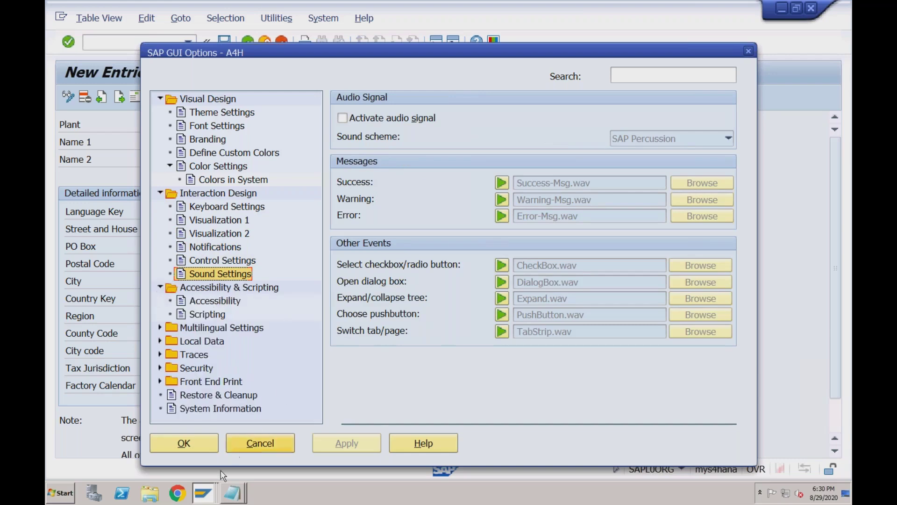
pyautogui.click(184, 443)
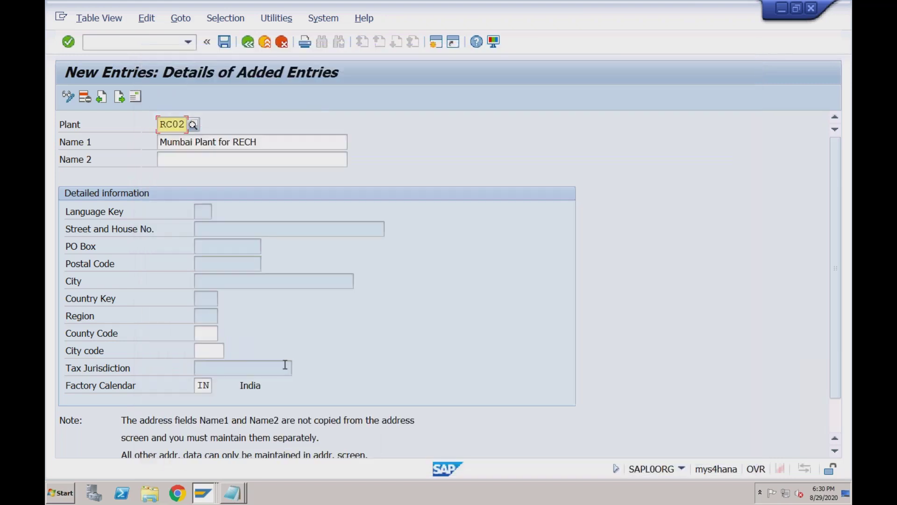
# Step: In plant RC02's address, choose the title Company and enter the name "Mumbai Plant for RECH"
pyautogui.click(136, 101)
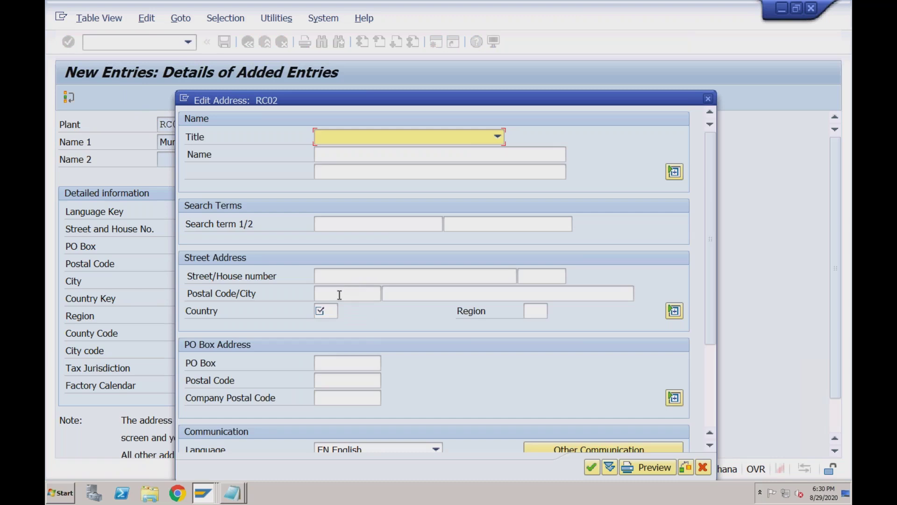
pyautogui.click(329, 309)
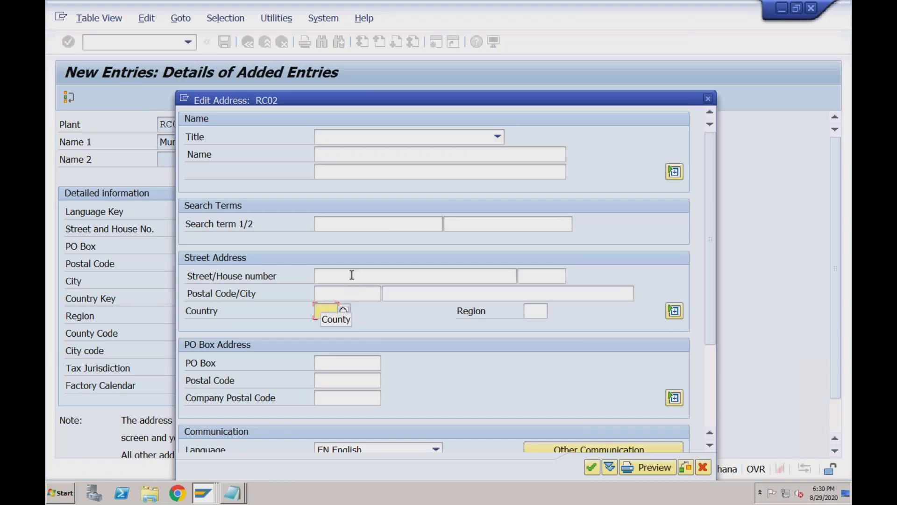
pyautogui.click(460, 141)
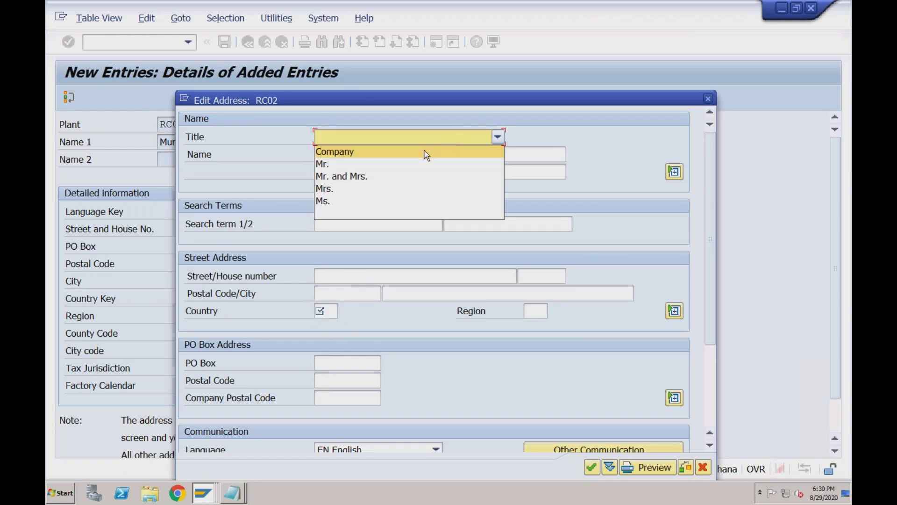
pyautogui.click(424, 151)
pyautogui.click(407, 155)
pyautogui.write('Mumbai Plan')
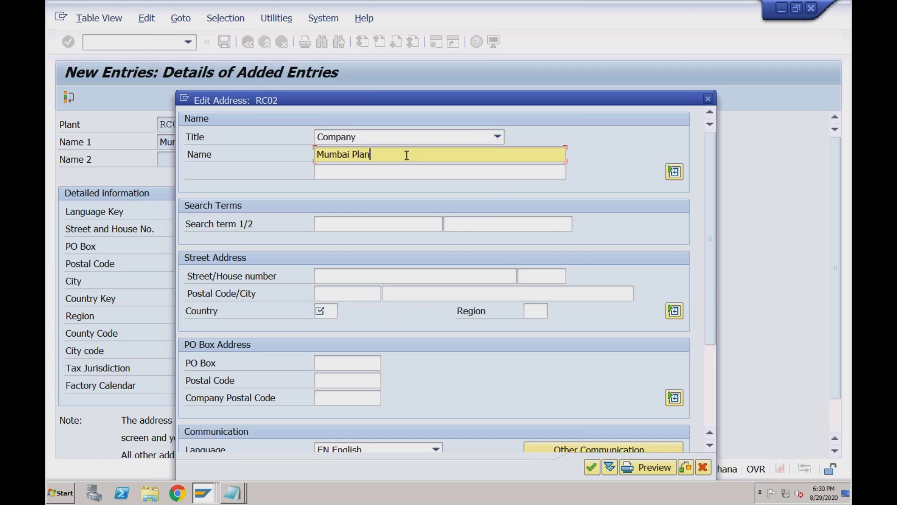
pyautogui.write('t for RECH')
# Step: Set the country of plant RC02's address to IN (India) and accept the address
pyautogui.click(340, 277)
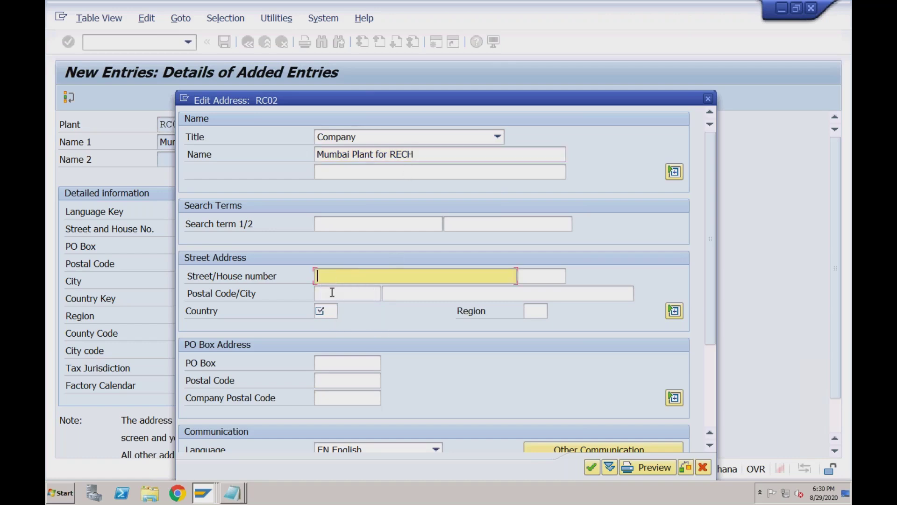
pyautogui.click(330, 294)
pyautogui.click(326, 311)
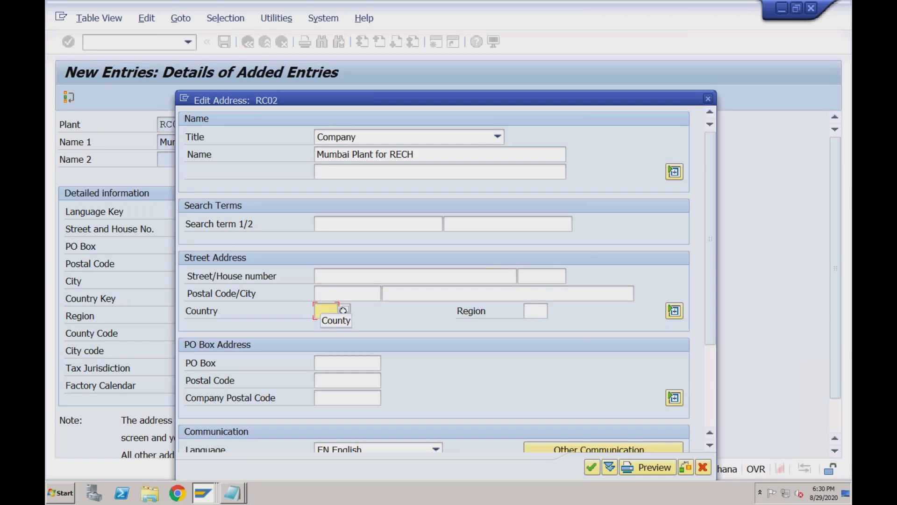
pyautogui.write('IN')
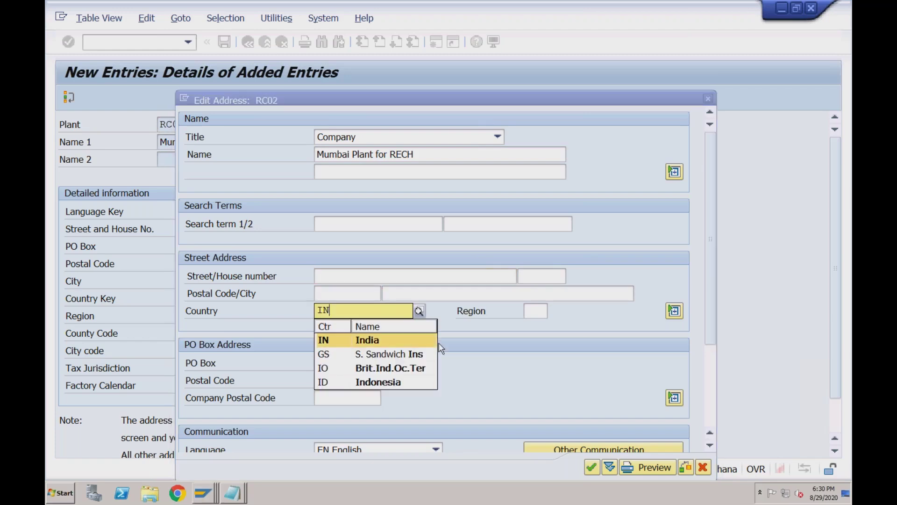
pyautogui.click(592, 467)
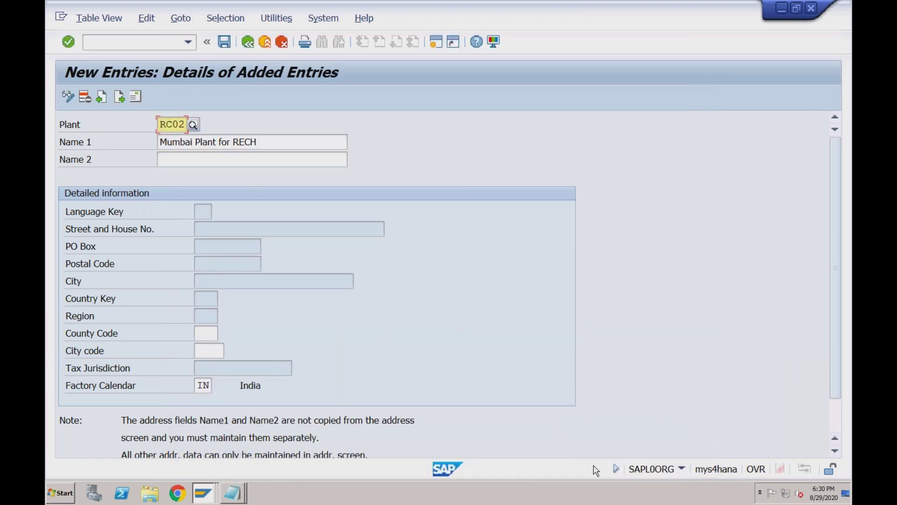
# Step: Save the RC02 plant entry with its address and return to the list of plant definition activities
pyautogui.click(224, 42)
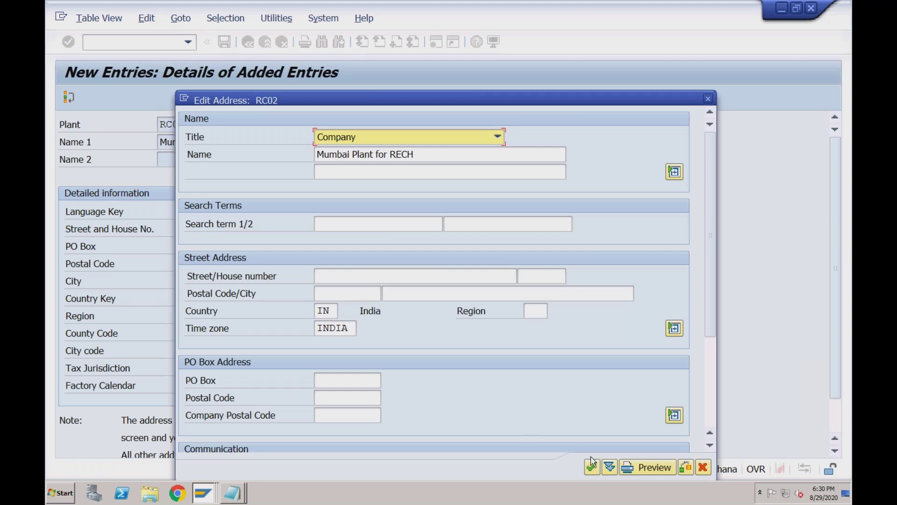
pyautogui.click(592, 467)
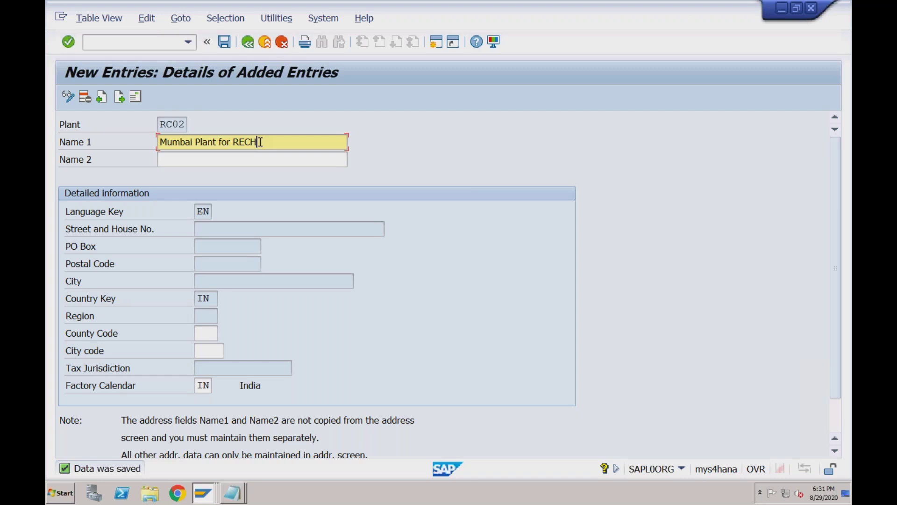
pyautogui.click(249, 41)
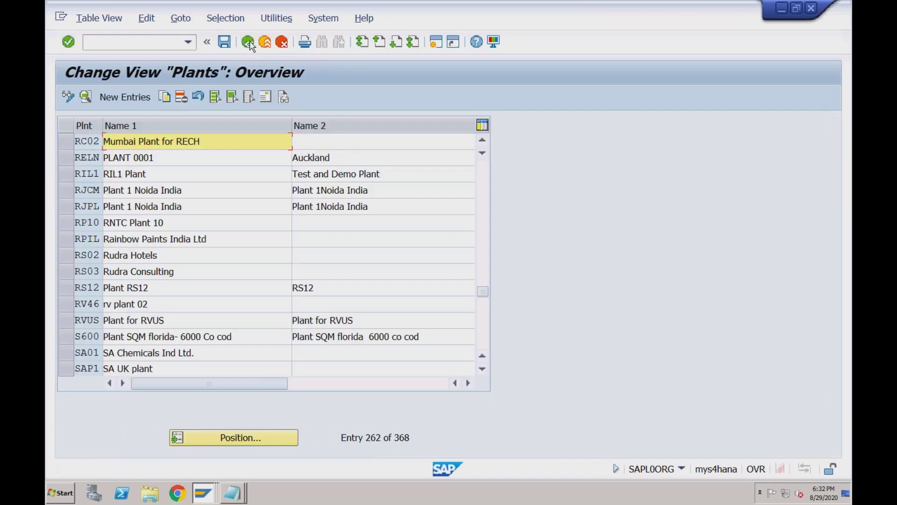
pyautogui.click(249, 42)
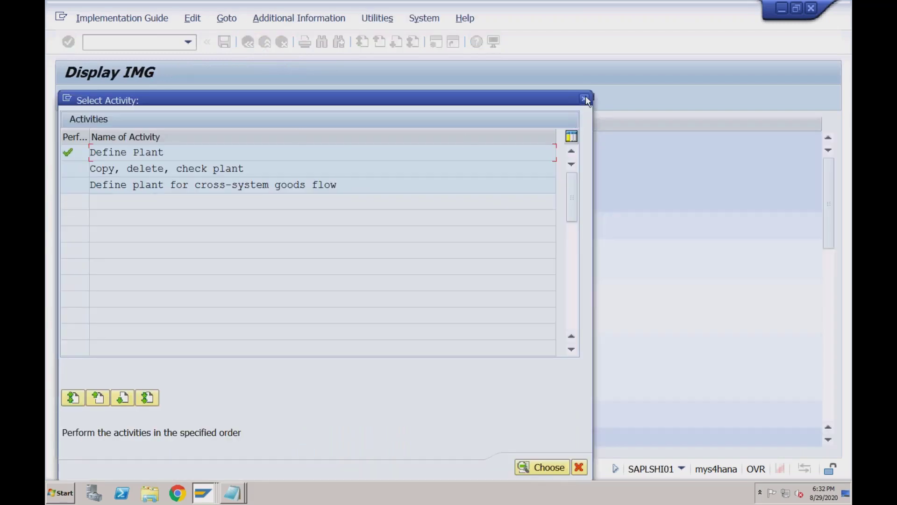
# Step: Close the plant activity list and review the Plants and Storage Locations entries in the Notepad outline
pyautogui.click(584, 98)
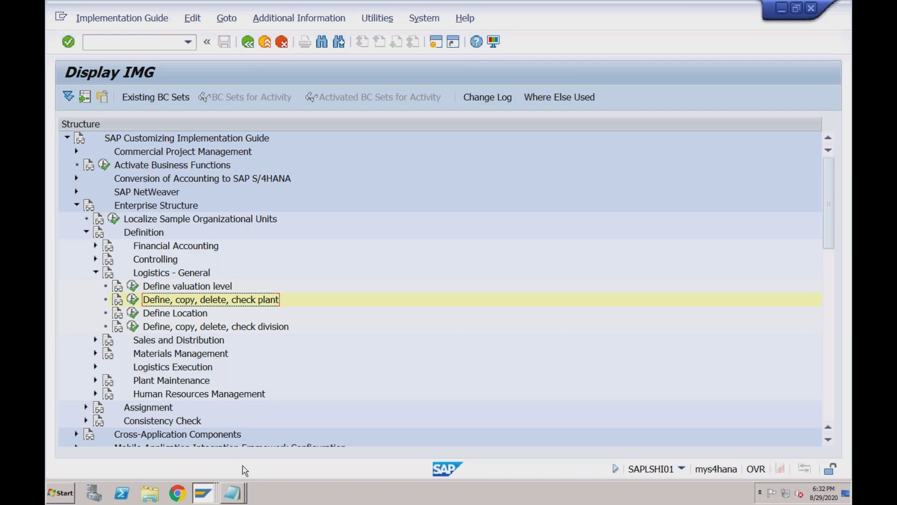
pyautogui.moveTo(237, 493)
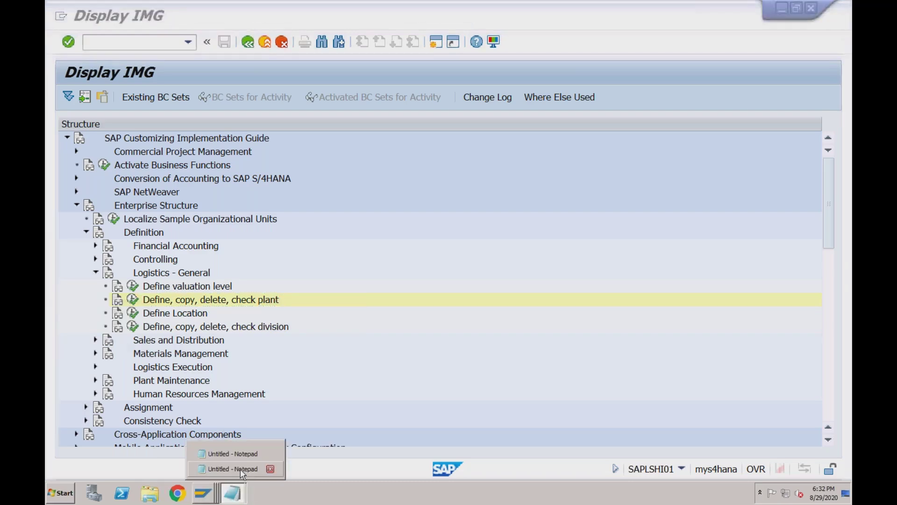
pyautogui.click(240, 469)
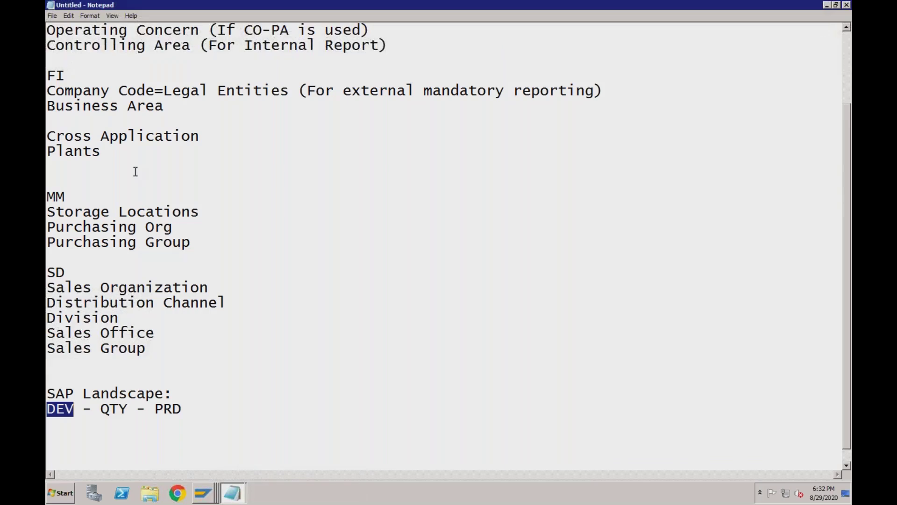
pyautogui.click(106, 151)
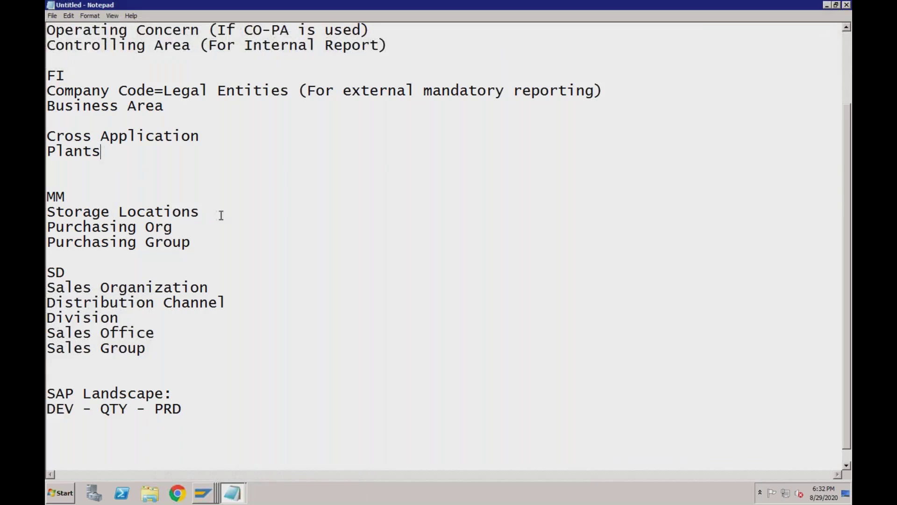
pyautogui.click(207, 211)
pyautogui.moveTo(207, 211); pyautogui.dragTo(49, 212)
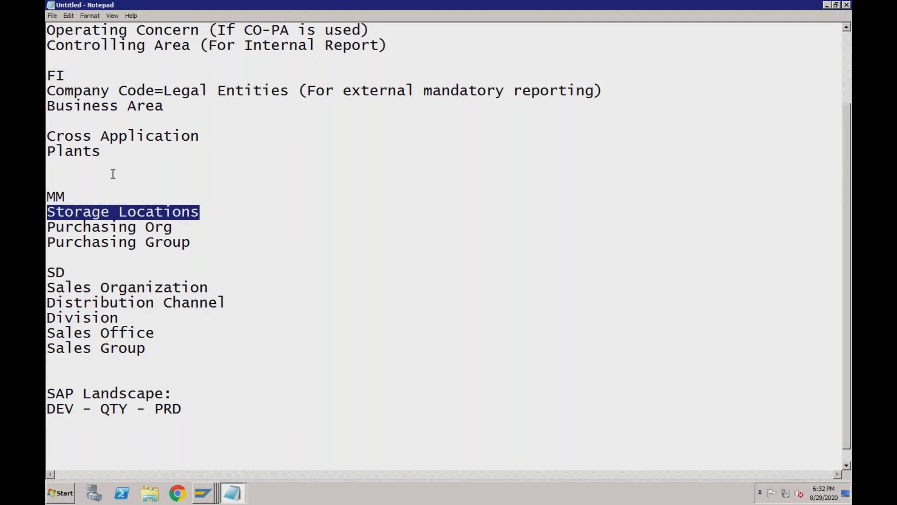
pyautogui.click(211, 498)
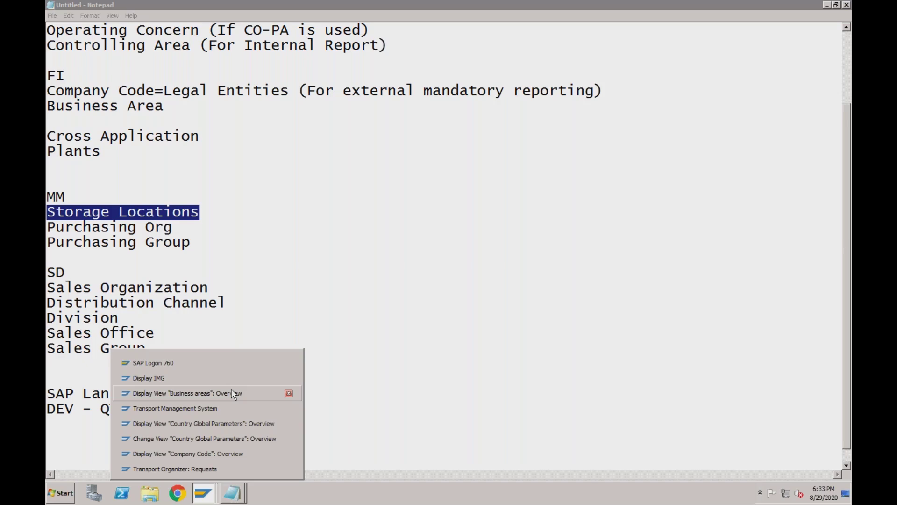
pyautogui.click(212, 212)
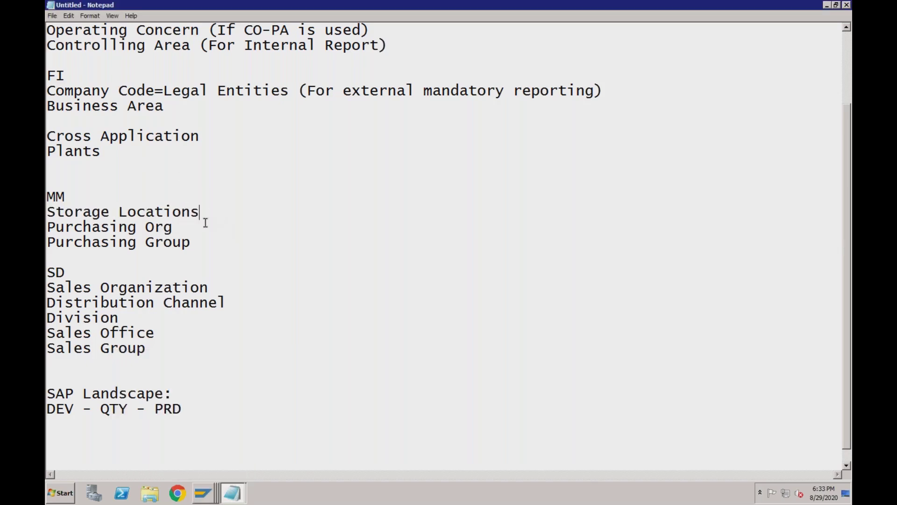
# Step: Switch back to the SAP implementation guide and open Maintain storage location under the Materials Management definitions for plant RC01
pyautogui.click(203, 491)
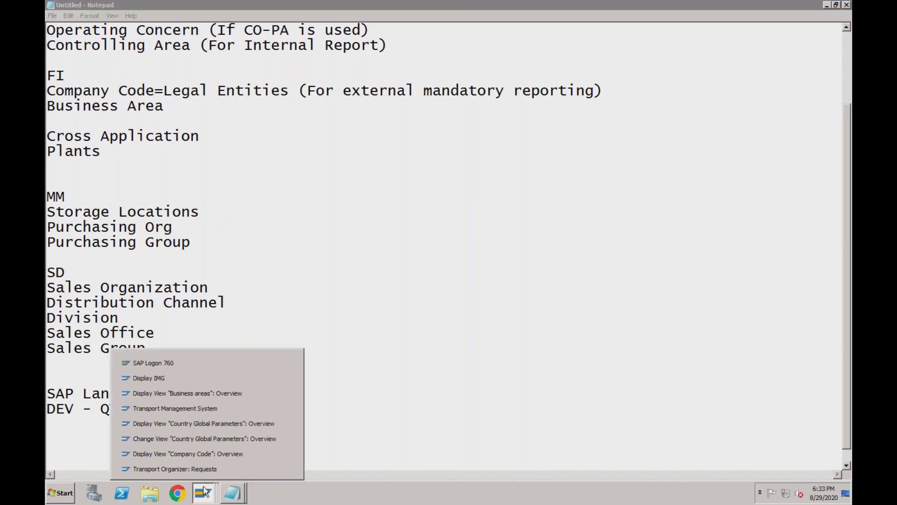
pyautogui.click(210, 377)
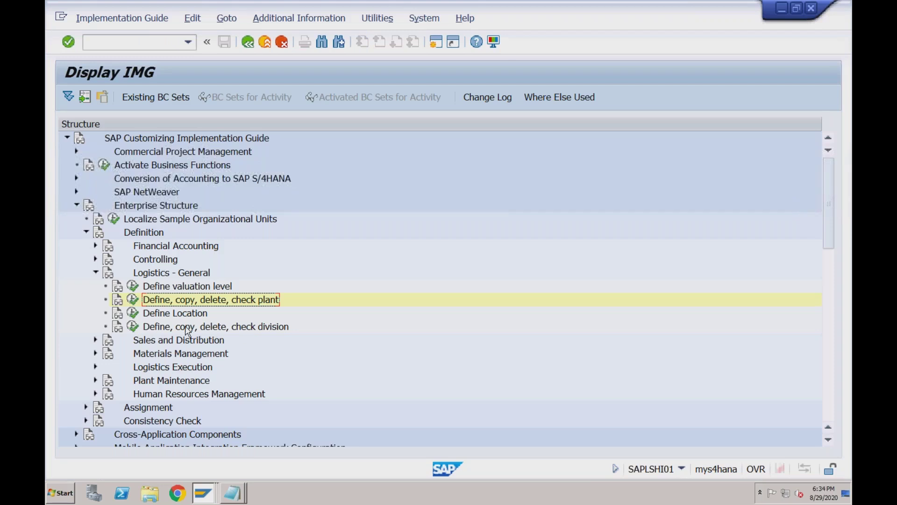
pyautogui.click(96, 273)
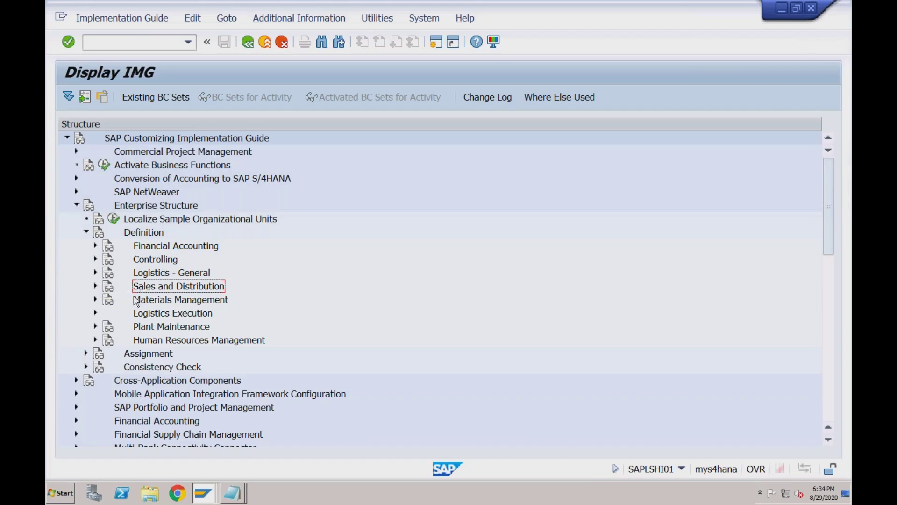
pyautogui.click(96, 299)
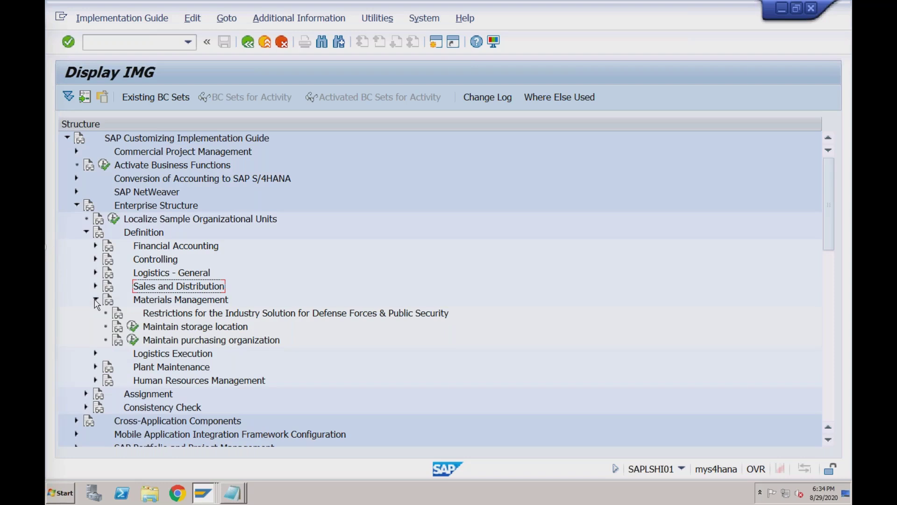
pyautogui.click(155, 330)
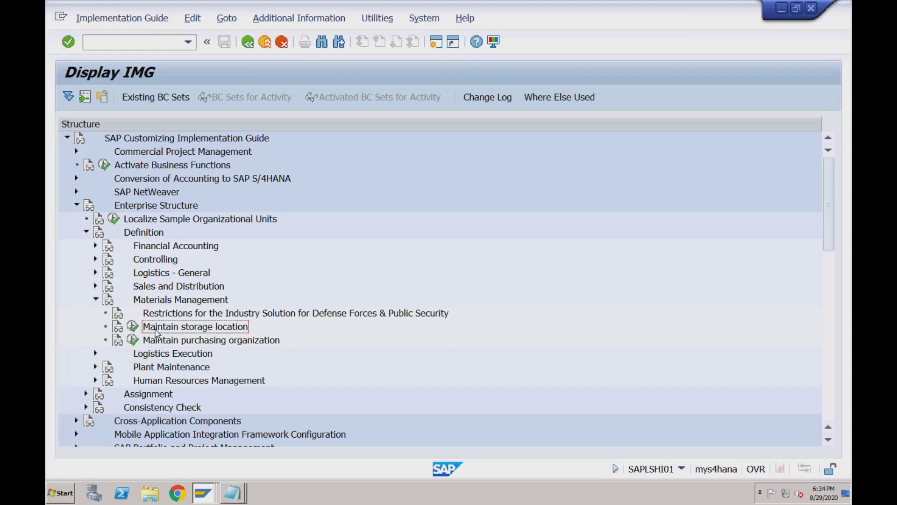
pyautogui.click(134, 328)
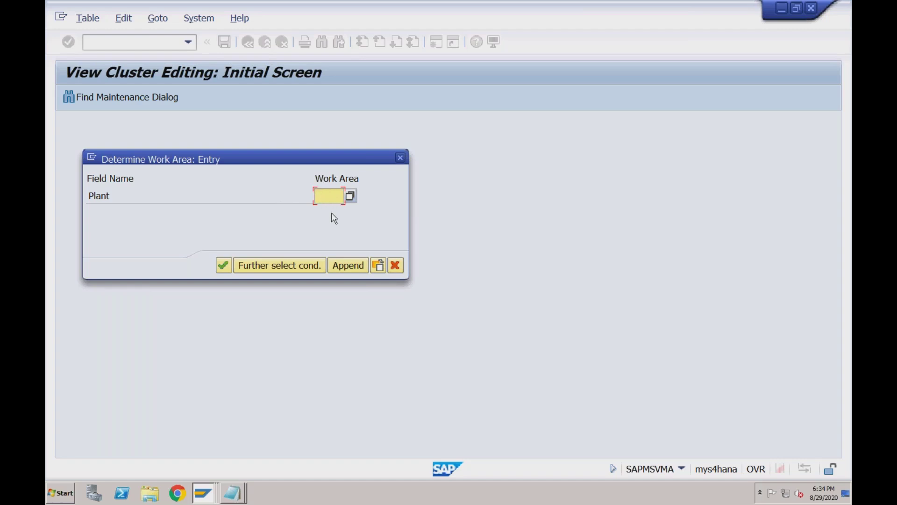
pyautogui.write('rc01')
pyautogui.press('Return')
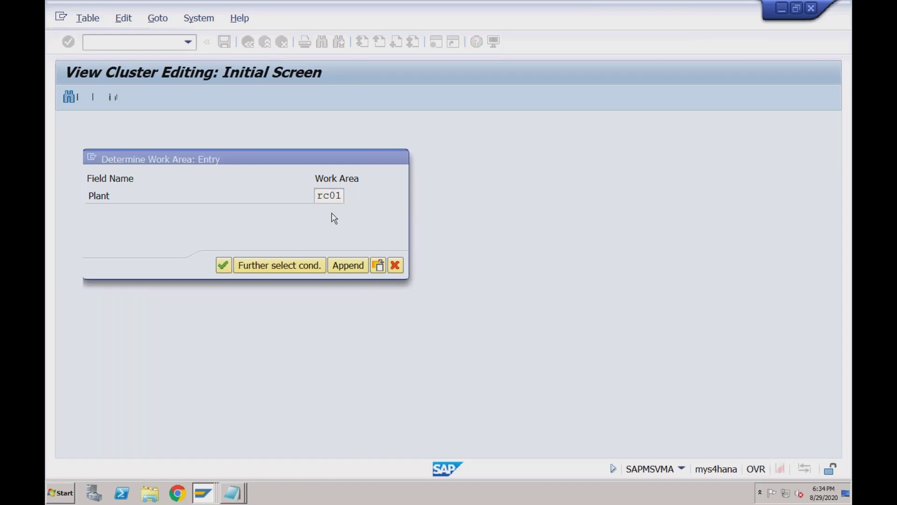
# Step: Add storage locations S001 "Storage Loc 1" and S002 "Storage Loc 2" as new entries for plant RC01
pyautogui.click(108, 97)
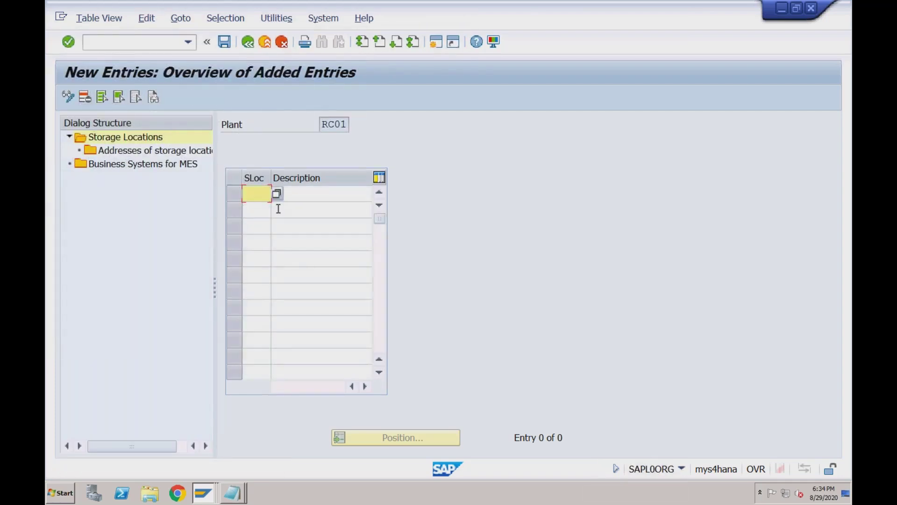
pyautogui.write('S001')
pyautogui.press('Tab')
pyautogui.write('Stora')
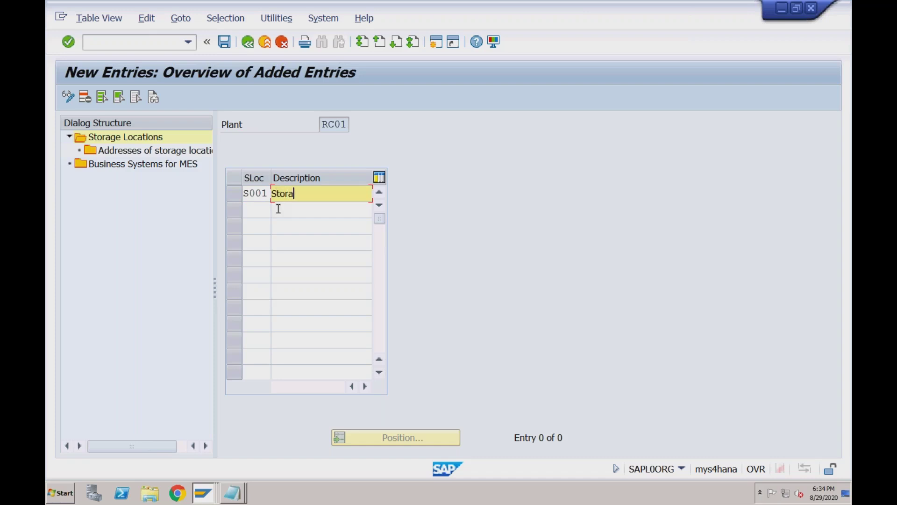
pyautogui.write('ge Loc 1')
pyautogui.click(252, 214)
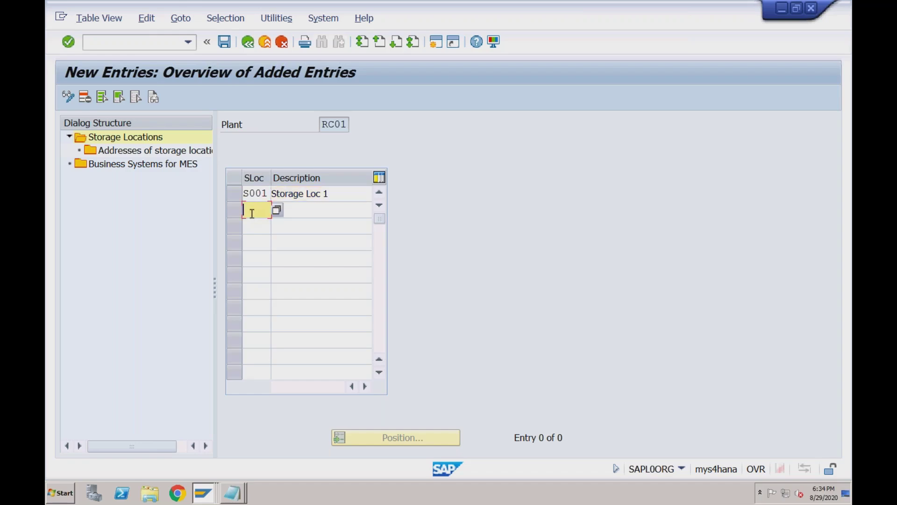
pyautogui.write('S002')
pyautogui.press('Tab')
pyautogui.write('Storag')
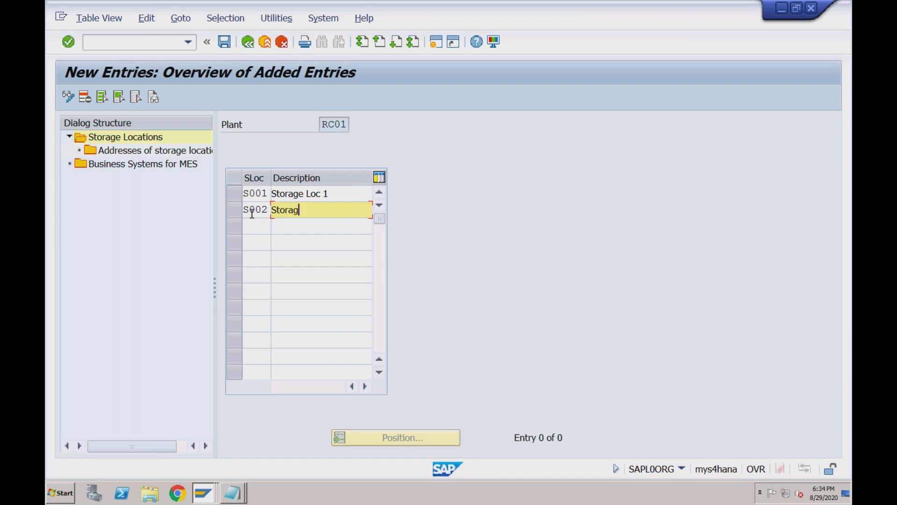
pyautogui.write('e Loc 2')
pyautogui.press('Return')
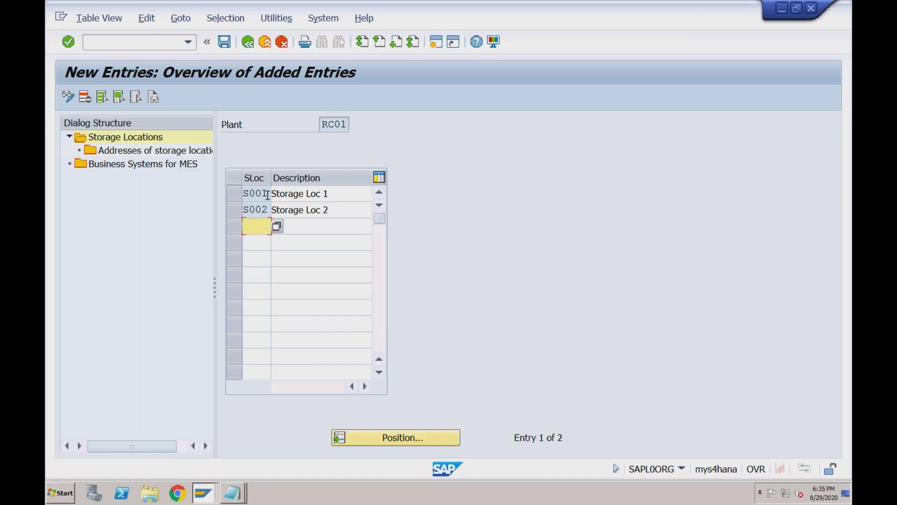
# Step: Add address number 1 for storage location S001 and exit its address form without entering details
pyautogui.click(251, 194)
pyautogui.click(234, 194)
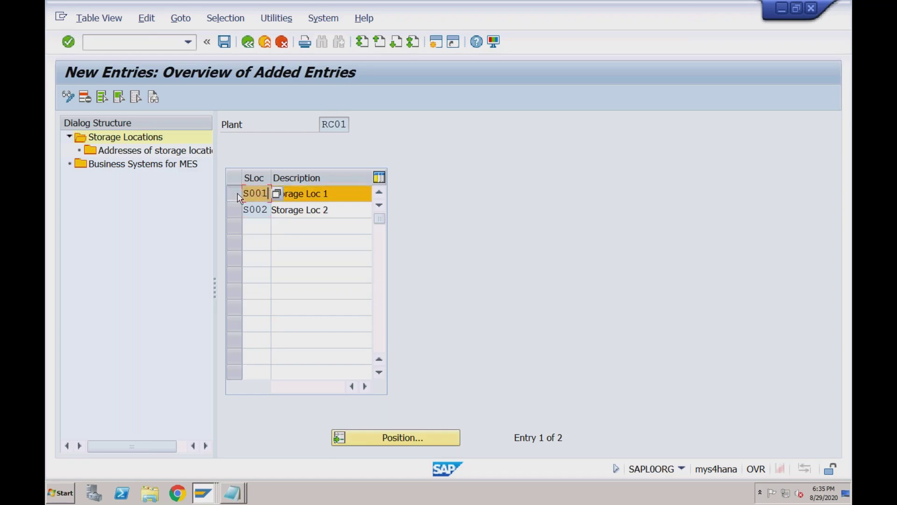
pyautogui.doubleClick(204, 155)
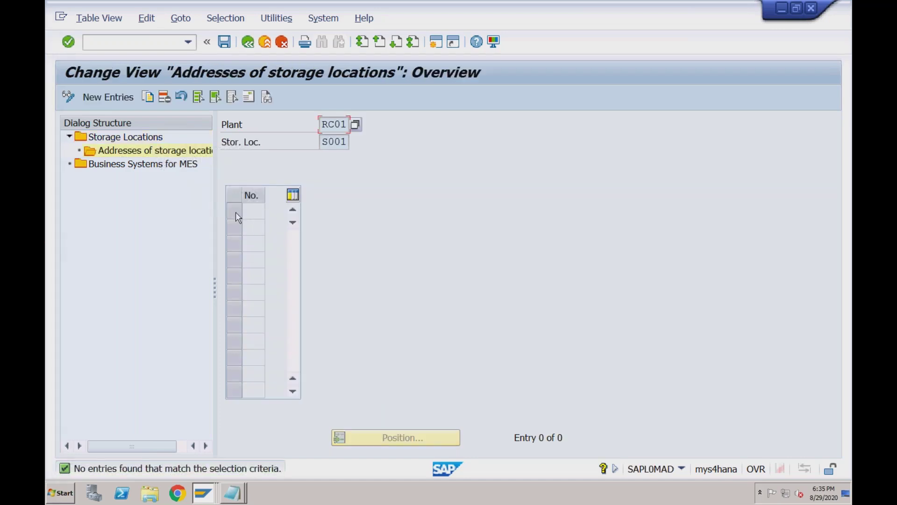
pyautogui.click(120, 96)
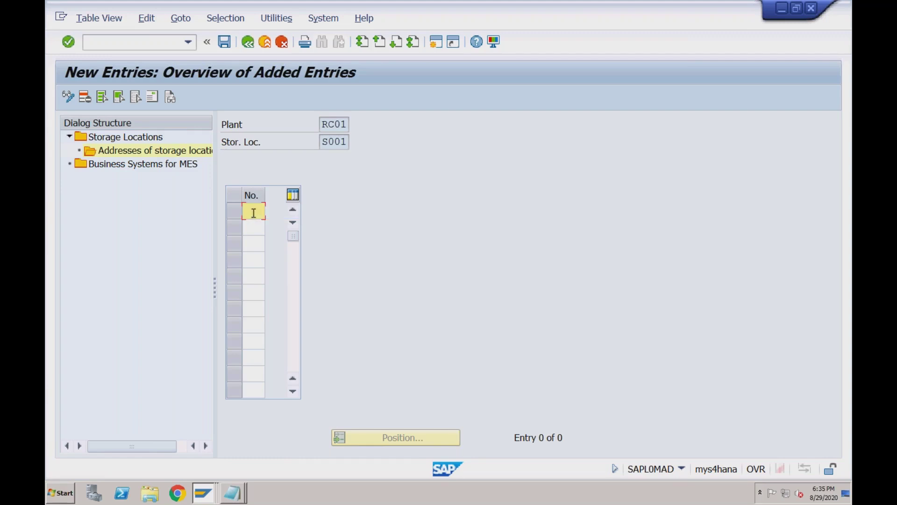
pyautogui.write('1')
pyautogui.press('Return')
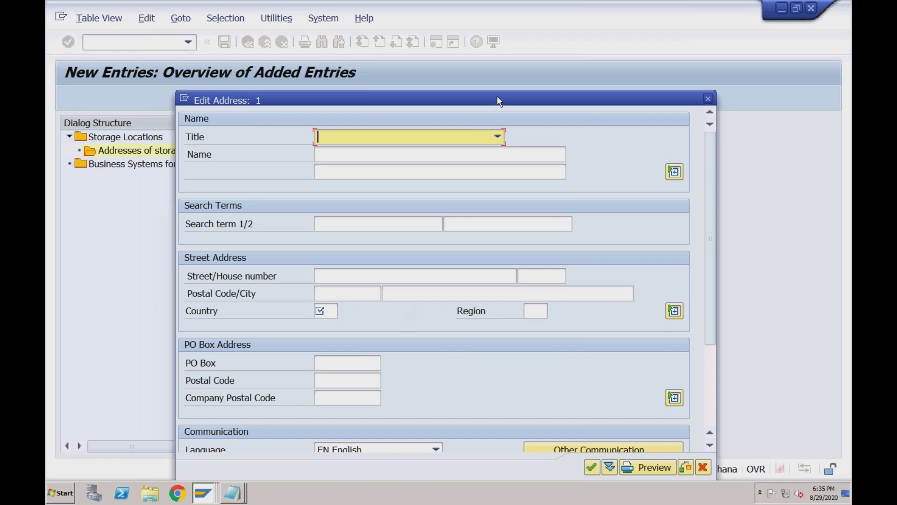
pyautogui.moveTo(484, 100); pyautogui.dragTo(440, 73)
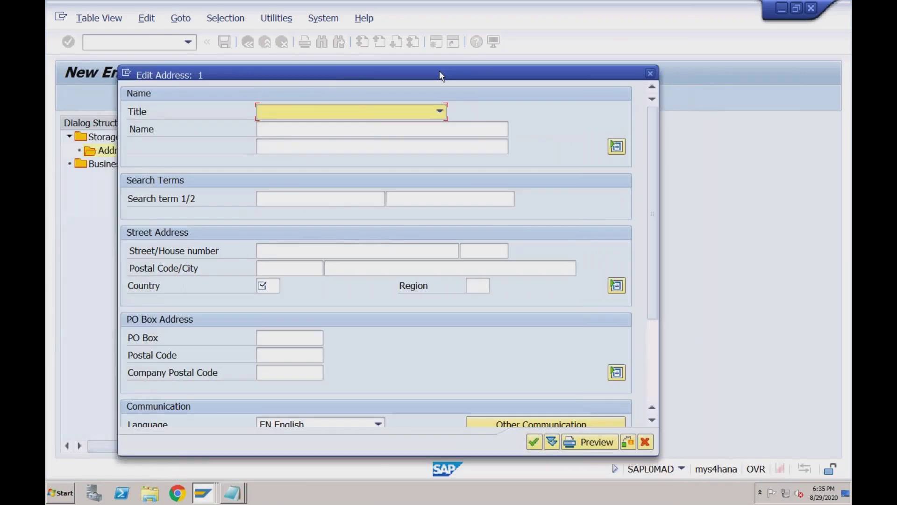
pyautogui.click(651, 75)
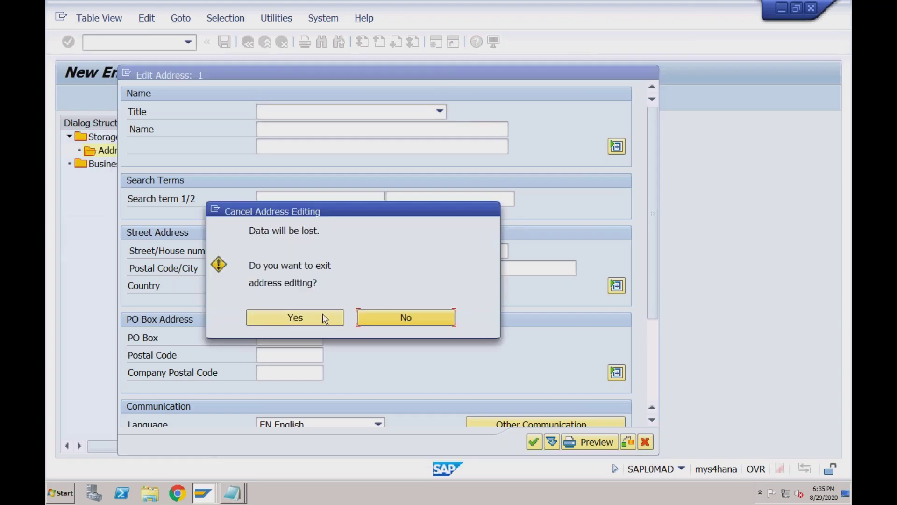
pyautogui.click(295, 318)
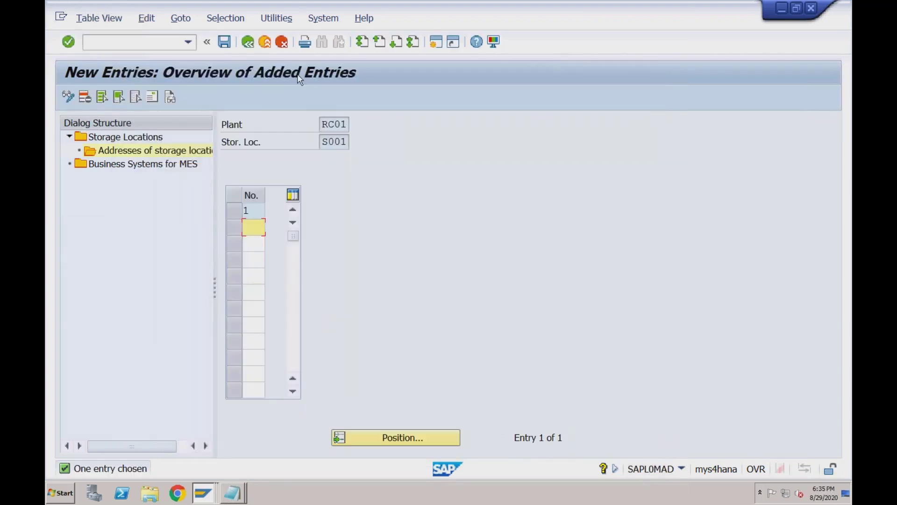
# Step: Save the storage location data for plant RC01 and return to the storage location entries
pyautogui.click(225, 42)
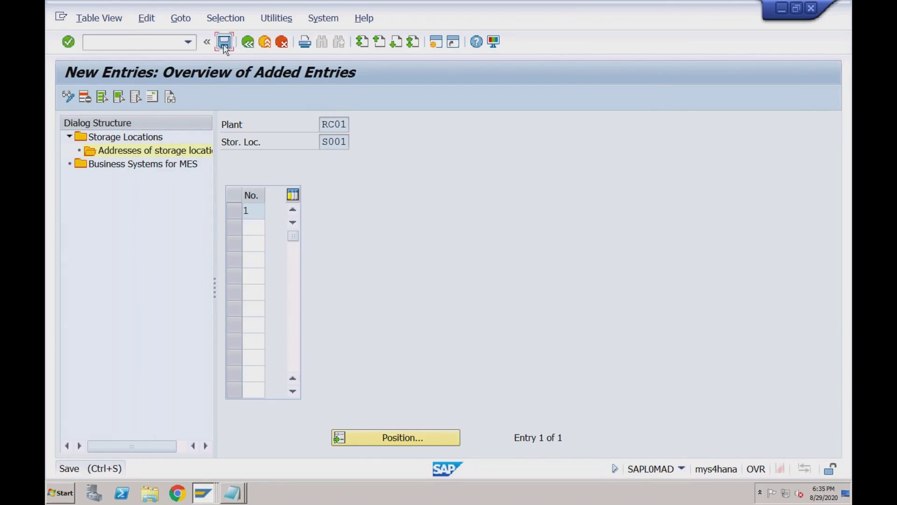
pyautogui.click(328, 266)
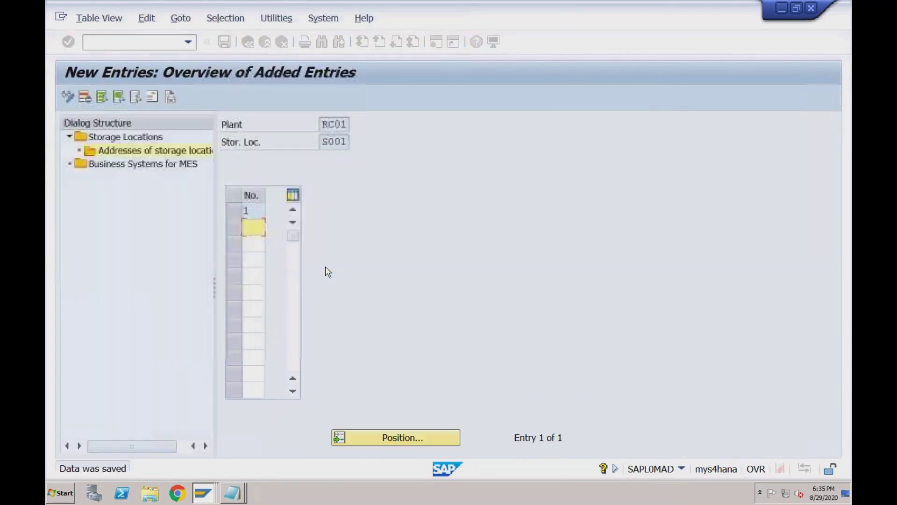
pyautogui.click(247, 42)
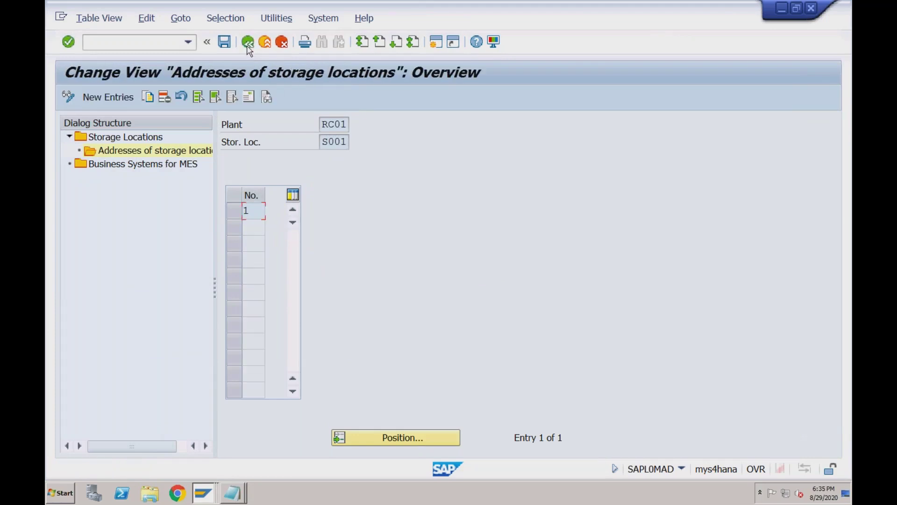
pyautogui.click(248, 41)
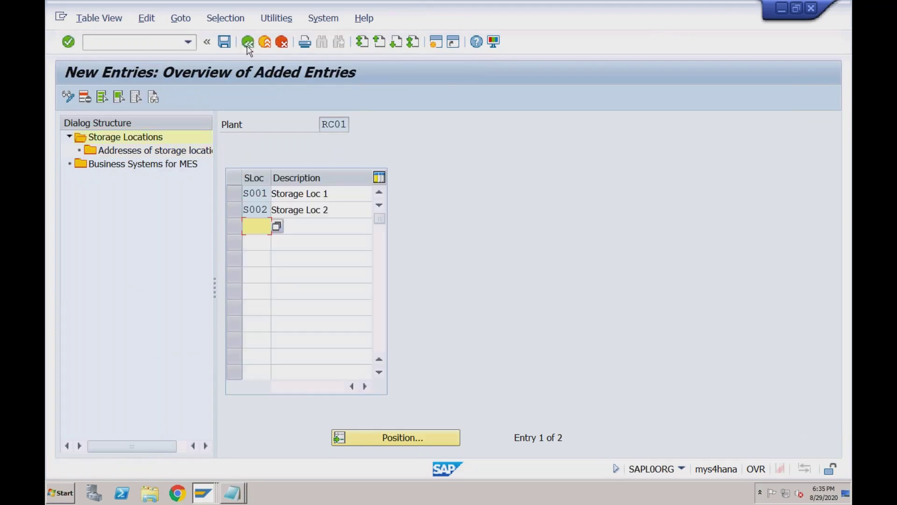
pyautogui.click(262, 194)
pyautogui.click(262, 210)
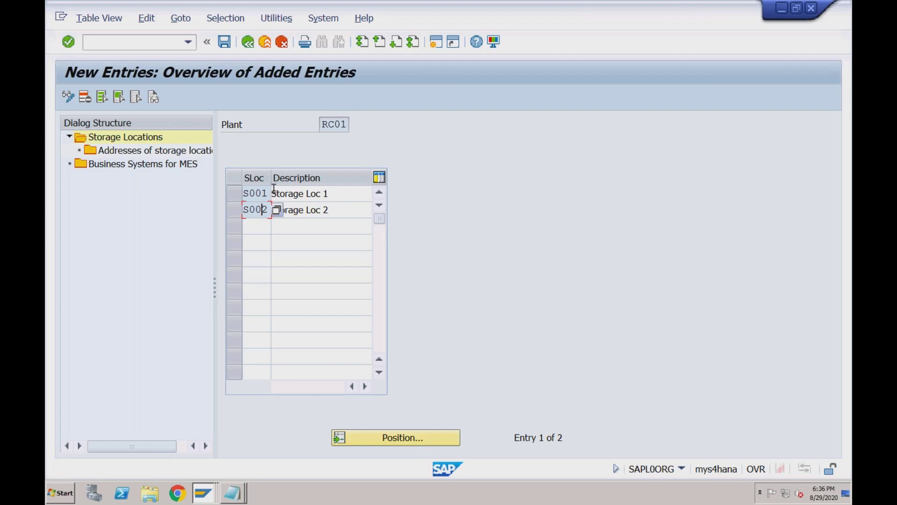
pyautogui.click(268, 208)
pyautogui.click(332, 194)
pyautogui.click(332, 209)
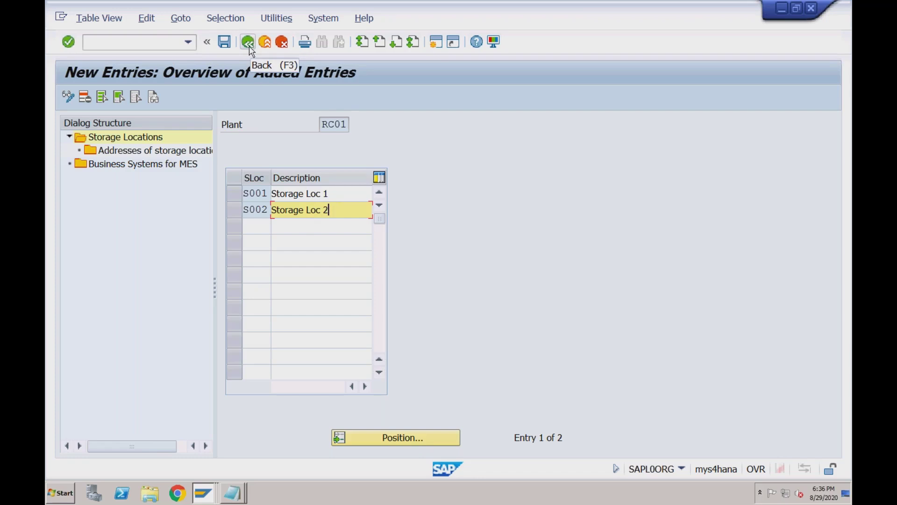
# Step: Switch to the Notepad outline and insert a blank line between Storage Locations and Purchasing Org
pyautogui.click(235, 492)
pyautogui.click(240, 470)
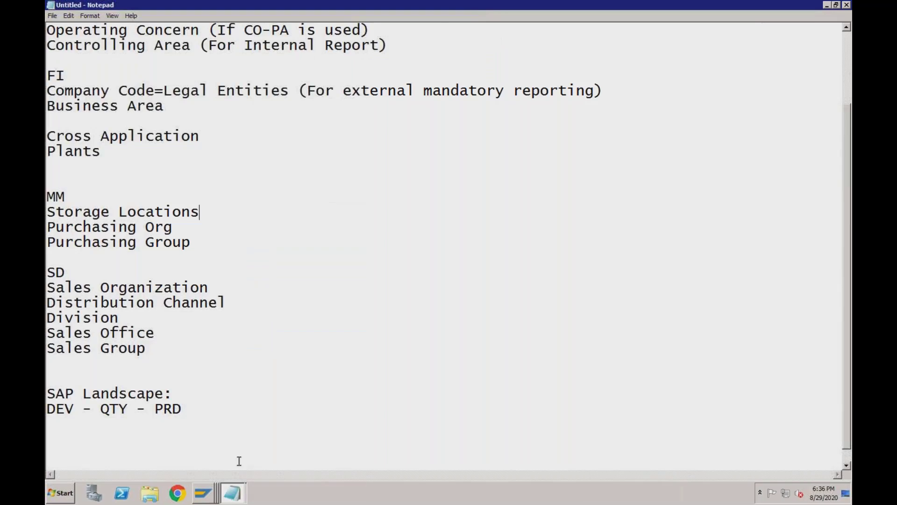
pyautogui.click(136, 156)
pyautogui.click(209, 214)
pyautogui.click(187, 227)
pyautogui.click(49, 227)
pyautogui.press('Return')
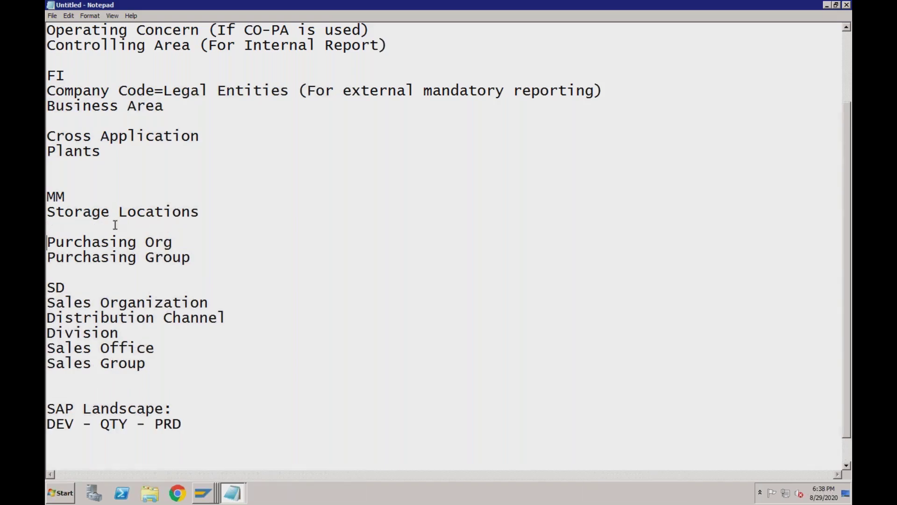
pyautogui.click(173, 244)
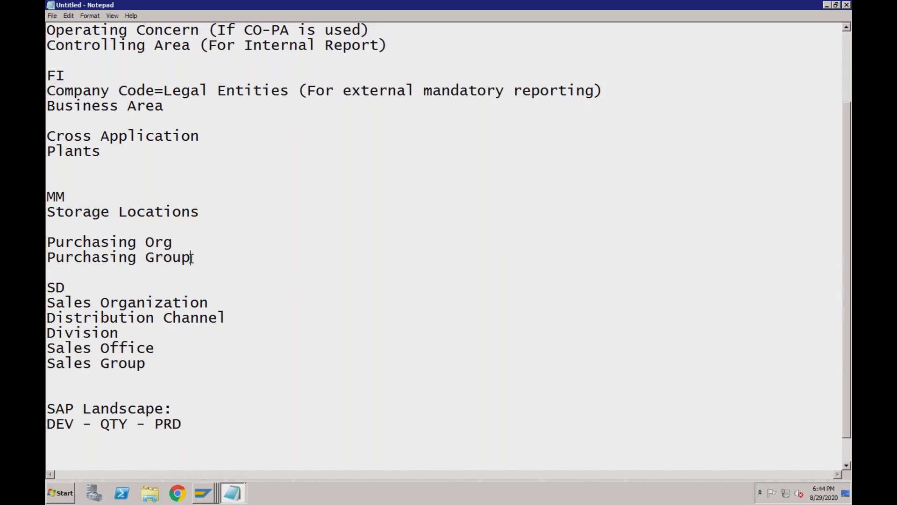
# Step: Append "= Purchasing Department" to the Purchasing Org line of the outline
pyautogui.click(179, 249)
pyautogui.write('= Pu')
pyautogui.write('rchasing ')
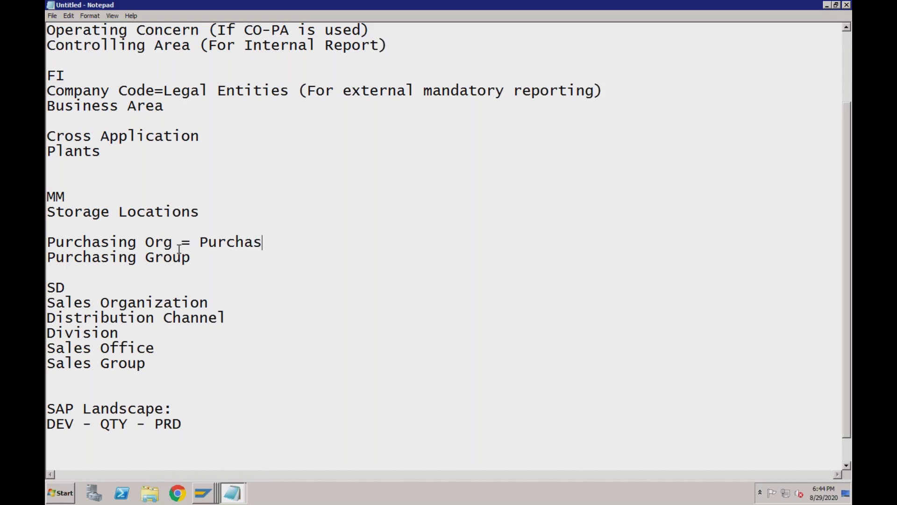
pyautogui.write('Depr')
pyautogui.press('BackSpace')
pyautogui.write('arte')
pyautogui.press('BackSpace')
pyautogui.write('ment ')
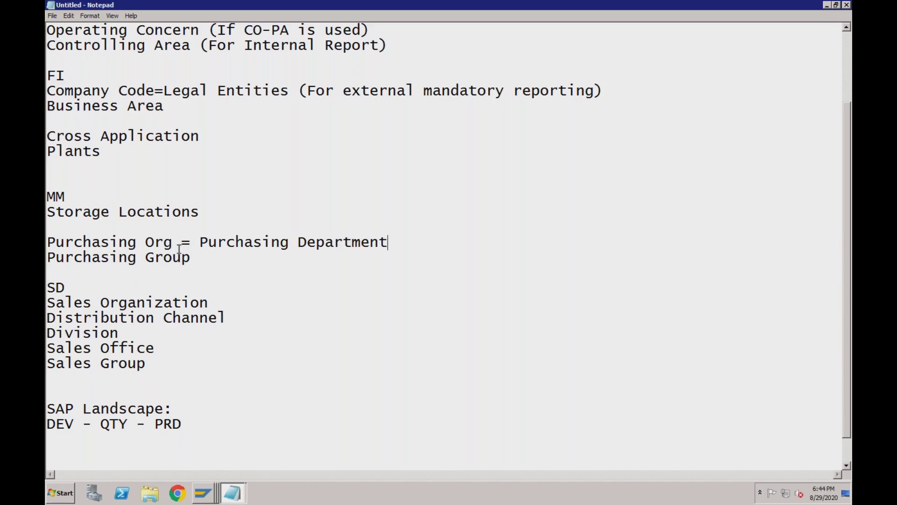
# Step: Add the qualifier "(Cross Company or Company specific or Plant specific)" after Purchasing Department in the outline
pyautogui.write('(Cross Company ')
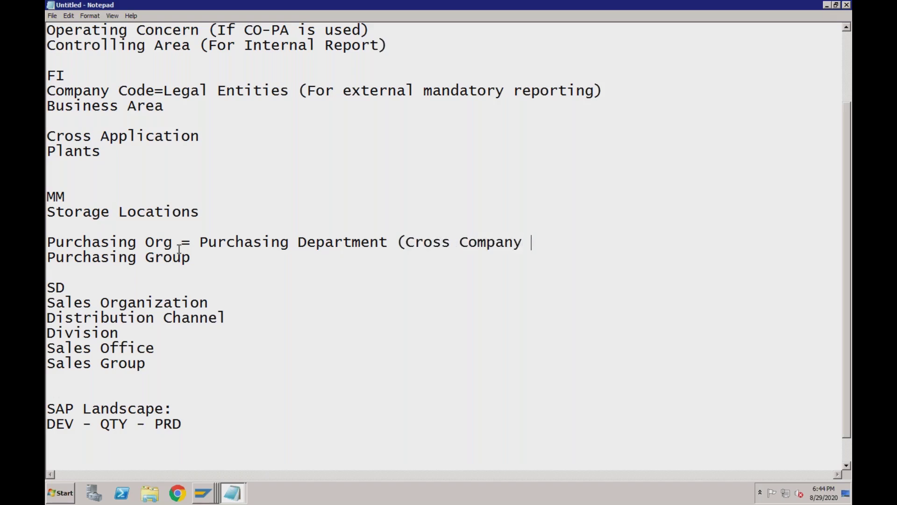
pyautogui.write('or Company speci')
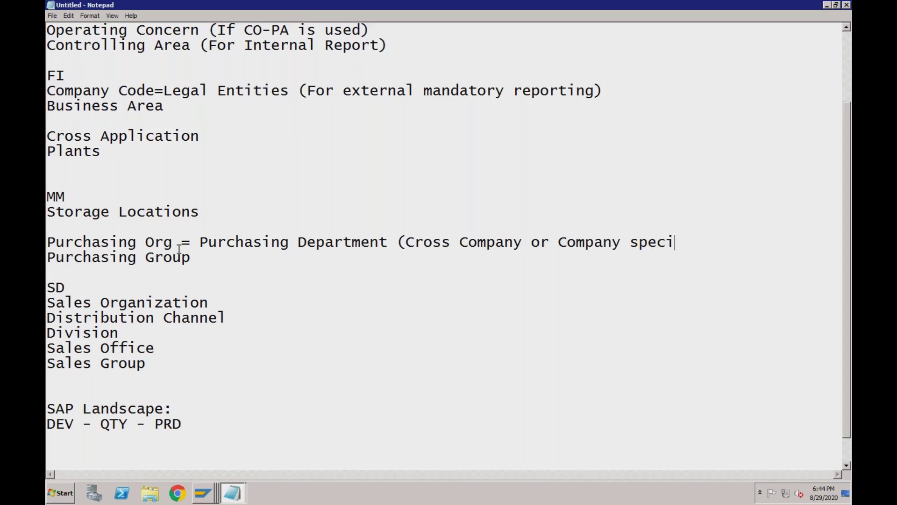
pyautogui.write('fic or Plant specific')
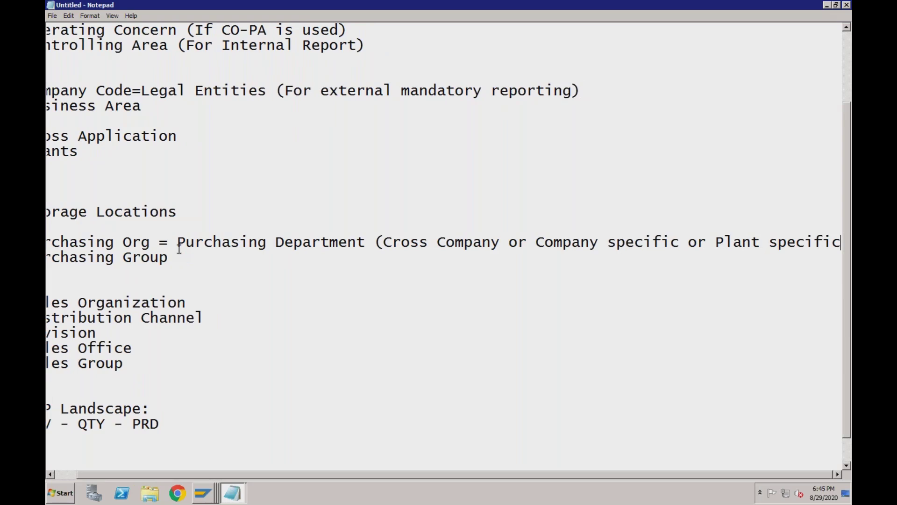
pyautogui.write(')')
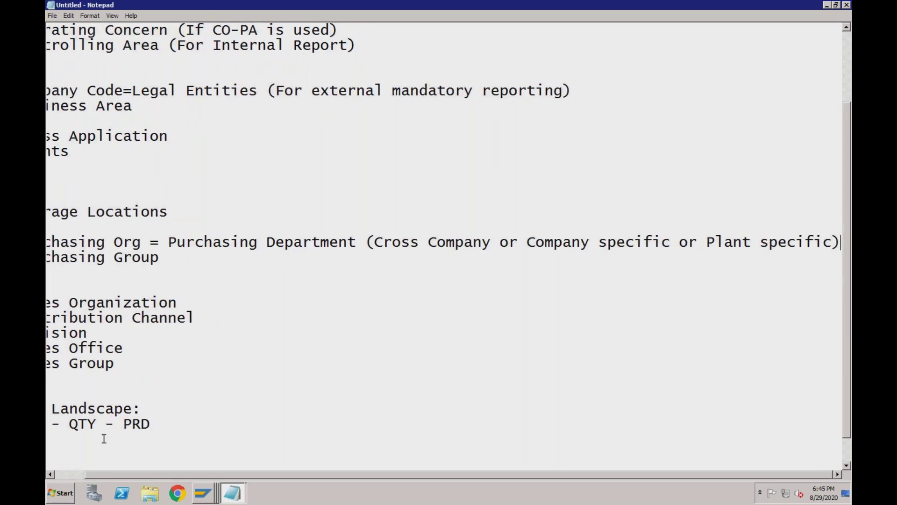
pyautogui.click(74, 474)
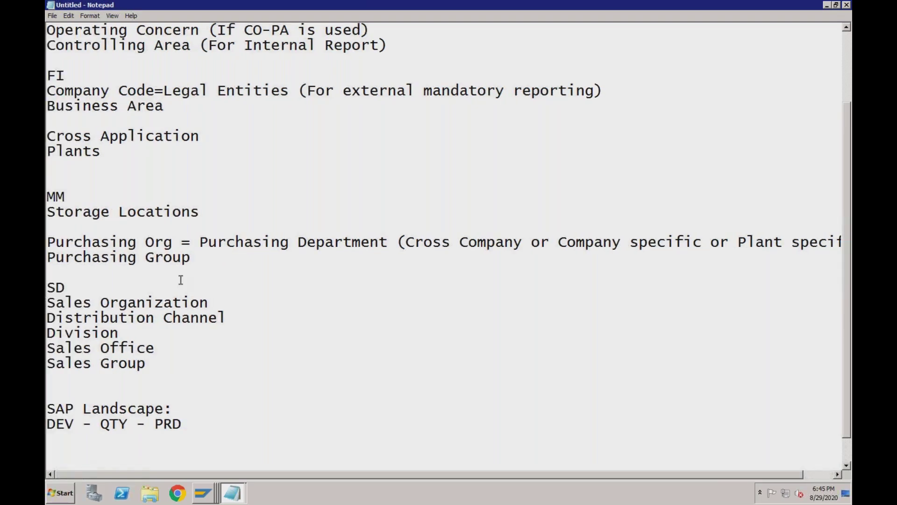
# Step: Append "= User or Group of Users" to the Purchasing Group line of the outline
pyautogui.click(194, 260)
pyautogui.write('=')
pyautogui.write('User or Group ')
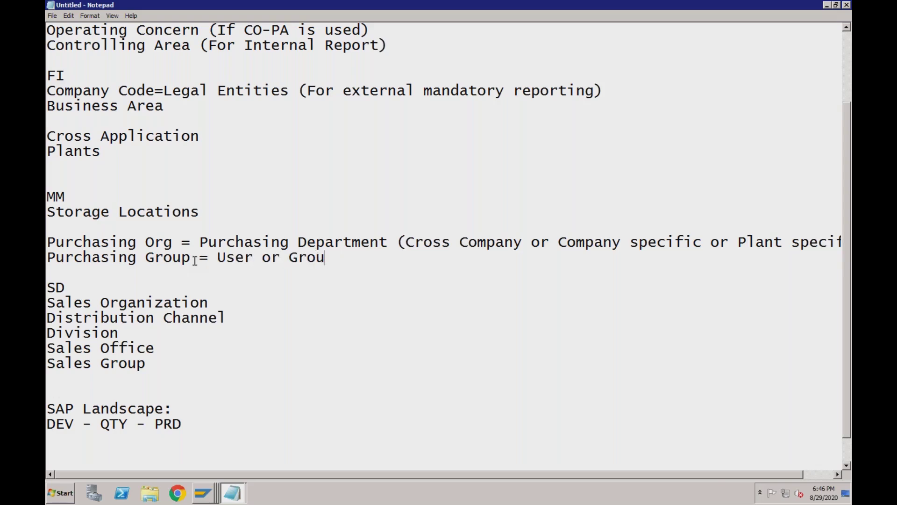
pyautogui.write('of Users')
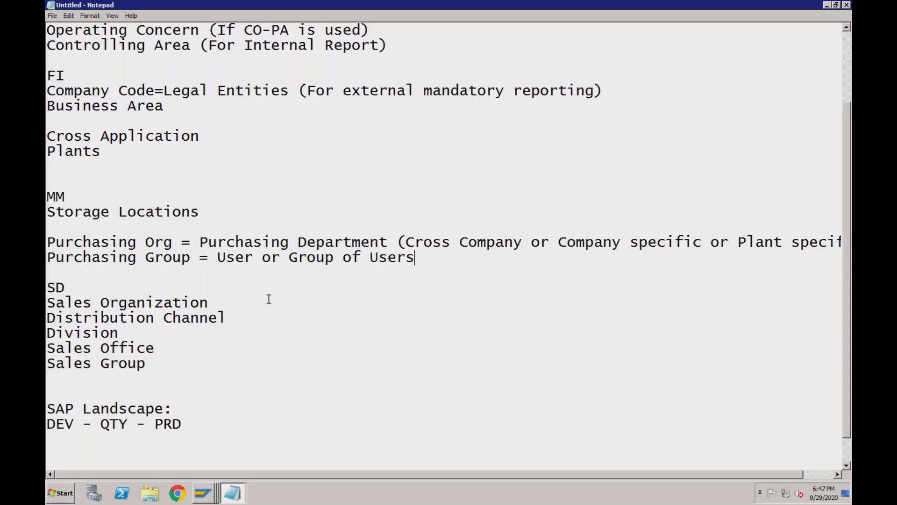
pyautogui.click(314, 242)
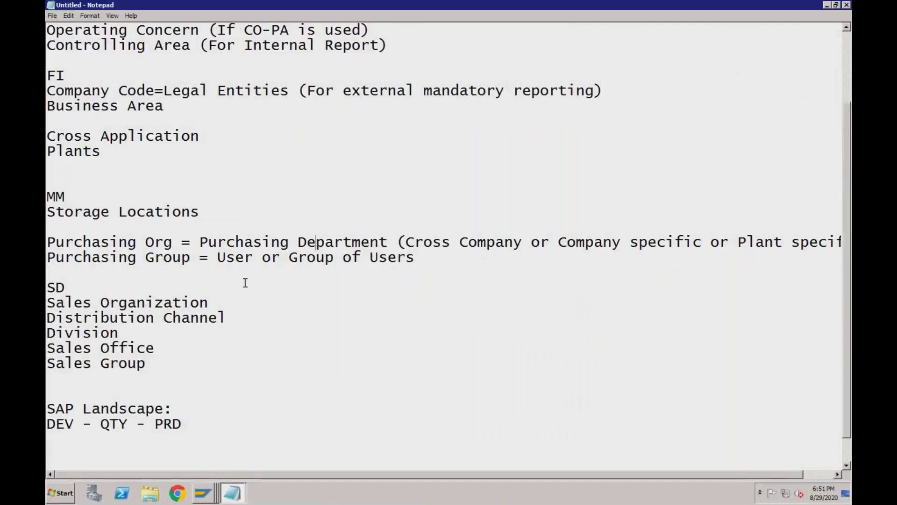
pyautogui.click(202, 242)
# Step: Switch to the SAP session with plant RC01's storage location entries and leave it for the SAP Easy Access screen
pyautogui.click(203, 493)
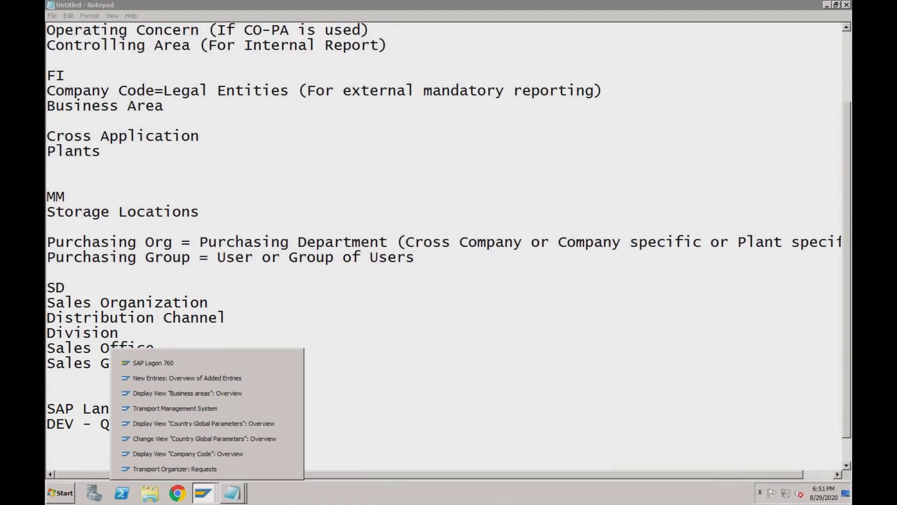
pyautogui.click(244, 380)
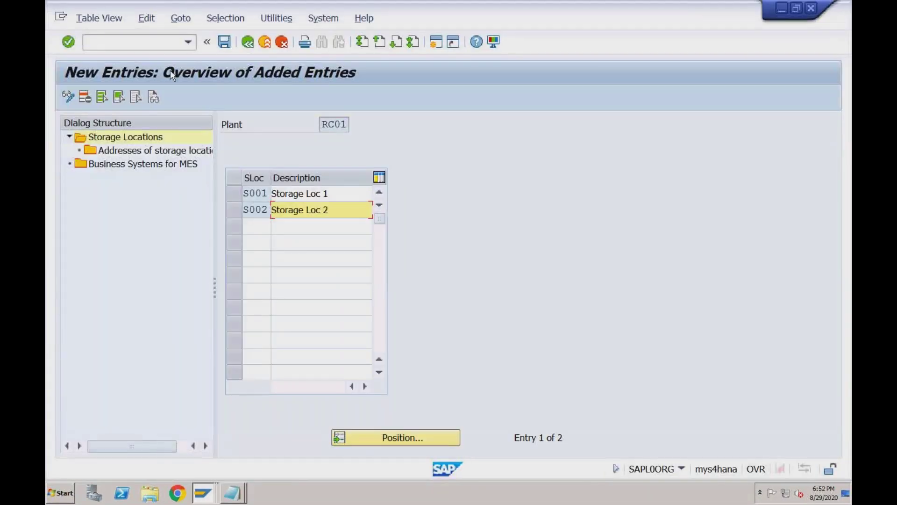
pyautogui.write('/n')
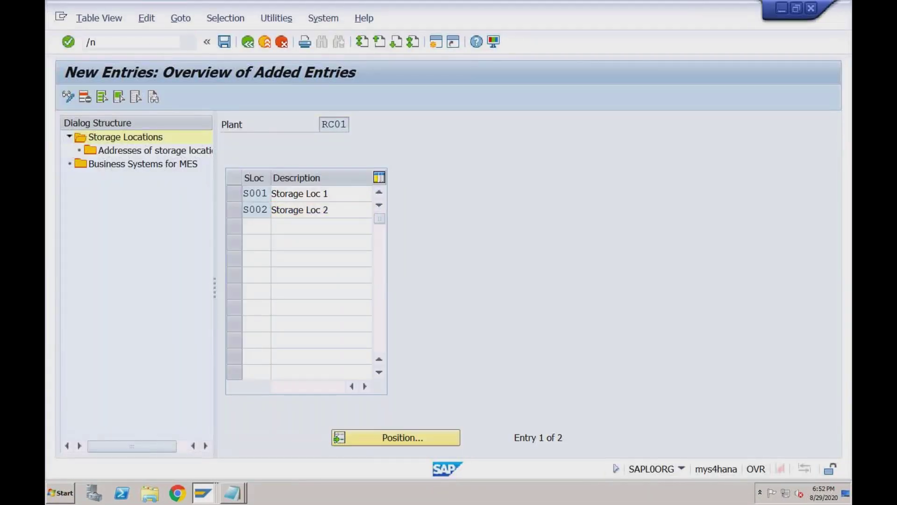
pyautogui.press('Return')
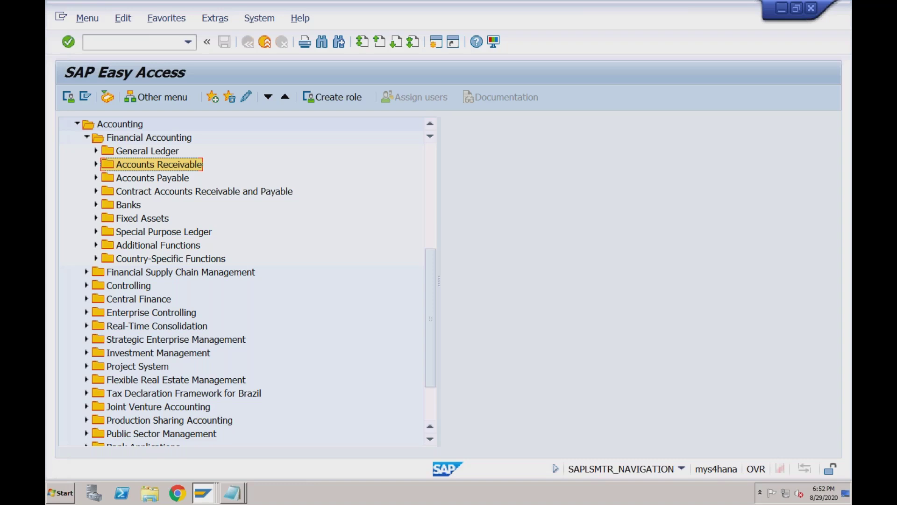
# Step: Start transaction spro and display the SAP Reference IMG
pyautogui.click(136, 41)
pyautogui.write('spro')
pyautogui.press('Return')
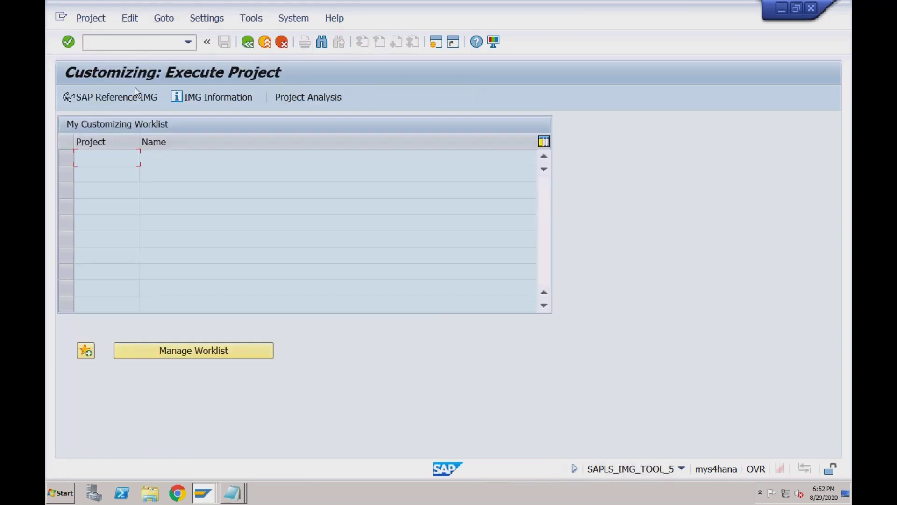
pyautogui.click(130, 103)
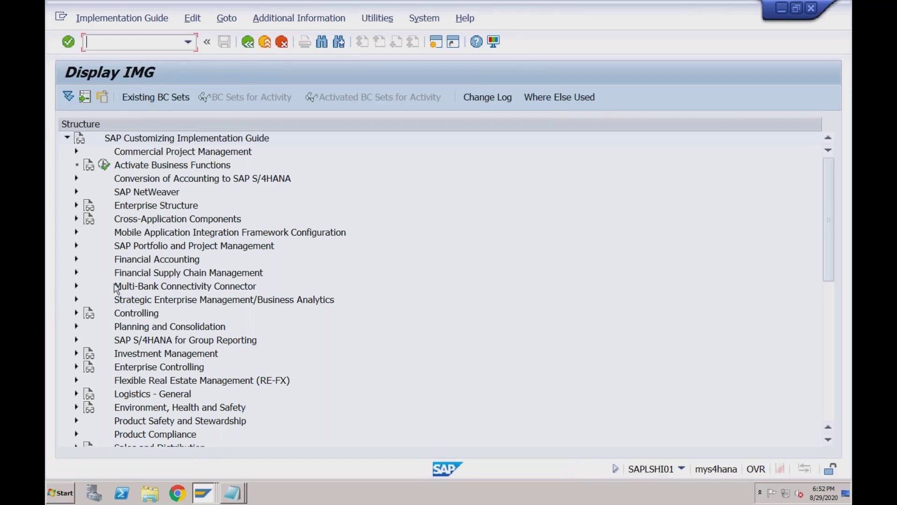
# Step: Expand the Materials Management activities under Enterprise Structure > Definition in the implementation guide
pyautogui.click(117, 210)
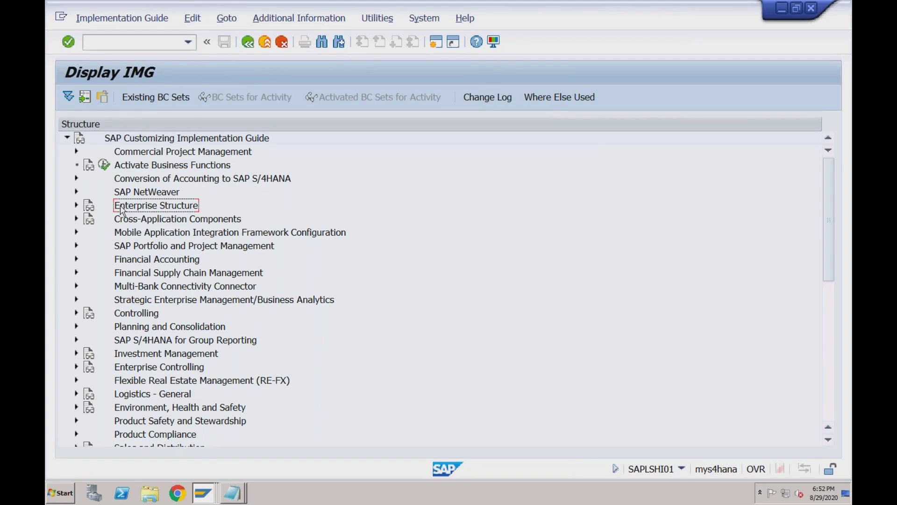
pyautogui.click(76, 205)
pyautogui.click(86, 233)
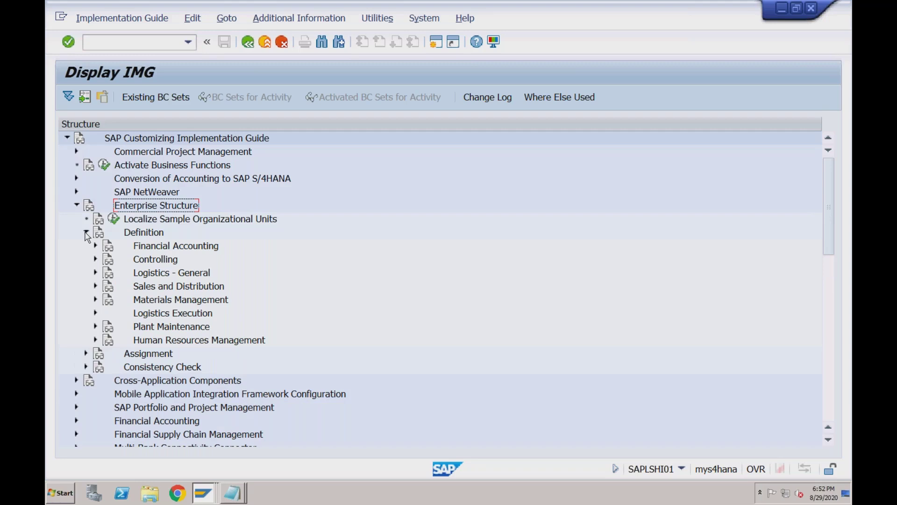
pyautogui.click(96, 300)
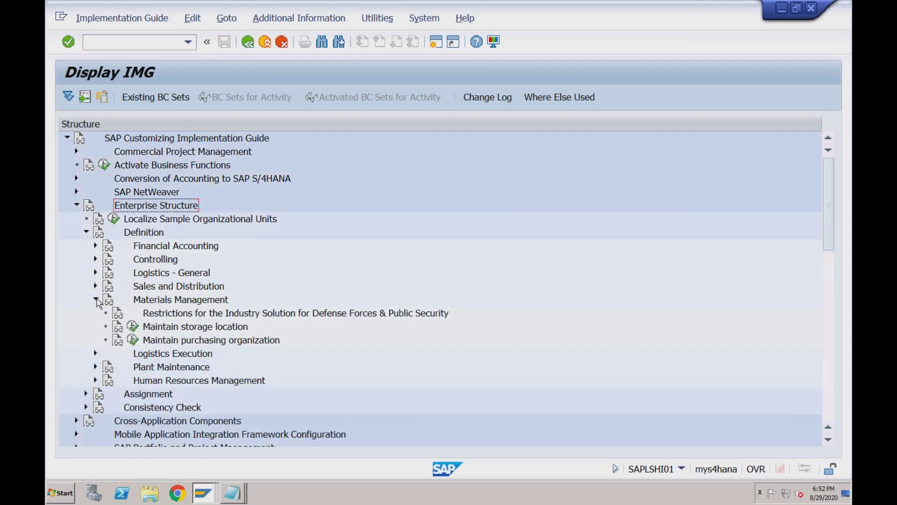
# Step: Open the Maintain purchasing organization activity under the Materials Management definition and start a new entry
pyautogui.click(168, 328)
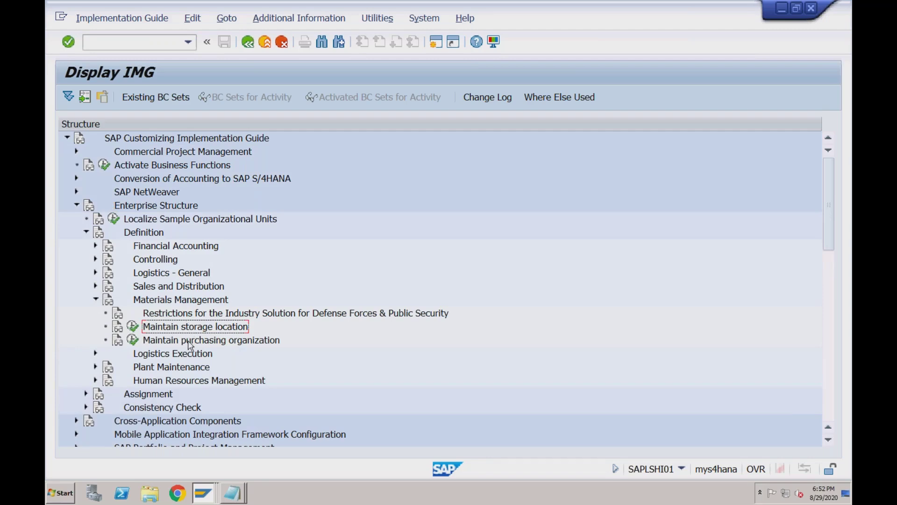
pyautogui.click(190, 341)
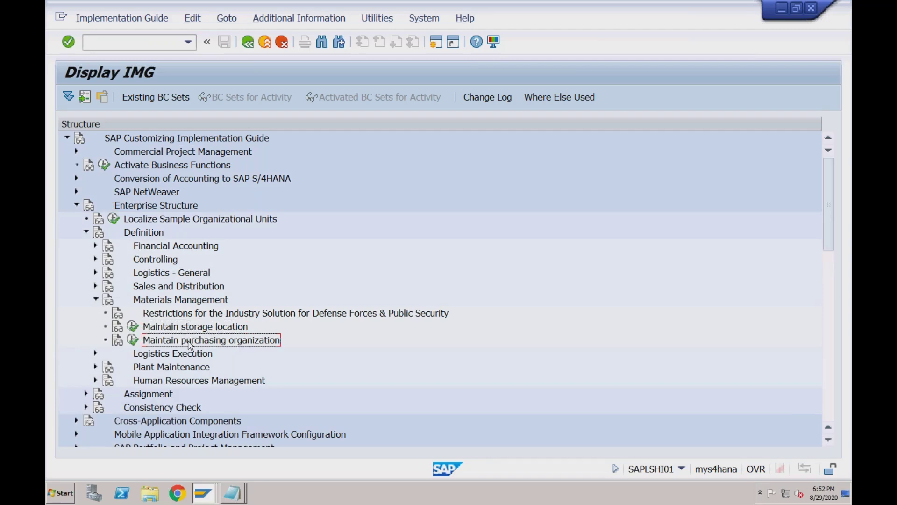
pyautogui.click(133, 341)
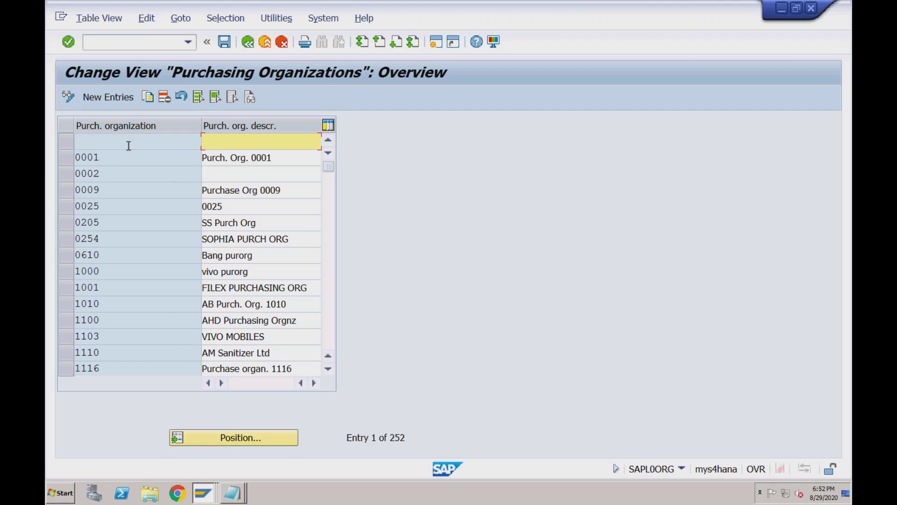
pyautogui.click(121, 104)
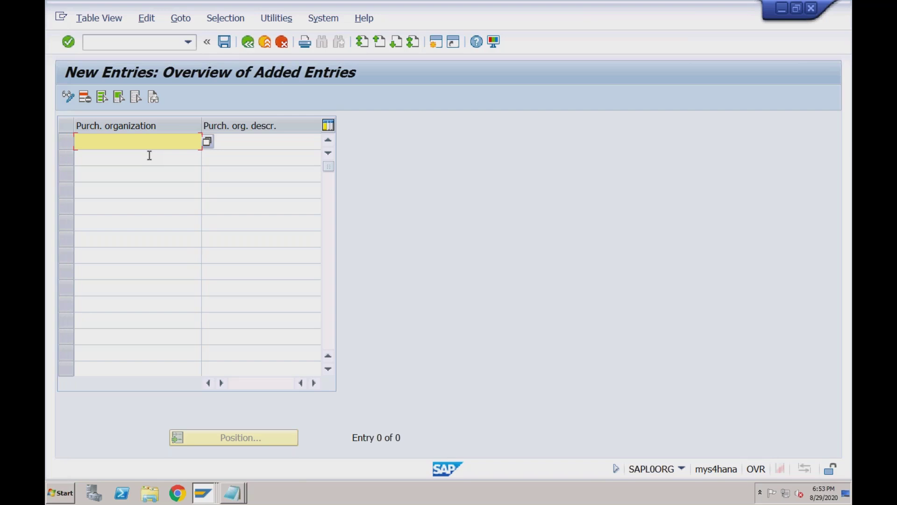
# Step: Enter purchasing organization RC01 with the description "Purch Org for RC01"
pyautogui.write('RC01')
pyautogui.press('Tab')
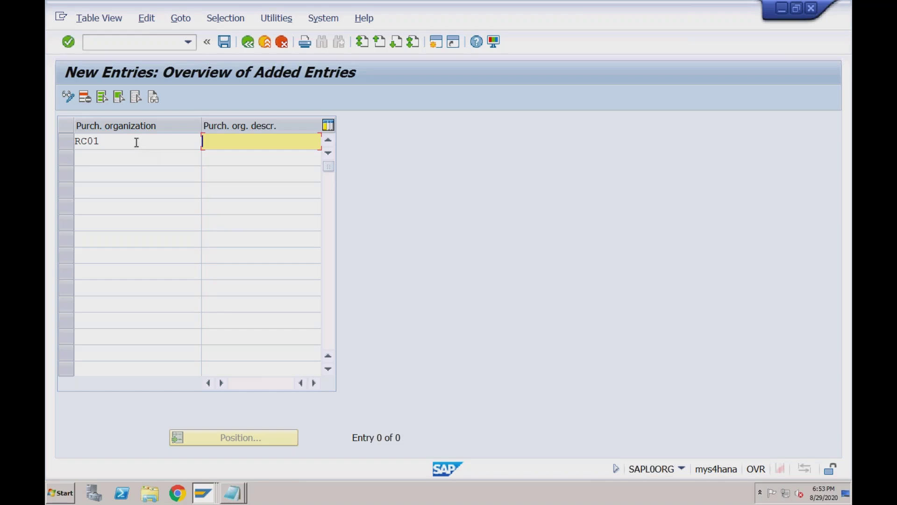
pyautogui.click(136, 142)
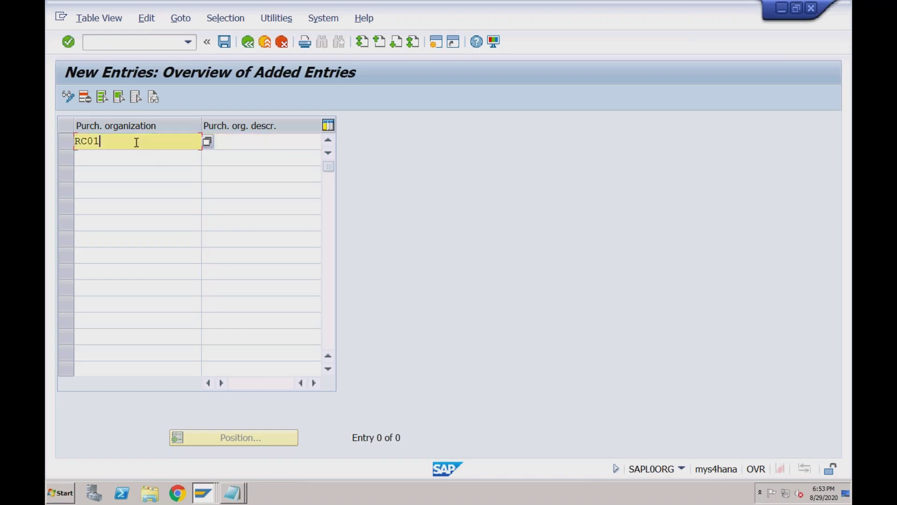
pyautogui.click(229, 142)
pyautogui.write('Purch Org for ')
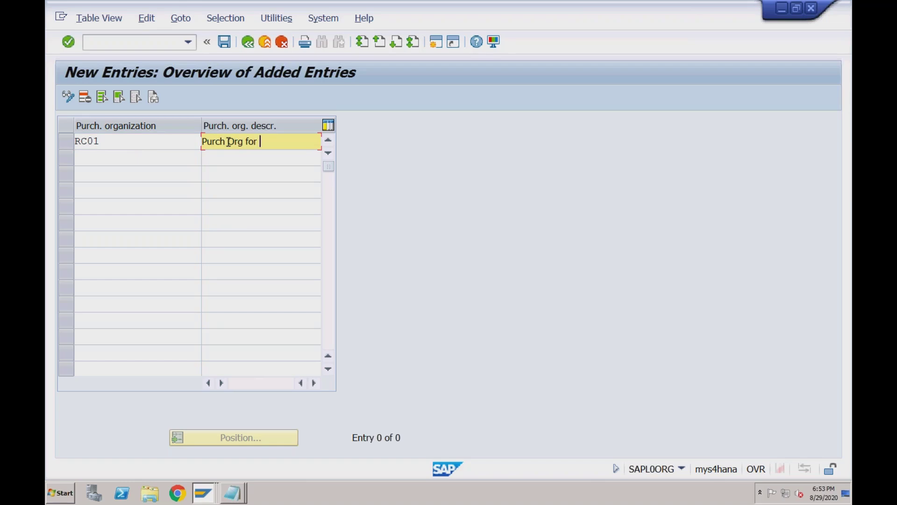
pyautogui.write('Plant')
pyautogui.press('BackSpace')
pyautogui.press('BackSpace')
pyautogui.press('BackSpace')
pyautogui.press('BackSpace')
pyautogui.press('BackSpace')
pyautogui.write('RC01')
pyautogui.press('Return')
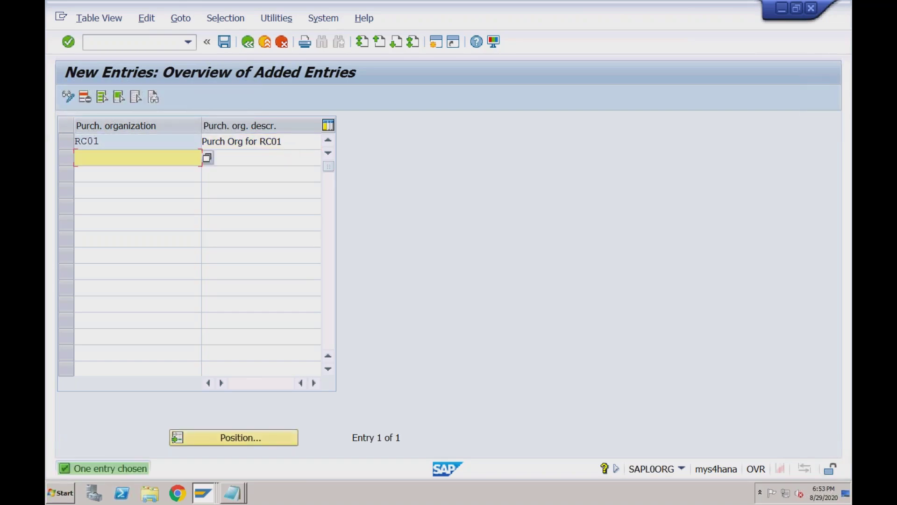
# Step: Save the new purchasing organization in the proposed customizing request and return to the implementation guide structure
pyautogui.click(225, 45)
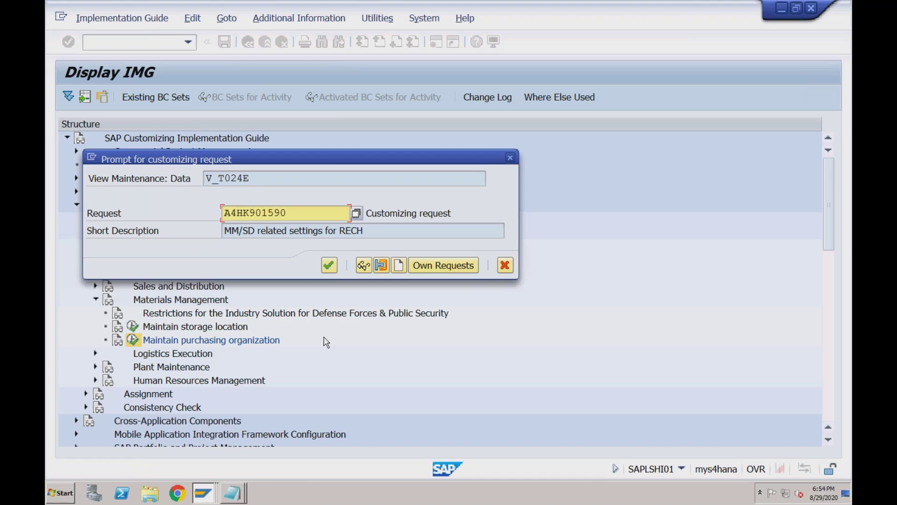
pyautogui.click(329, 265)
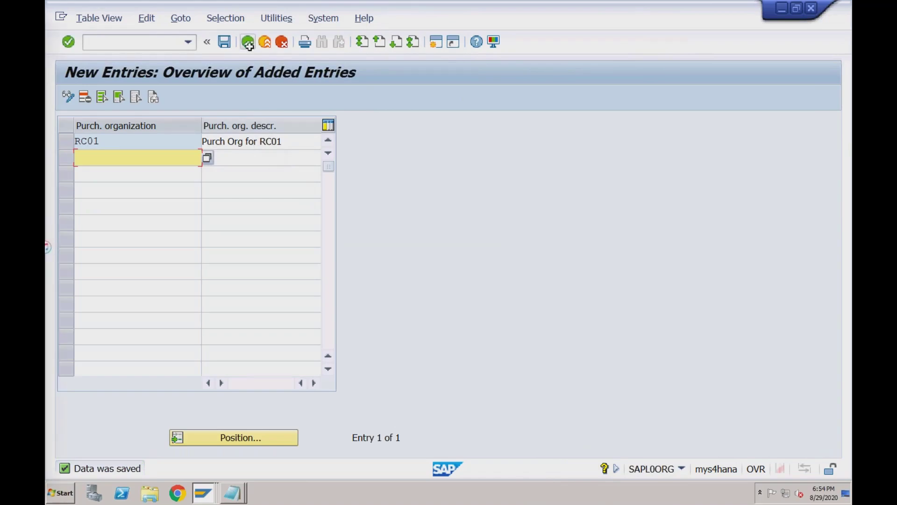
pyautogui.click(249, 42)
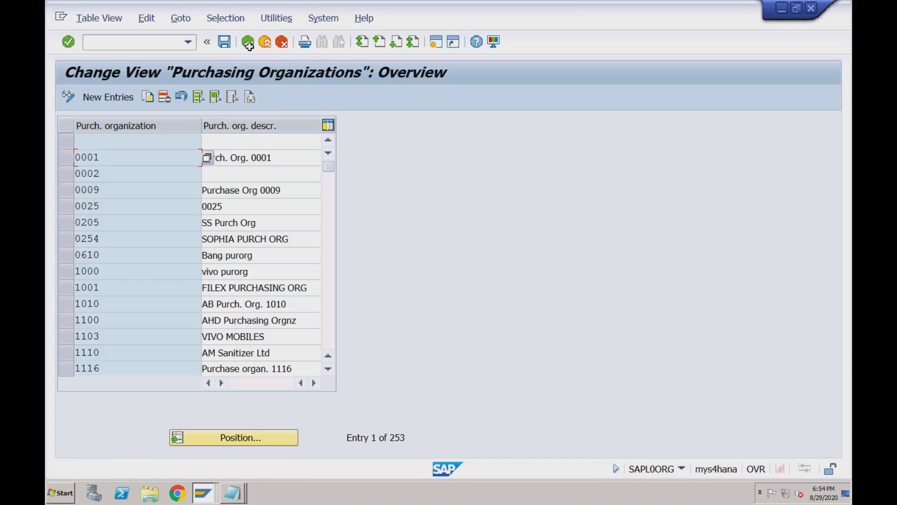
pyautogui.click(248, 43)
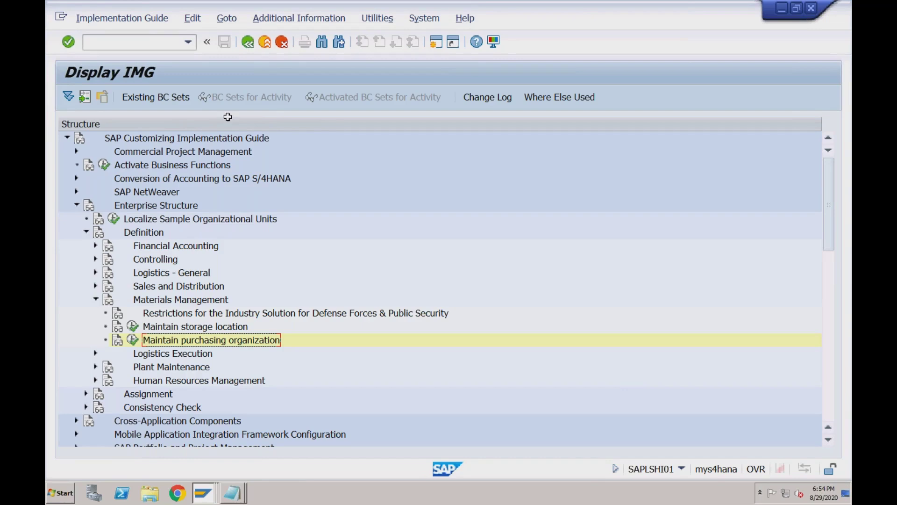
# Step: Collapse Definition, expand Materials Management under Assignment, and open the activity for assigning a purchasing organization to a company code
pyautogui.click(87, 232)
pyautogui.click(87, 246)
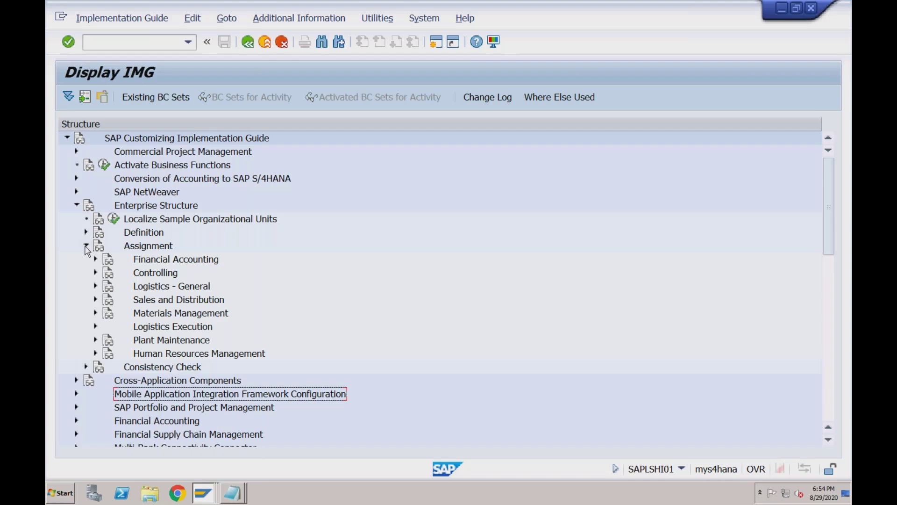
pyautogui.click(140, 313)
pyautogui.click(95, 312)
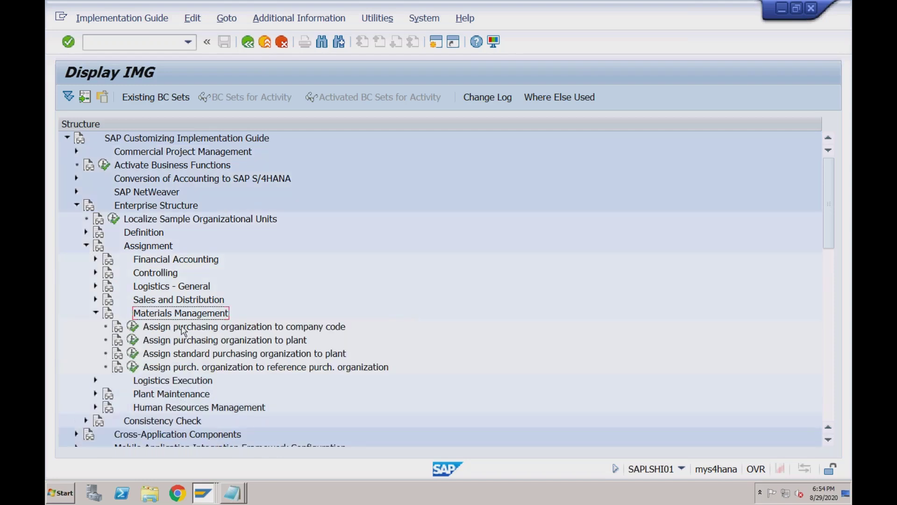
pyautogui.click(196, 329)
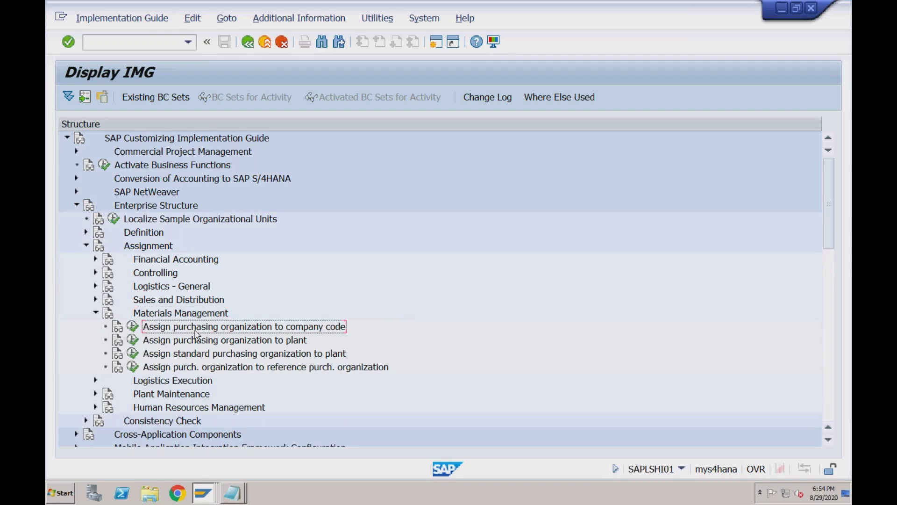
pyautogui.click(219, 343)
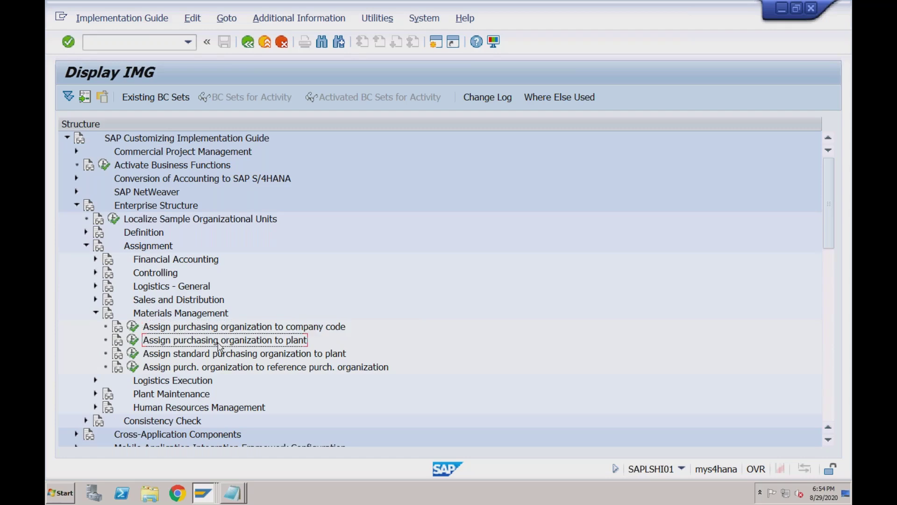
pyautogui.click(219, 330)
pyautogui.click(216, 343)
pyautogui.click(132, 326)
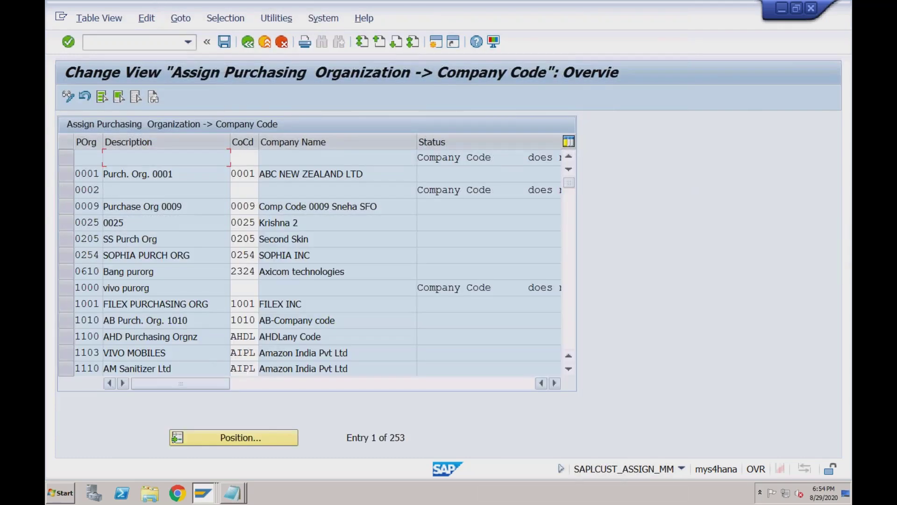
# Step: Position the company code assignment list at purchasing organization RC01
pyautogui.click(229, 439)
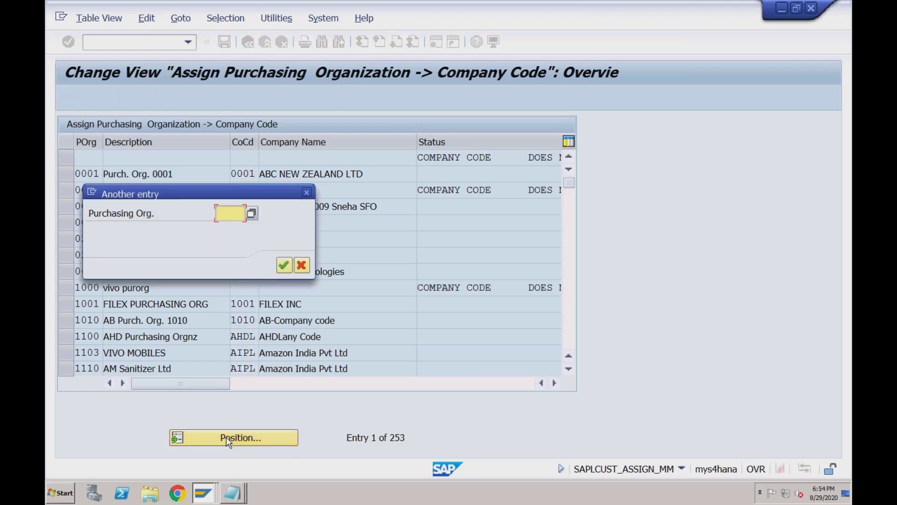
pyautogui.write('rc01')
pyautogui.press('Return')
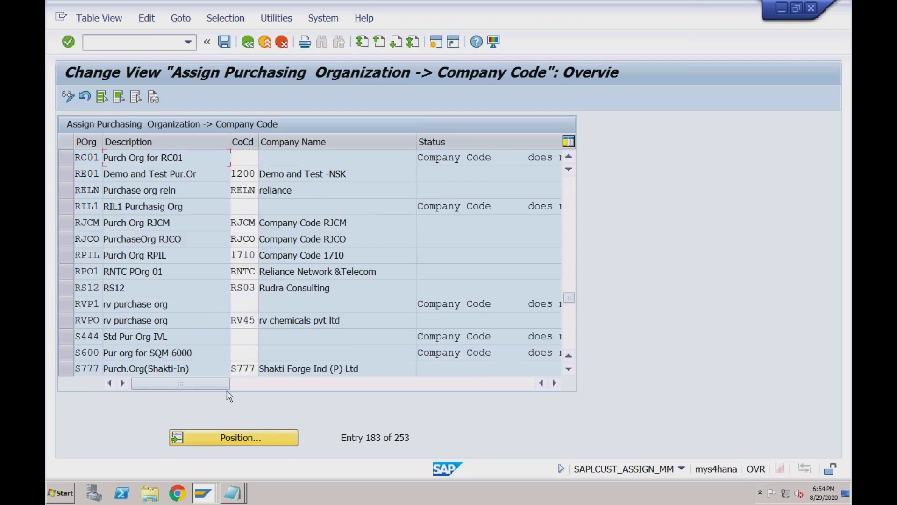
pyautogui.click(245, 158)
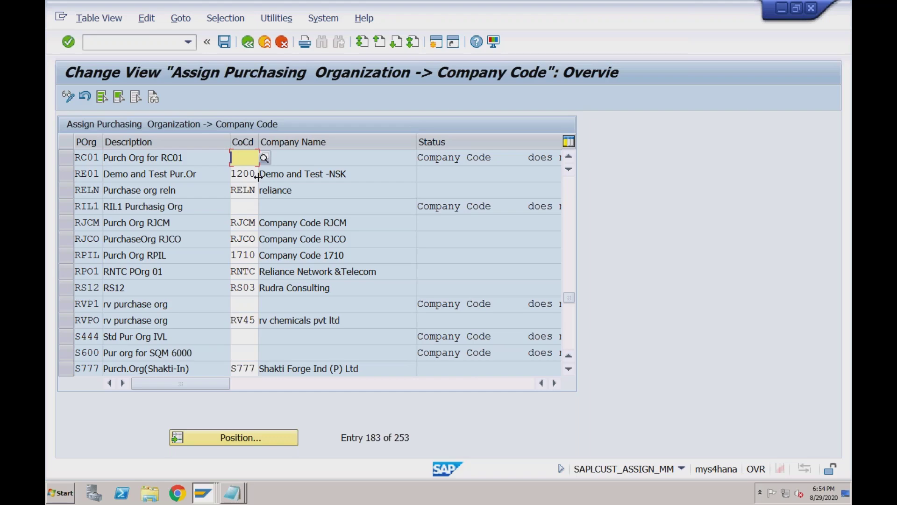
pyautogui.click(93, 157)
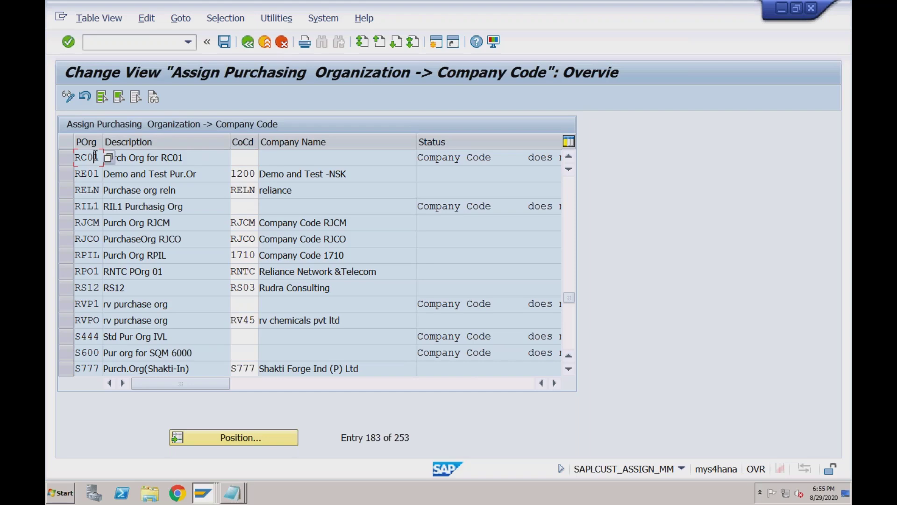
pyautogui.click(242, 159)
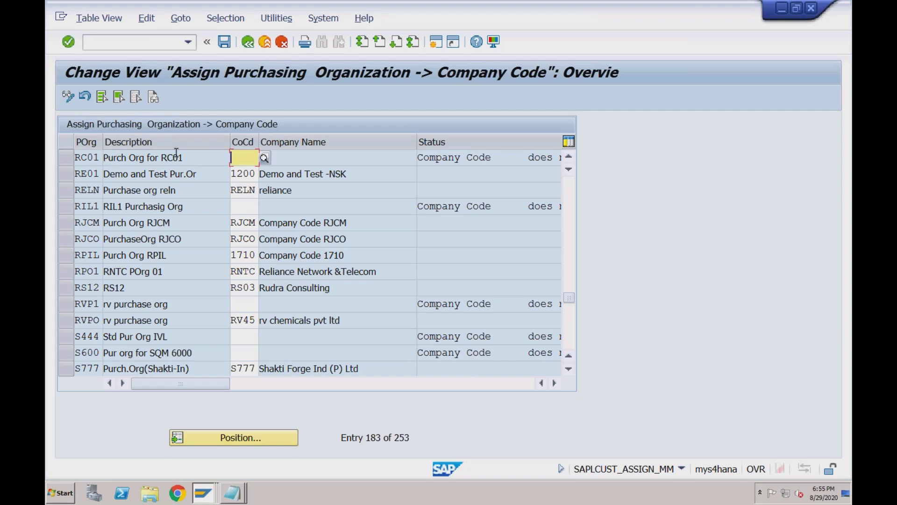
pyautogui.click(95, 158)
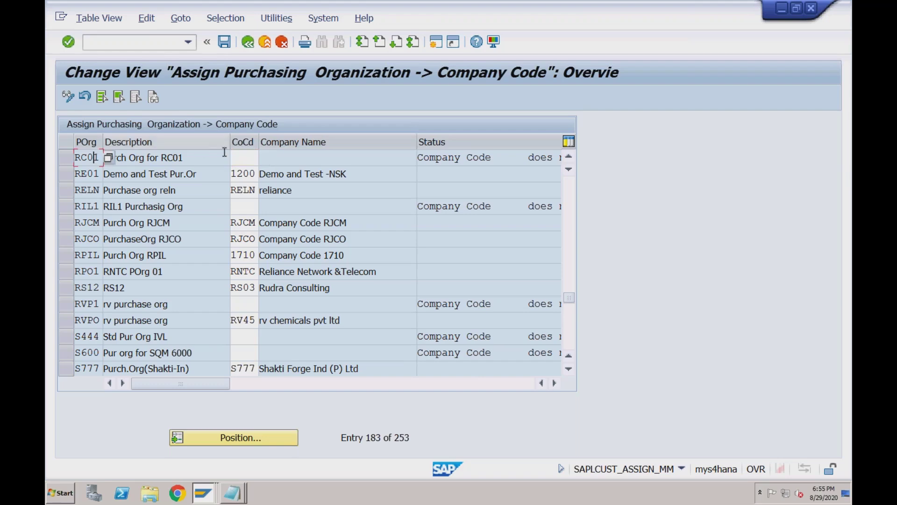
pyautogui.click(243, 158)
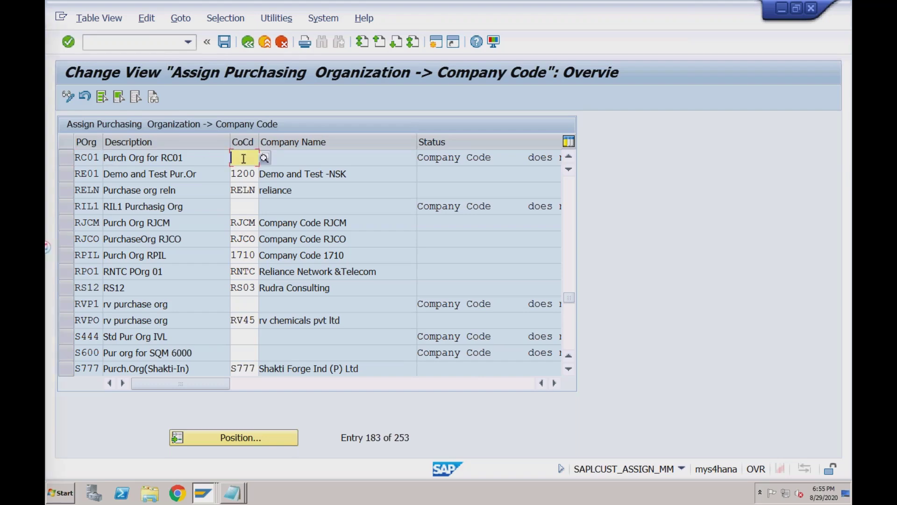
pyautogui.click(95, 158)
pyautogui.click(244, 158)
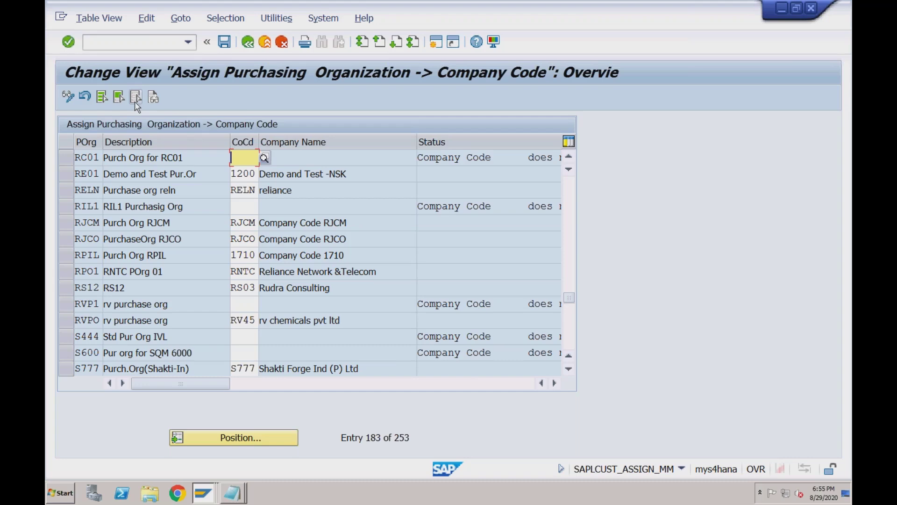
pyautogui.click(93, 156)
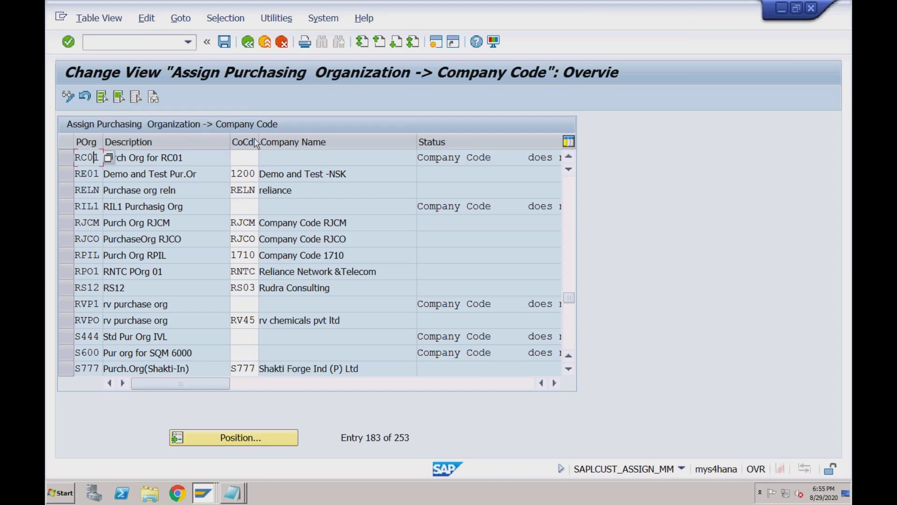
# Step: Assign company code RECH to purchasing organization RC01
pyautogui.click(250, 155)
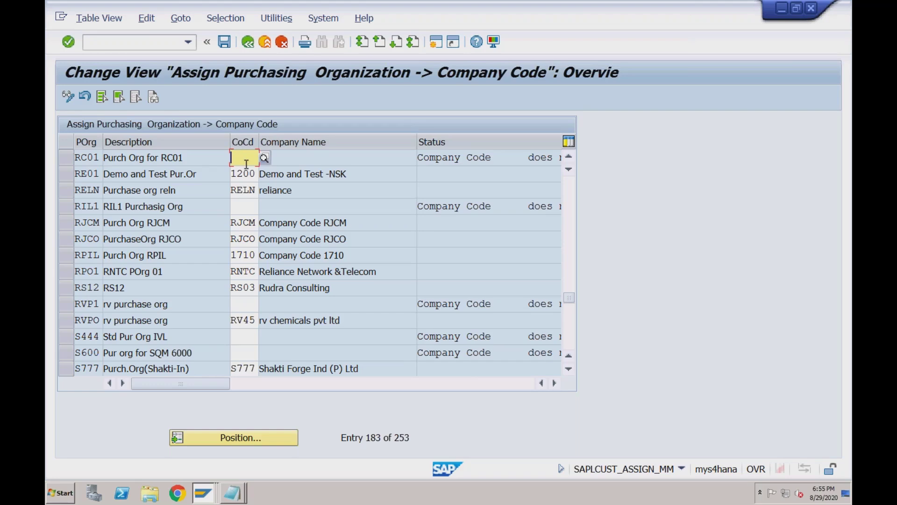
pyautogui.write('RECH')
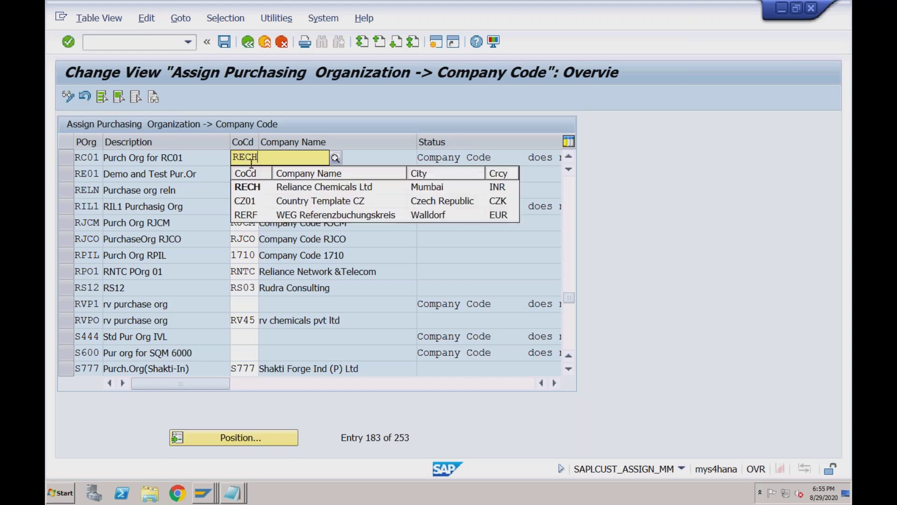
pyautogui.click(255, 188)
pyautogui.click(248, 157)
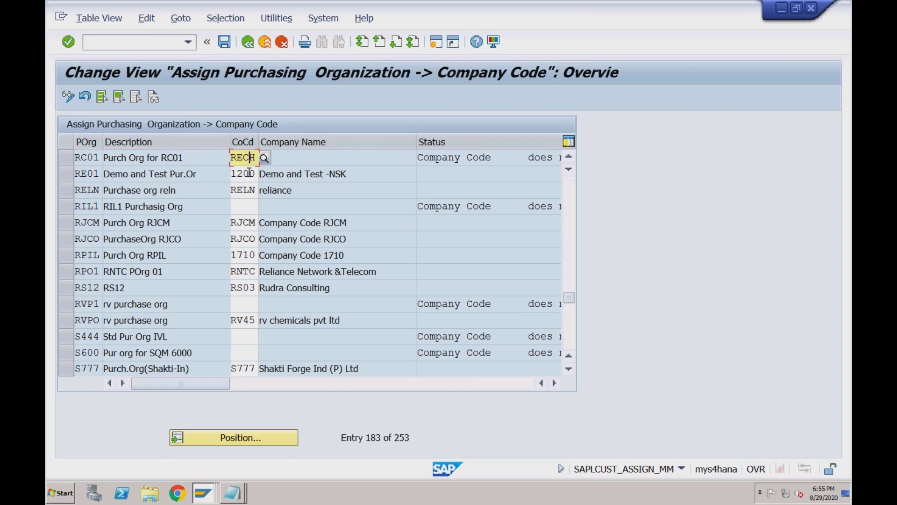
pyautogui.press('Return')
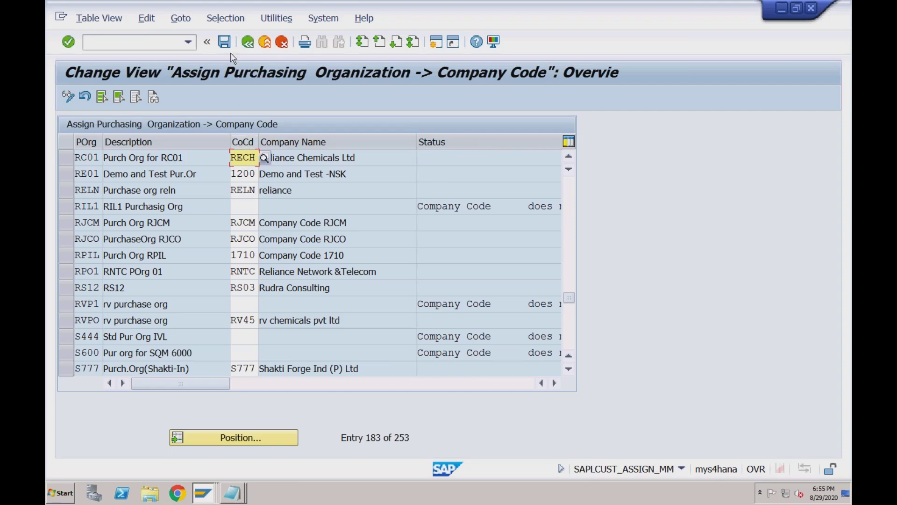
# Step: Save the company code assignment in the proposed customizing request and return to the implementation guide structure
pyautogui.click(225, 42)
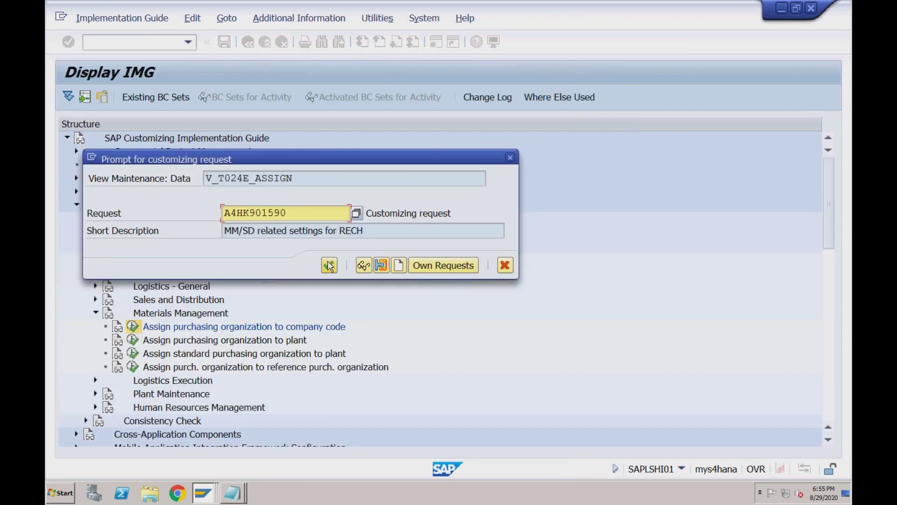
pyautogui.click(329, 263)
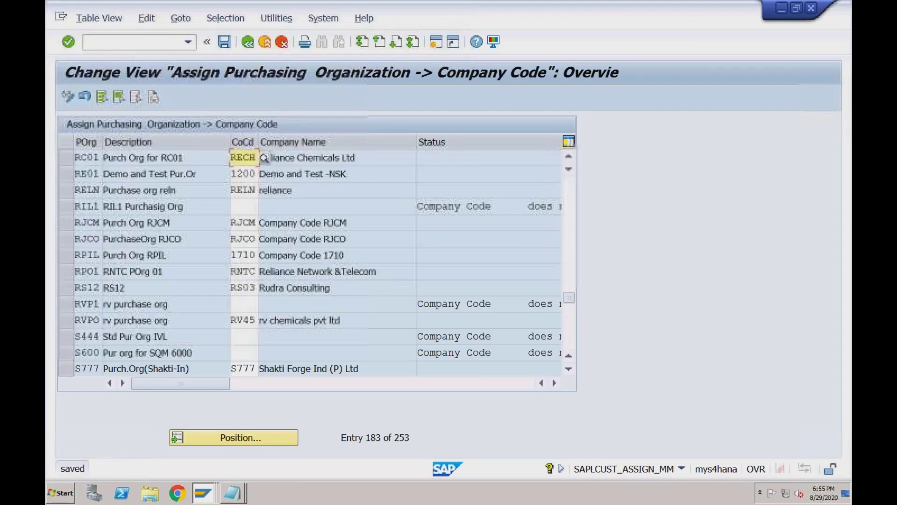
pyautogui.click(248, 43)
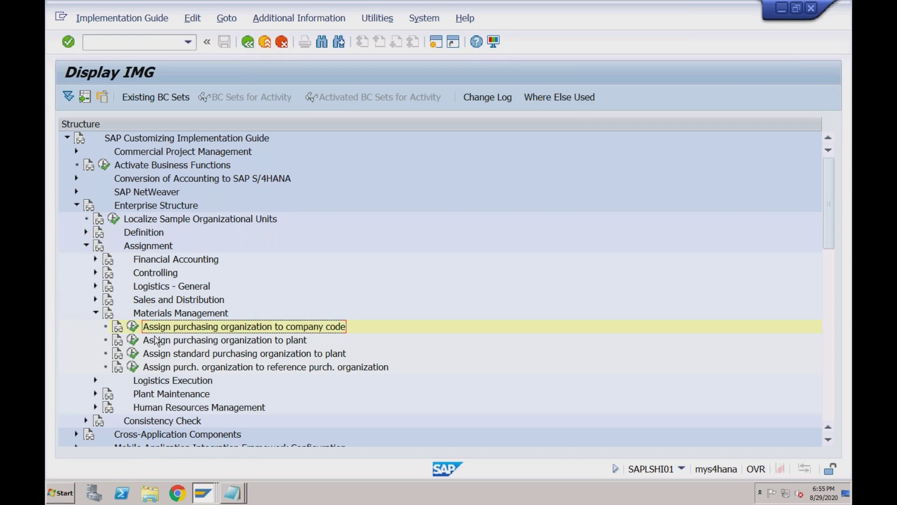
# Step: Open the activity for assigning a purchasing organization to a plant and add a new entry linking purchasing organization RC01 to plant RC01
pyautogui.click(133, 339)
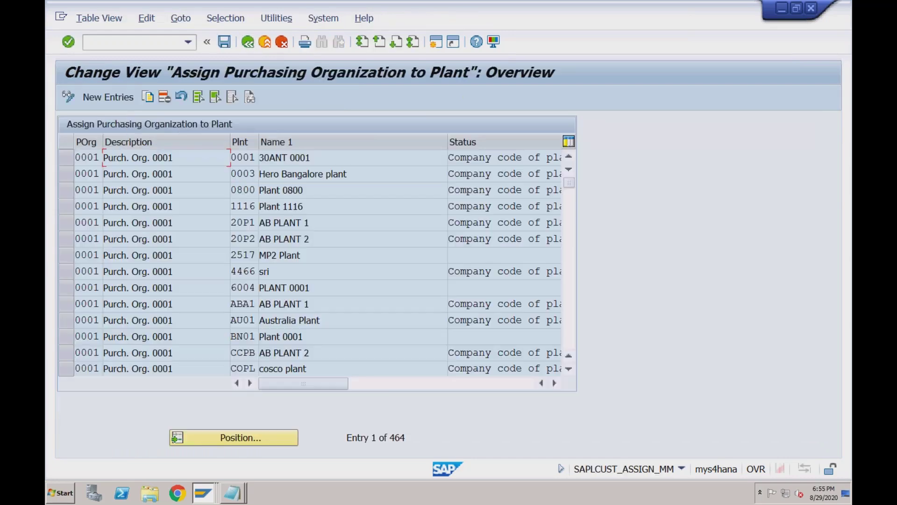
pyautogui.click(116, 97)
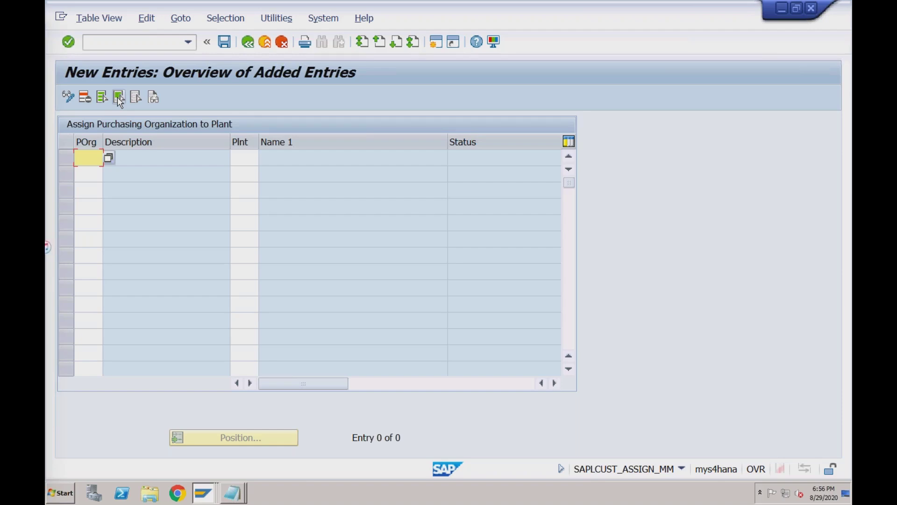
pyautogui.write('RC01')
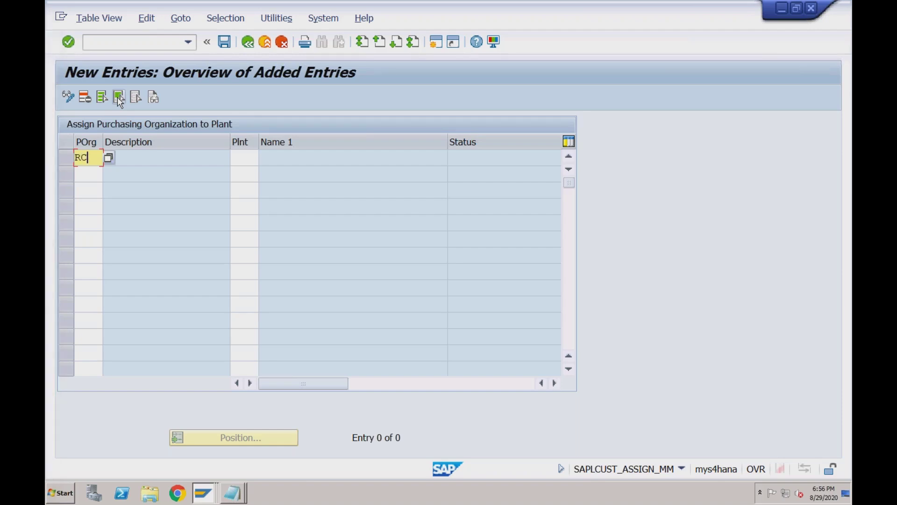
pyautogui.click(250, 159)
pyautogui.write('RC01')
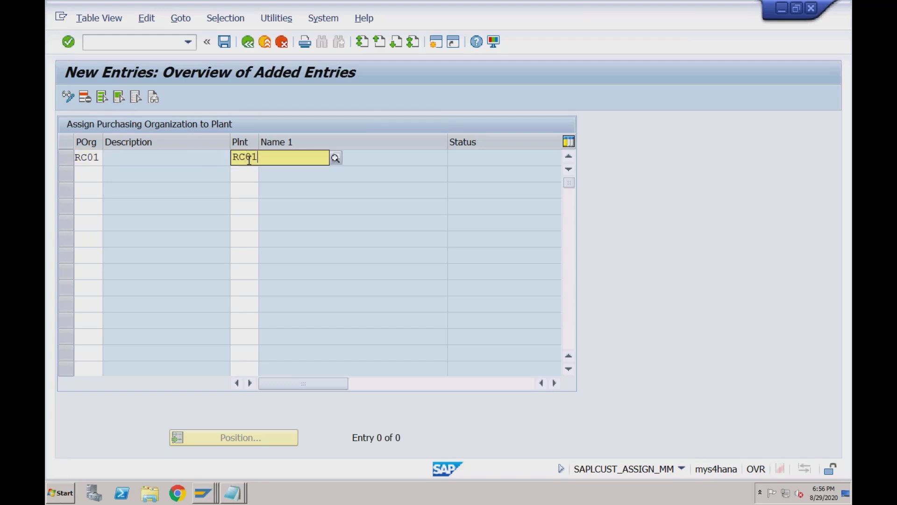
pyautogui.click(243, 188)
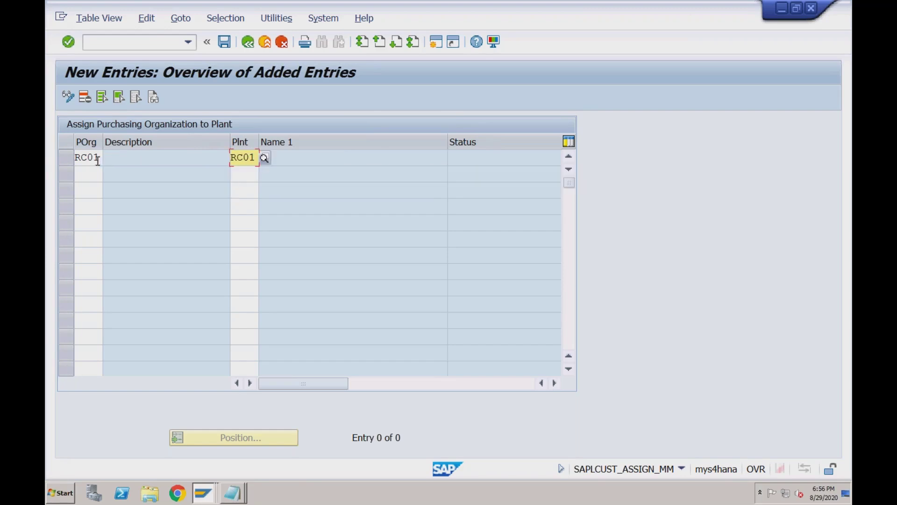
pyautogui.click(95, 158)
pyautogui.click(246, 175)
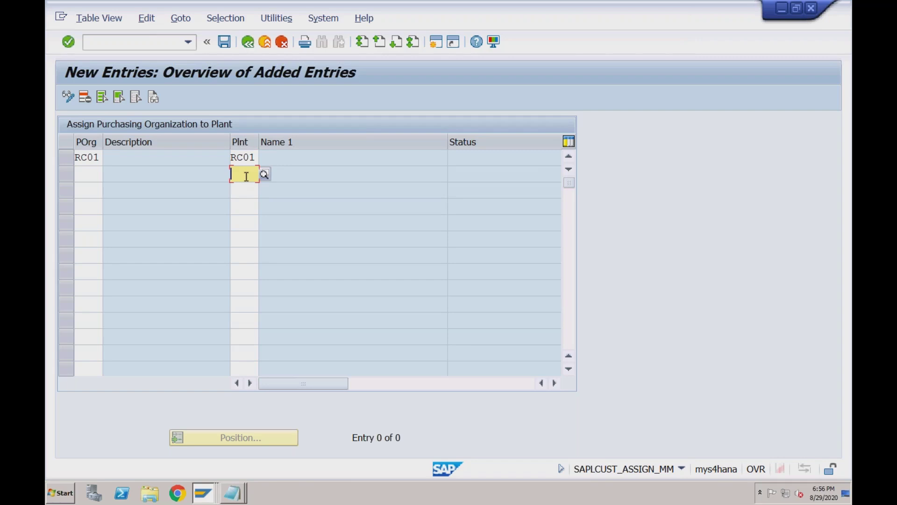
pyautogui.press('Return')
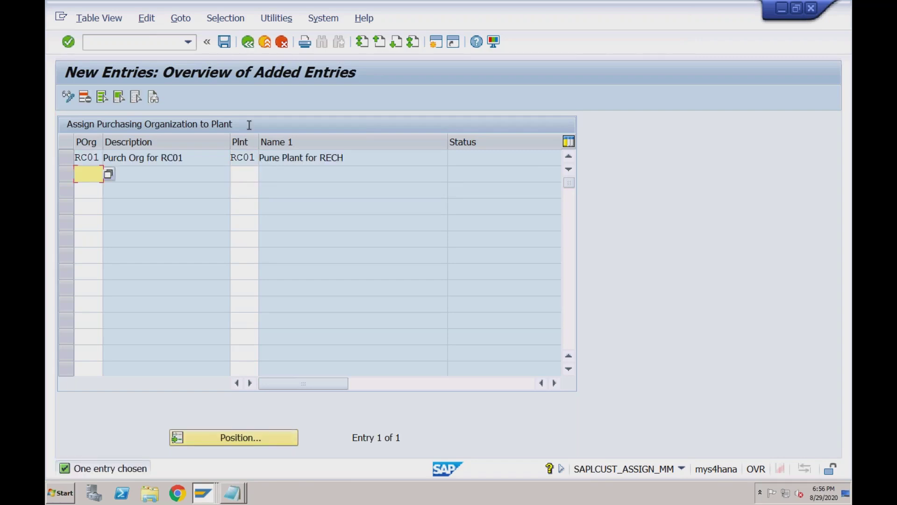
# Step: Save the plant assignment in the proposed customizing request and return to the implementation guide structure
pyautogui.click(225, 43)
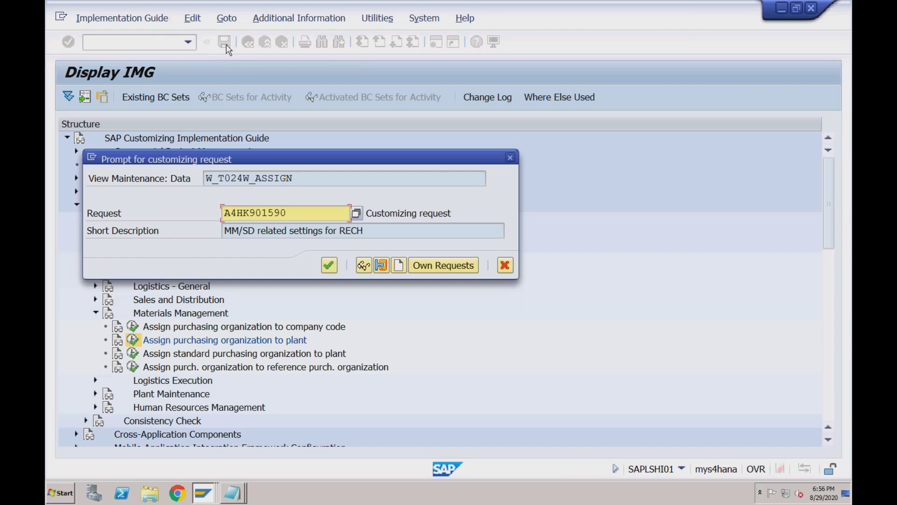
pyautogui.click(329, 265)
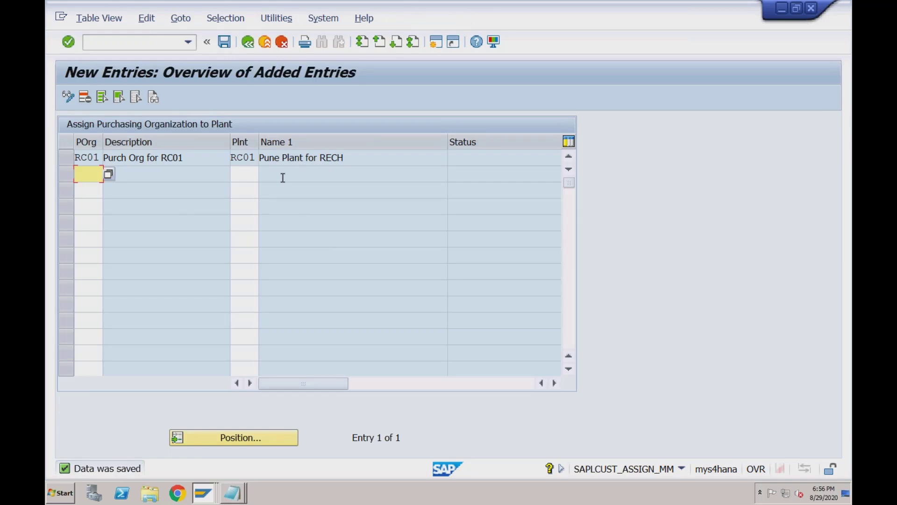
pyautogui.click(92, 155)
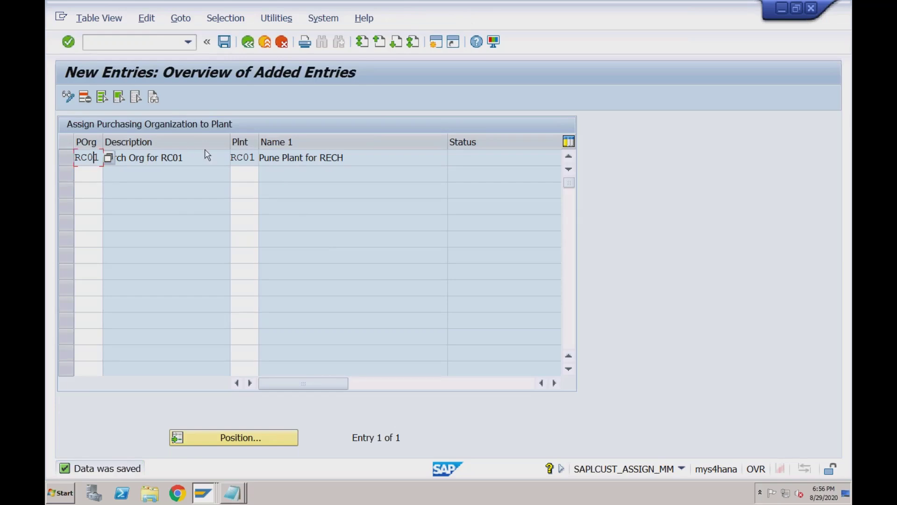
pyautogui.click(243, 158)
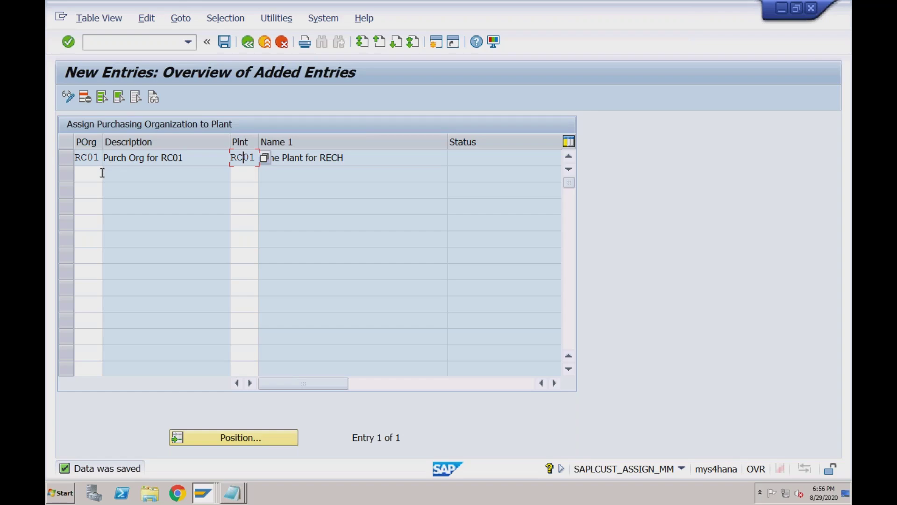
pyautogui.click(248, 41)
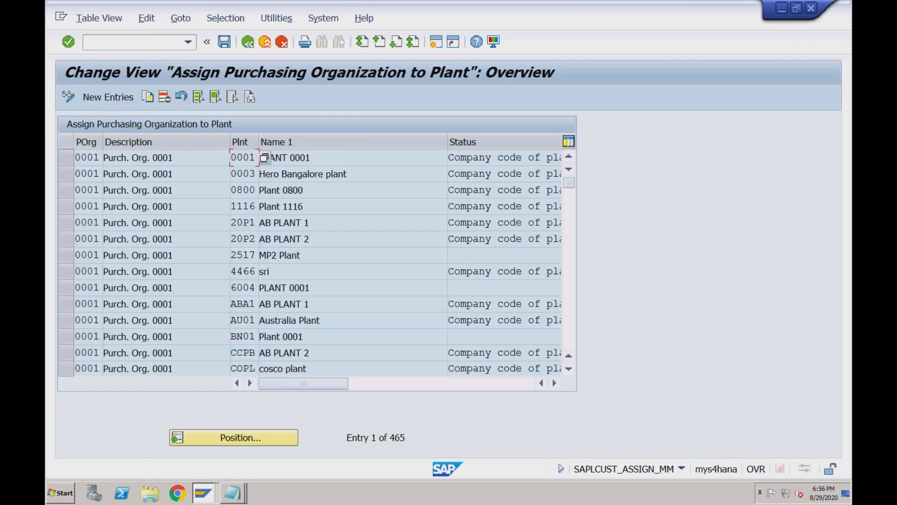
pyautogui.press('F3')
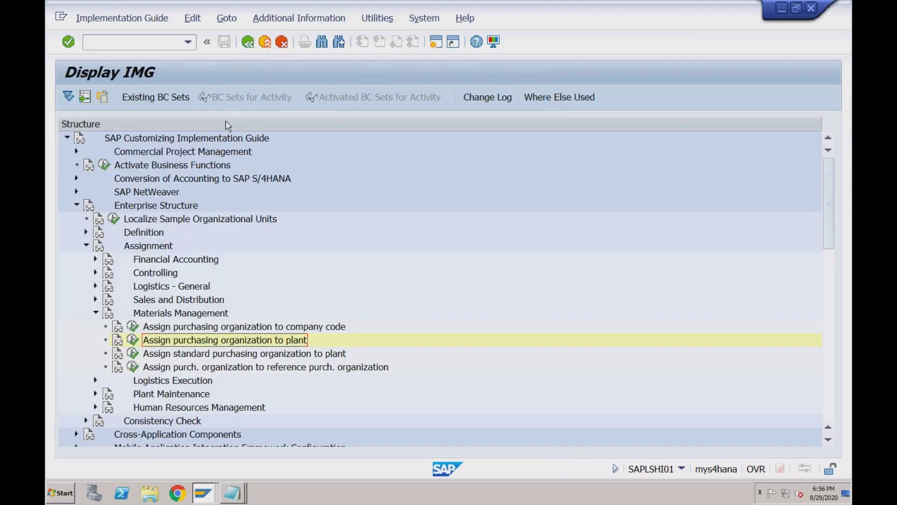
# Step: Reopen the activity for assigning a purchasing organization to a plant and position the list at purchasing organization RC01
pyautogui.click(190, 327)
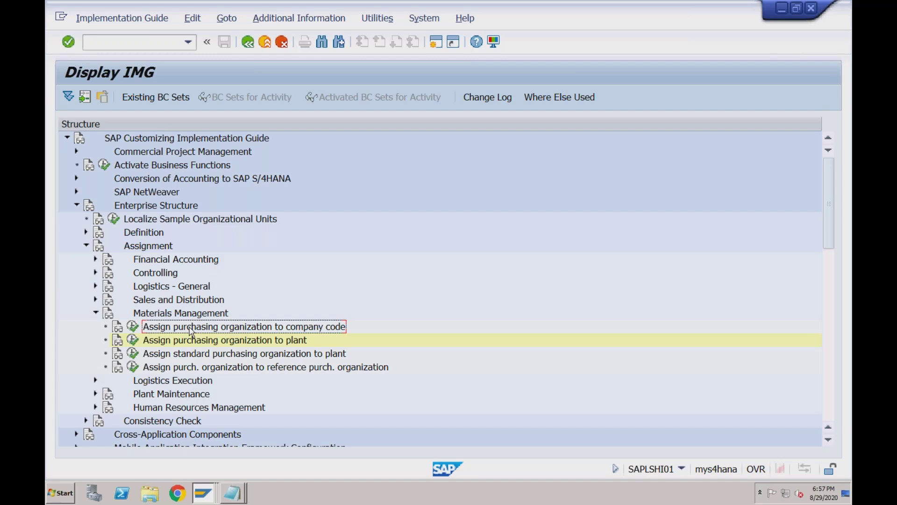
pyautogui.click(134, 340)
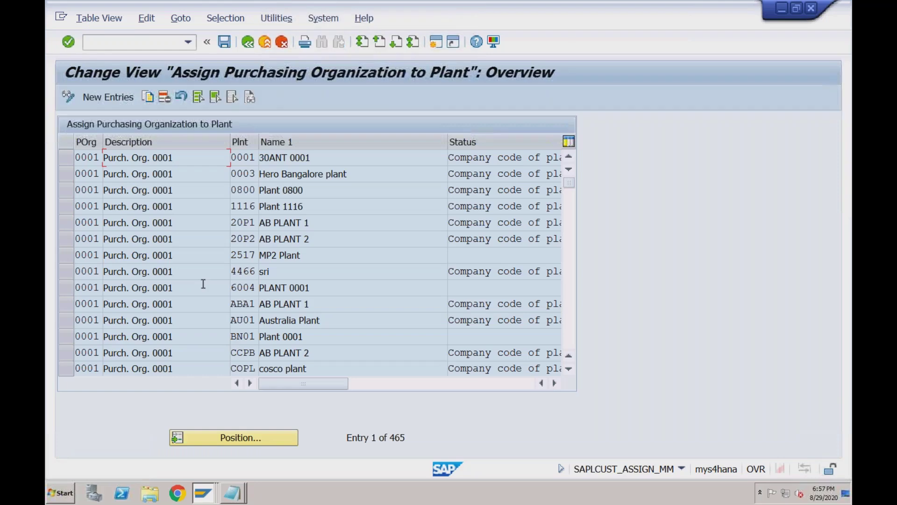
pyautogui.click(224, 442)
pyautogui.write('rc01')
pyautogui.press('Return')
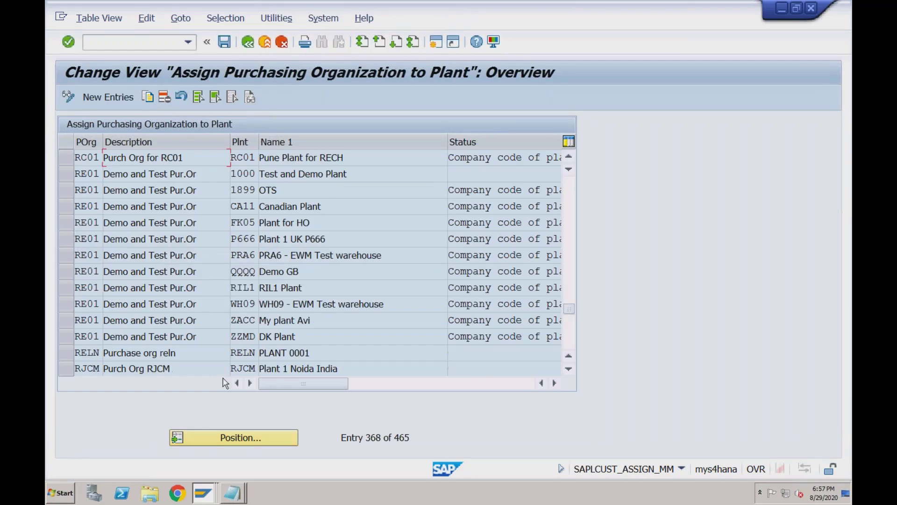
# Step: Delete the assignment of purchasing organization RC01 to plant RC01 and start saving the deletion
pyautogui.doubleClick(252, 159)
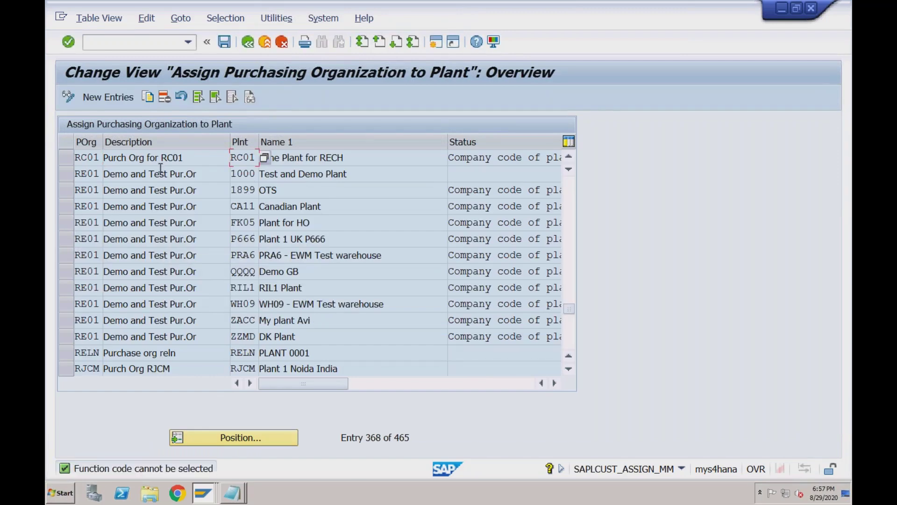
pyautogui.click(66, 158)
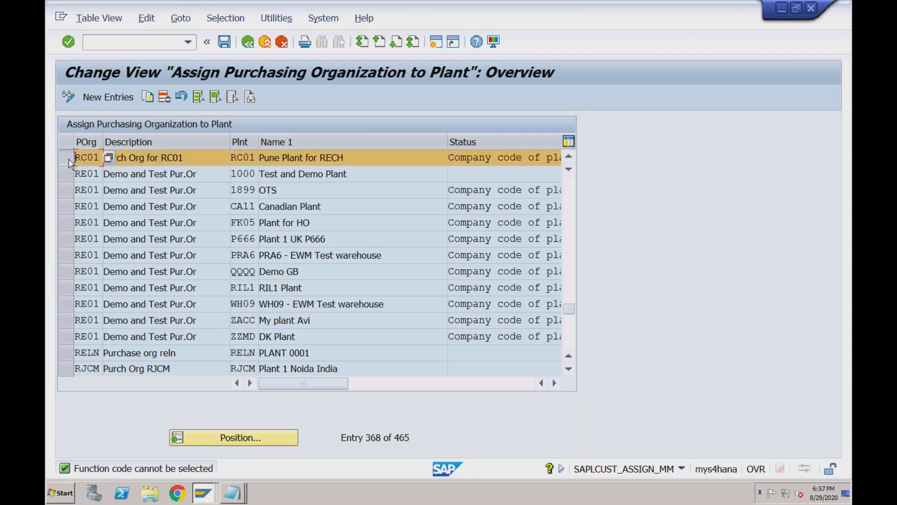
pyautogui.click(163, 99)
pyautogui.click(224, 43)
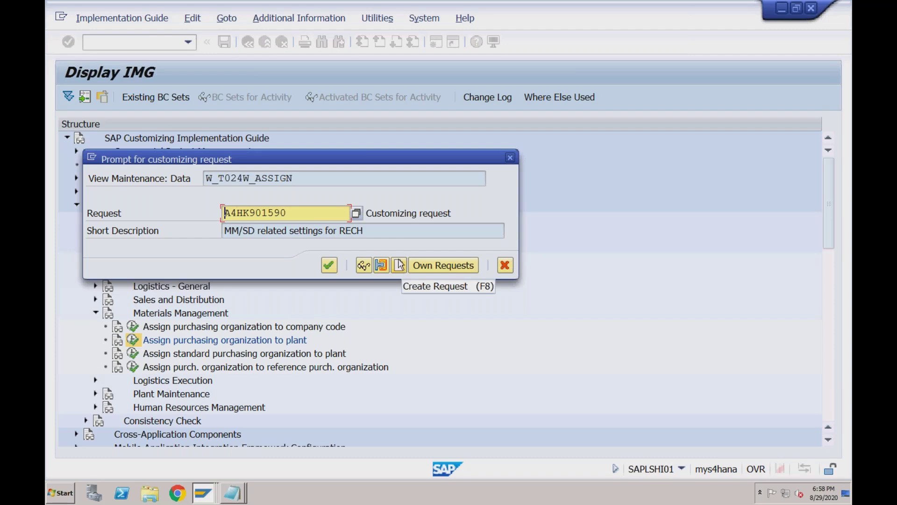
# Step: Look through the available customizing requests for the save, then close the list without choosing another one
pyautogui.click(326, 213)
pyautogui.click(356, 214)
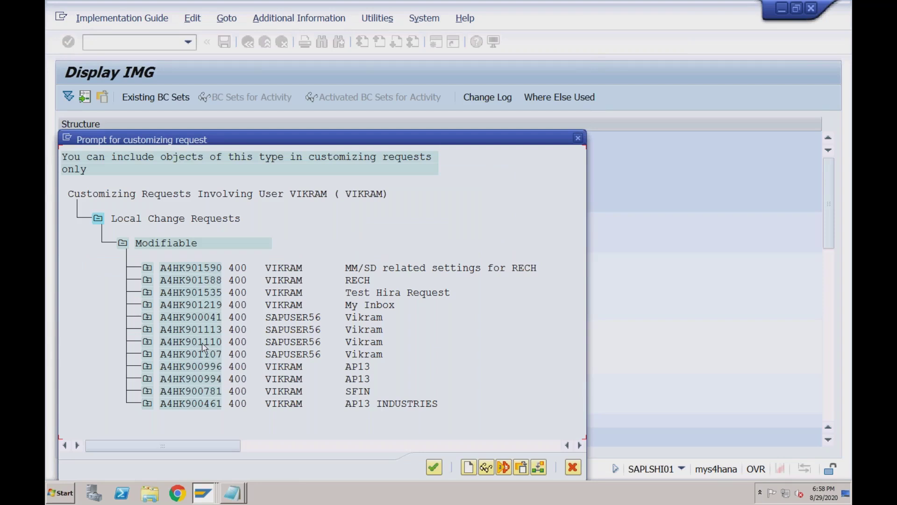
pyautogui.click(202, 280)
pyautogui.click(578, 138)
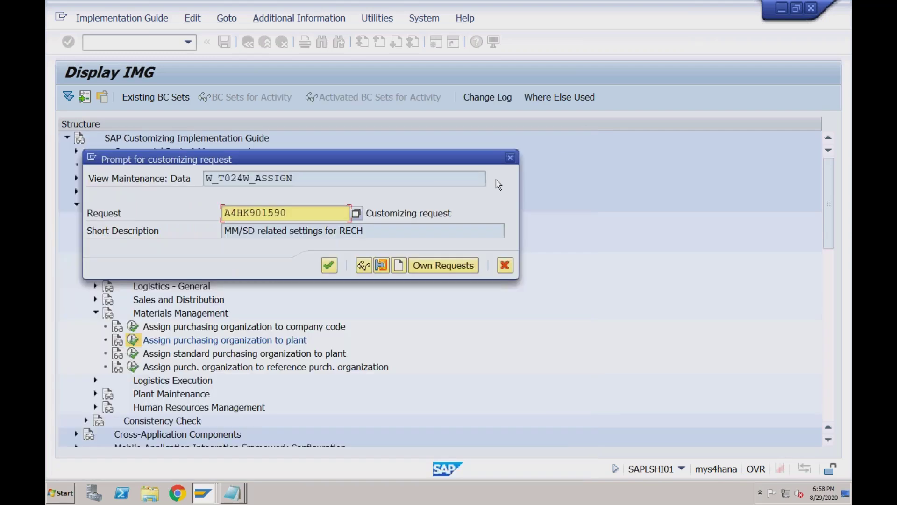
# Step: Switch to the Transport Organizer session and view the Add User dialog for the request "MM/SD related settings for RECH", then cancel it
pyautogui.click(207, 492)
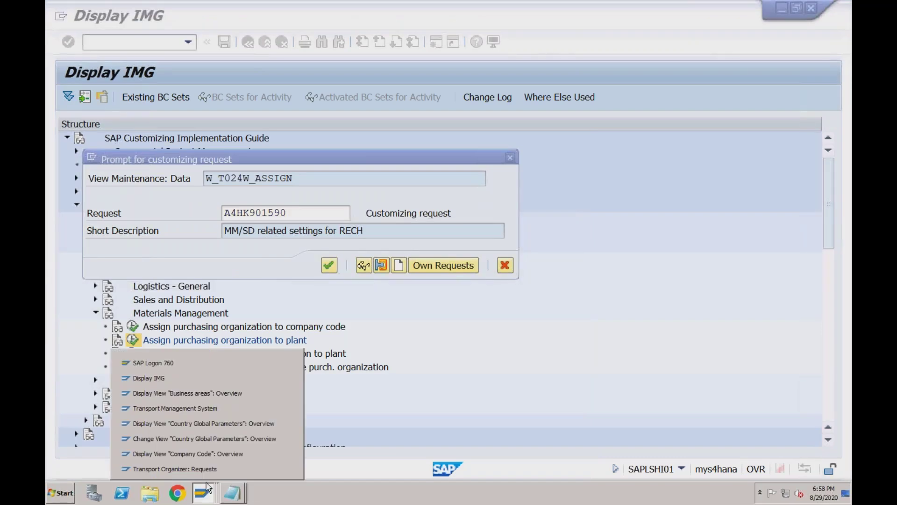
pyautogui.click(210, 469)
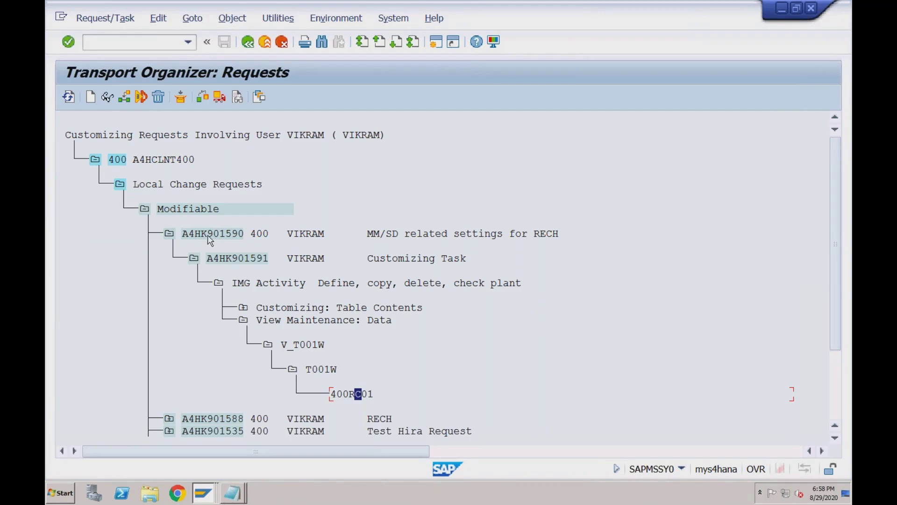
pyautogui.click(192, 233)
pyautogui.click(124, 97)
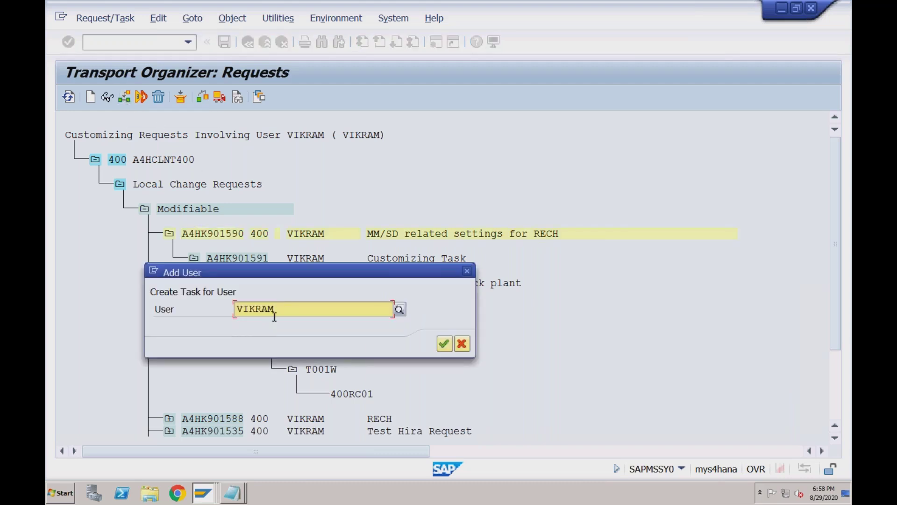
pyautogui.click(466, 271)
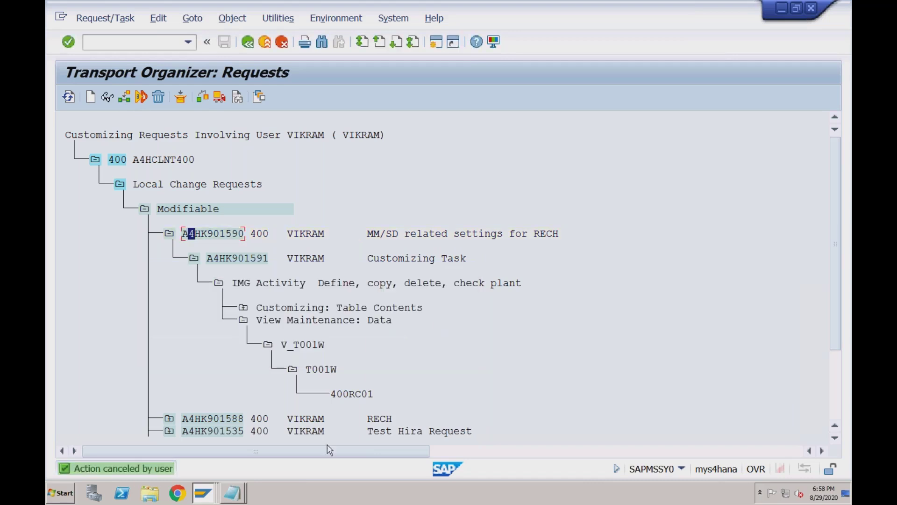
# Step: Return to the Display IMG session and confirm the proposed customizing request to save the deleted plant assignment
pyautogui.click(208, 492)
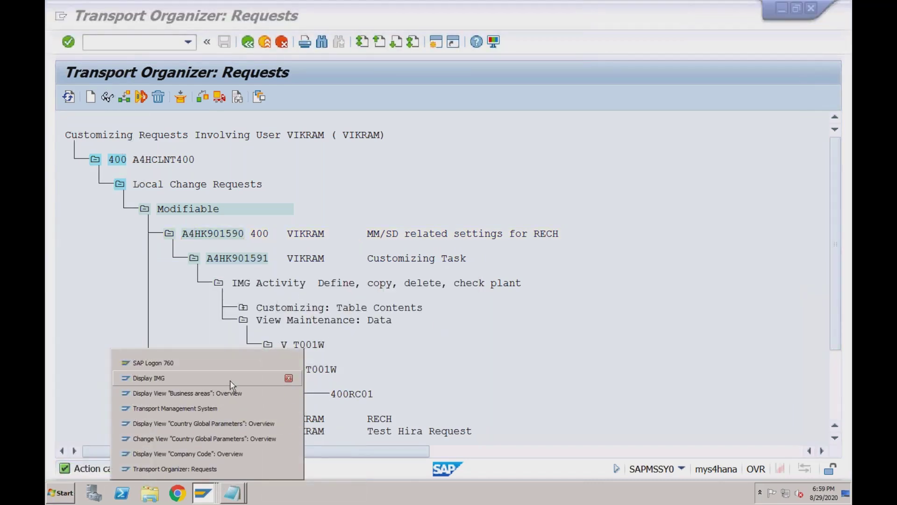
pyautogui.click(230, 379)
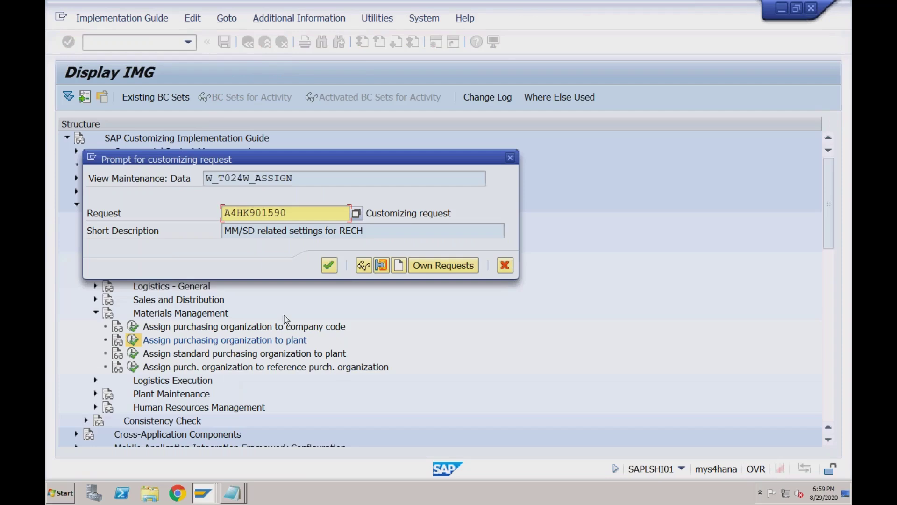
pyautogui.click(329, 266)
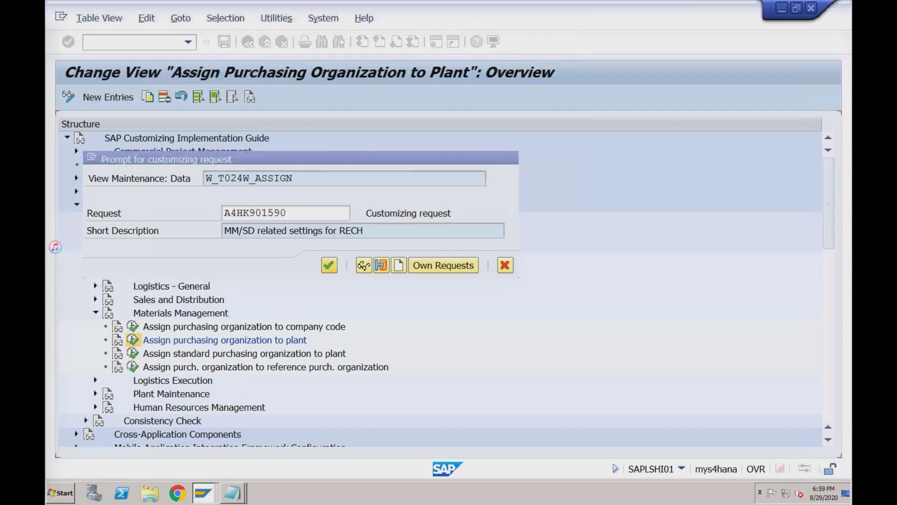
# Step: Add a new entry assigning purchasing organization RC01 to plant RC01 and save it
pyautogui.click(109, 97)
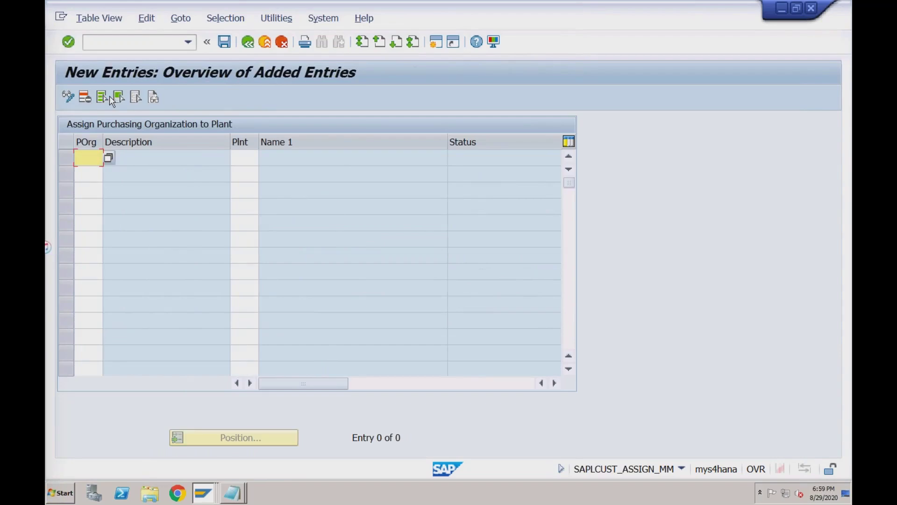
pyautogui.write('RC01')
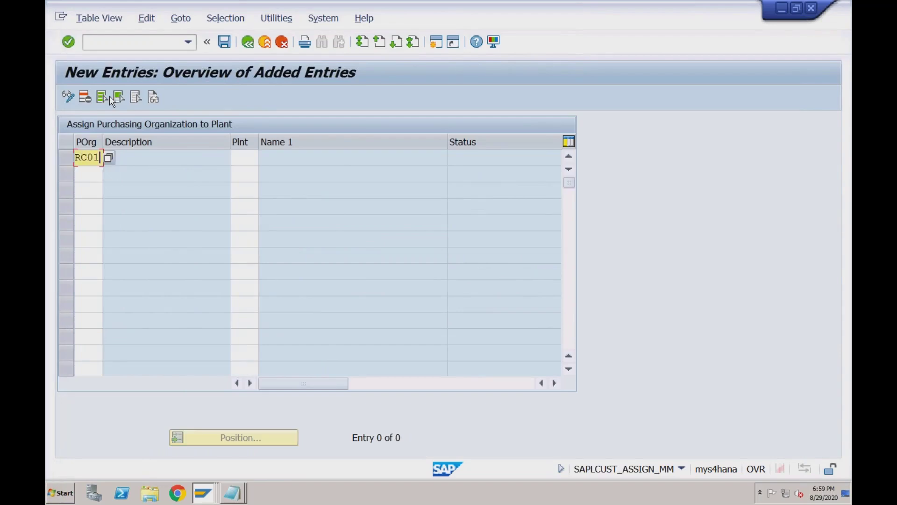
pyautogui.press('Tab')
pyautogui.write('RC01')
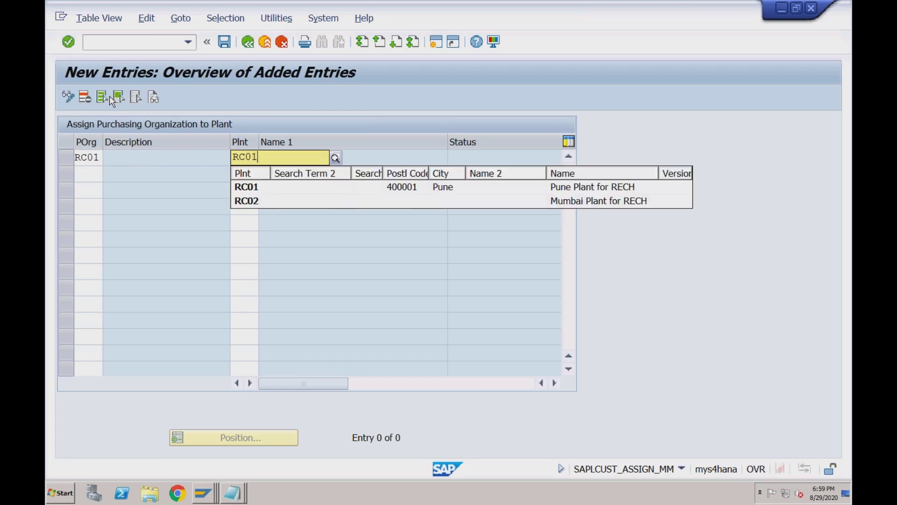
pyautogui.press('Return')
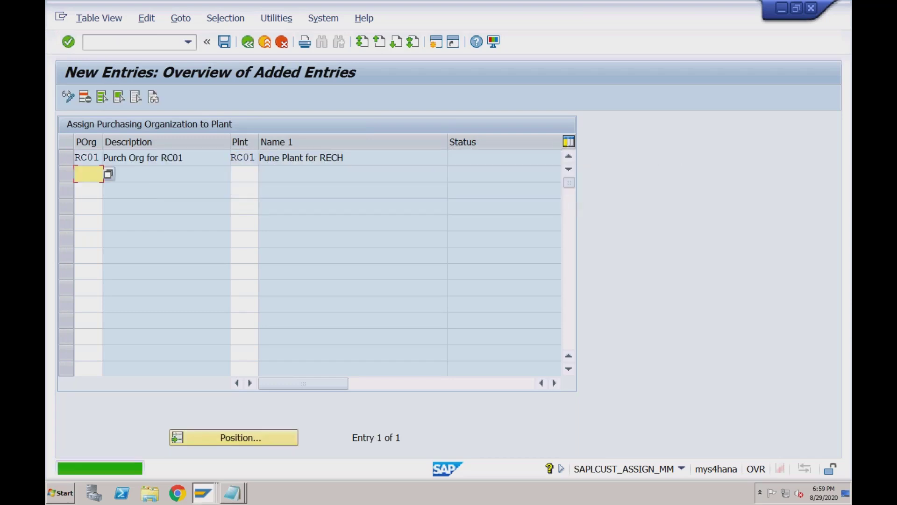
pyautogui.click(225, 42)
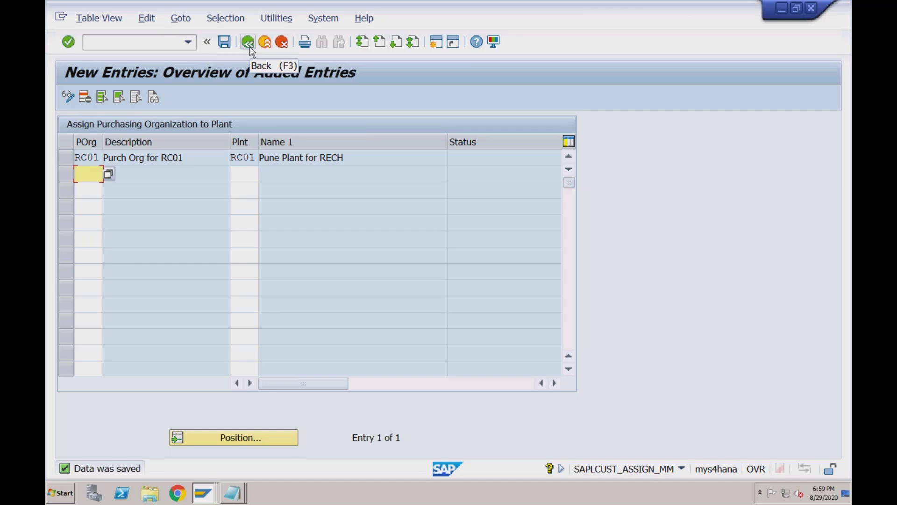
# Step: Add a second new entry assigning purchasing organization RC01 to plant RC02
pyautogui.write('RC01')
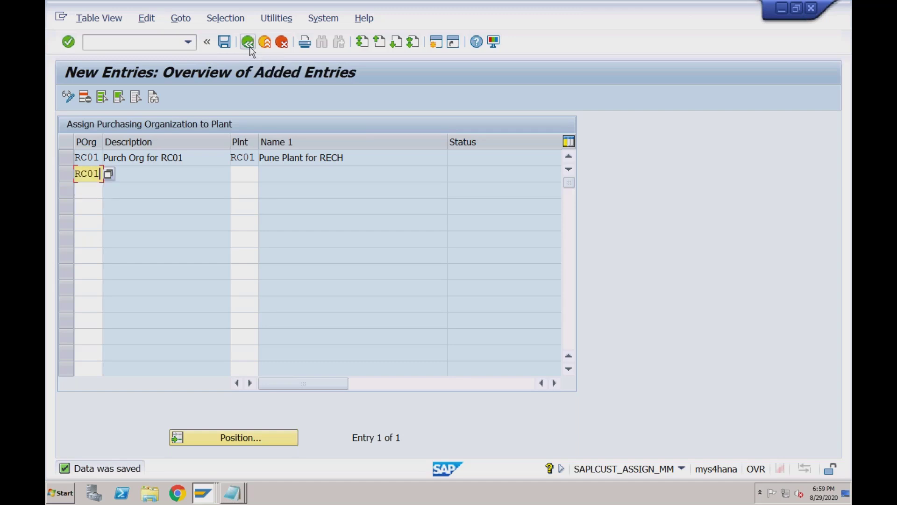
pyautogui.press('Tab')
pyautogui.write('RC02')
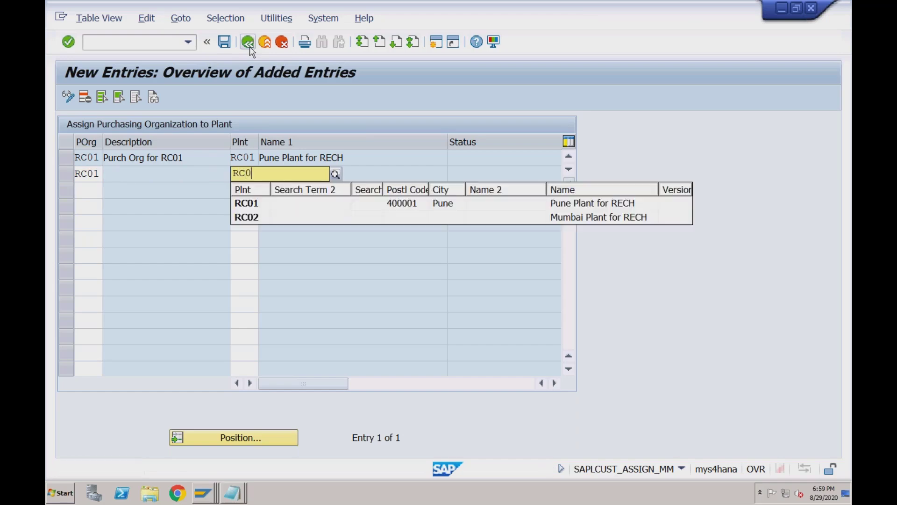
pyautogui.press('Return')
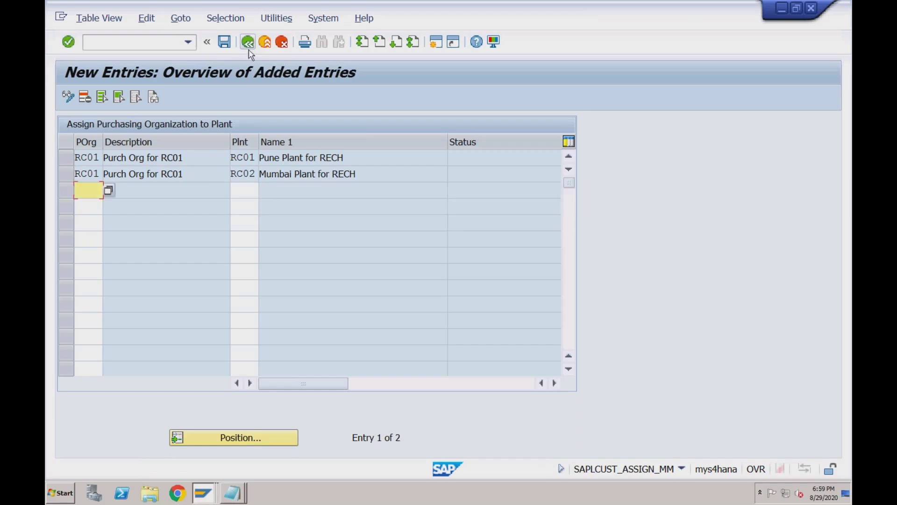
# Step: Exit the new plant assignment entries without saving the changes
pyautogui.click(256, 158)
pyautogui.click(256, 173)
pyautogui.click(89, 158)
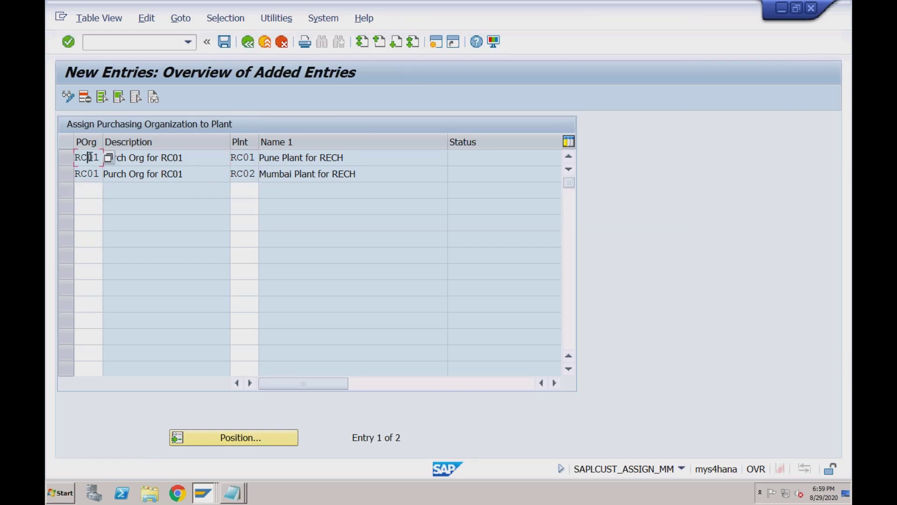
pyautogui.click(93, 189)
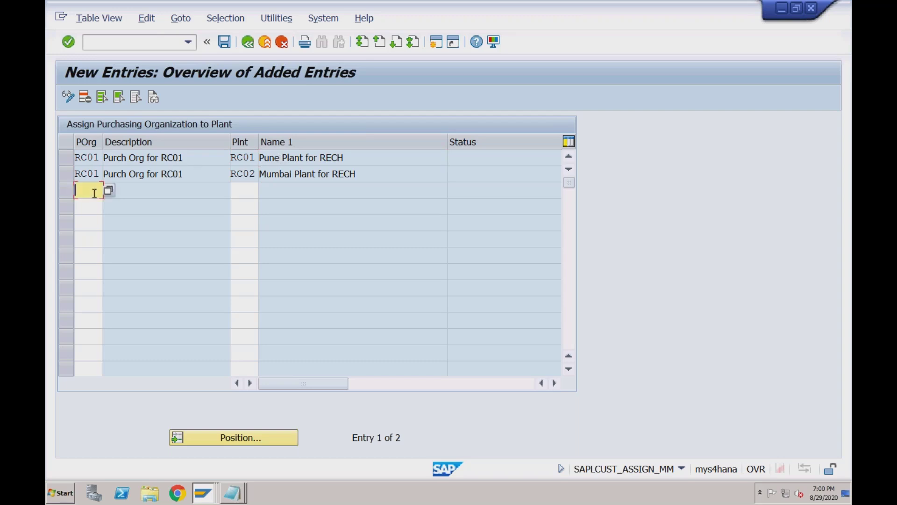
pyautogui.click(93, 157)
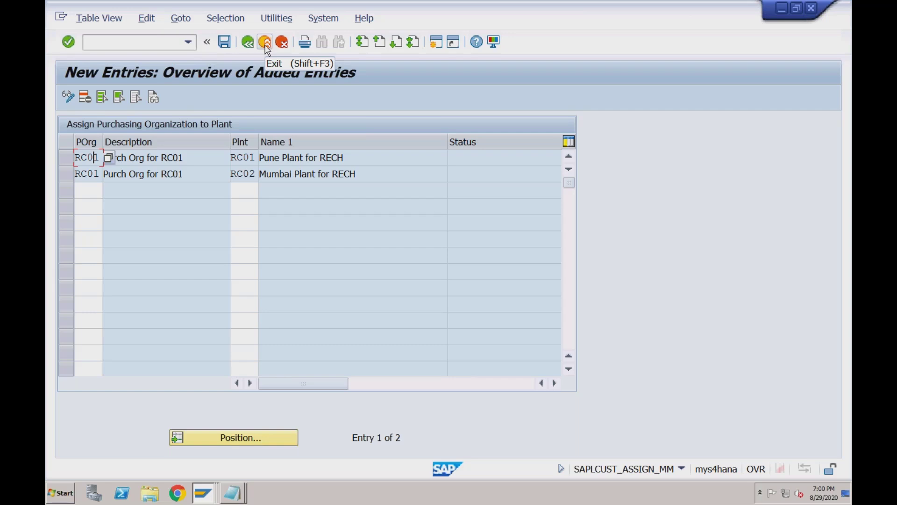
pyautogui.click(248, 188)
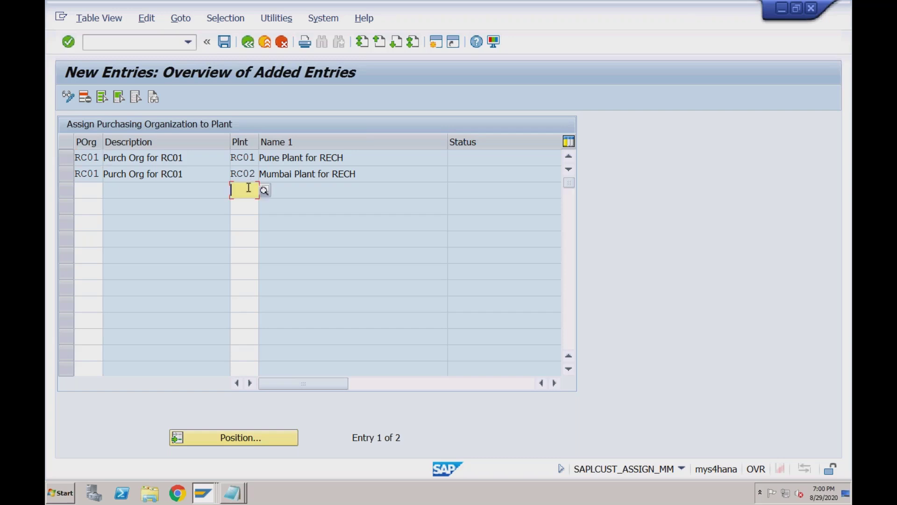
pyautogui.click(94, 188)
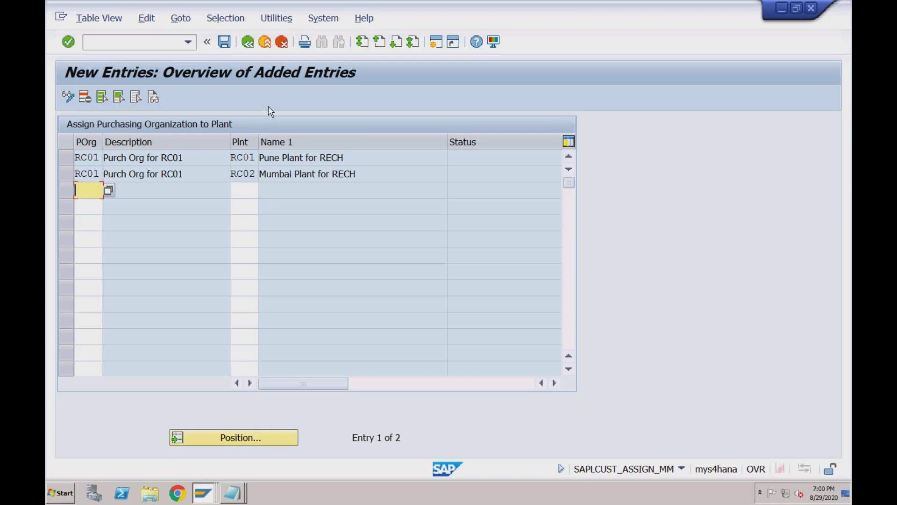
pyautogui.click(265, 42)
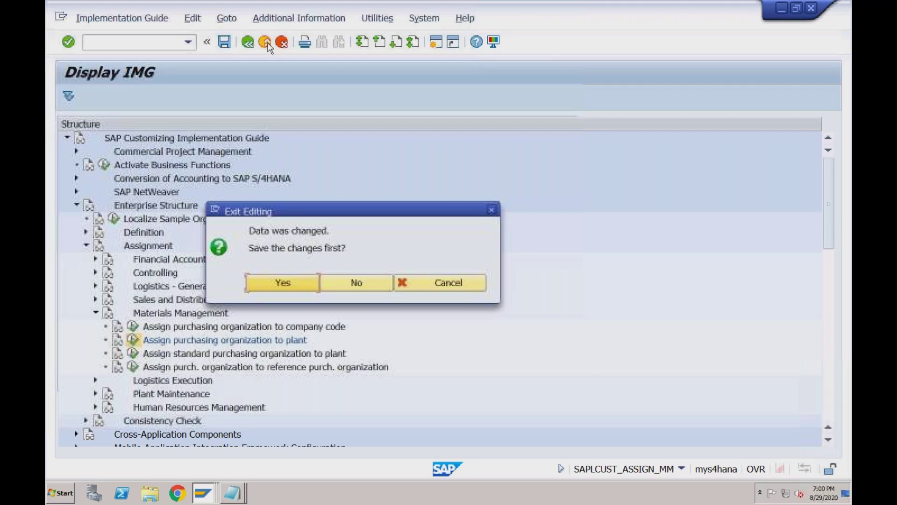
pyautogui.click(342, 283)
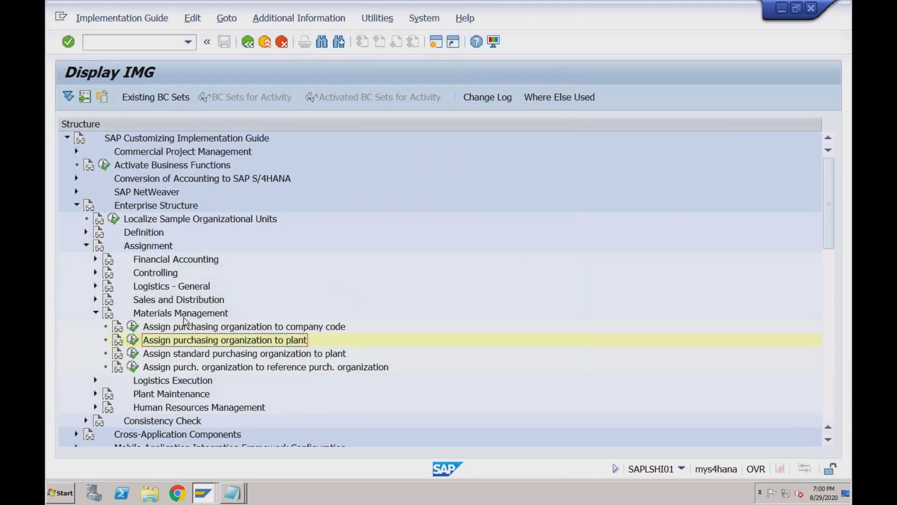
# Step: Reopen the activity for assigning purchasing organizations to plants and add a new entry assigning RC01 to plant RC02
pyautogui.click(133, 340)
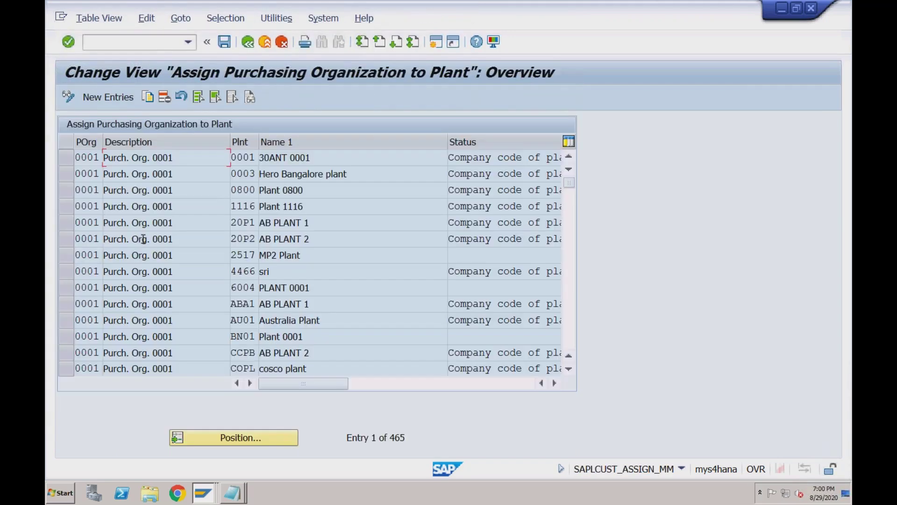
pyautogui.click(122, 99)
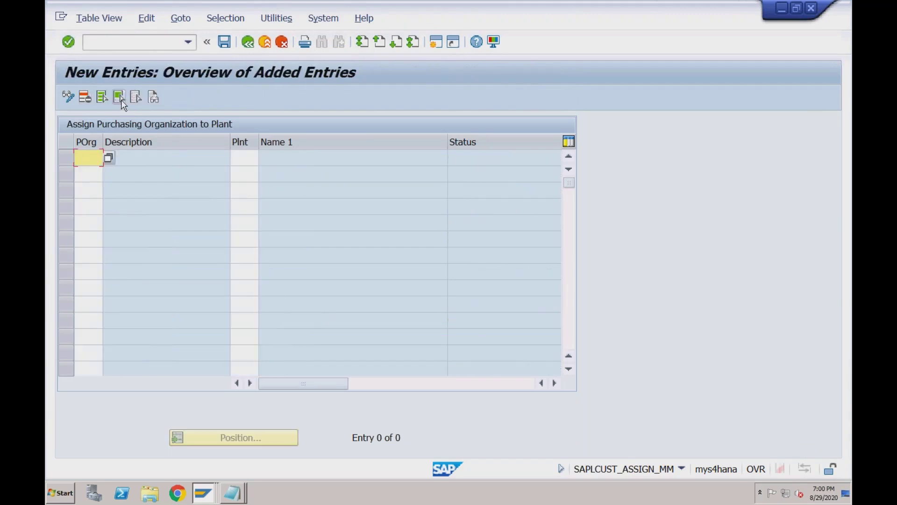
pyautogui.press('Down')
pyautogui.press('Down')
pyautogui.press('Return')
pyautogui.press('Tab')
pyautogui.press('Down')
pyautogui.press('Down')
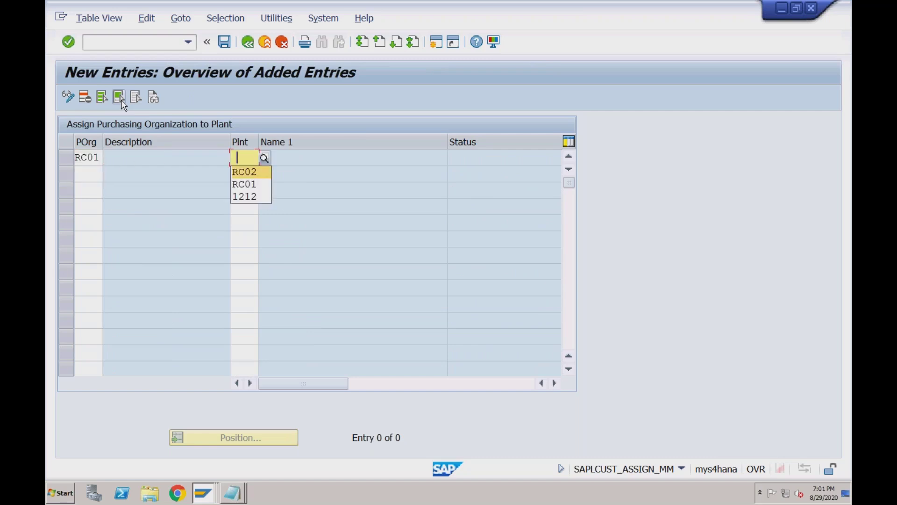
pyautogui.press('Return')
pyautogui.press('Return')
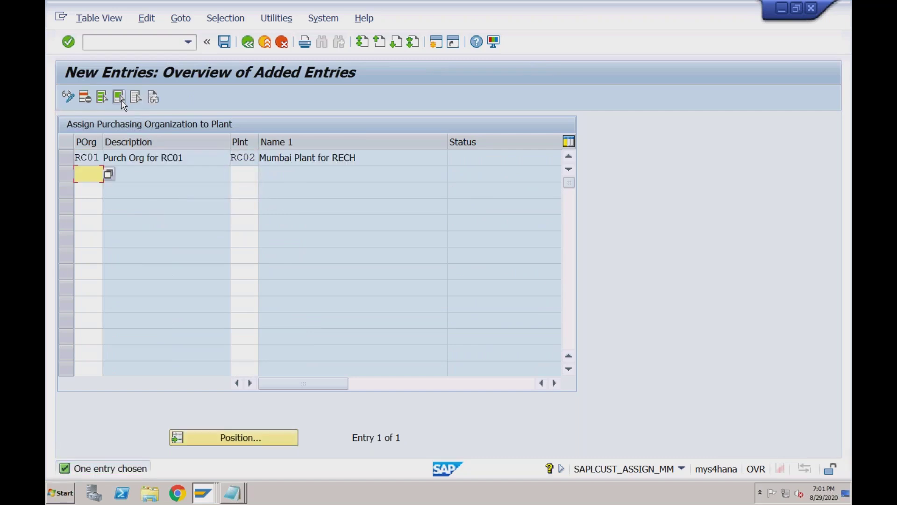
# Step: Delete the new entry that assigns purchasing organization RC01 to plant RC02
pyautogui.click(68, 158)
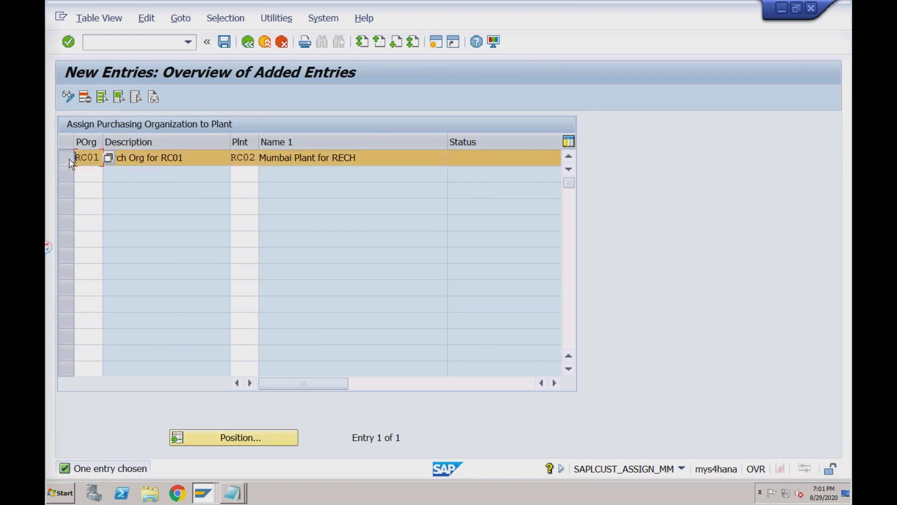
pyautogui.click(90, 98)
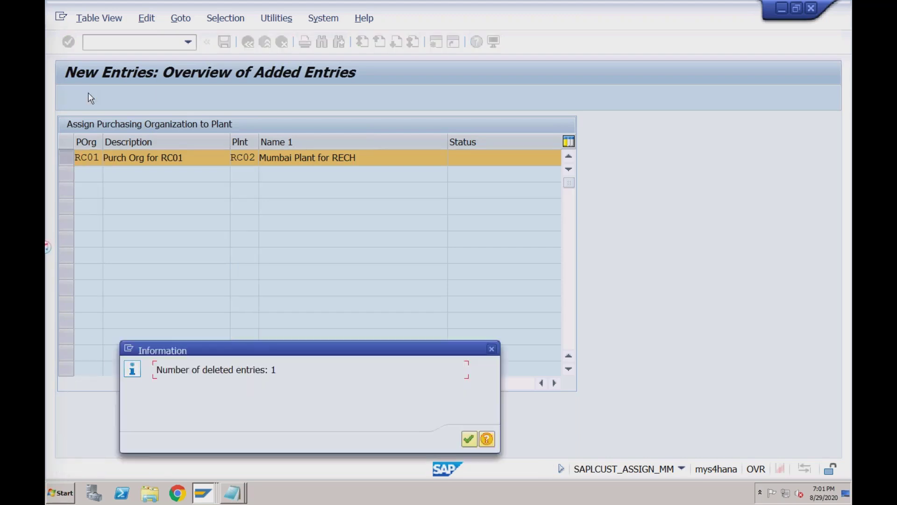
pyautogui.click(470, 437)
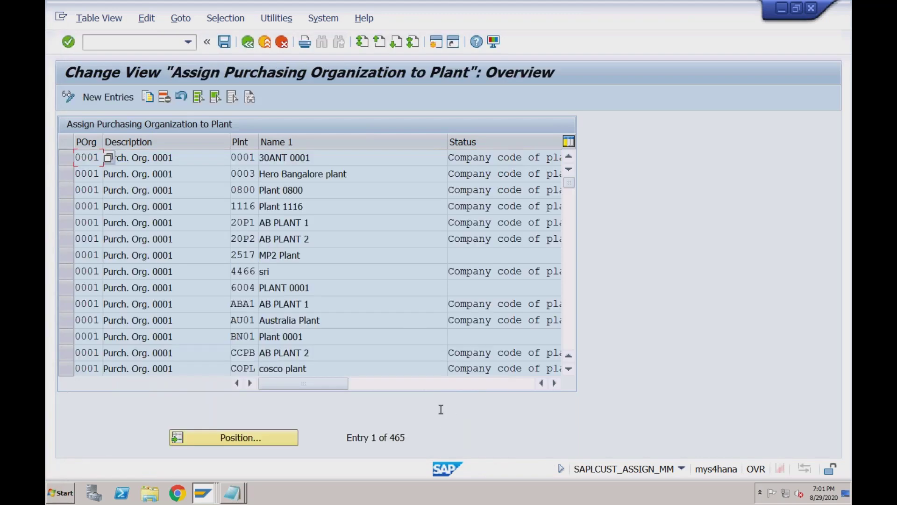
# Step: Try to add a new entry assigning purchasing organization RC01 to plant RC01, then discard it and return to the overview
pyautogui.click(108, 97)
pyautogui.press('Down')
pyautogui.press('Down')
pyautogui.press('Tab')
pyautogui.press('Down')
pyautogui.press('Down')
pyautogui.press('Return')
pyautogui.press('Return')
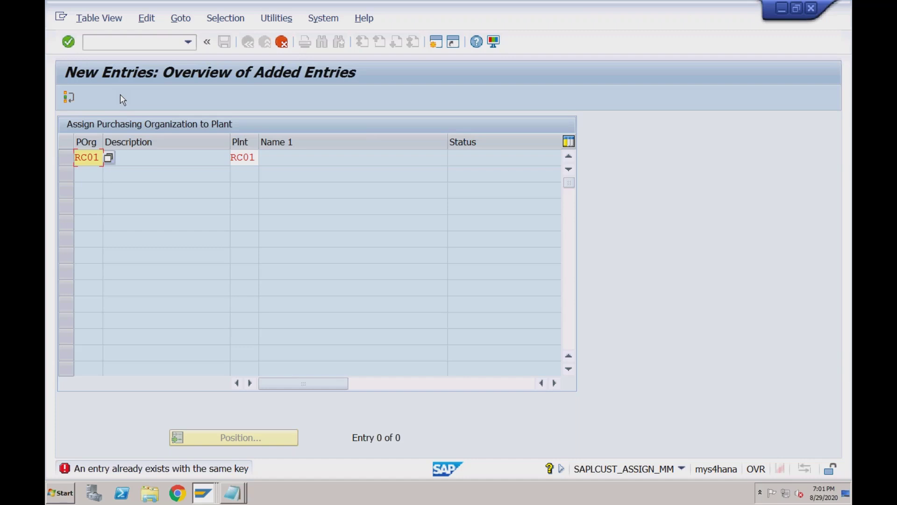
pyautogui.click(281, 46)
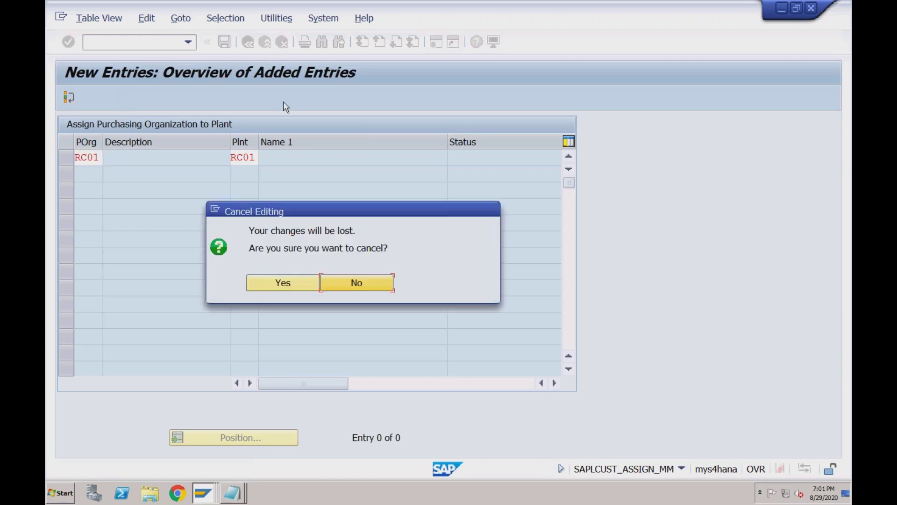
pyautogui.click(267, 281)
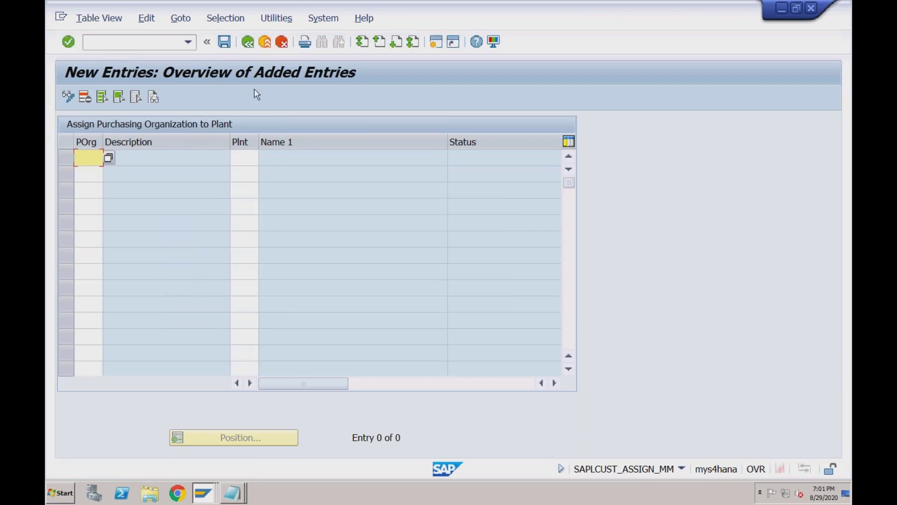
pyautogui.click(248, 43)
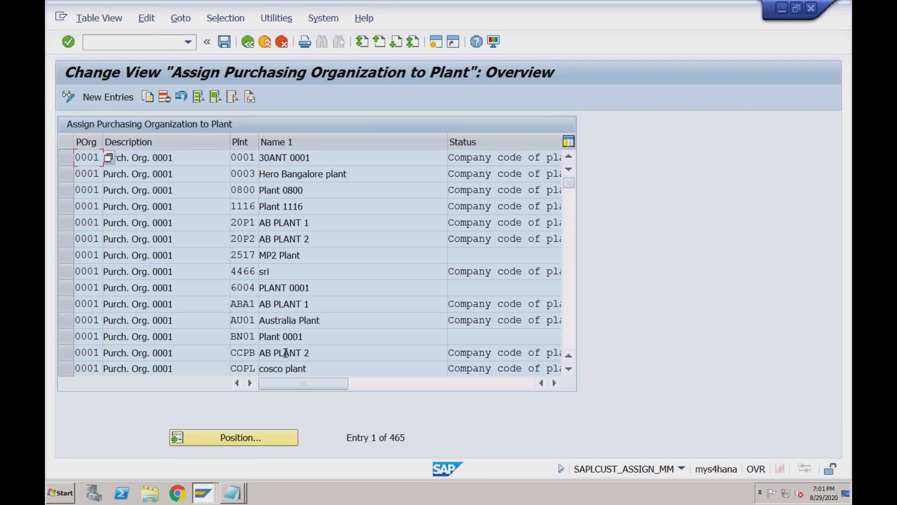
# Step: Position the plant assignment list at purchasing organization RC01 and check which plant it is assigned to
pyautogui.click(245, 439)
pyautogui.write('rc01')
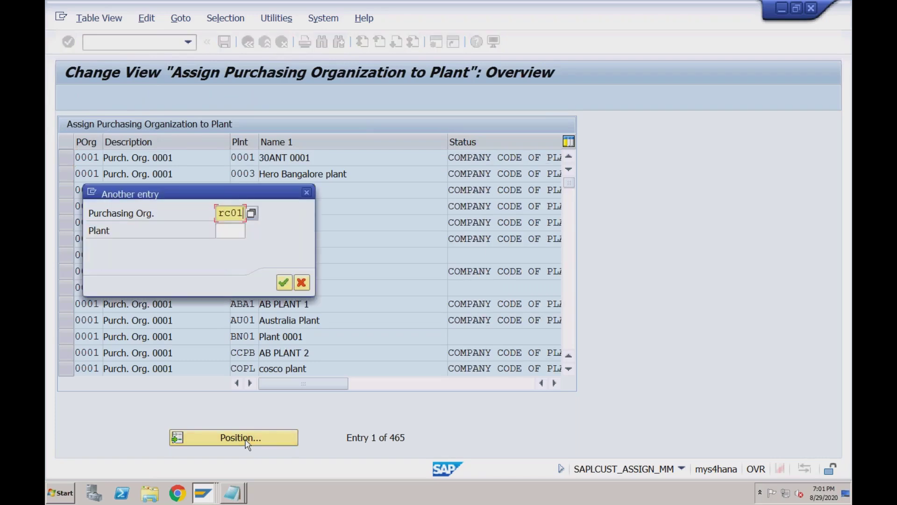
pyautogui.press('Return')
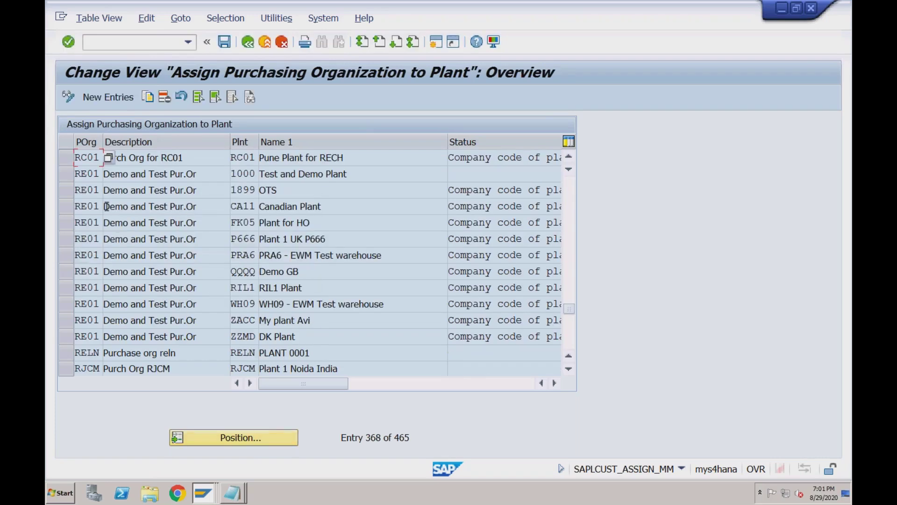
pyautogui.click(87, 158)
pyautogui.click(250, 157)
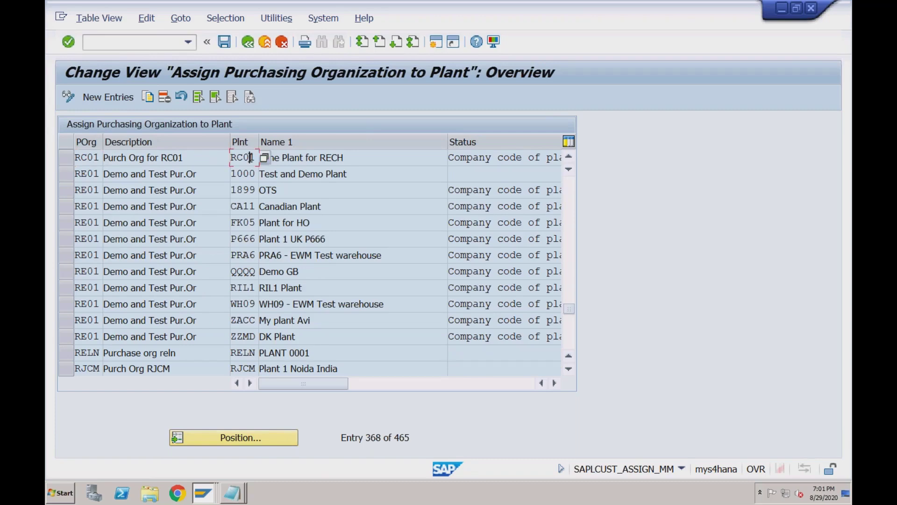
# Step: Leave the plant assignment view without saving and collapse the Enterprise Structure branch of the customizing tree
pyautogui.click(249, 45)
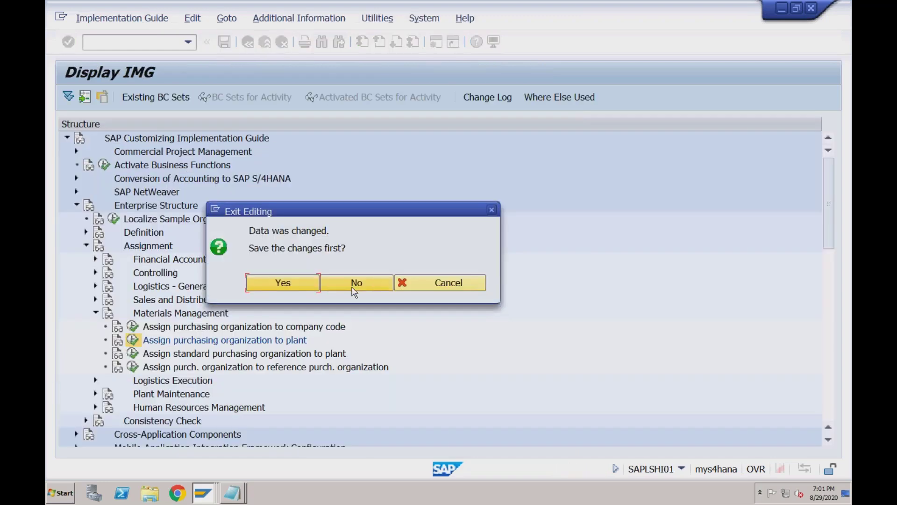
pyautogui.click(351, 285)
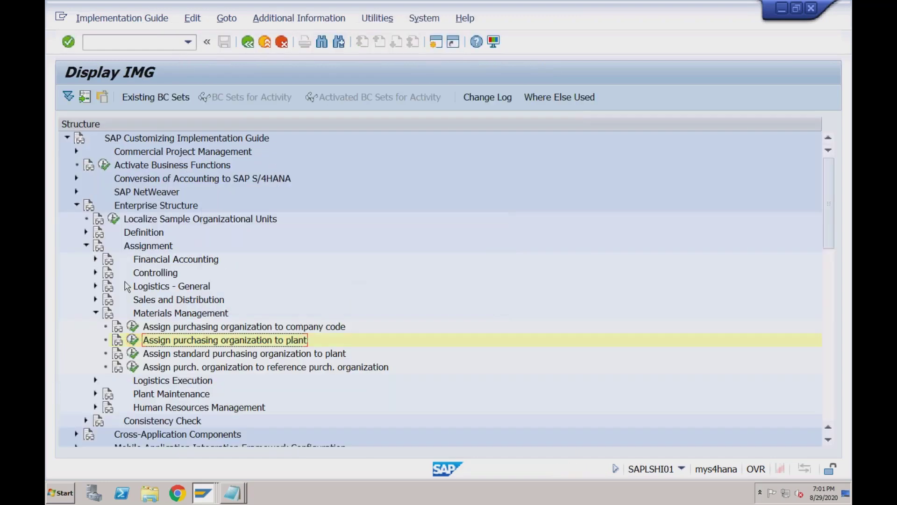
pyautogui.click(77, 206)
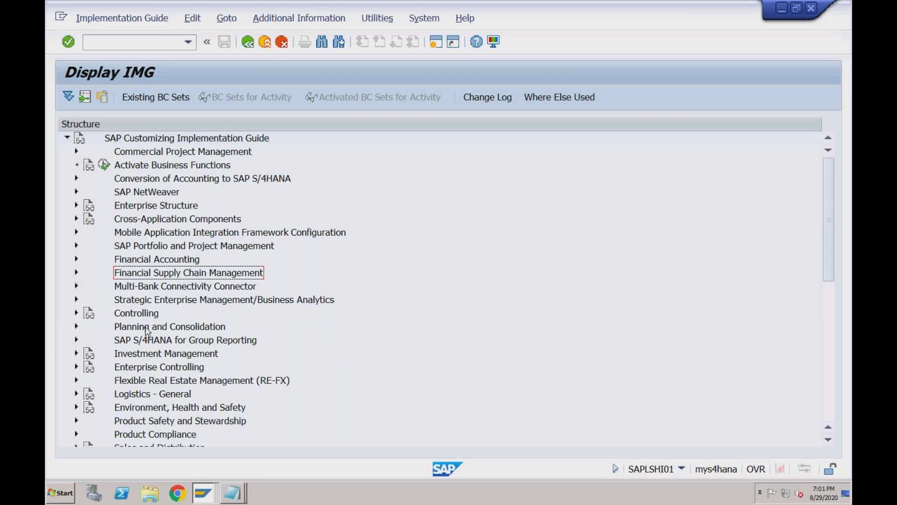
pyautogui.click(146, 208)
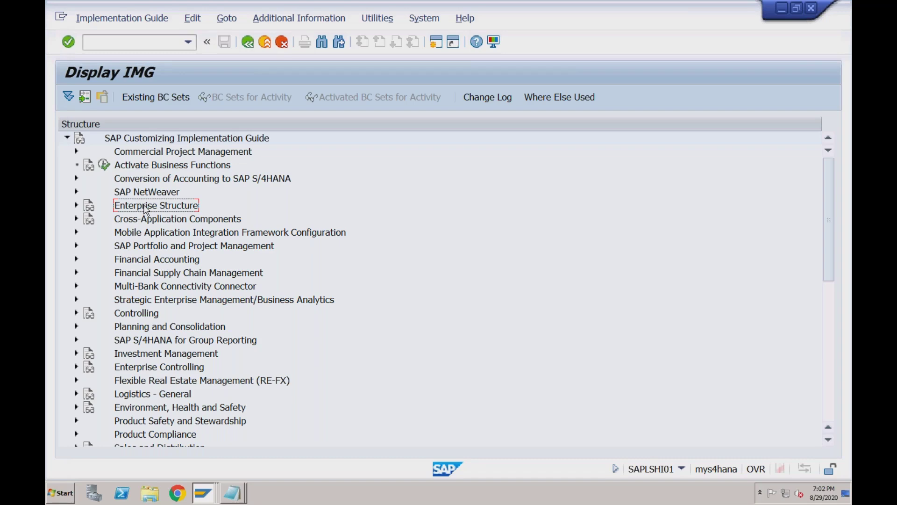
pyautogui.press('super+Tab')
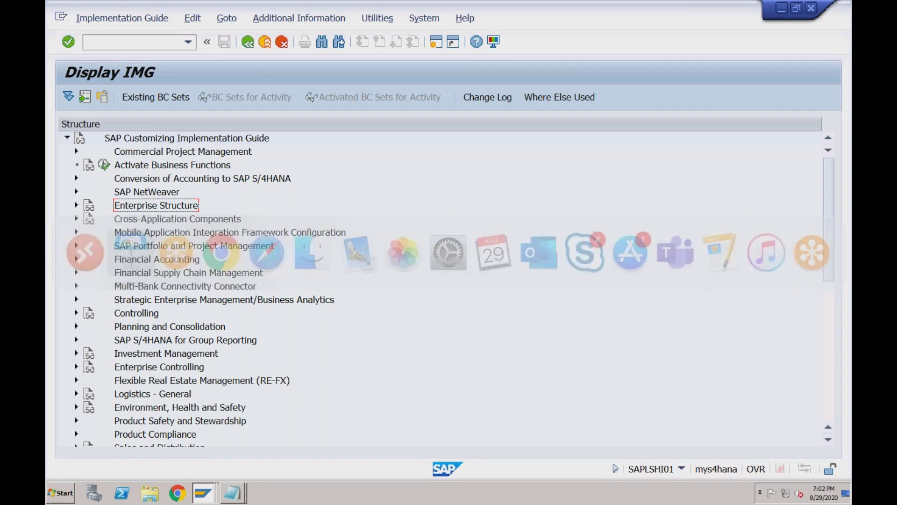
pyautogui.press('super+Tab')
pyautogui.press('super+Tab')
pyautogui.press('super+shift+Tab')
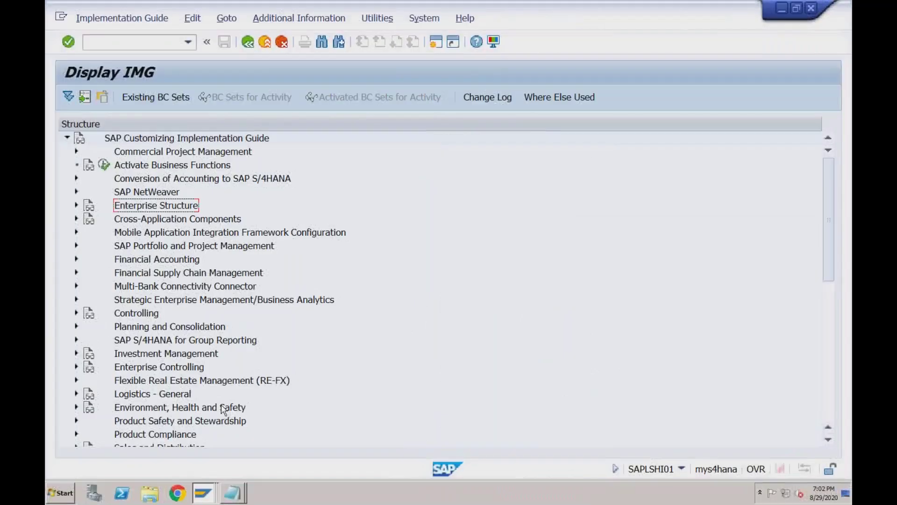
# Step: Switch to the Notepad notes and append "= Sales Department" to the Sales Organization line under SD
pyautogui.moveTo(233, 492)
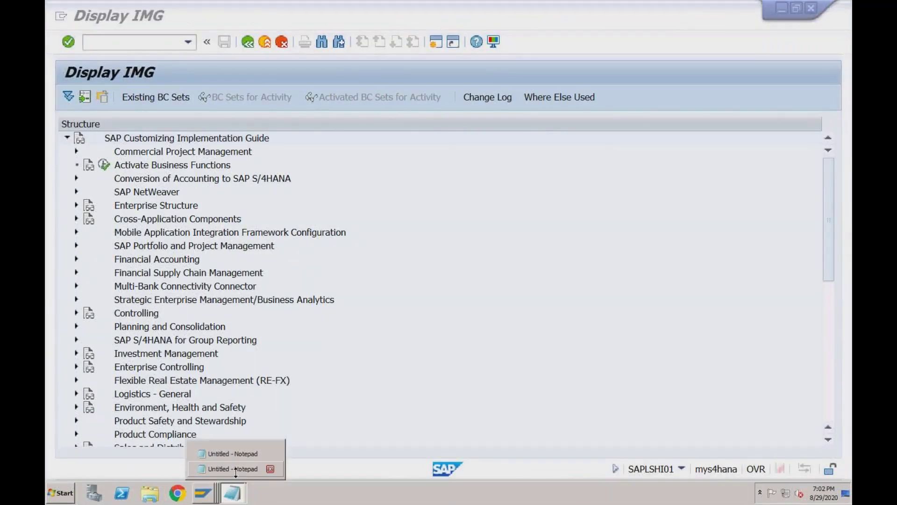
pyautogui.click(280, 463)
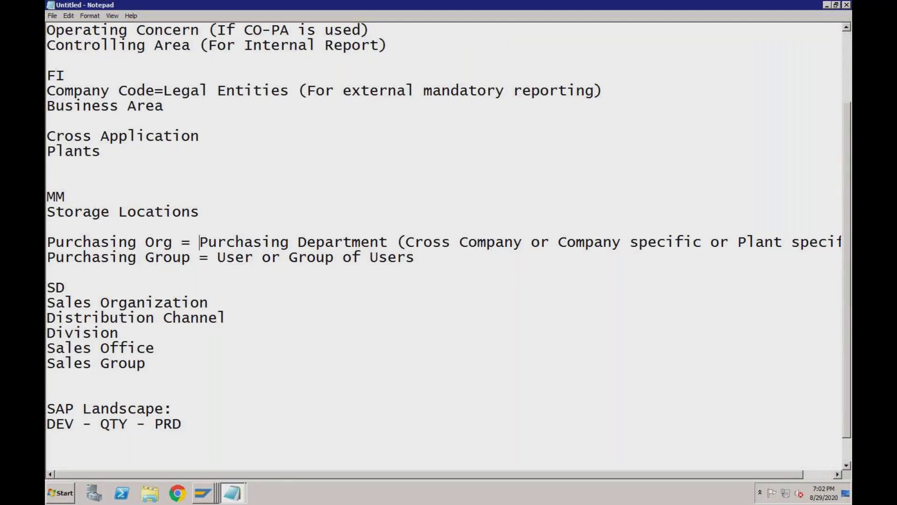
pyautogui.click(120, 287)
pyautogui.click(214, 304)
pyautogui.click(176, 243)
pyautogui.click(216, 302)
pyautogui.write('= Sales Department')
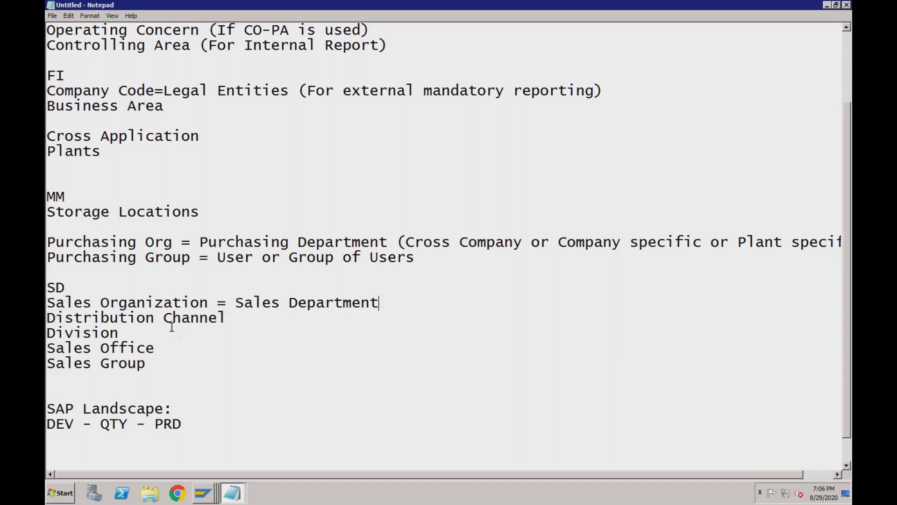
# Step: Define Distribution Channel in the SD notes as "= Ways in which product/ services can be distributed" and add an equals sign after Division
pyautogui.click(240, 319)
pyautogui.write('=')
pyautogui.click(162, 333)
pyautogui.write('=')
pyautogui.click(255, 316)
pyautogui.write('F')
pyautogui.press('BackSpace')
pyautogui.write('Ways in which ')
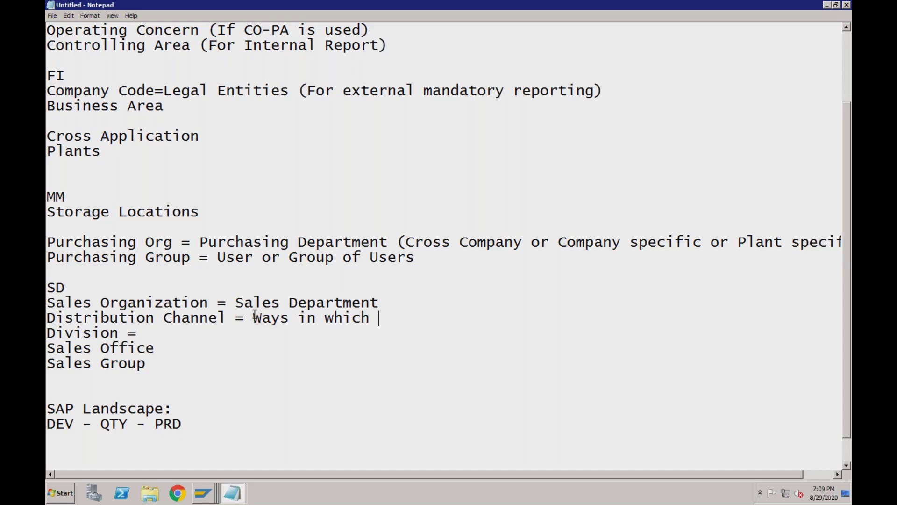
pyautogui.write('product')
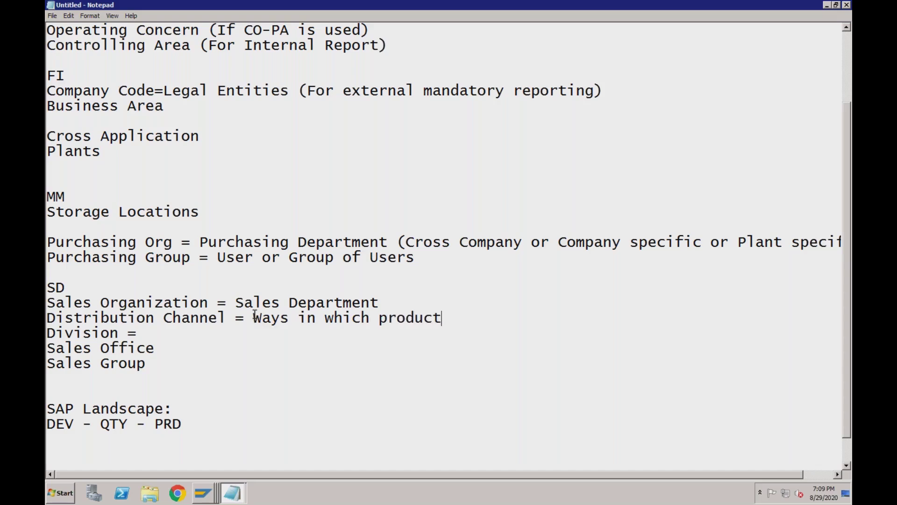
pyautogui.write('/ services ')
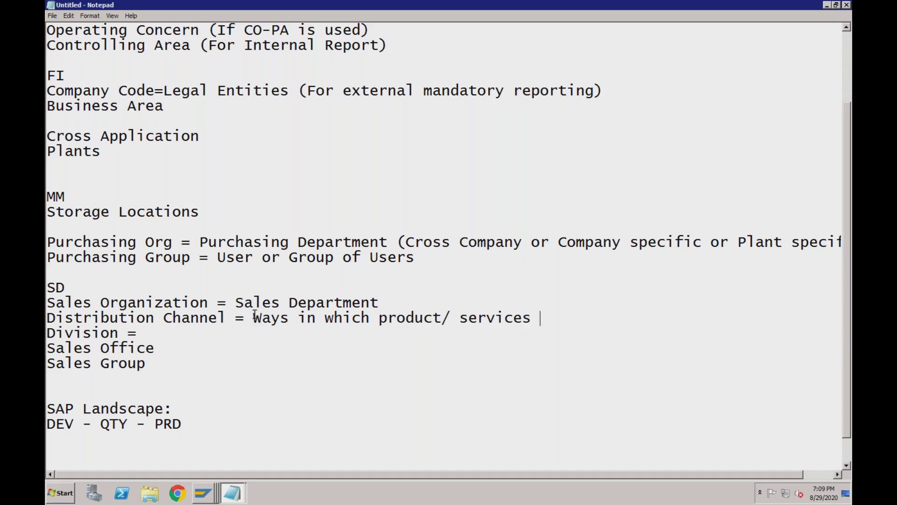
pyautogui.write('can be distributed')
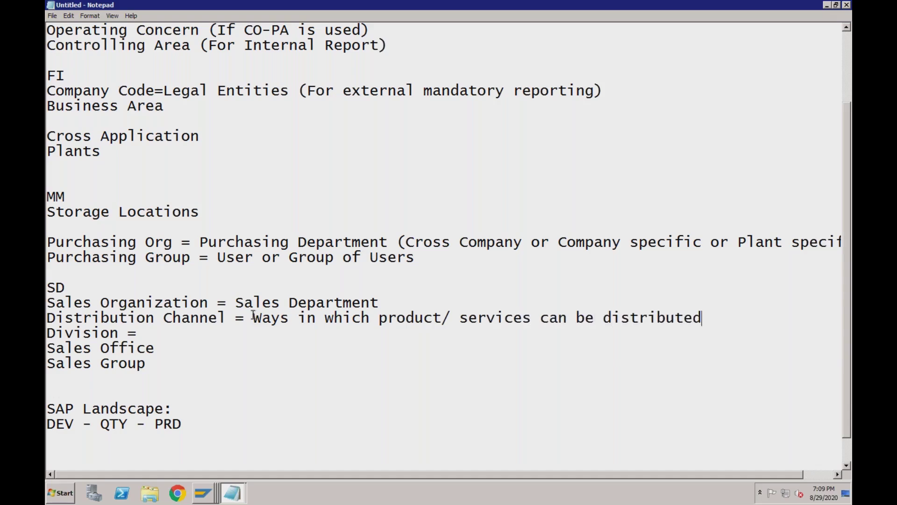
# Step: Complete the Division line with "Product Lines" and append an equals sign to the Sales Office line
pyautogui.click(160, 335)
pyautogui.write('Product')
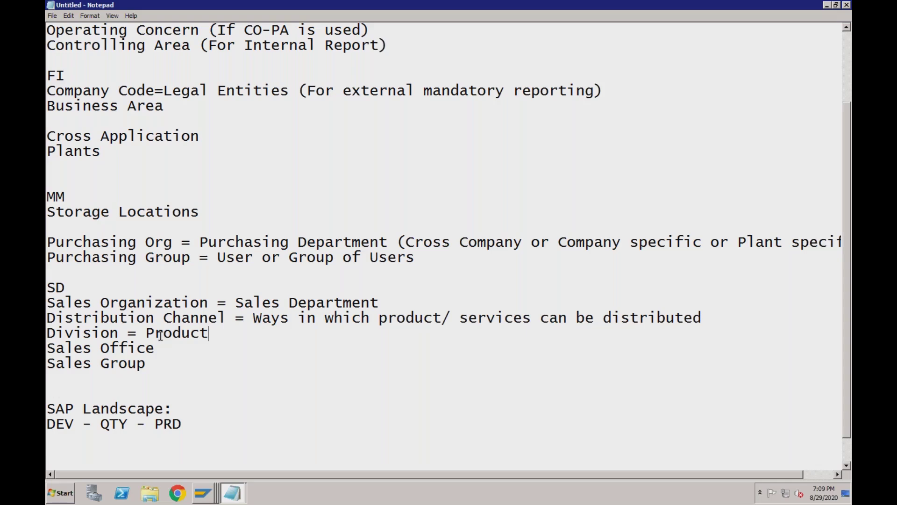
pyautogui.write(' Lines')
pyautogui.click(120, 333)
pyautogui.click(156, 332)
pyautogui.click(190, 354)
pyautogui.write('=')
# Step: Switch to the Keynote presentation on SAP Enterprise Structure and show the Sales Area slide
pyautogui.press('super+Tab')
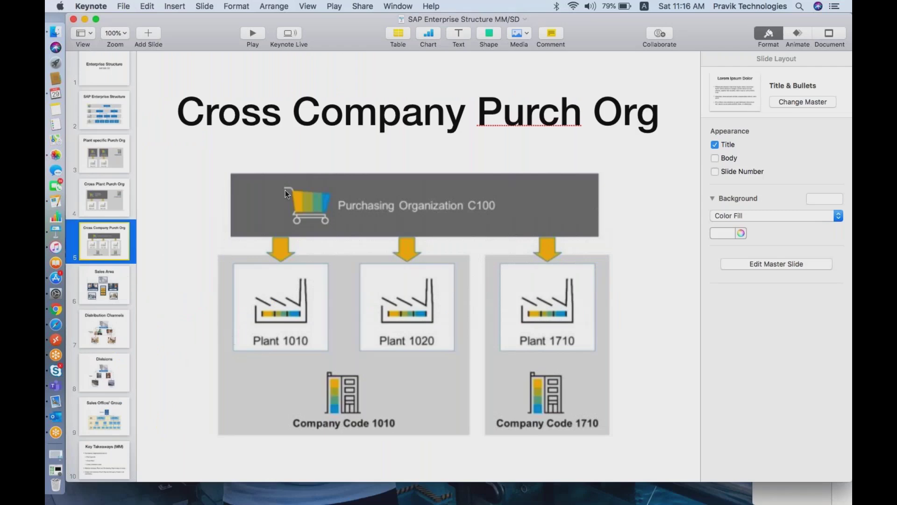
pyautogui.click(106, 292)
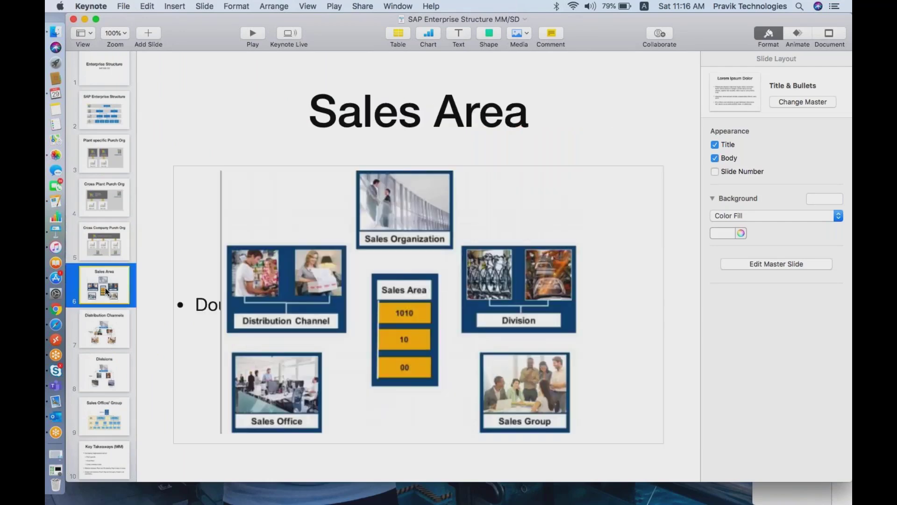
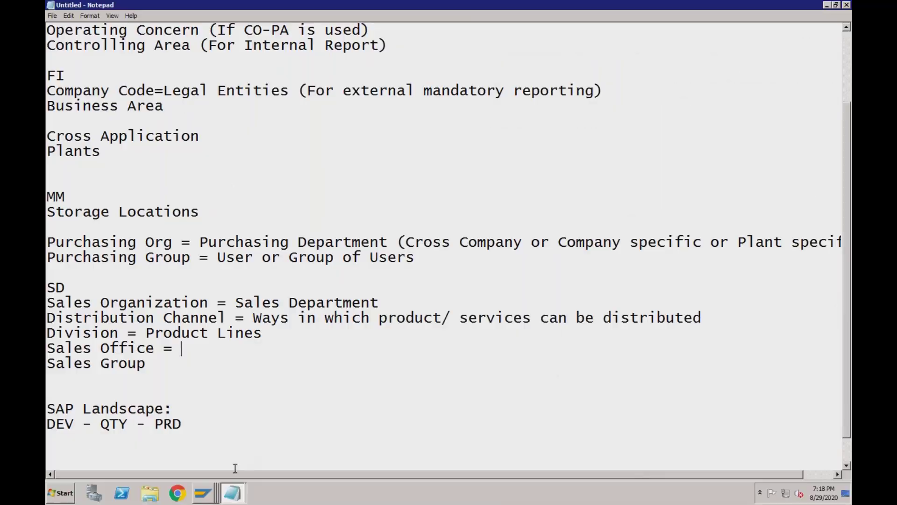
# Step: Switch to the SAP Display IMG window and expand the Enterprise Structure branch
pyautogui.rightClick(204, 495)
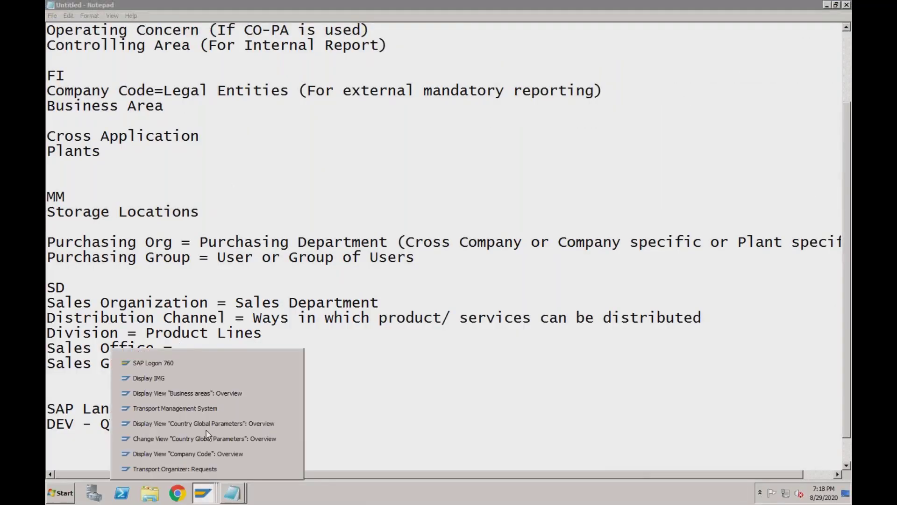
pyautogui.click(198, 376)
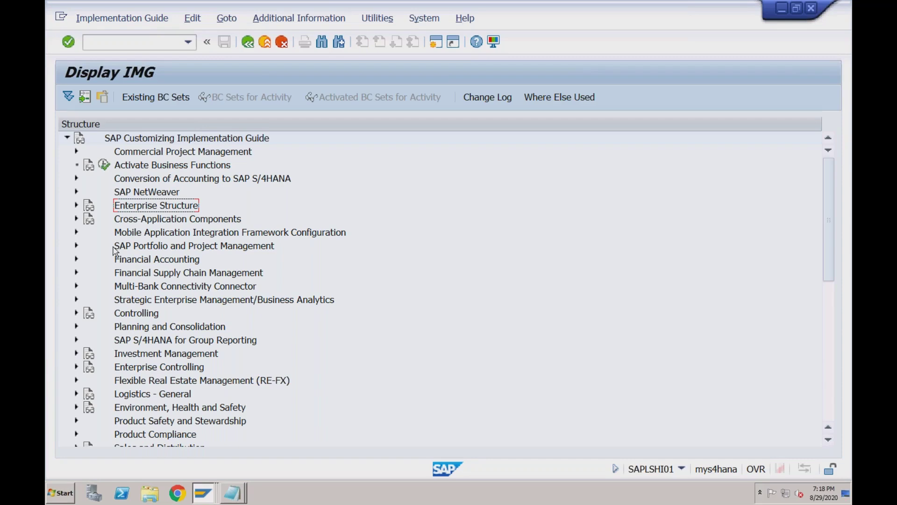
pyautogui.click(77, 205)
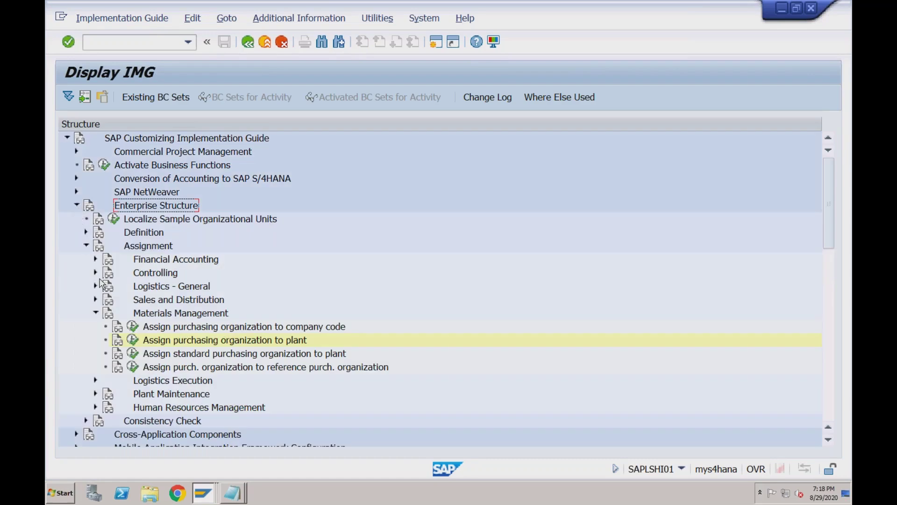
# Step: Look through the Sales and Distribution assignment activities, then collapse the Assignment branch
pyautogui.click(95, 313)
pyautogui.click(143, 302)
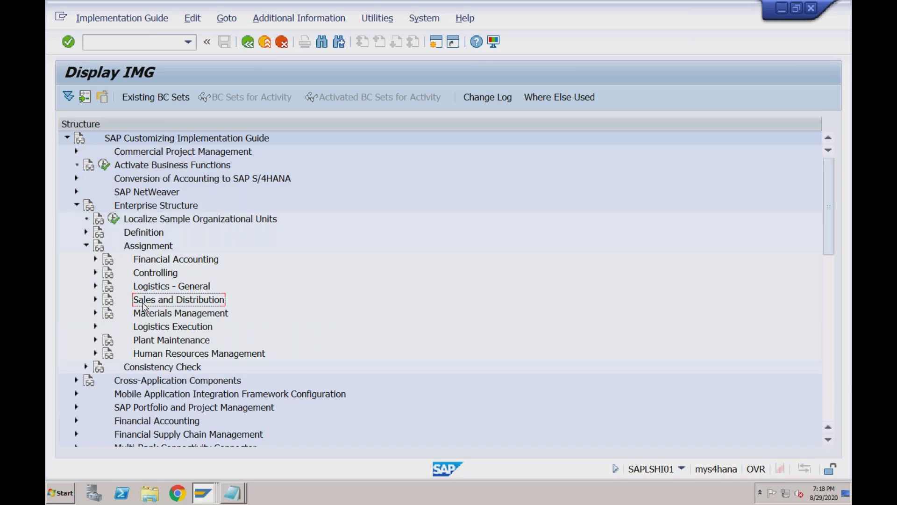
pyautogui.click(95, 300)
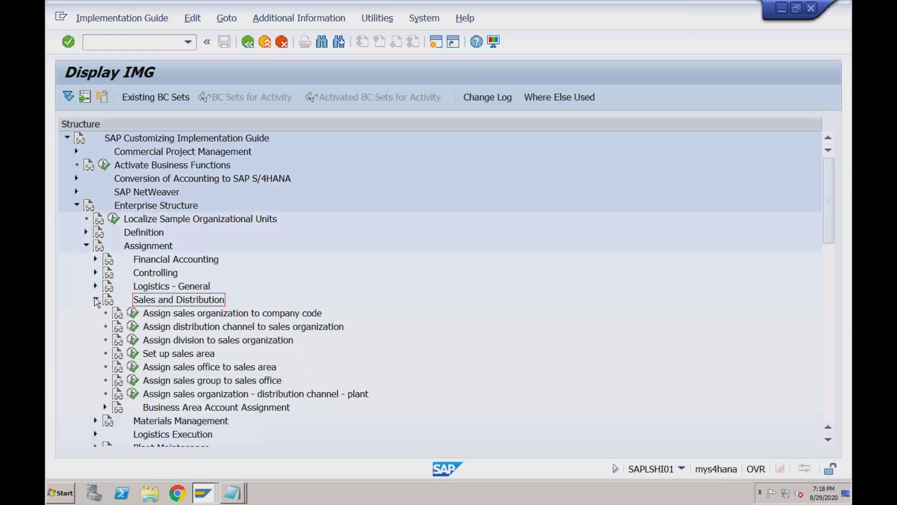
pyautogui.click(200, 316)
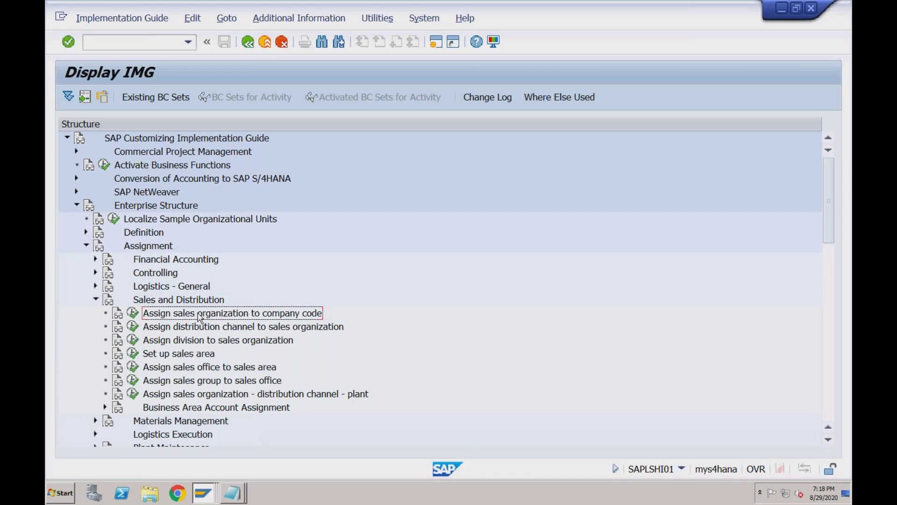
pyautogui.click(95, 299)
pyautogui.click(86, 246)
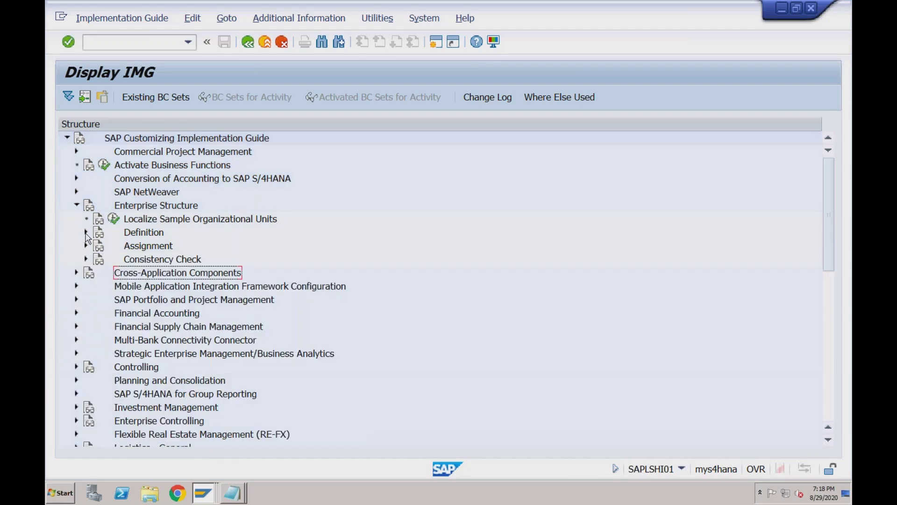
# Step: Open the Define Sales Organization activity from the Sales and Distribution definitions of the enterprise structure
pyautogui.click(86, 232)
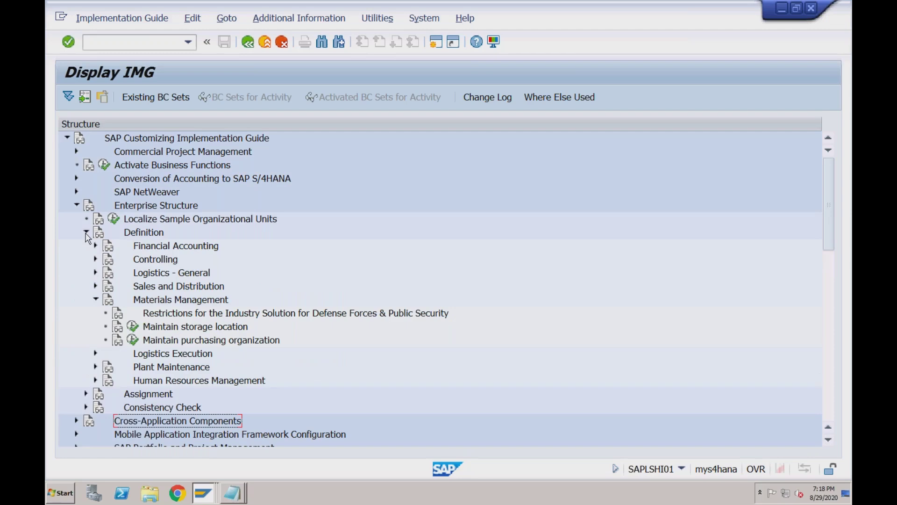
pyautogui.click(96, 300)
pyautogui.click(96, 287)
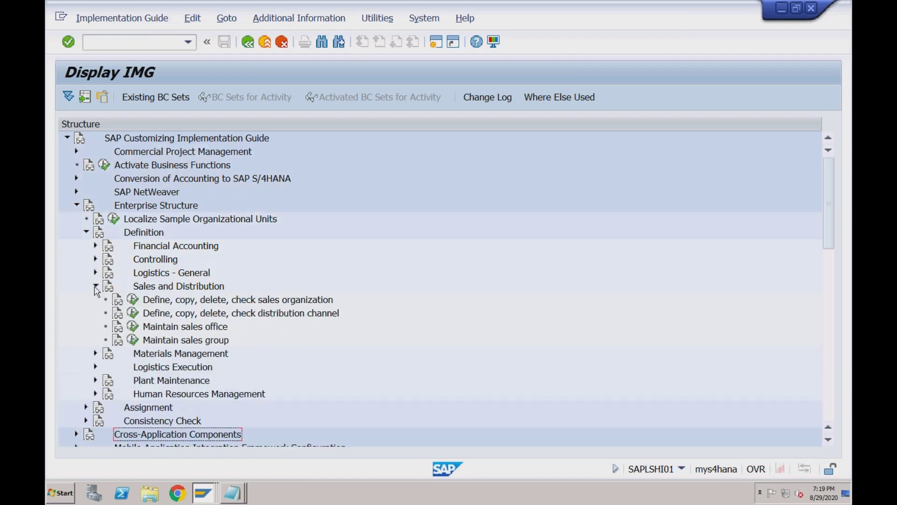
pyautogui.click(133, 300)
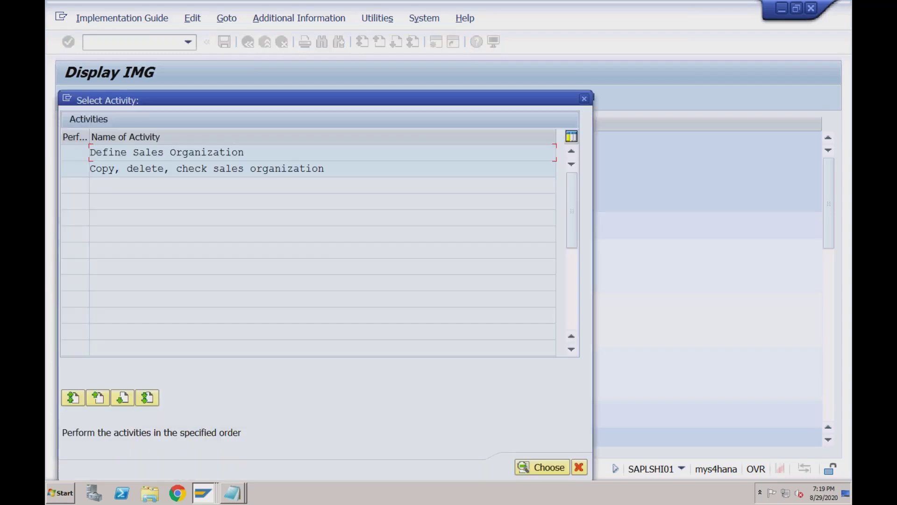
pyautogui.doubleClick(185, 156)
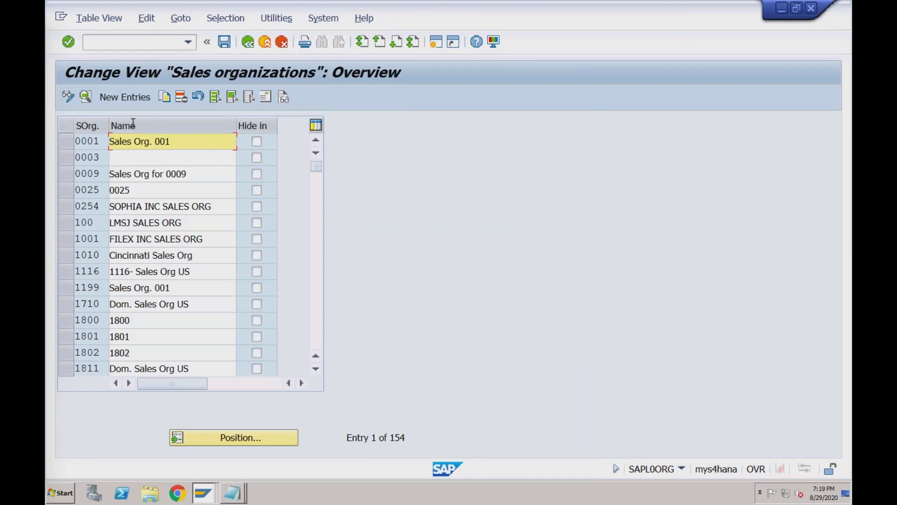
# Step: Start a new sales organization entry with the code RECH and the description "Sales Org for RECH"
pyautogui.click(125, 97)
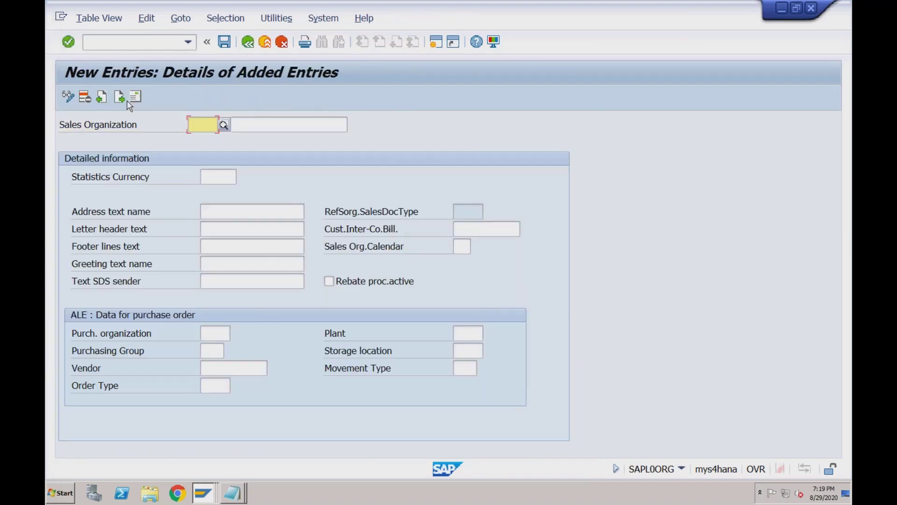
pyautogui.write('RECH')
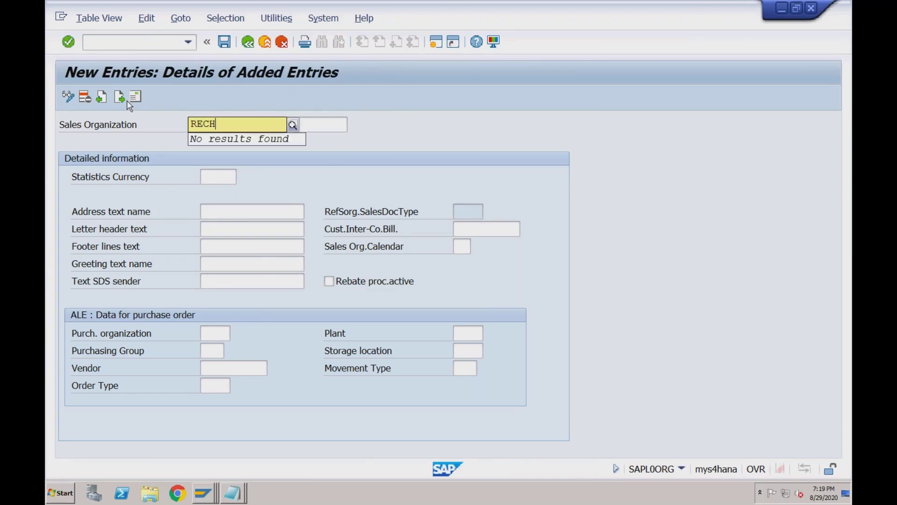
pyautogui.press('Tab')
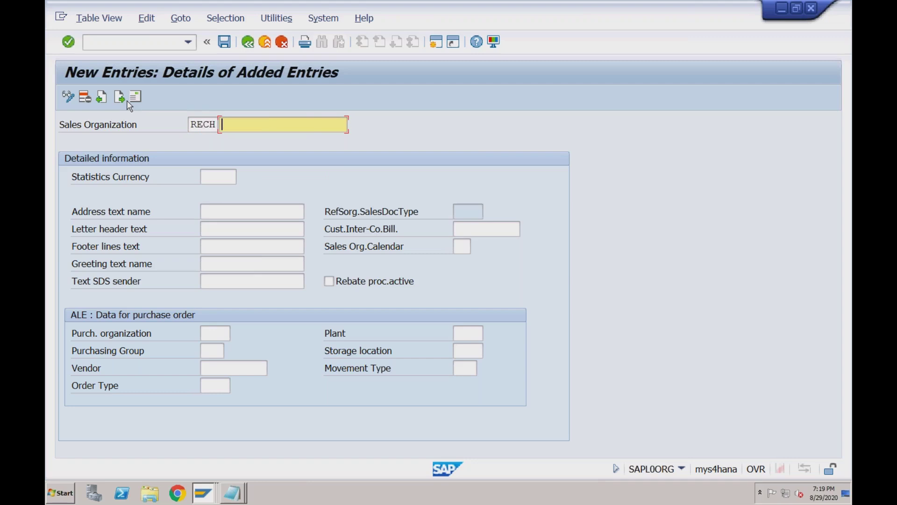
pyautogui.write('Sales Org for RECH')
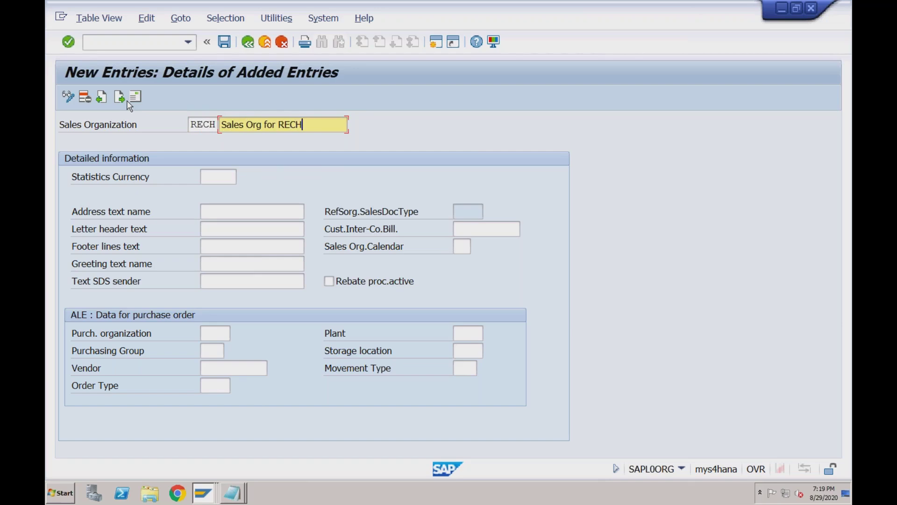
# Step: Set the statistics currency of sales organization RECH to INR and start saving, acknowledging the currency warning
pyautogui.click(217, 179)
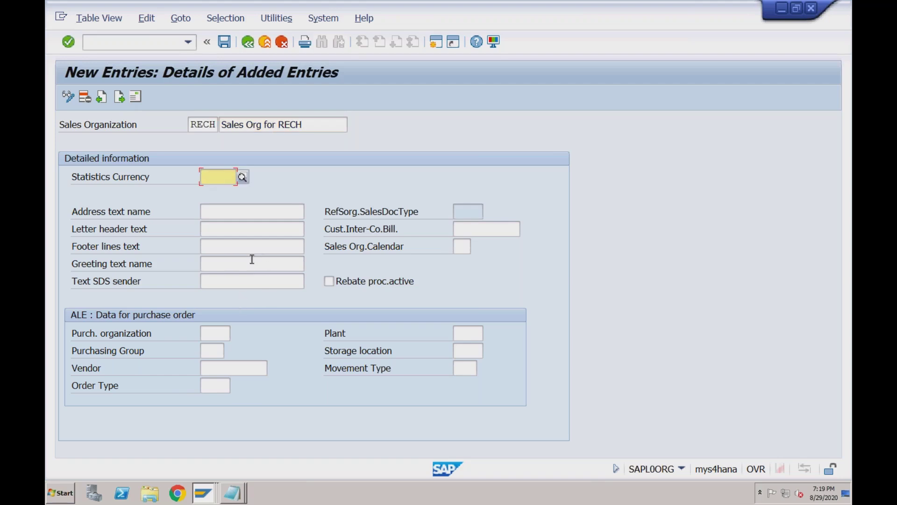
pyautogui.click(205, 330)
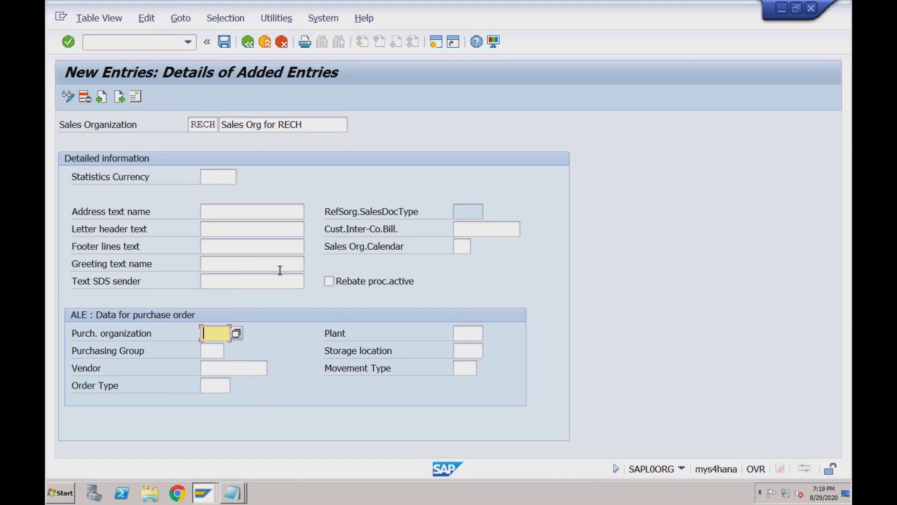
pyautogui.click(221, 176)
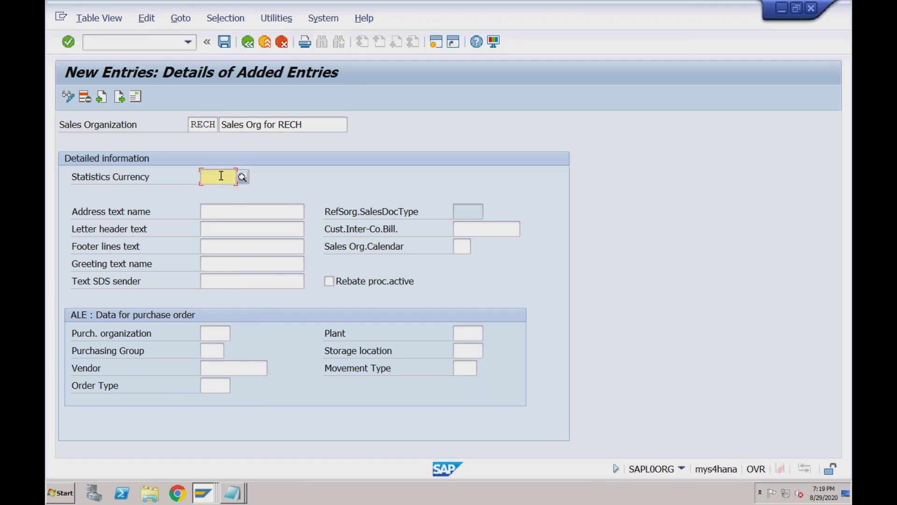
pyautogui.write('INR')
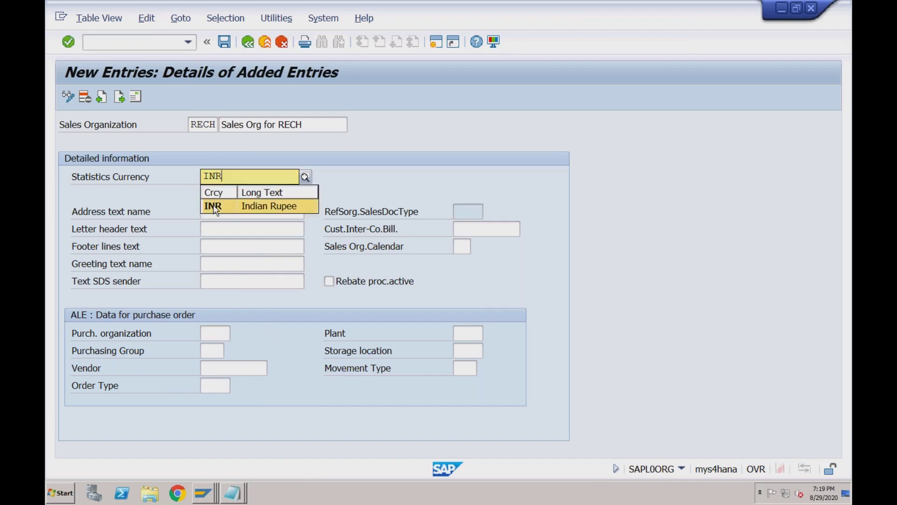
pyautogui.click(213, 206)
pyautogui.click(225, 45)
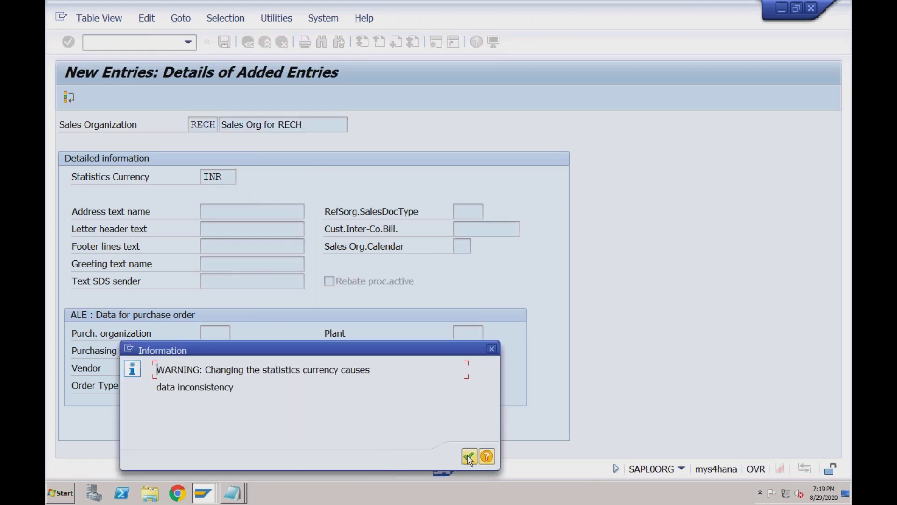
pyautogui.click(468, 458)
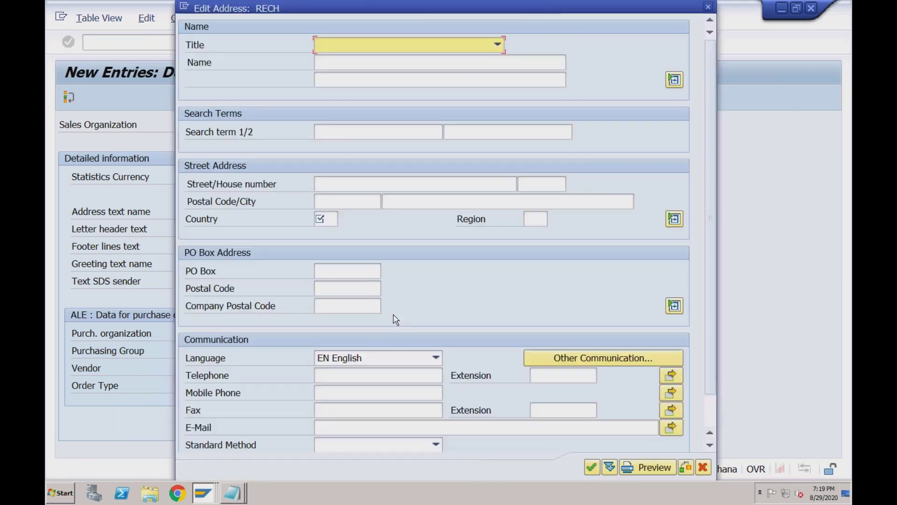
# Step: Enter RECH's address with title Company, name "Sales Org for RECH" and country IN, then confirm the customizing request to save
pyautogui.click(361, 44)
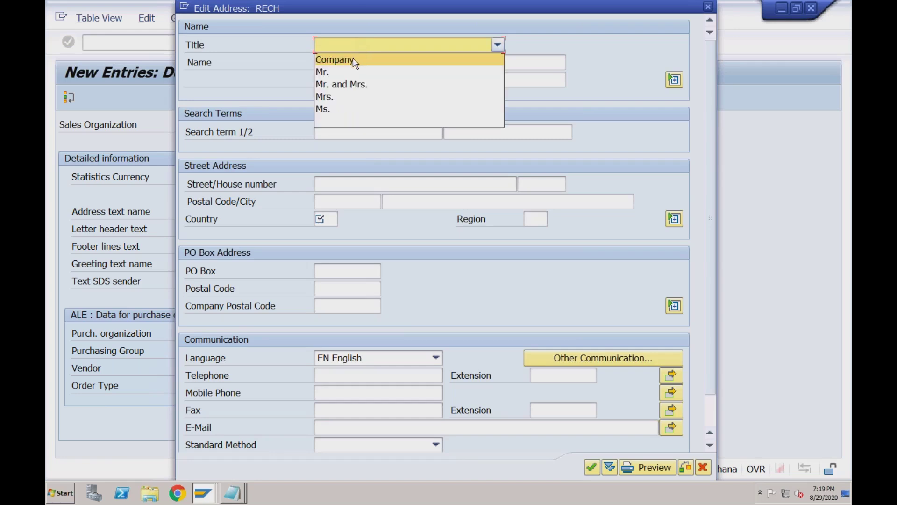
pyautogui.click(355, 60)
pyautogui.click(343, 64)
pyautogui.write('Sales Org for RECH')
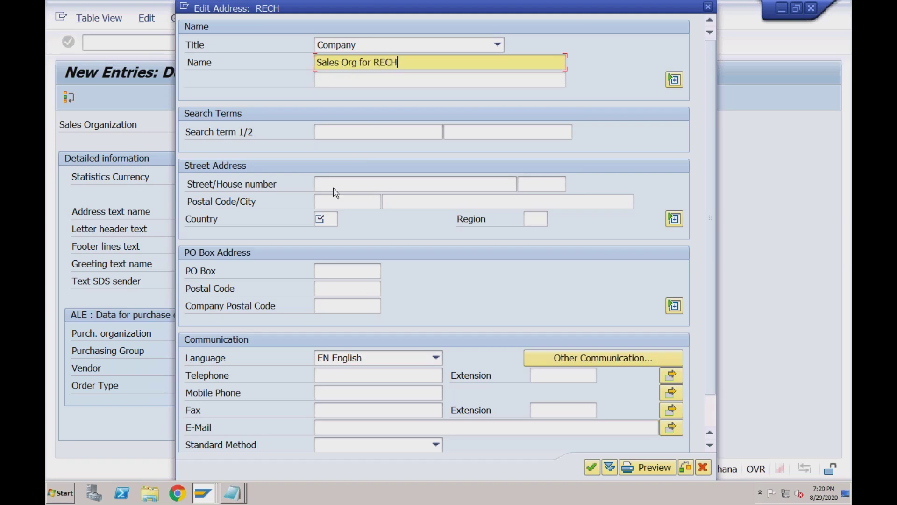
pyautogui.click(321, 220)
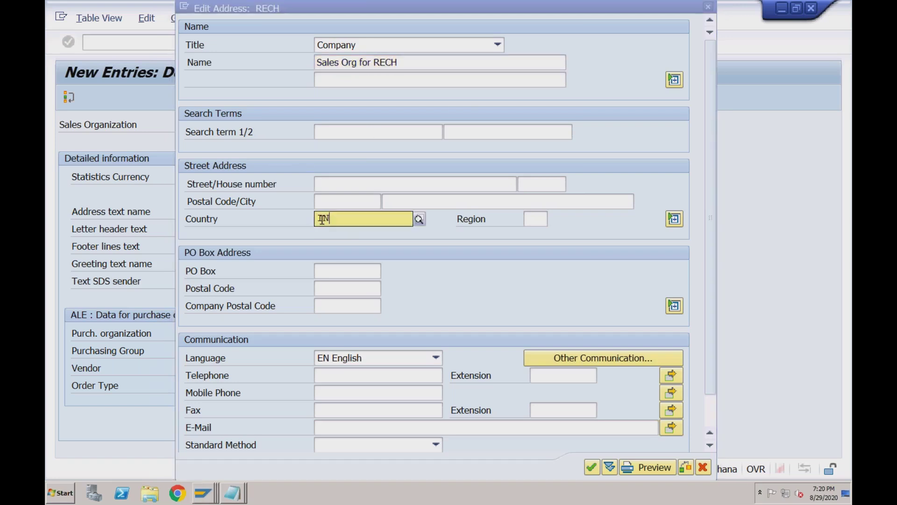
pyautogui.write('IN')
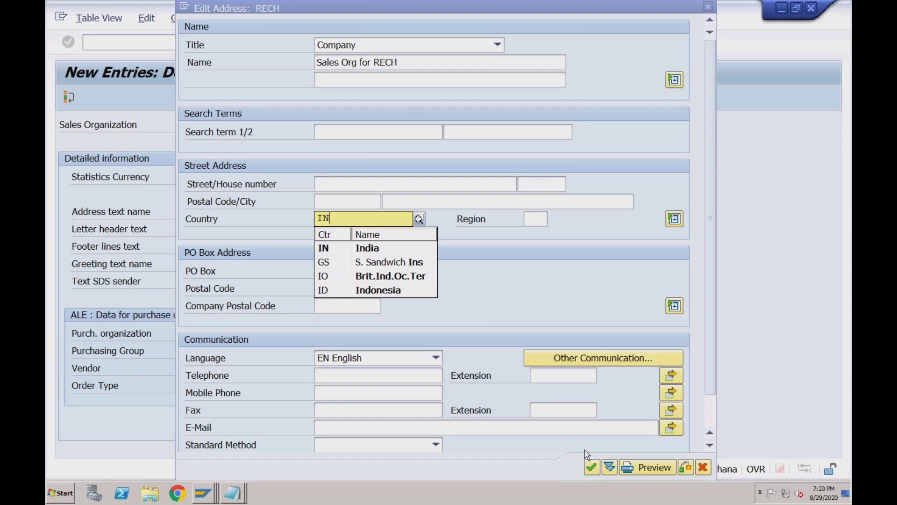
pyautogui.click(591, 466)
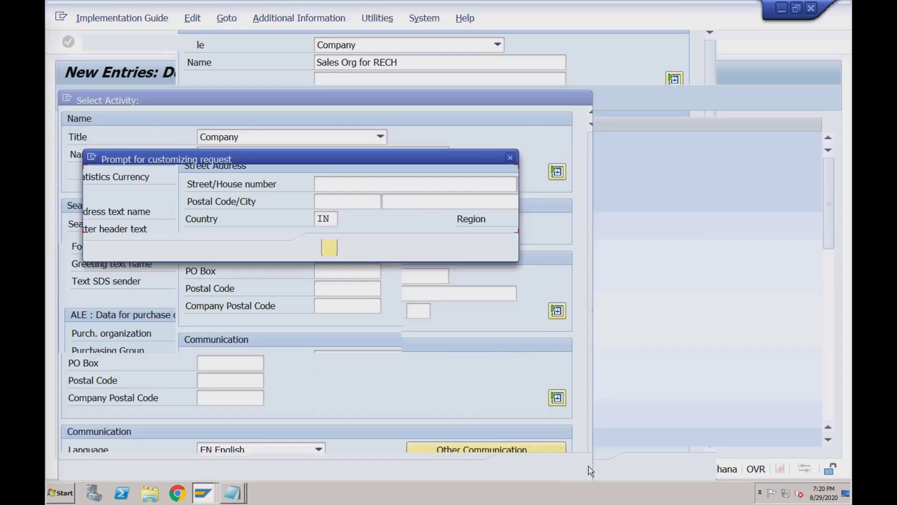
pyautogui.click(328, 248)
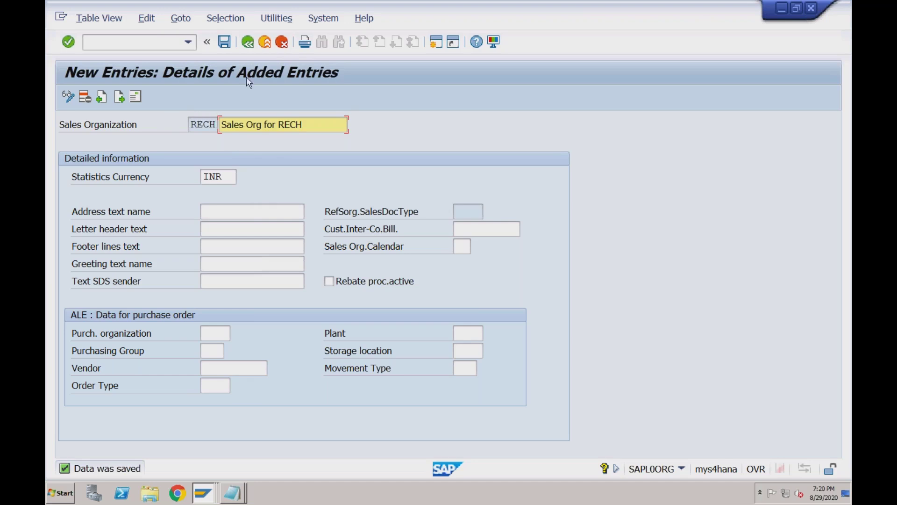
# Step: Leave the sales organization activity and open Define distribution channel from the Sales and Distribution definitions
pyautogui.click(248, 44)
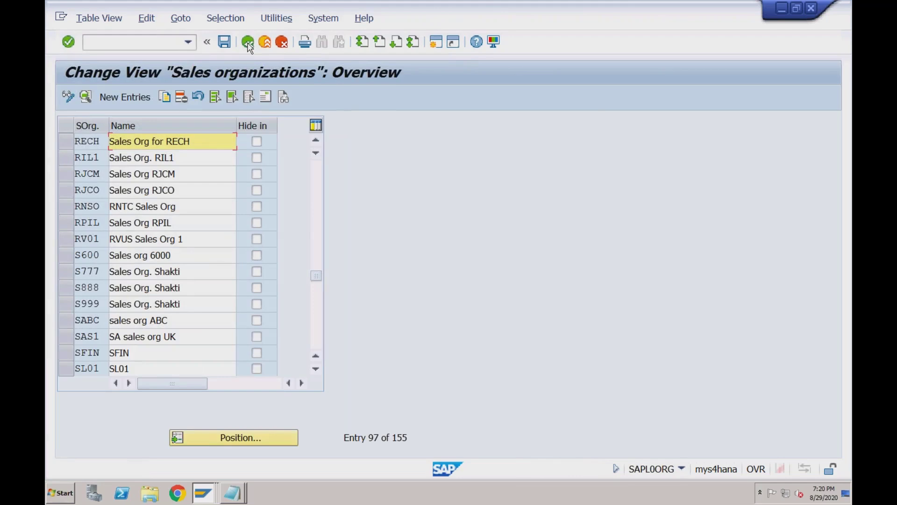
pyautogui.click(248, 44)
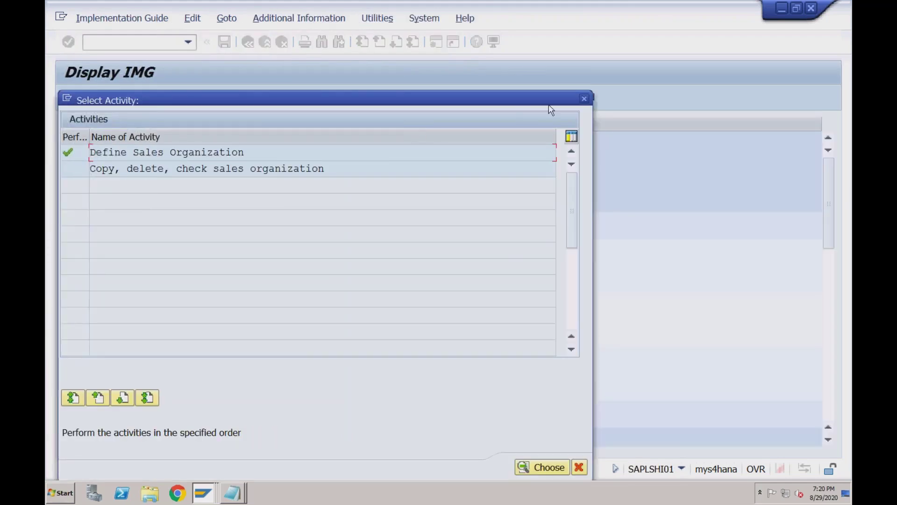
pyautogui.click(584, 99)
pyautogui.click(209, 317)
pyautogui.click(132, 315)
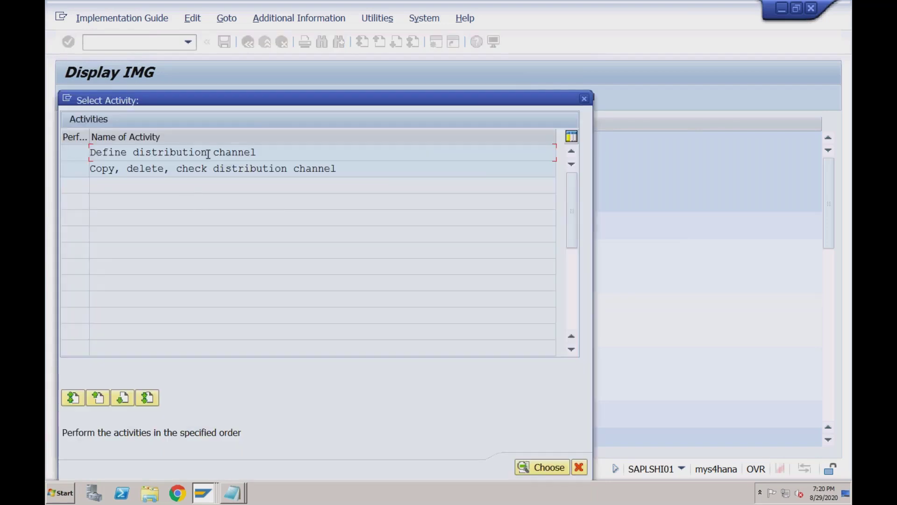
pyautogui.doubleClick(208, 152)
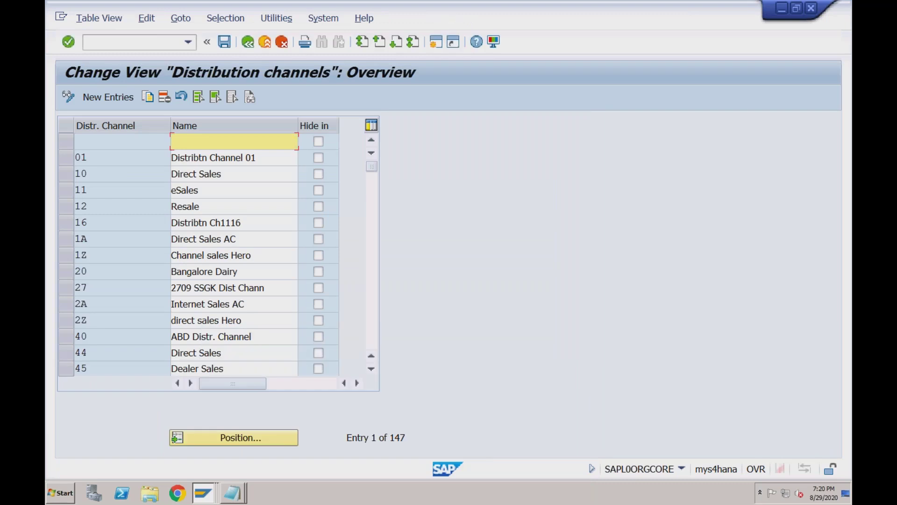
# Step: Start new distribution channel entries with 01 named "Website" and 02 named "Mobile App"
pyautogui.click(121, 96)
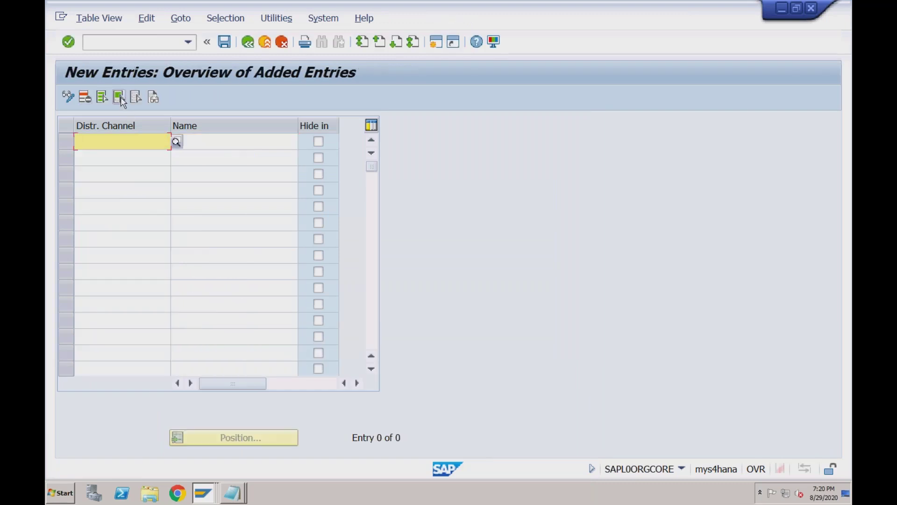
pyautogui.write('01')
pyautogui.press('Tab')
pyautogui.write('Website')
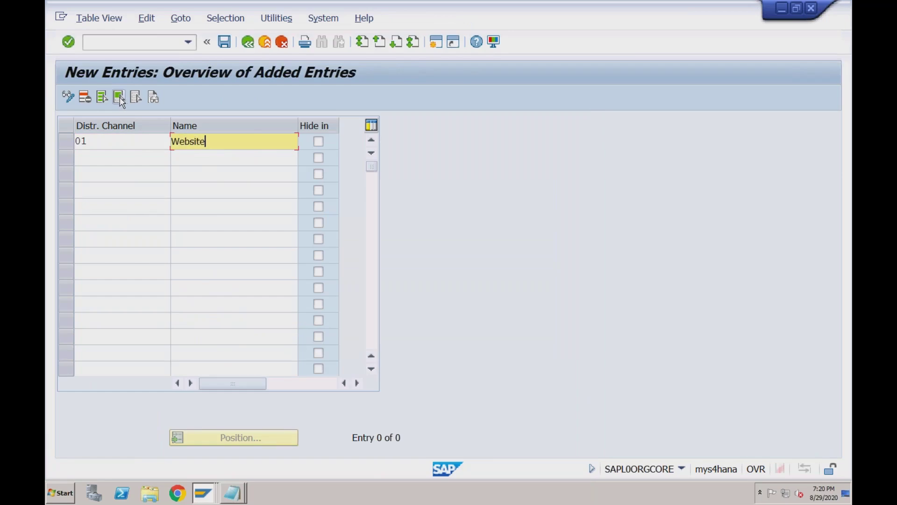
pyautogui.click(89, 157)
pyautogui.write('02')
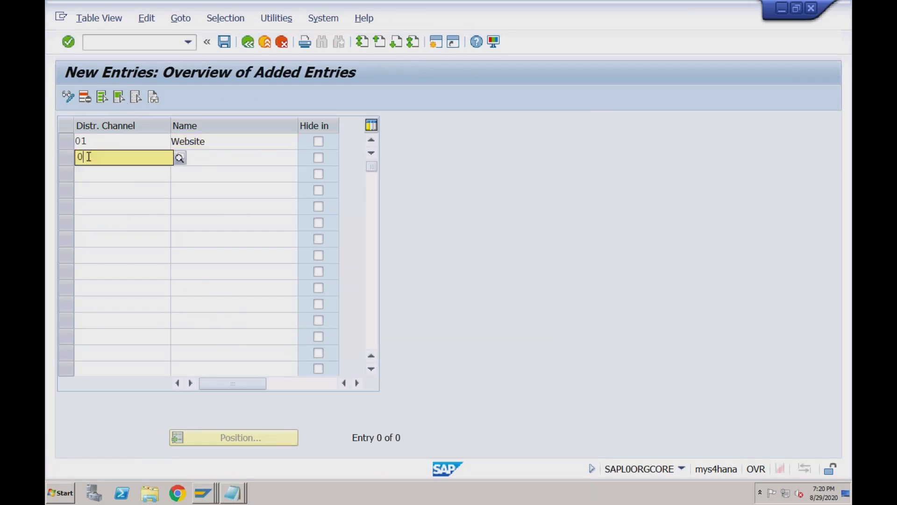
pyautogui.press('Tab')
pyautogui.write('Mob')
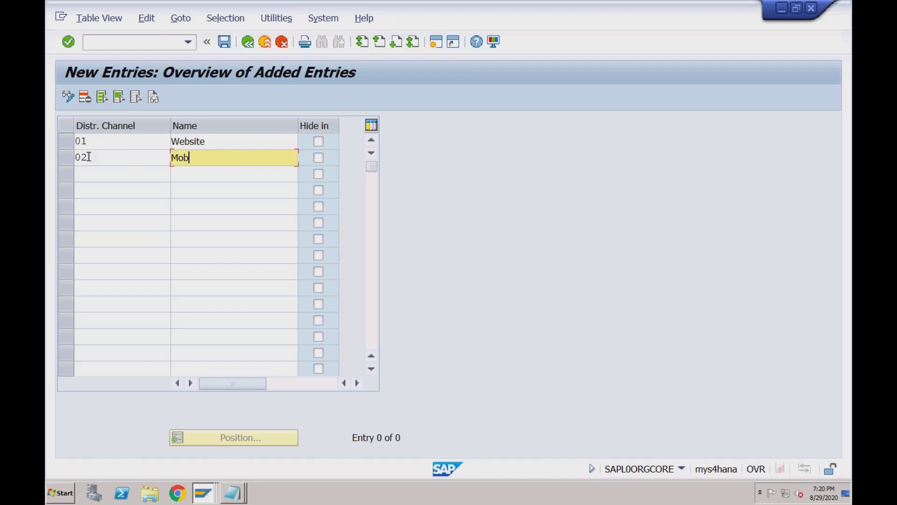
pyautogui.write('ile App')
# Step: Add distribution channel 03 named "Store" and try to save the new channels
pyautogui.click(86, 179)
pyautogui.write('03')
pyautogui.press('Tab')
pyautogui.write('S')
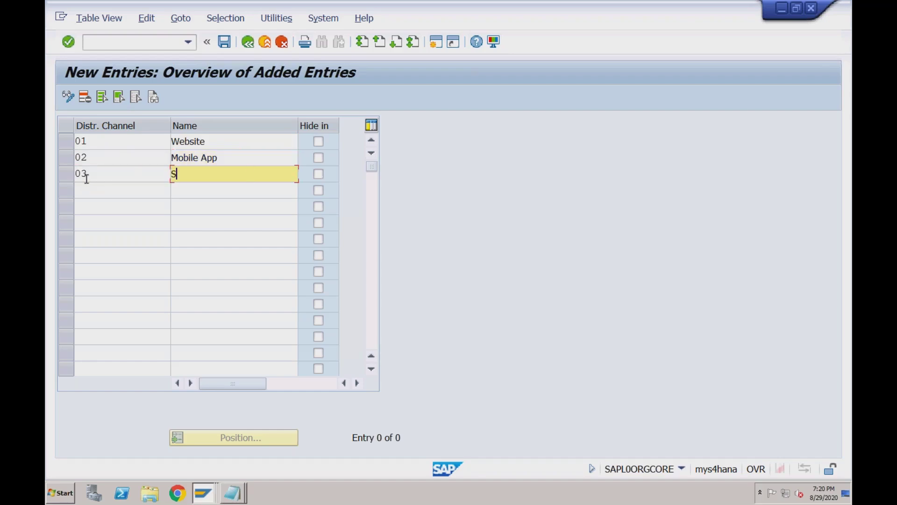
pyautogui.write('tore Sells')
pyautogui.press('BackSpace')
pyautogui.press('BackSpace')
pyautogui.press('BackSpace')
pyautogui.press('BackSpace')
pyautogui.press('BackSpace')
pyautogui.press('BackSpace')
pyautogui.click(224, 43)
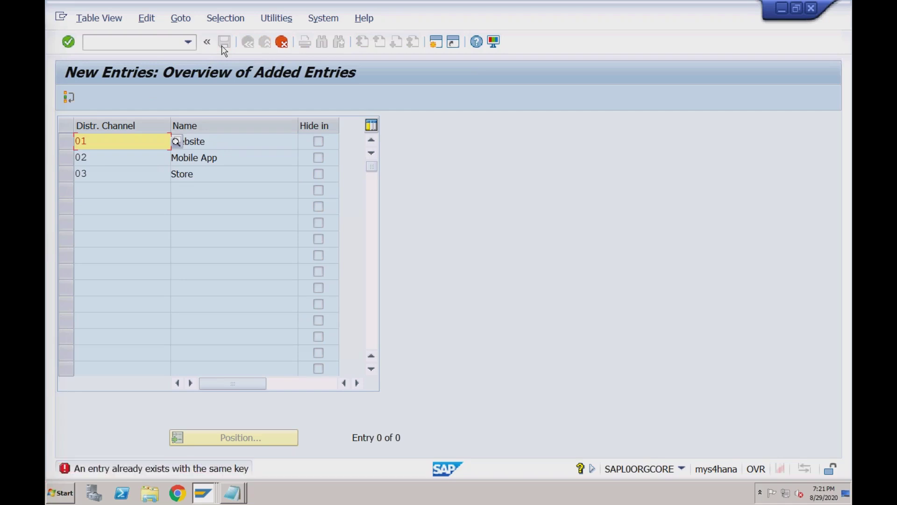
# Step: Change the Website distribution channel's code to 99 and save the entries under the proposed customizing request
pyautogui.click(94, 141)
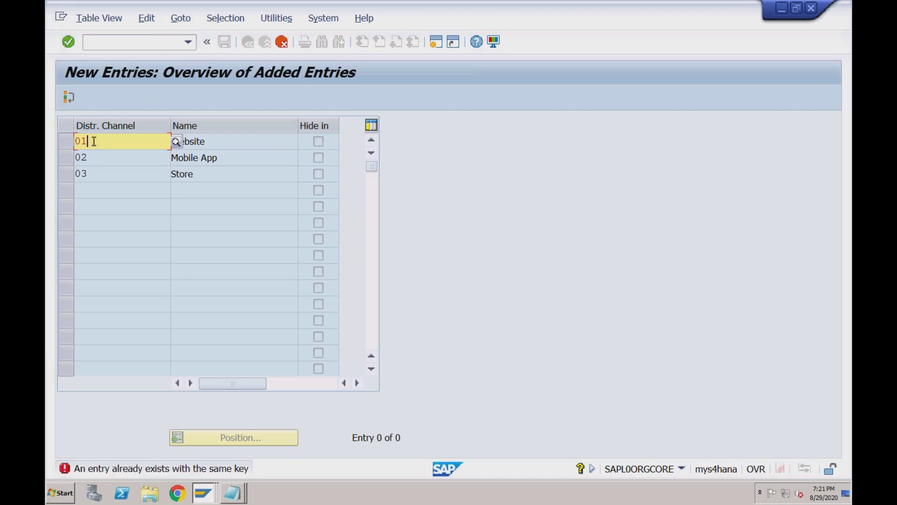
pyautogui.press('Home')
pyautogui.write('R')
pyautogui.press('Return')
pyautogui.press('BackSpace')
pyautogui.press('BackSpace')
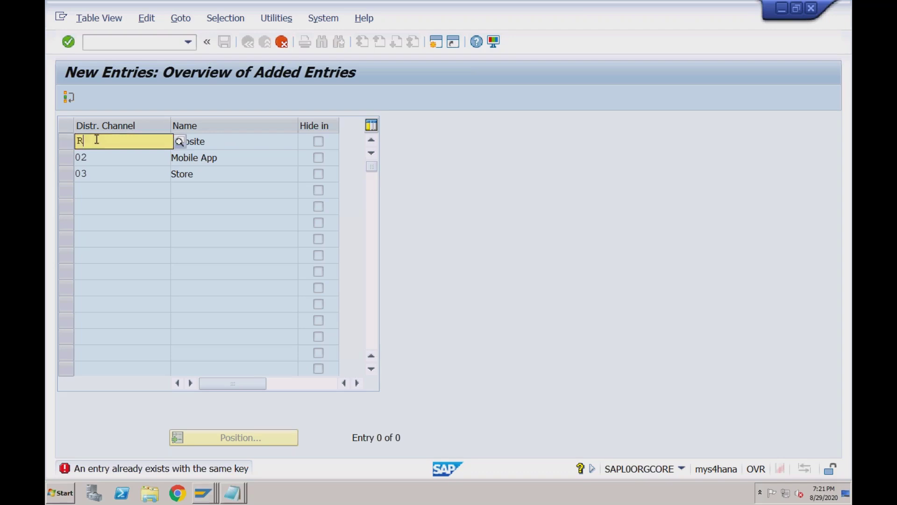
pyautogui.write('01')
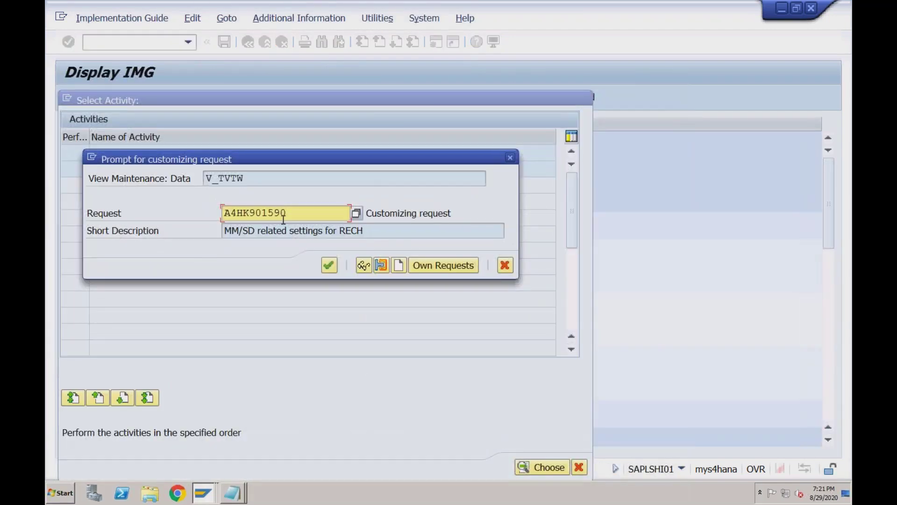
pyautogui.click(328, 265)
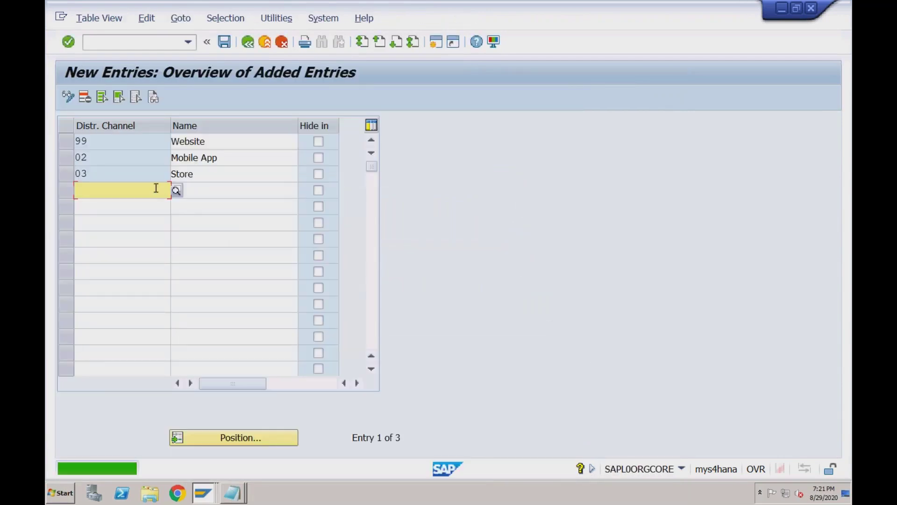
# Step: Delete distribution channel 99, add channel 04 named "Website" in its place and save the entries
pyautogui.click(70, 143)
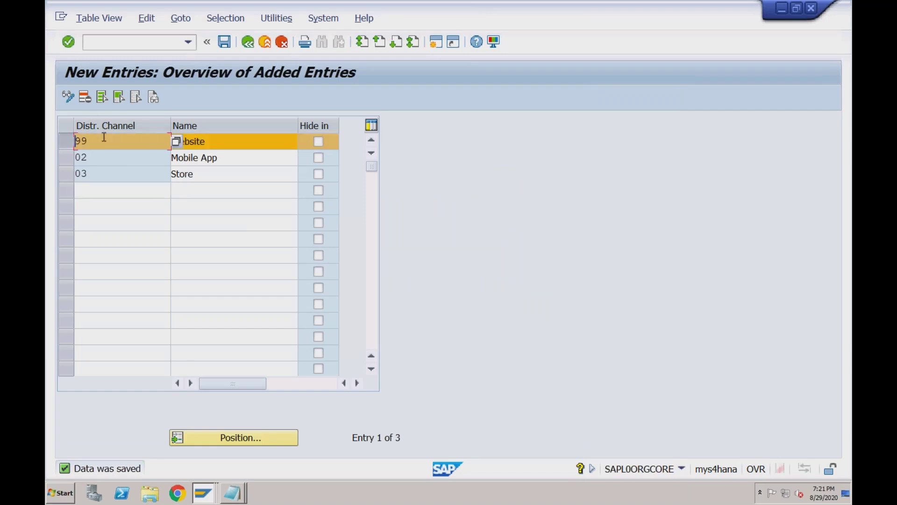
pyautogui.click(85, 98)
pyautogui.write('04')
pyautogui.click(184, 174)
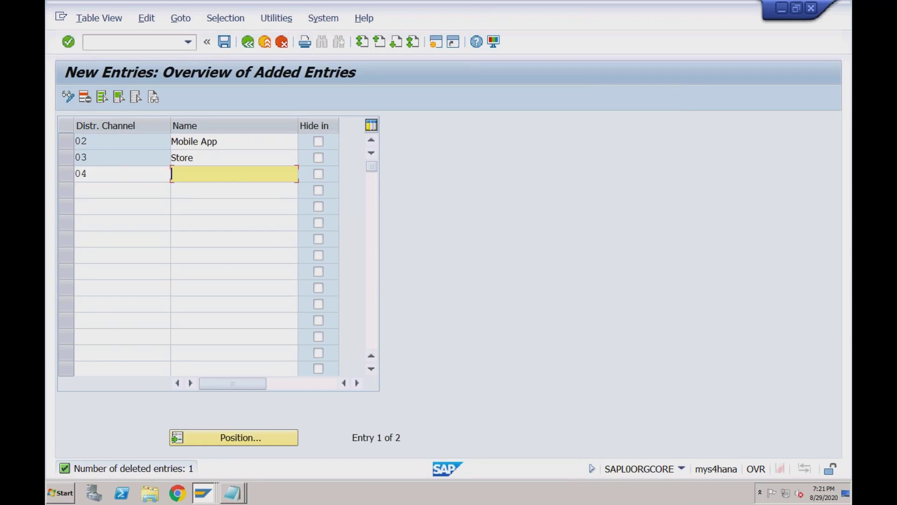
pyautogui.write('Website')
pyautogui.press('Return')
pyautogui.click(117, 141)
pyautogui.click(106, 156)
pyautogui.click(105, 173)
pyautogui.click(224, 42)
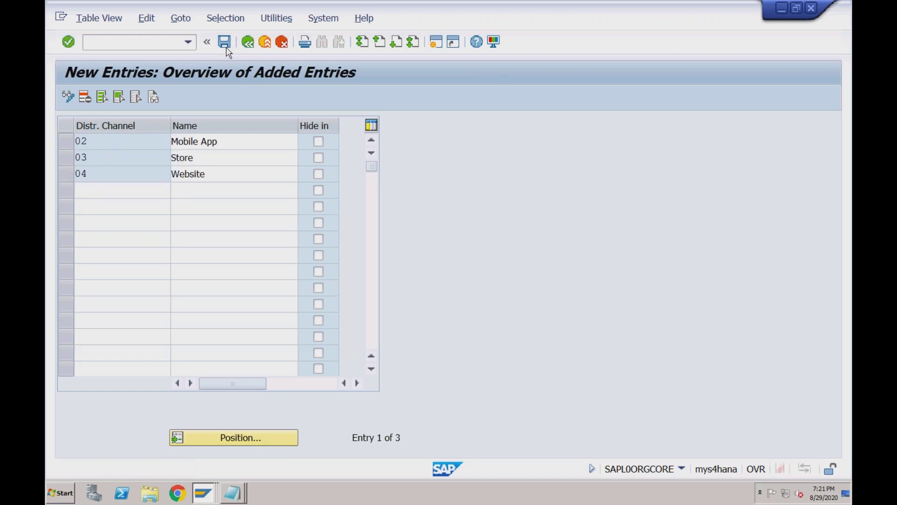
# Step: Leave the distribution channel activity and open Maintain sales office from the Sales and Distribution definitions
pyautogui.click(253, 46)
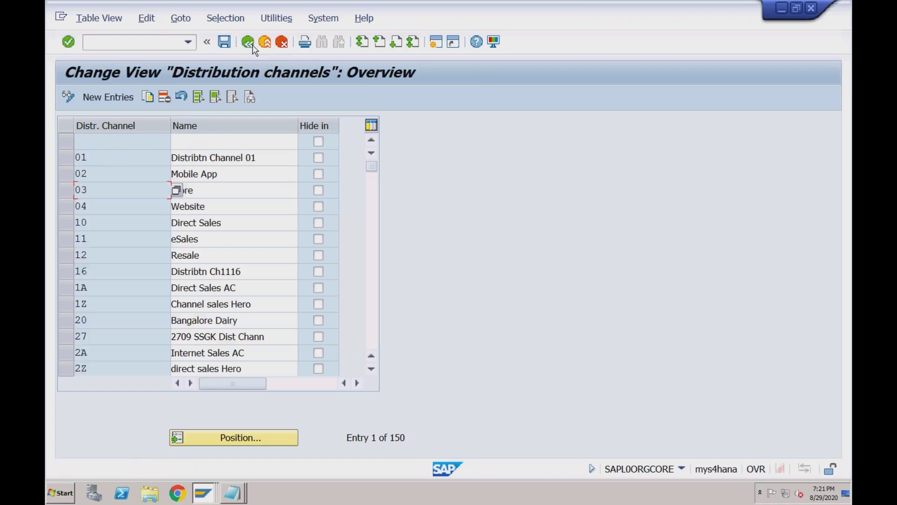
pyautogui.click(253, 46)
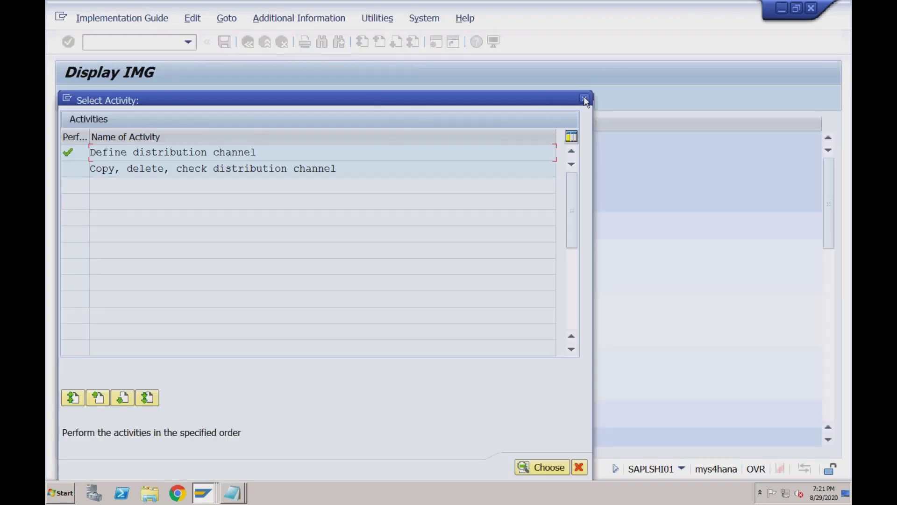
pyautogui.click(584, 99)
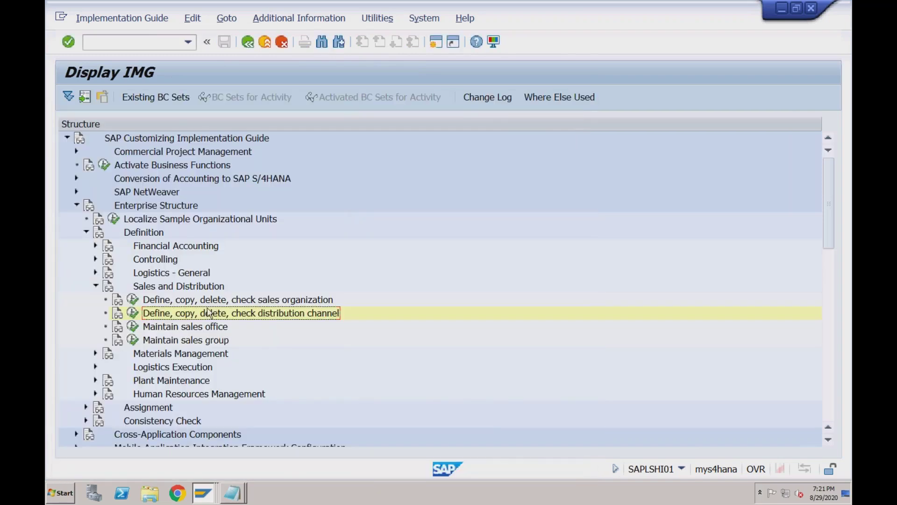
pyautogui.click(216, 344)
pyautogui.doubleClick(146, 327)
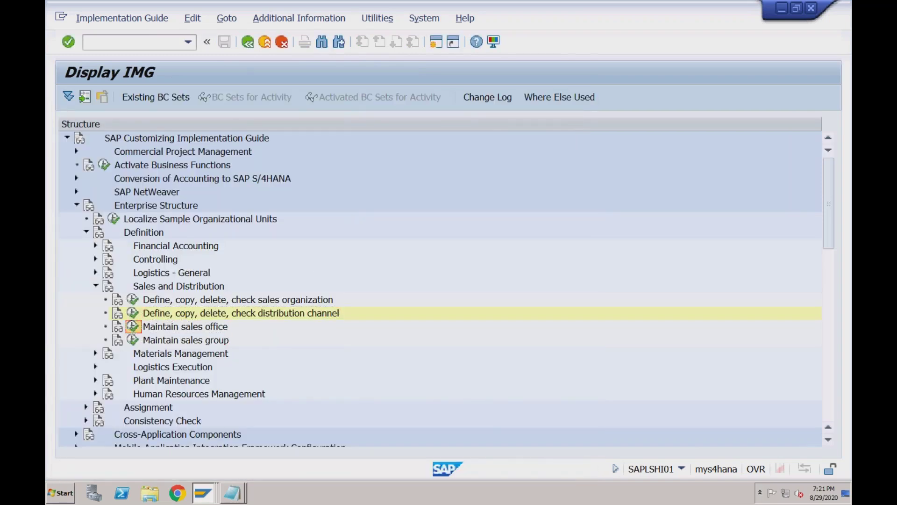
# Step: Create a new sales office entry with the code RECH and the description "Sales Office RECH"
pyautogui.click(108, 96)
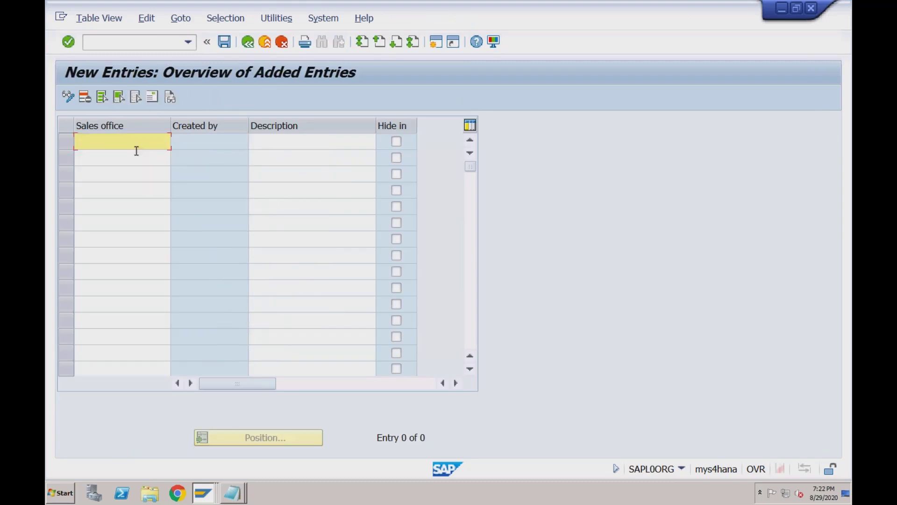
pyautogui.write('RECH')
pyautogui.press('Tab')
pyautogui.write('Sal')
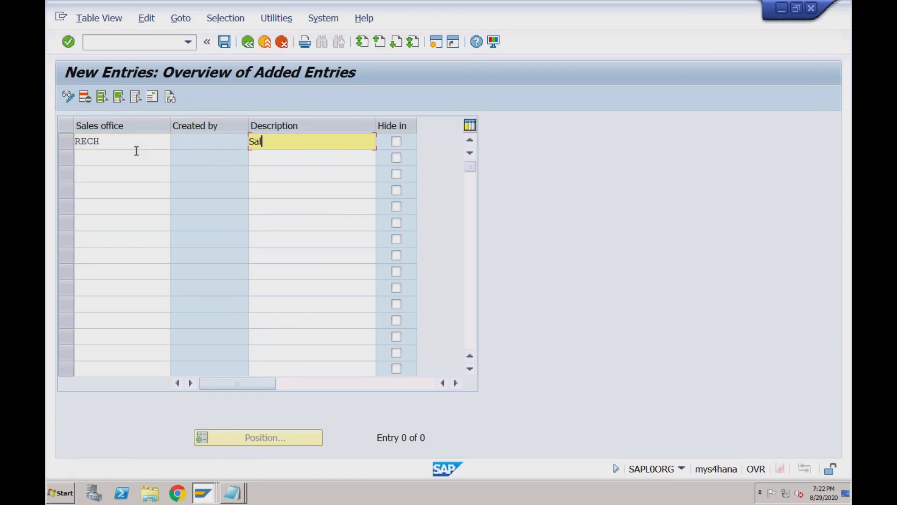
pyautogui.write('es Office RECH')
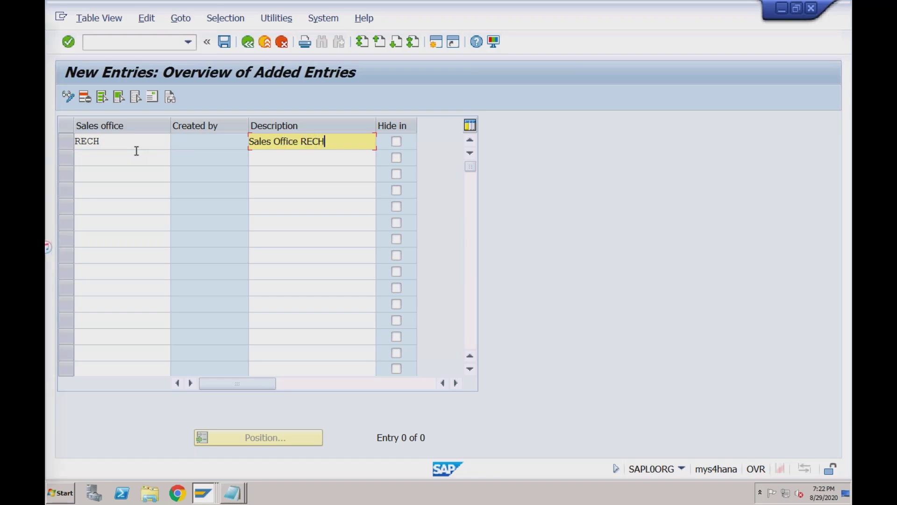
pyautogui.press('Return')
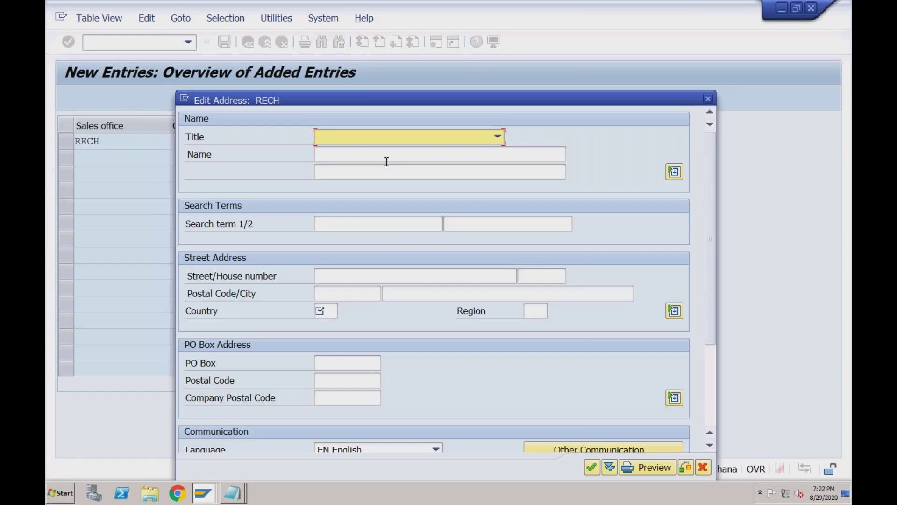
# Step: Set sales office RECH's address to title Company and country IN, then save it under the proposed customizing request
pyautogui.click(498, 137)
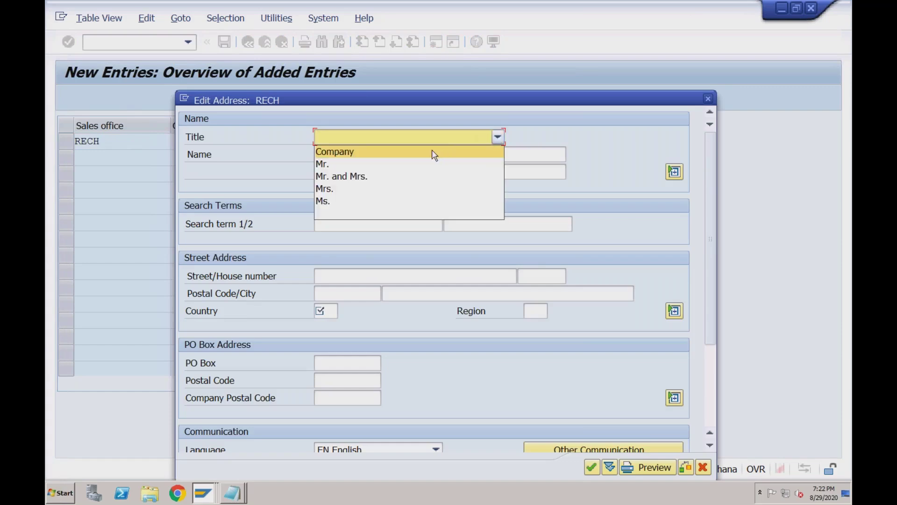
pyautogui.click(432, 151)
pyautogui.click(327, 312)
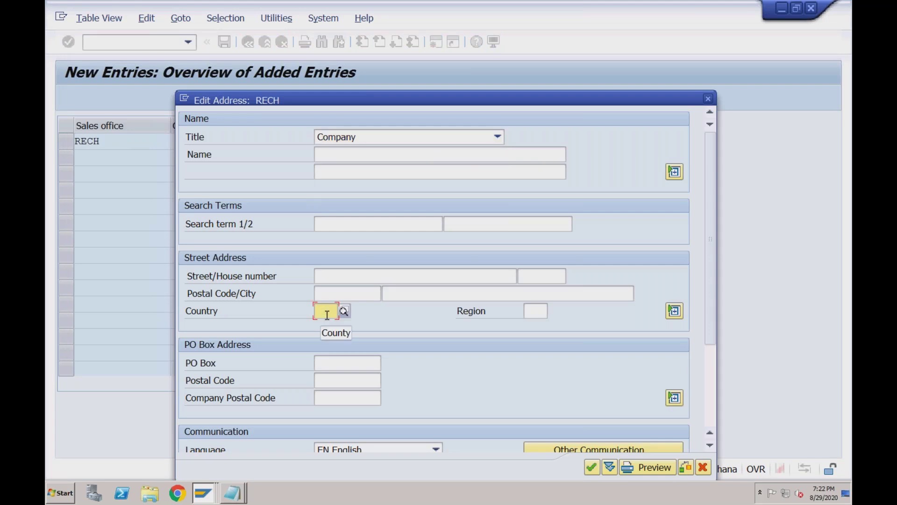
pyautogui.write('IN')
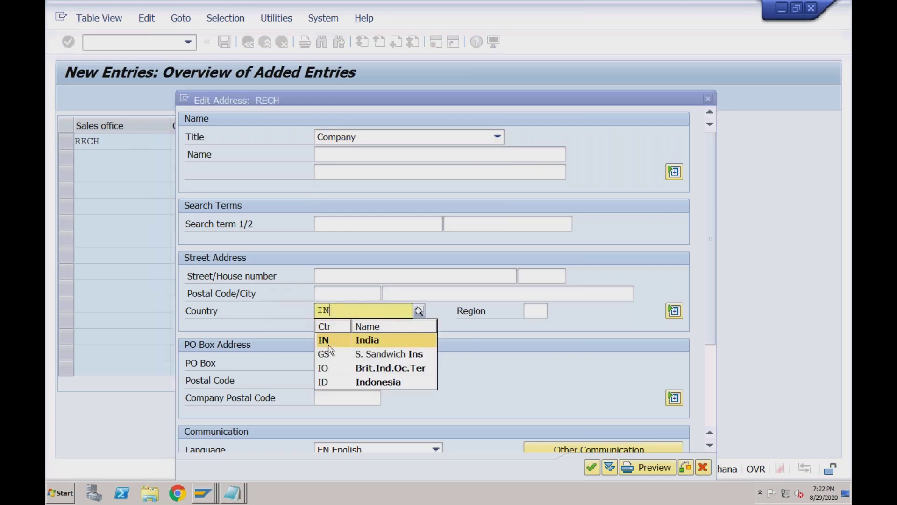
pyautogui.click(330, 343)
pyautogui.click(592, 467)
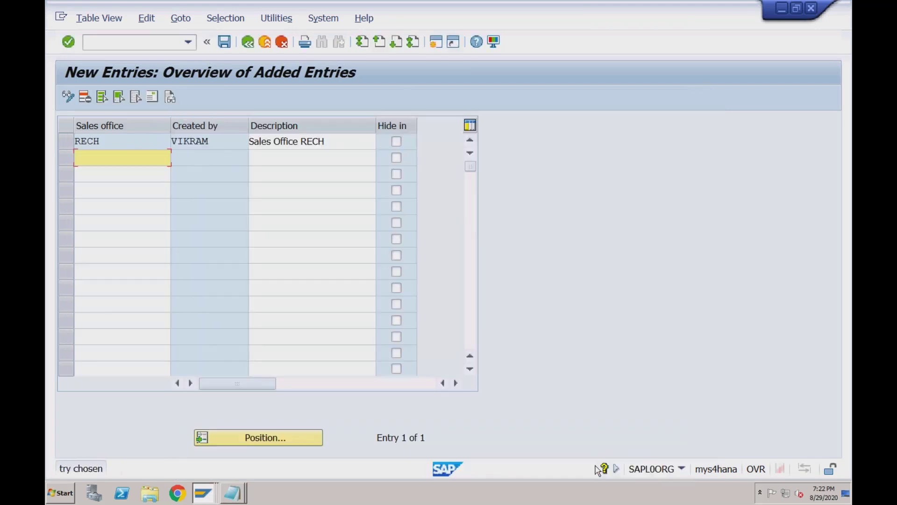
pyautogui.click(224, 42)
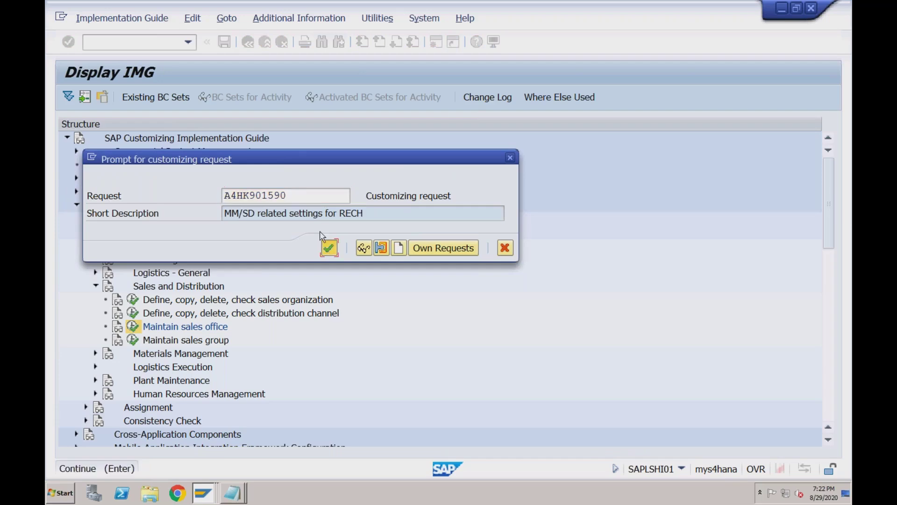
pyautogui.click(329, 249)
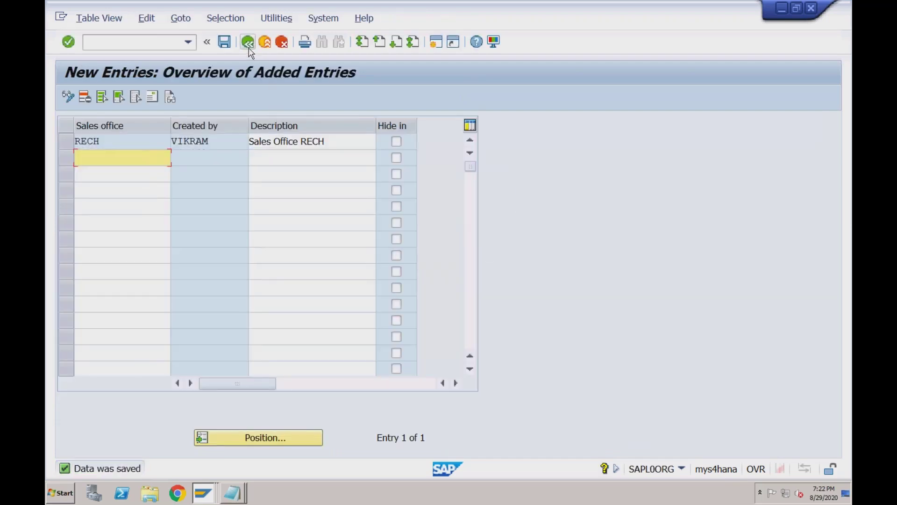
# Step: Leave the sales office activity and open Maintain sales group from the Sales and Distribution definitions
pyautogui.click(248, 43)
pyautogui.click(248, 43)
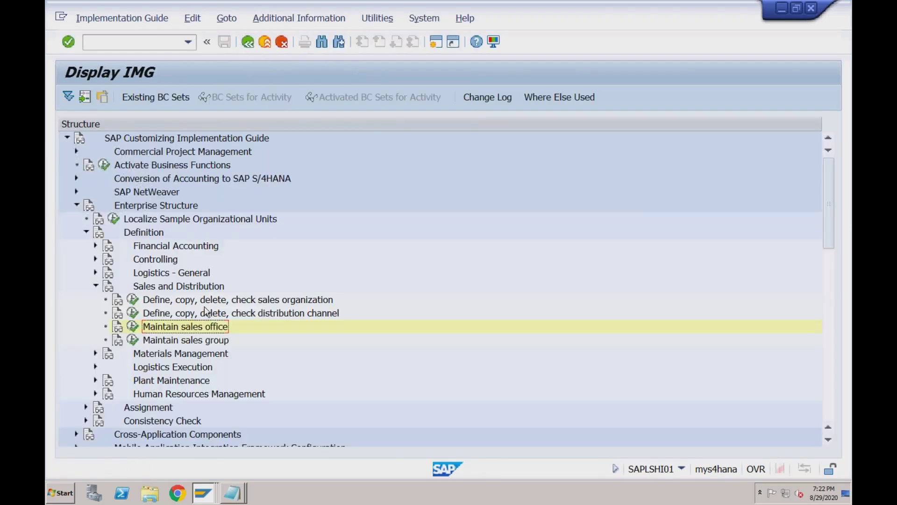
pyautogui.doubleClick(149, 343)
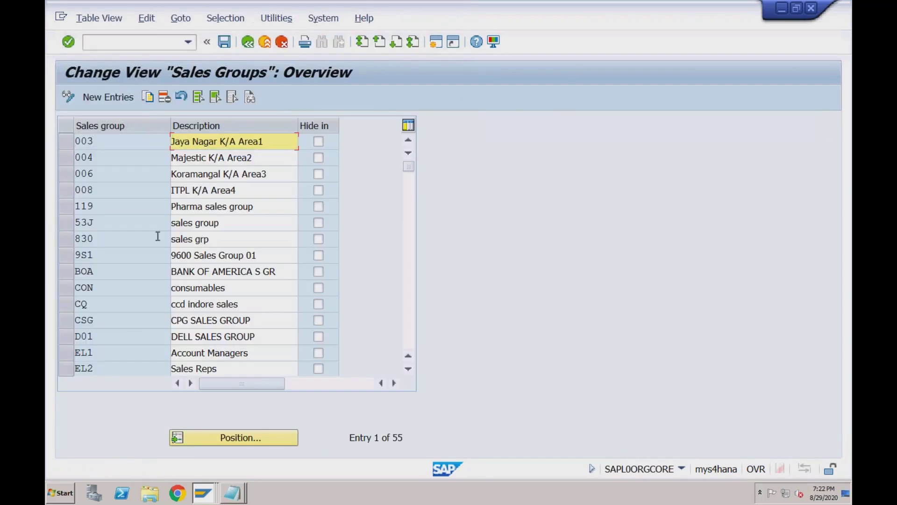
# Step: Create a new sales group entry with the code REC and the description "Sales Team for RECH"
pyautogui.click(118, 100)
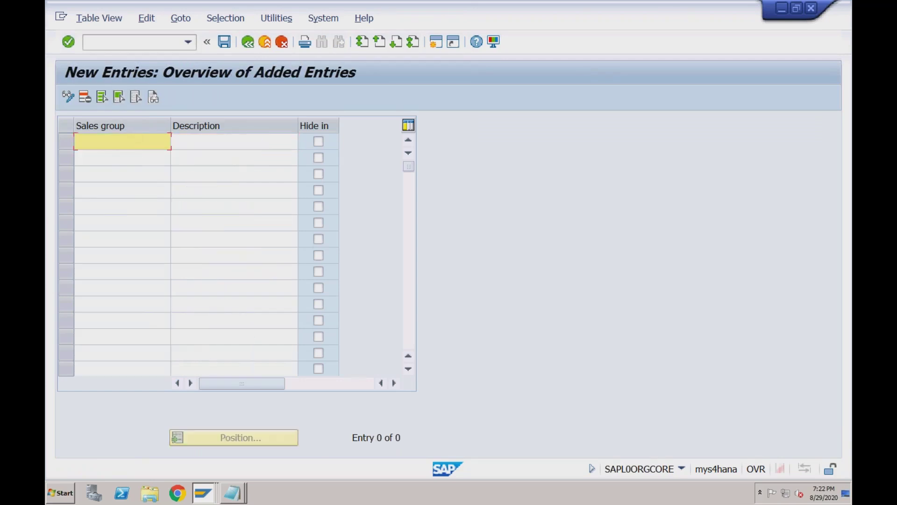
pyautogui.write('REC')
pyautogui.click(234, 141)
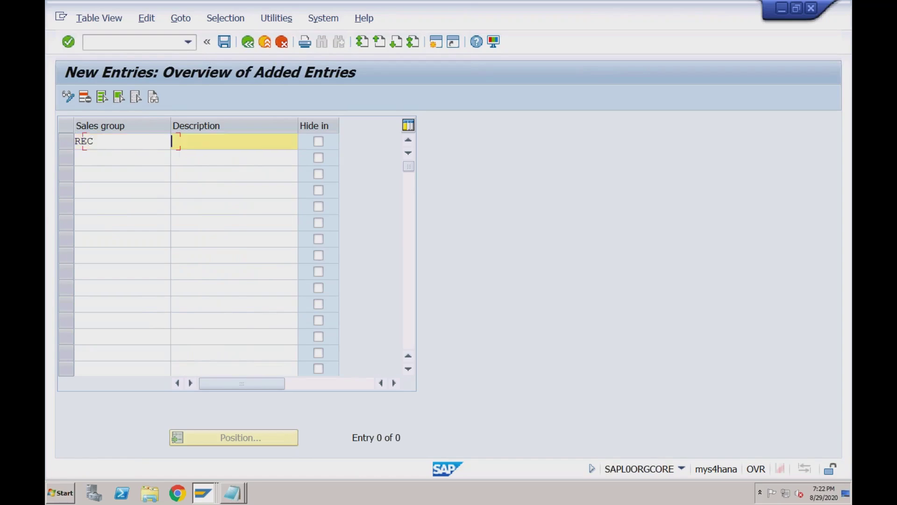
pyautogui.write('Sales Team fo')
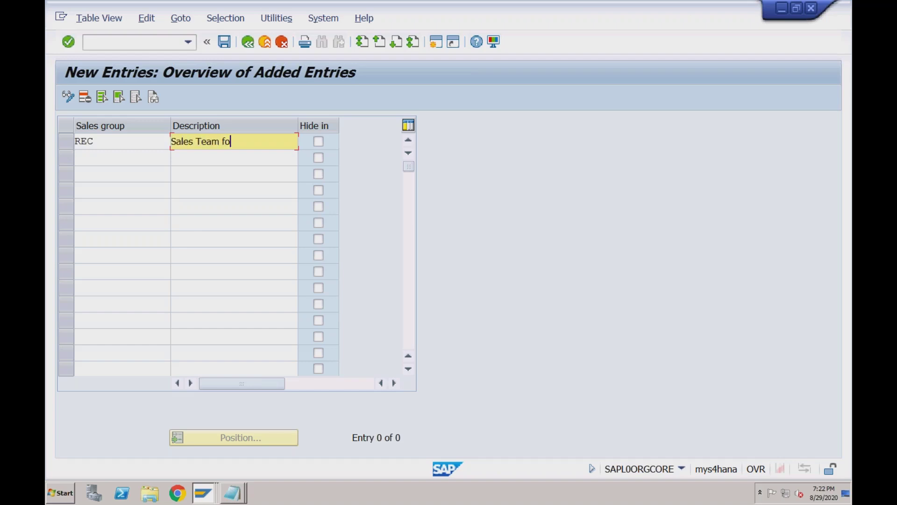
pyautogui.write('r RECH')
pyautogui.press('Return')
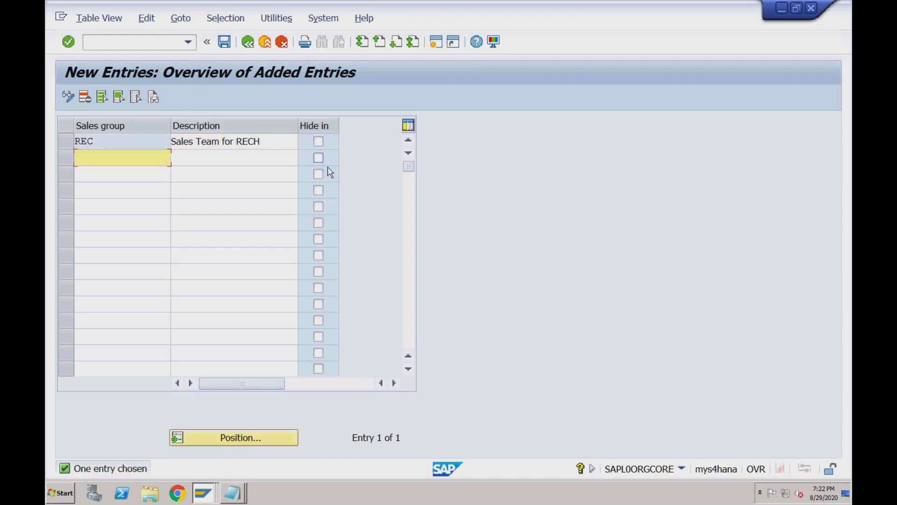
# Step: Leave sales group REC not hidden, save it under the proposed customizing request and return to the customizing guide
pyautogui.click(319, 142)
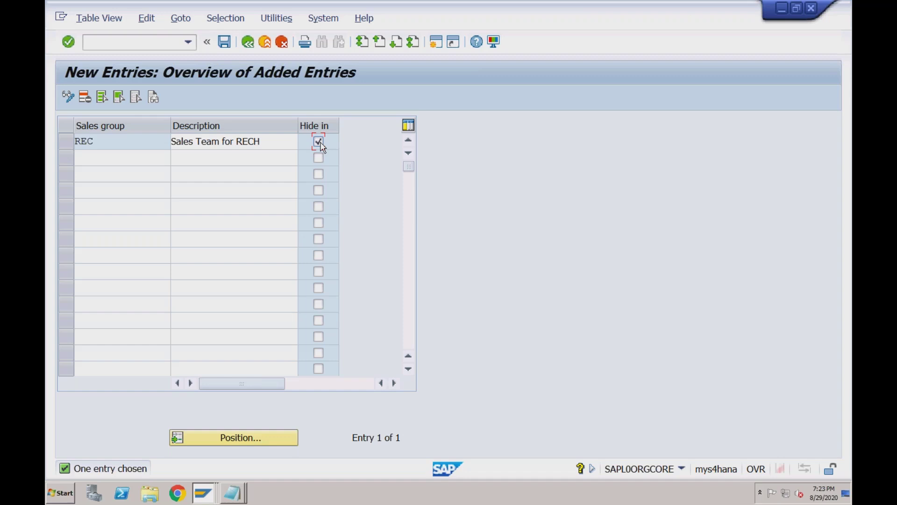
pyautogui.click(318, 142)
pyautogui.click(226, 46)
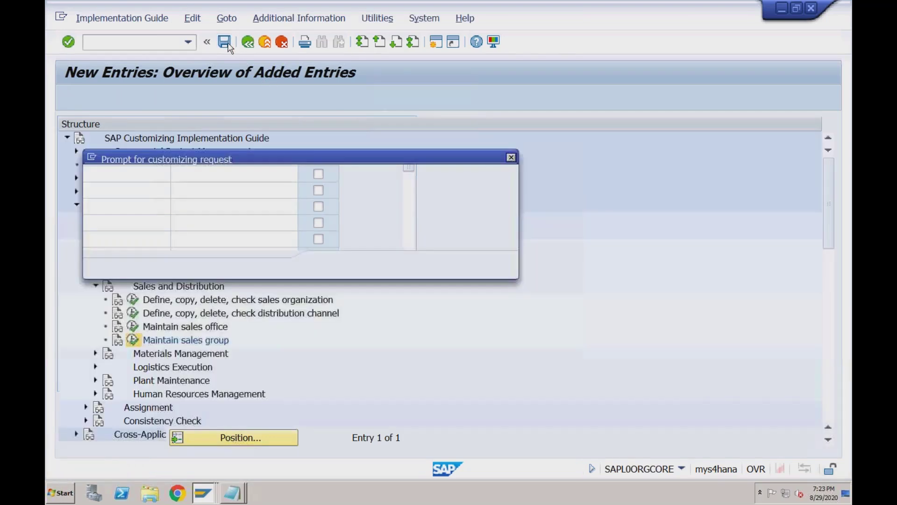
pyautogui.click(330, 262)
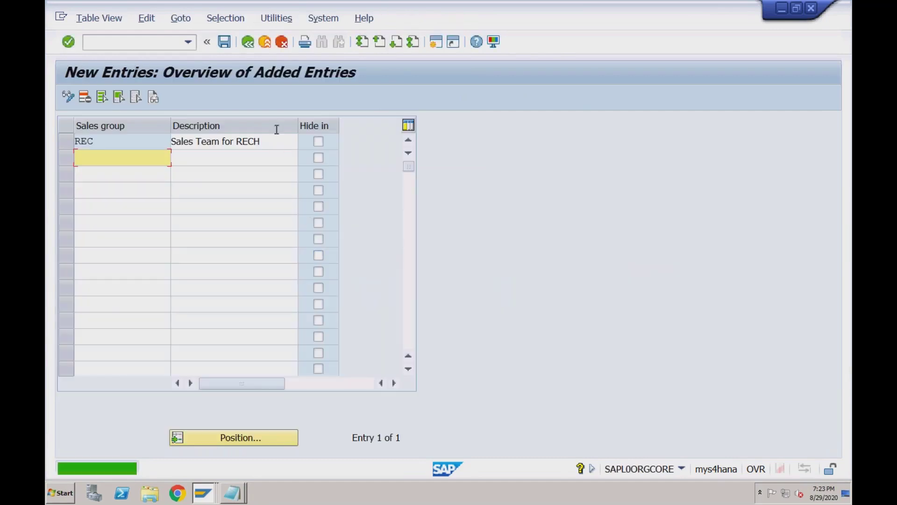
pyautogui.click(248, 42)
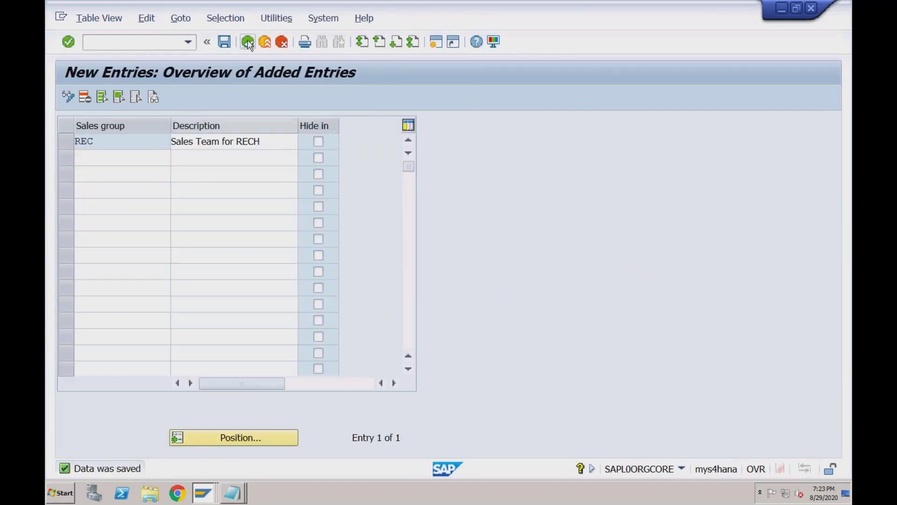
pyautogui.click(248, 42)
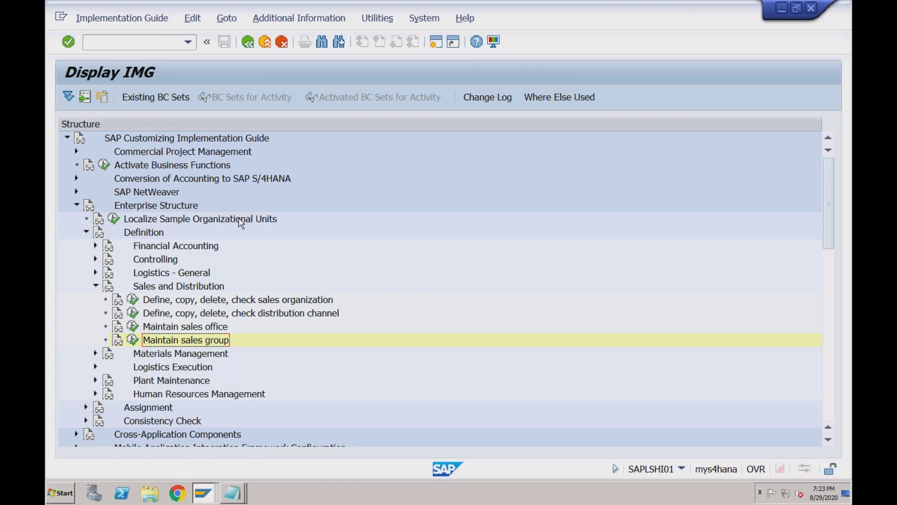
# Step: Switch to the session showing the business areas and start transaction VA01 there to create sales documents
pyautogui.click(436, 42)
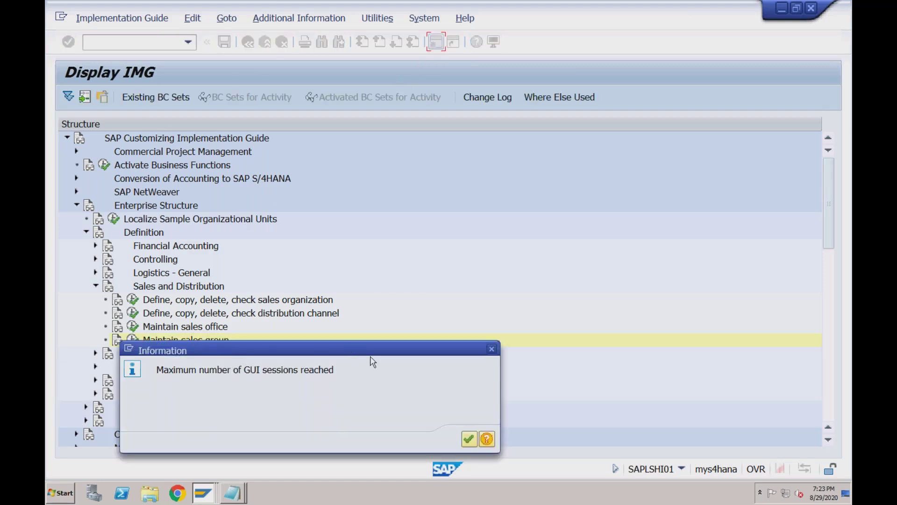
pyautogui.click(469, 439)
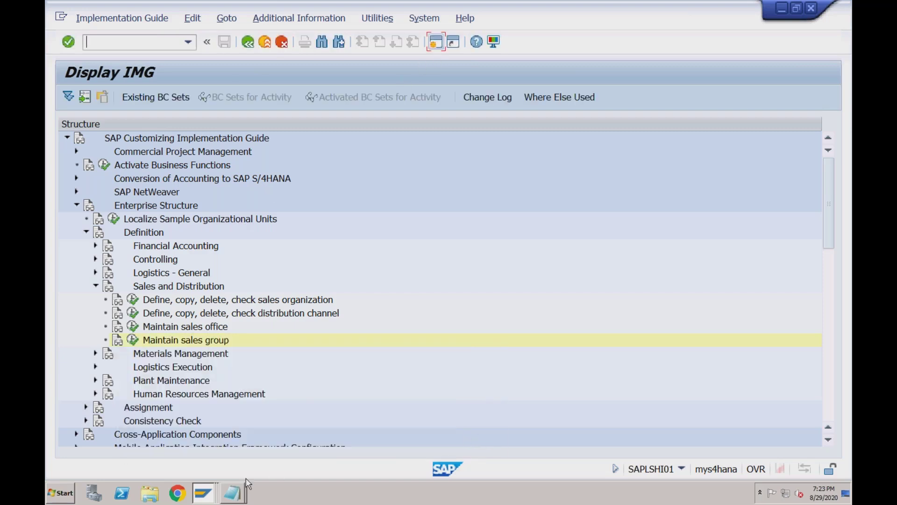
pyautogui.click(212, 493)
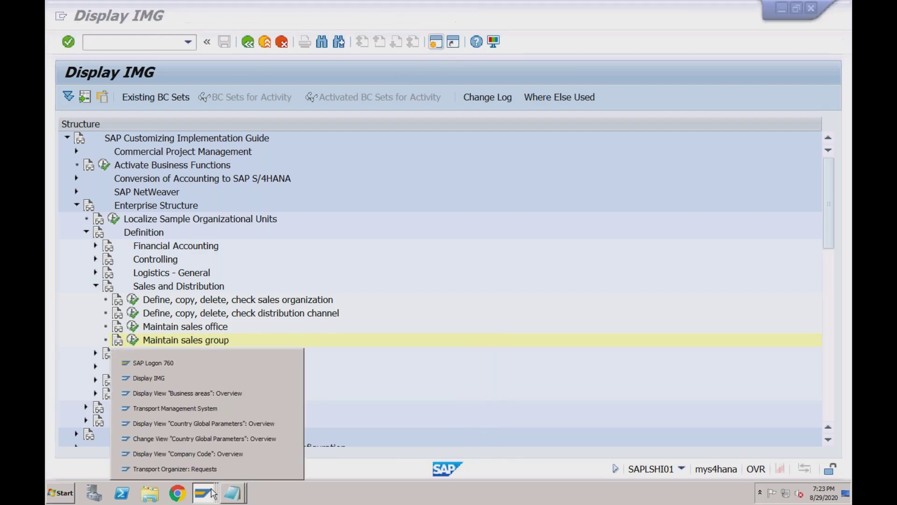
pyautogui.click(199, 393)
pyautogui.write('/nva01')
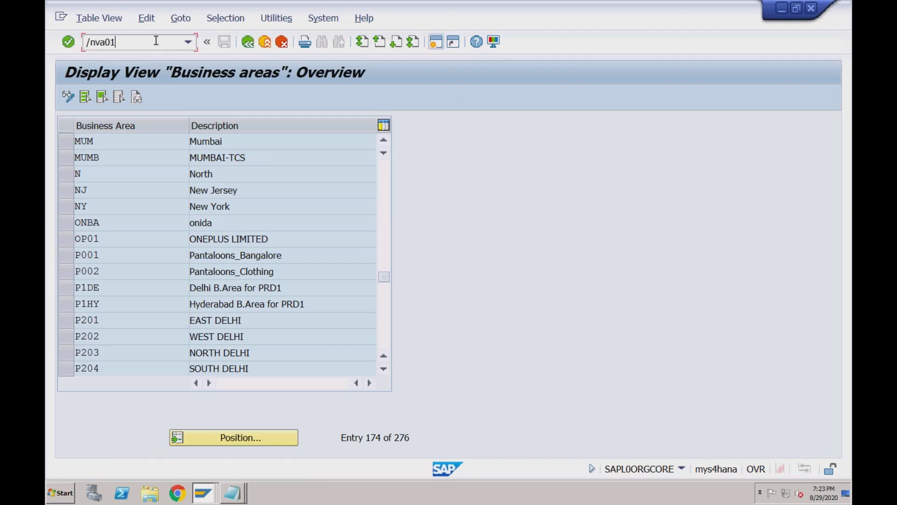
pyautogui.press('Return')
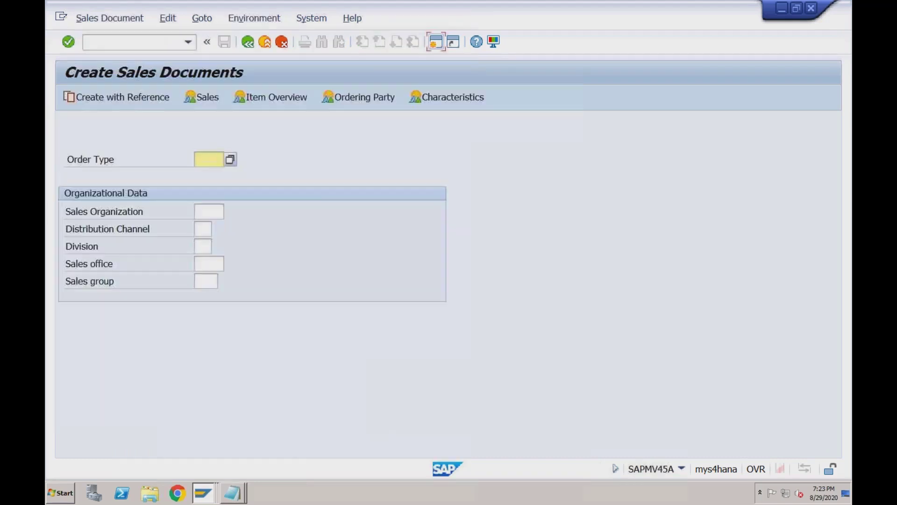
# Step: Examine the organizational data fields of the sales document and the list of available sales offices without choosing one
pyautogui.click(211, 215)
pyautogui.click(203, 229)
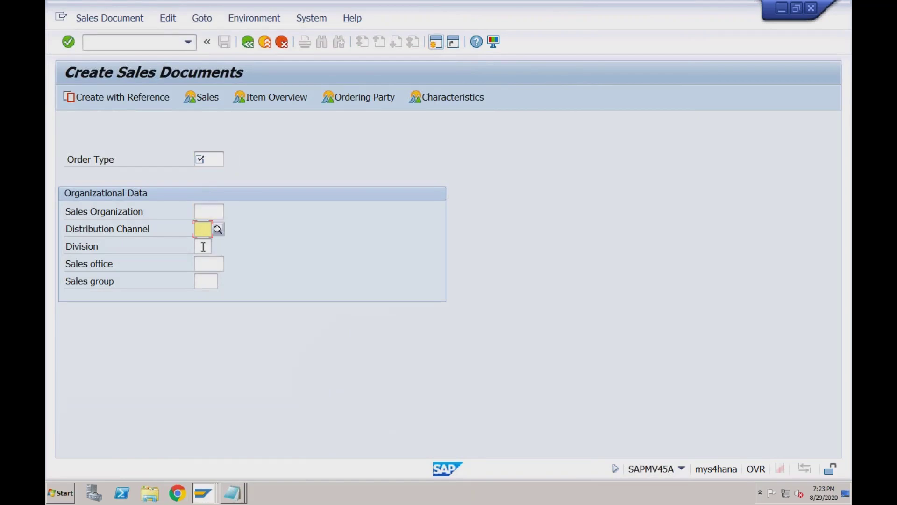
pyautogui.click(203, 247)
pyautogui.click(204, 263)
pyautogui.click(204, 281)
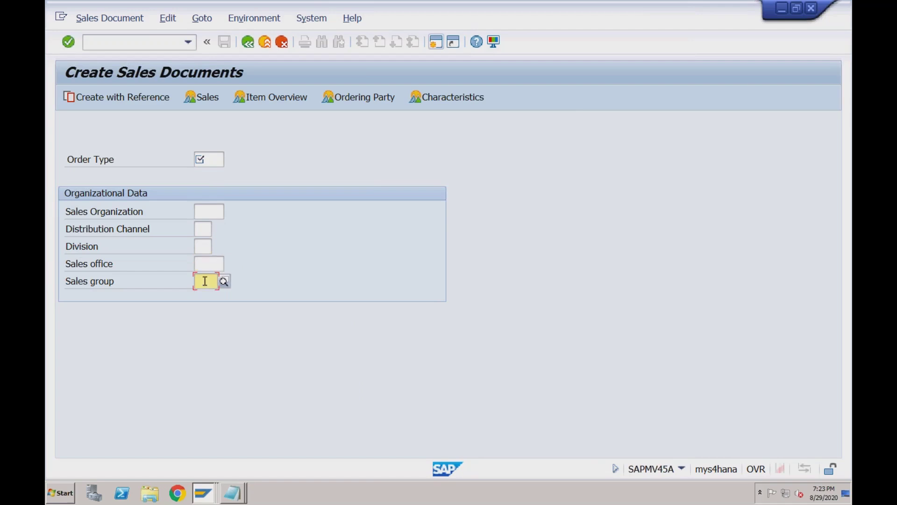
pyautogui.click(205, 263)
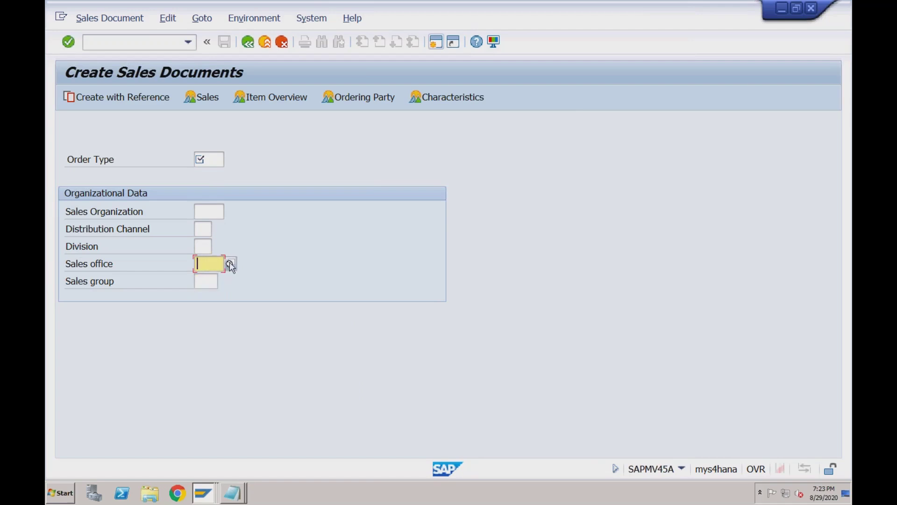
pyautogui.click(231, 265)
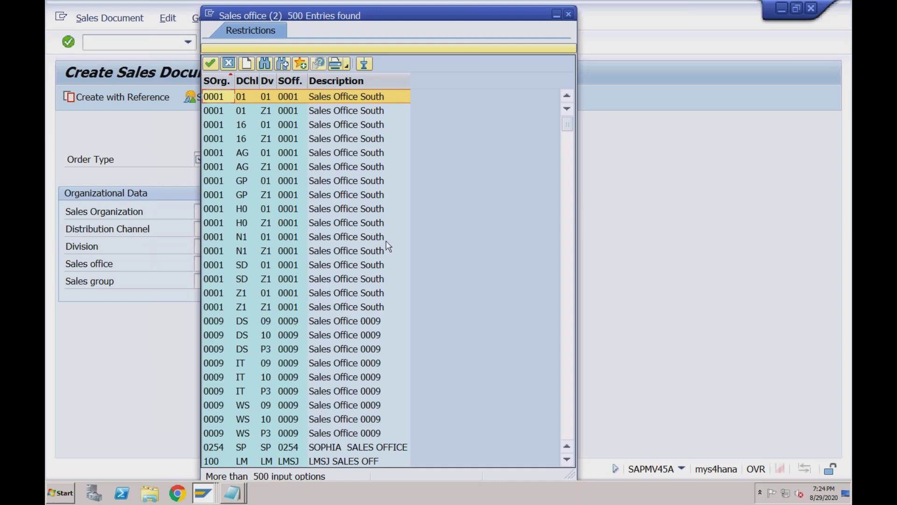
pyautogui.click(569, 16)
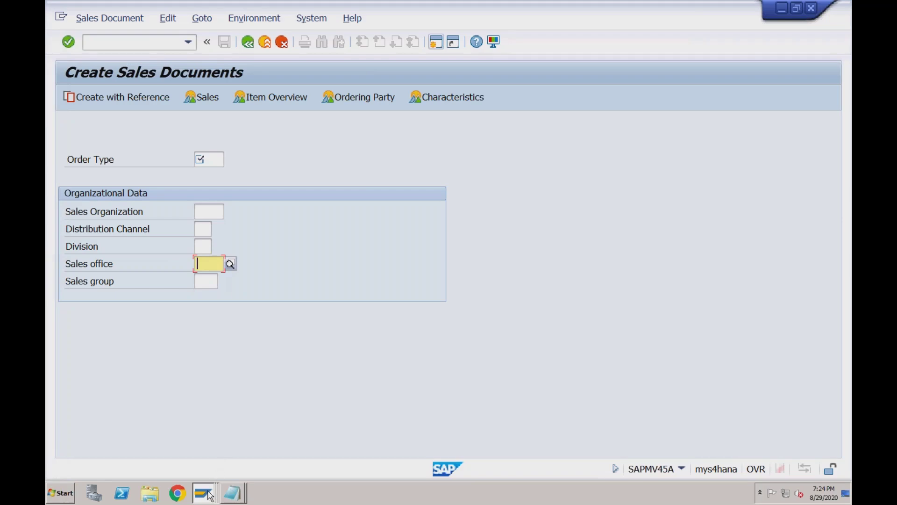
pyautogui.moveTo(210, 495)
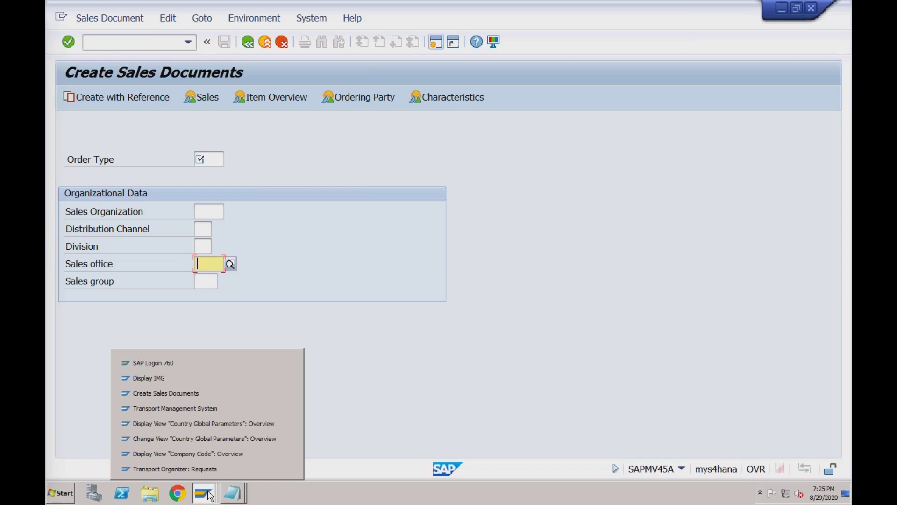
pyautogui.click(189, 378)
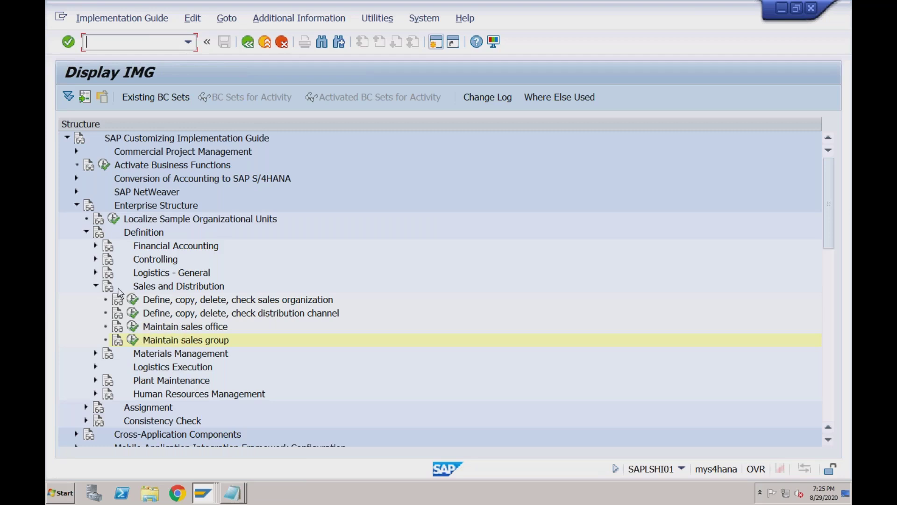
pyautogui.click(133, 301)
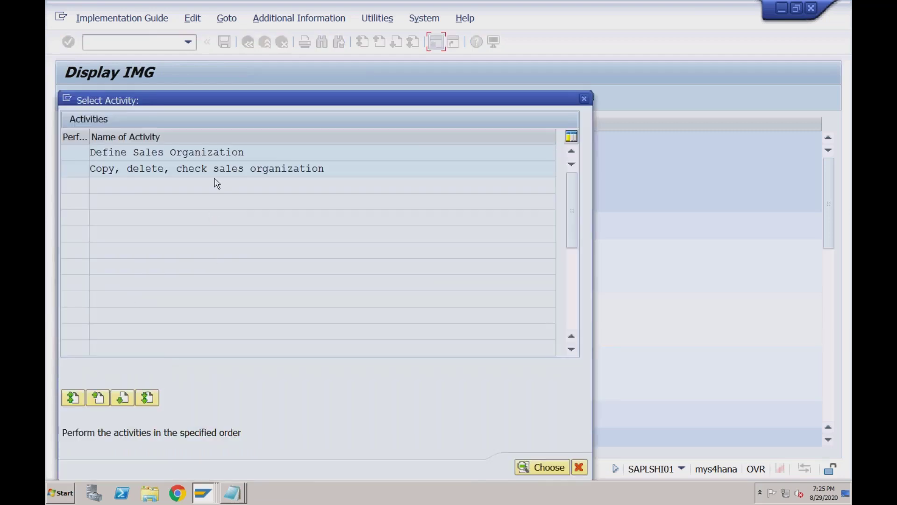
pyautogui.click(211, 493)
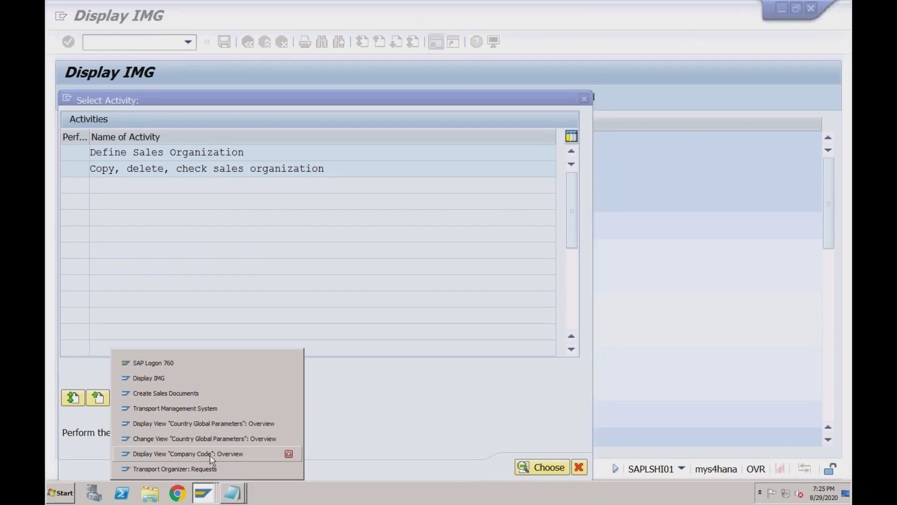
pyautogui.click(212, 393)
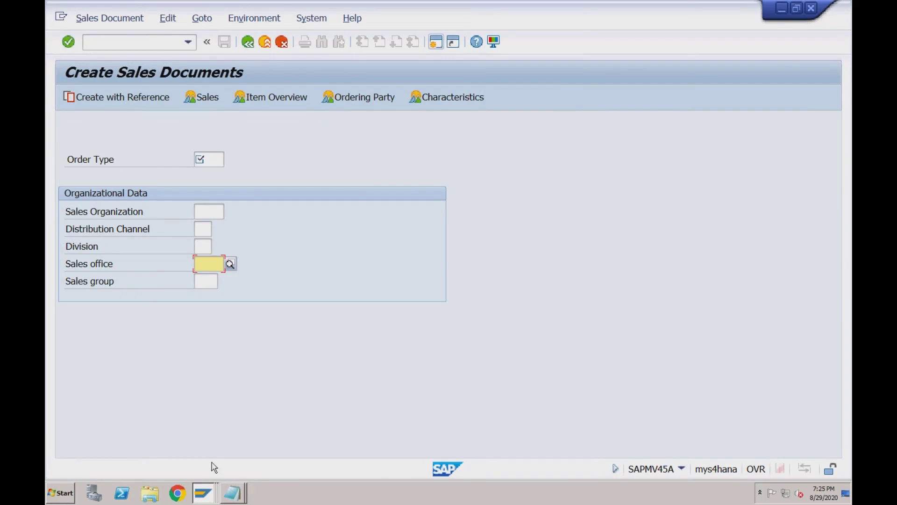
# Step: Review which sales group, sales office, sales organization, distribution channel and division fields the sales document asks for
pyautogui.moveTo(207, 492)
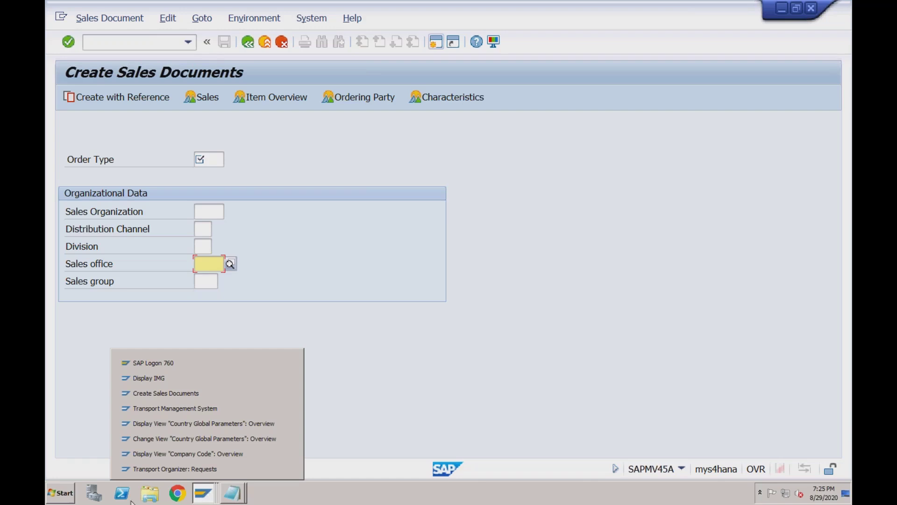
pyautogui.click(185, 312)
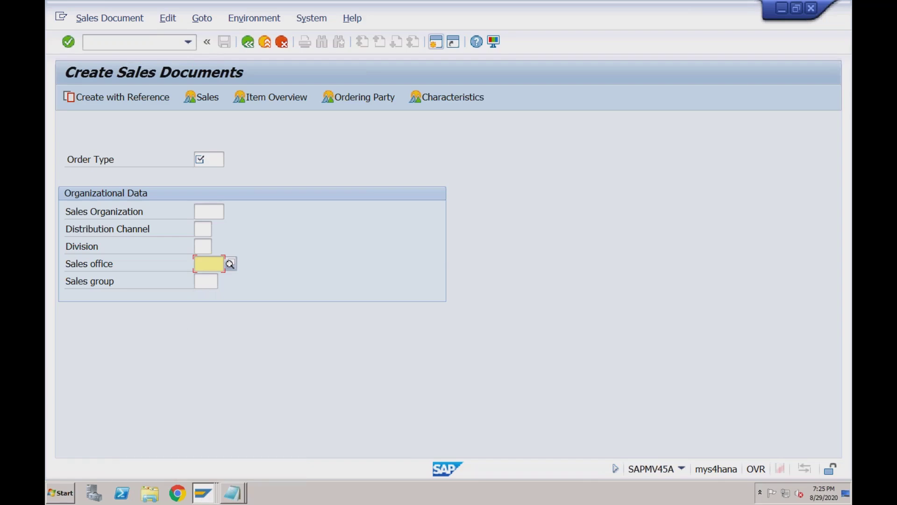
pyautogui.click(203, 280)
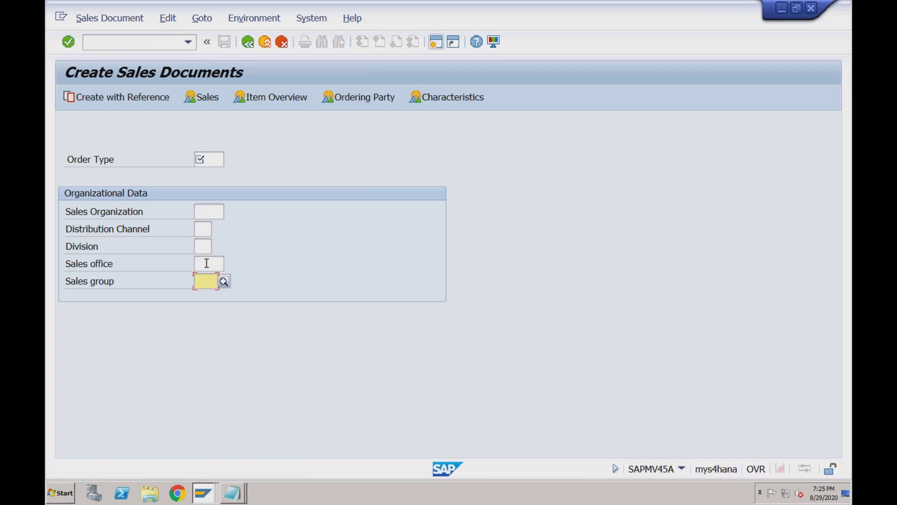
pyautogui.click(206, 264)
pyautogui.click(203, 212)
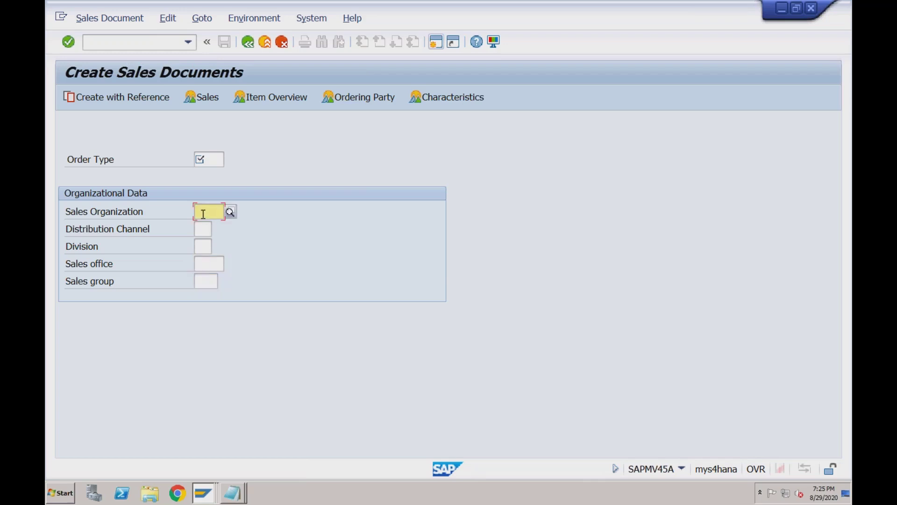
pyautogui.click(202, 229)
pyautogui.click(201, 244)
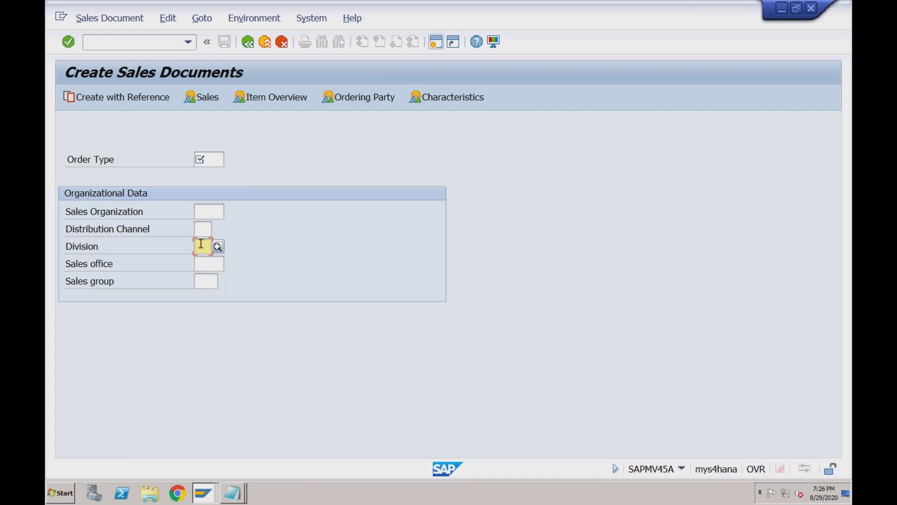
# Step: Return to the customizing guide, close the sales organization activity selection and open Maintain sales group
pyautogui.click(205, 494)
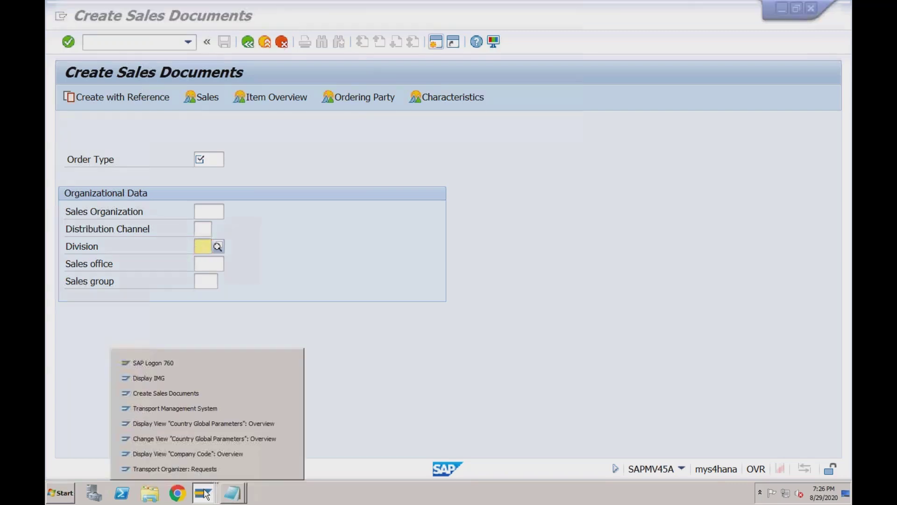
pyautogui.click(204, 379)
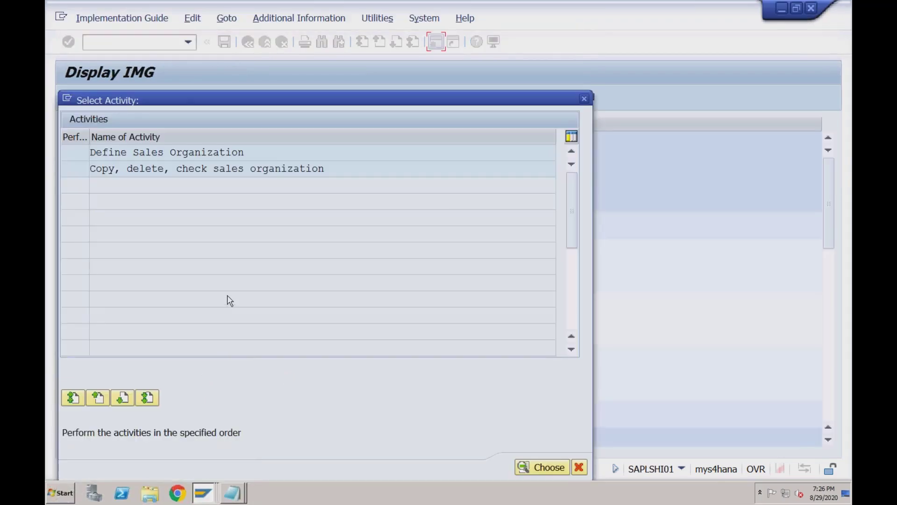
pyautogui.click(585, 99)
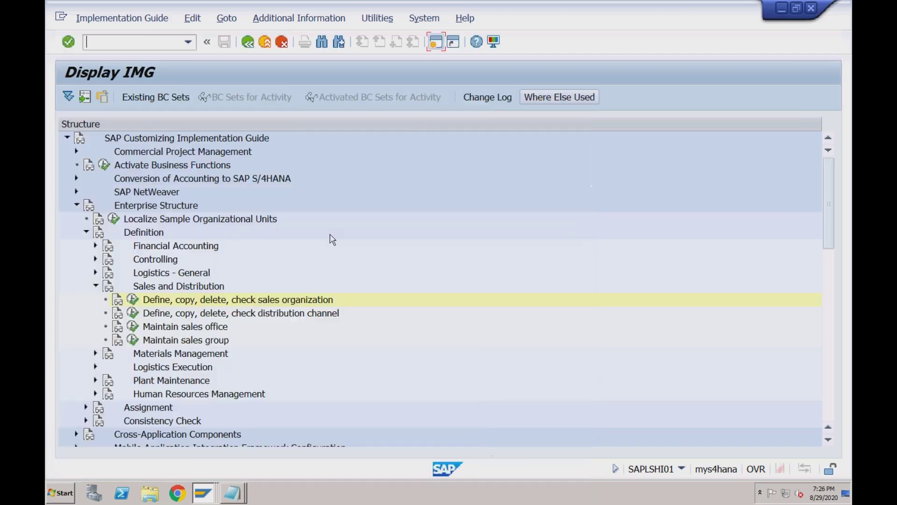
pyautogui.click(198, 316)
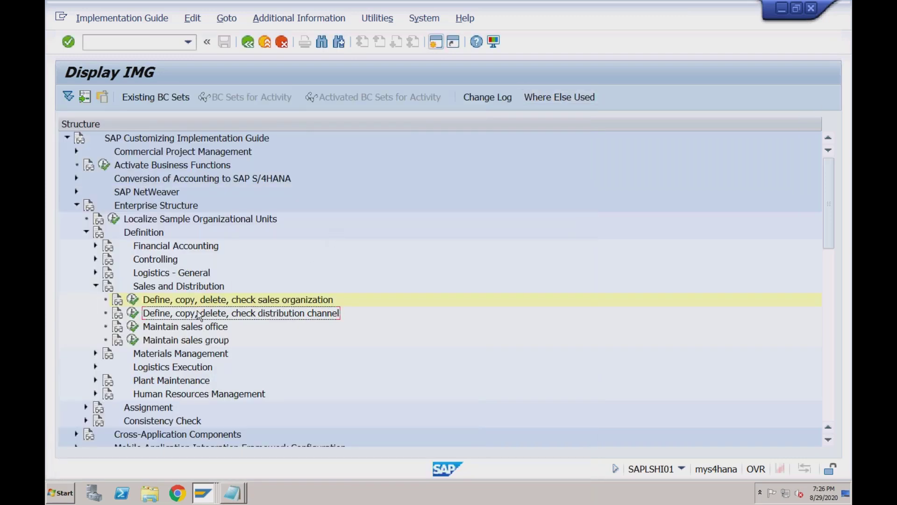
pyautogui.click(184, 329)
pyautogui.click(148, 341)
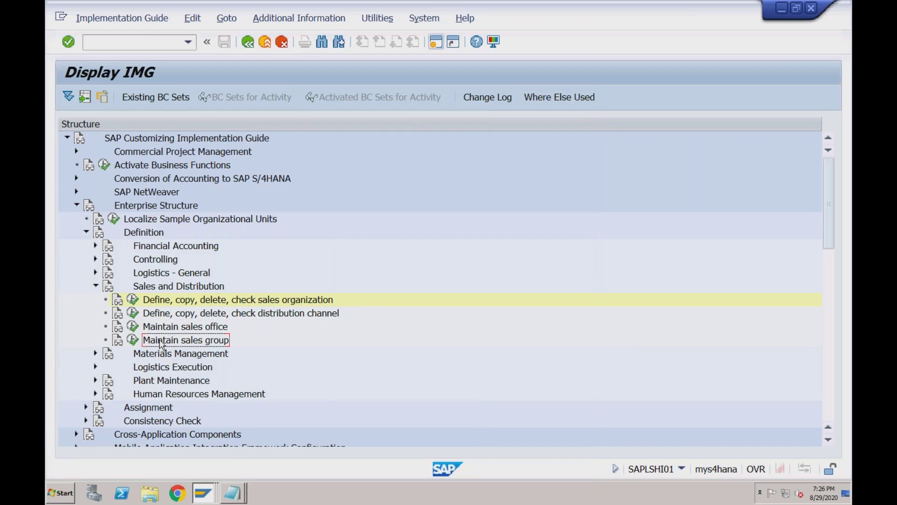
pyautogui.click(133, 340)
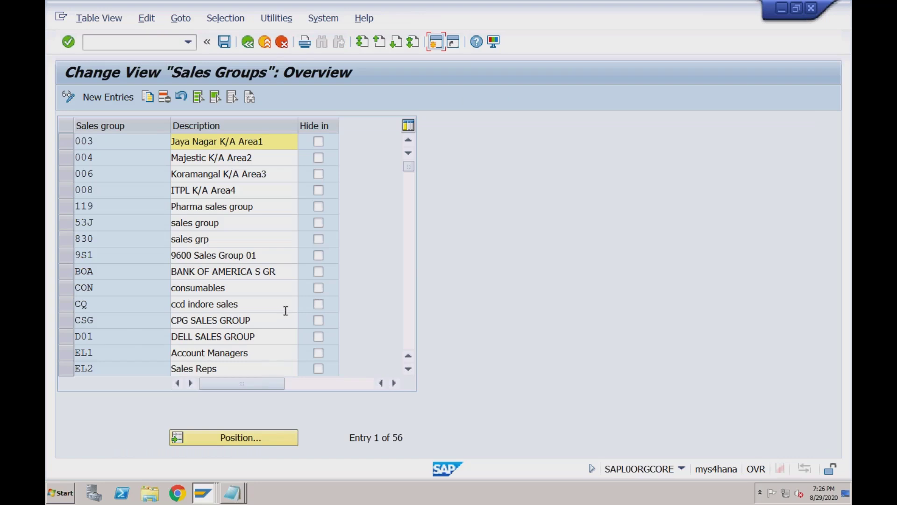
# Step: Look up the REC sales group for RECH in the sales groups overview and return to the customizing guide
pyautogui.click(414, 263)
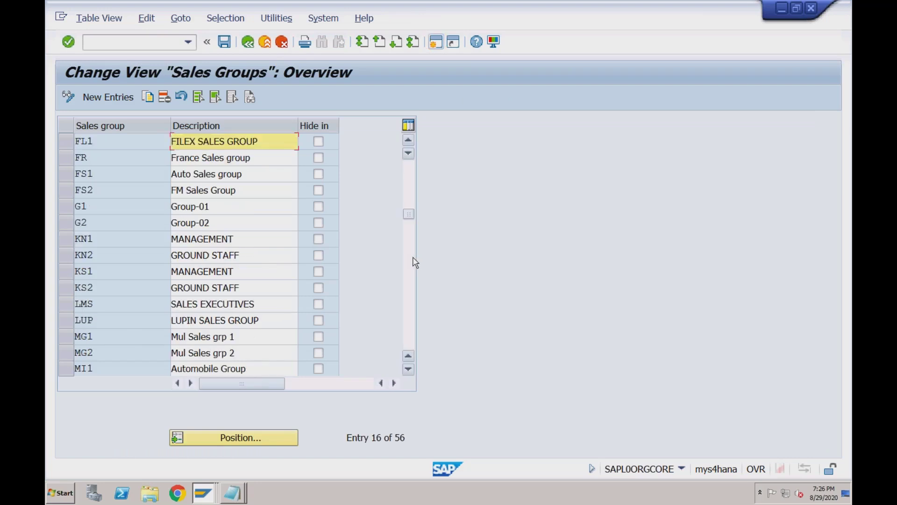
pyautogui.click(415, 263)
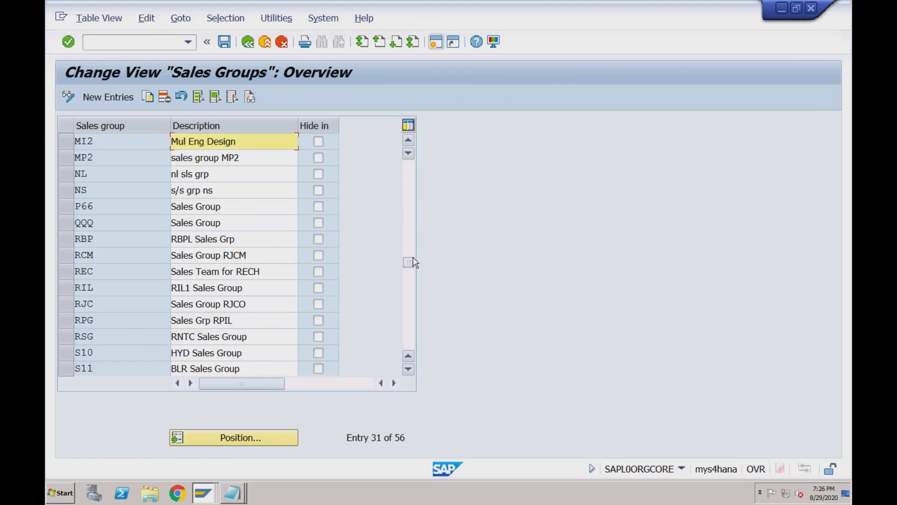
pyautogui.click(261, 270)
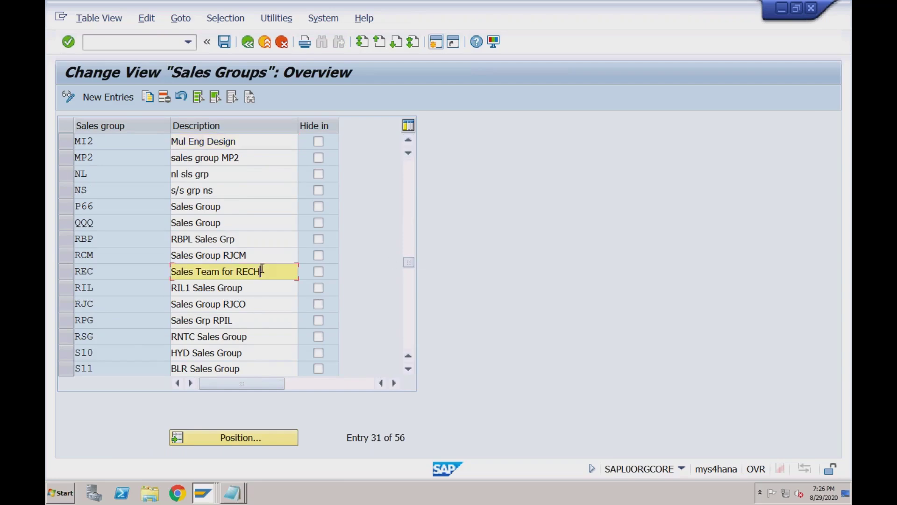
pyautogui.click(250, 46)
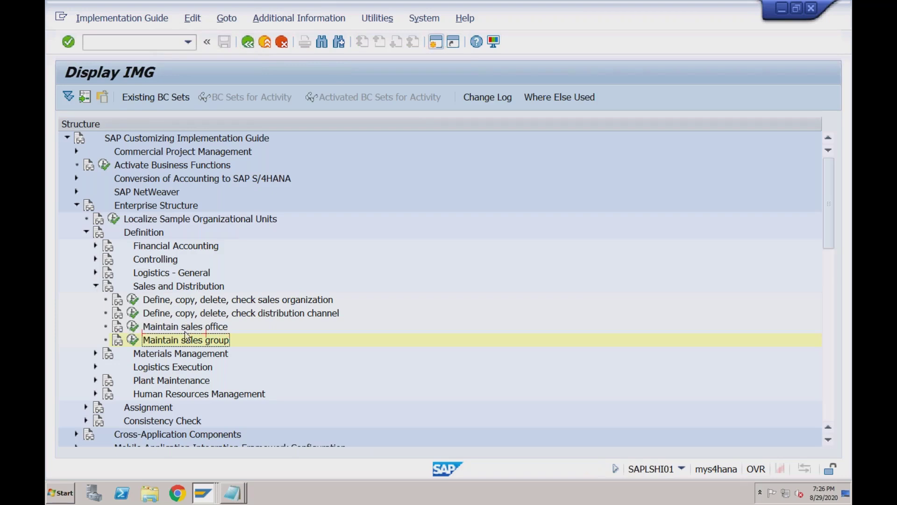
# Step: Collapse the enterprise structure definition, expand the Sales and Distribution assignments and open Assign sales organization to company code
pyautogui.click(96, 287)
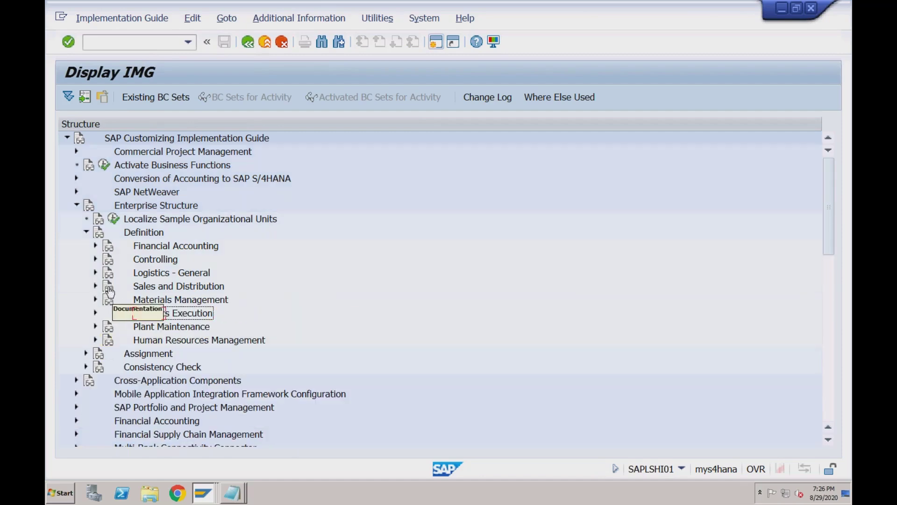
pyautogui.click(87, 233)
pyautogui.click(86, 246)
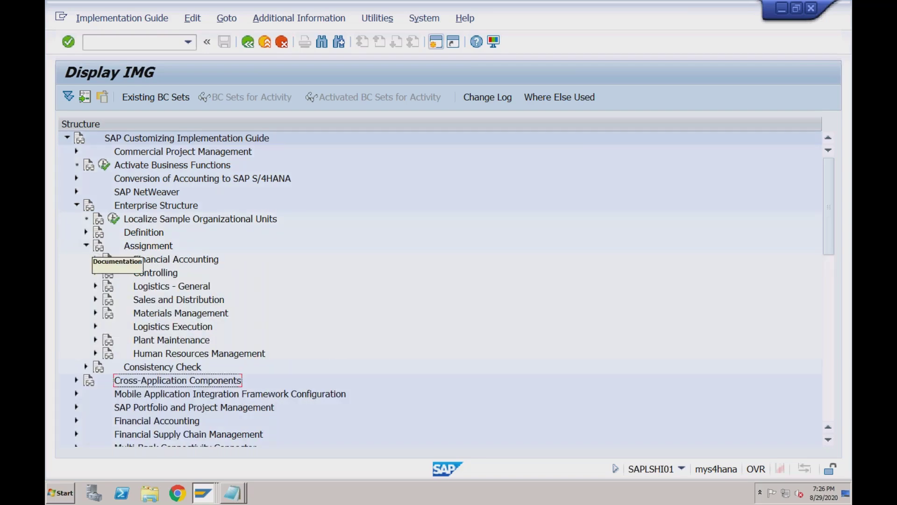
pyautogui.click(95, 299)
pyautogui.click(168, 317)
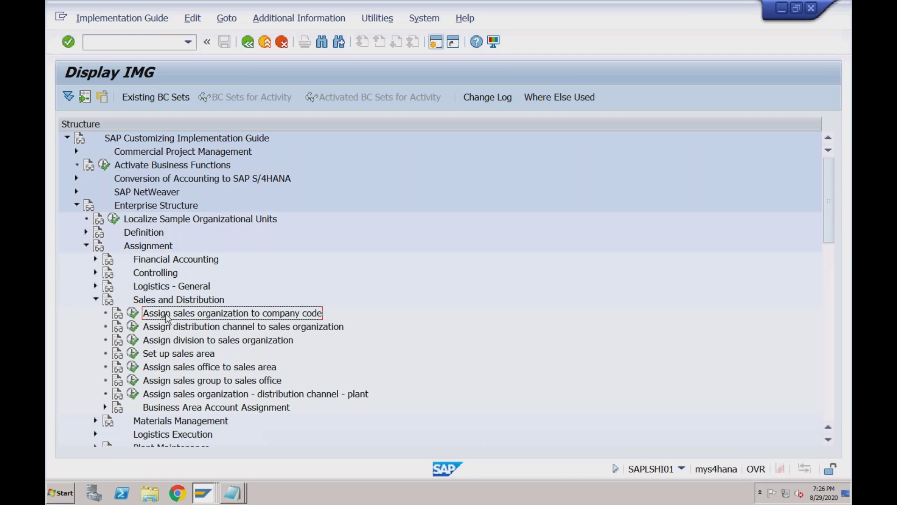
pyautogui.click(133, 314)
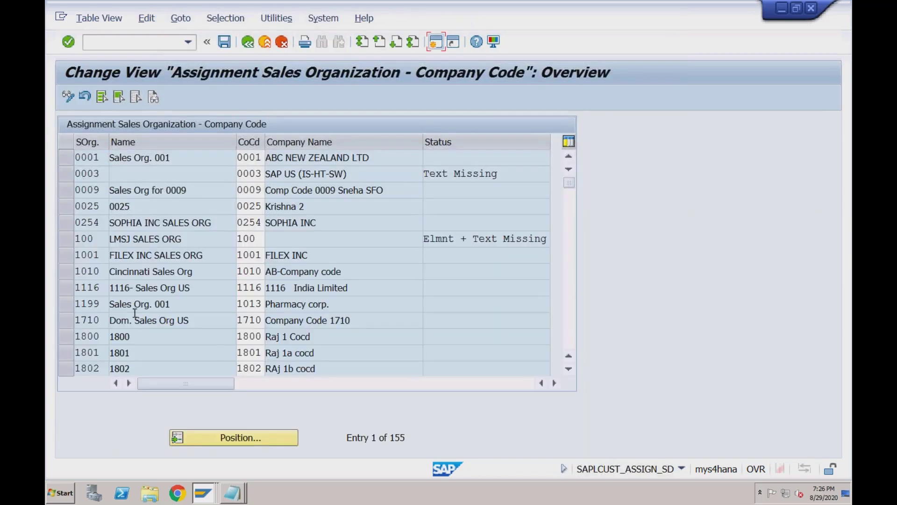
# Step: Locate sales organization RECH, assign it to company code RECH and save before going back to the guide
pyautogui.click(233, 437)
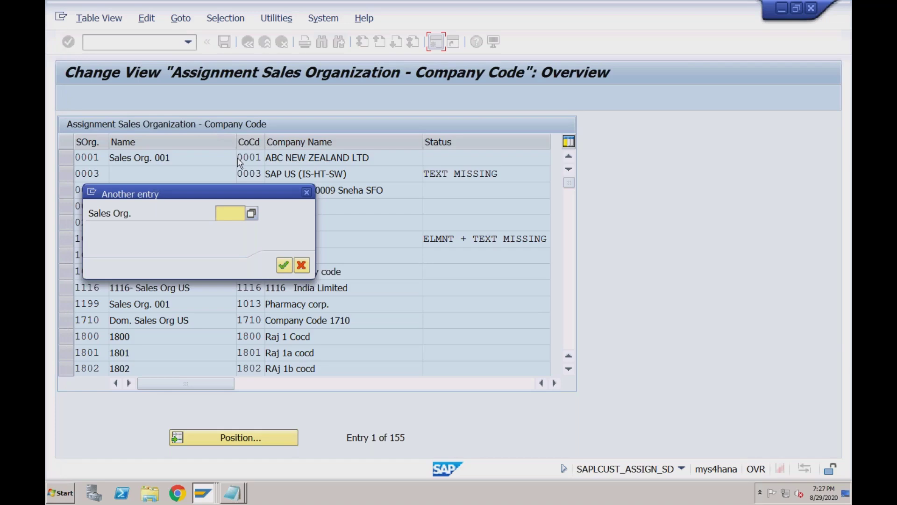
pyautogui.click(220, 214)
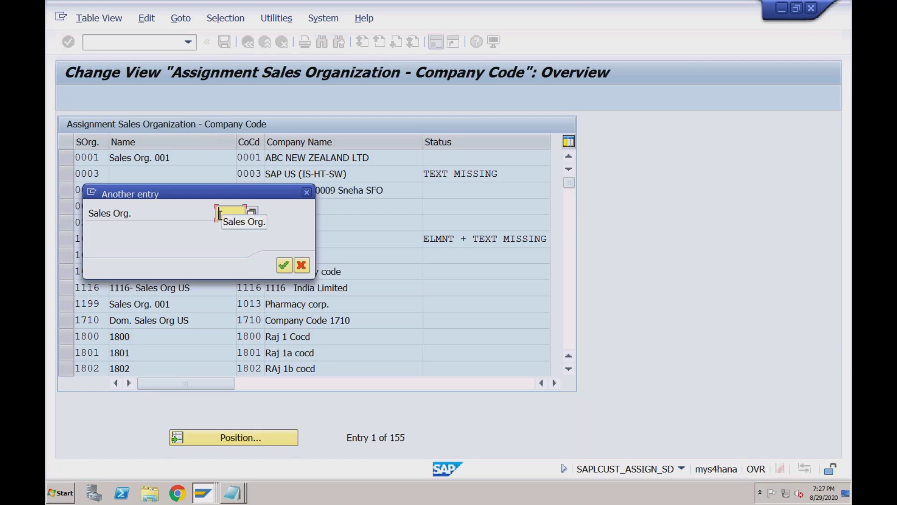
pyautogui.write('rech')
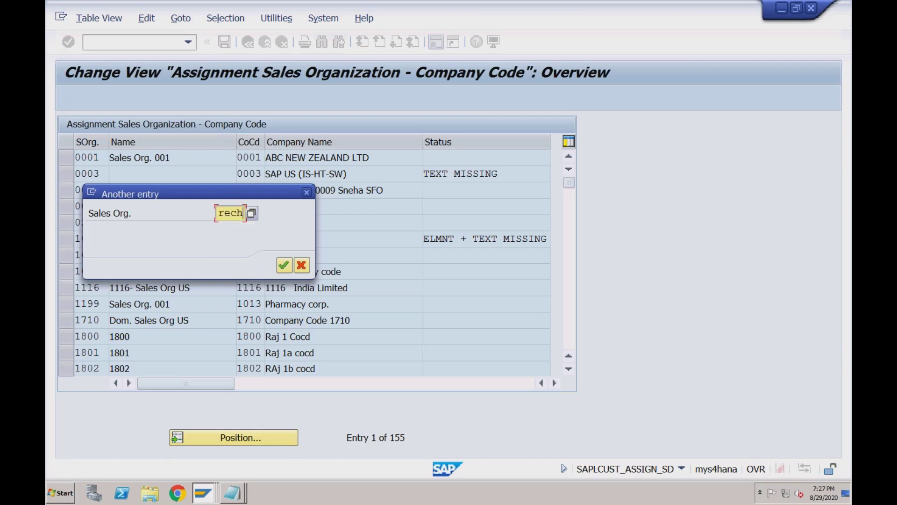
pyautogui.press('Return')
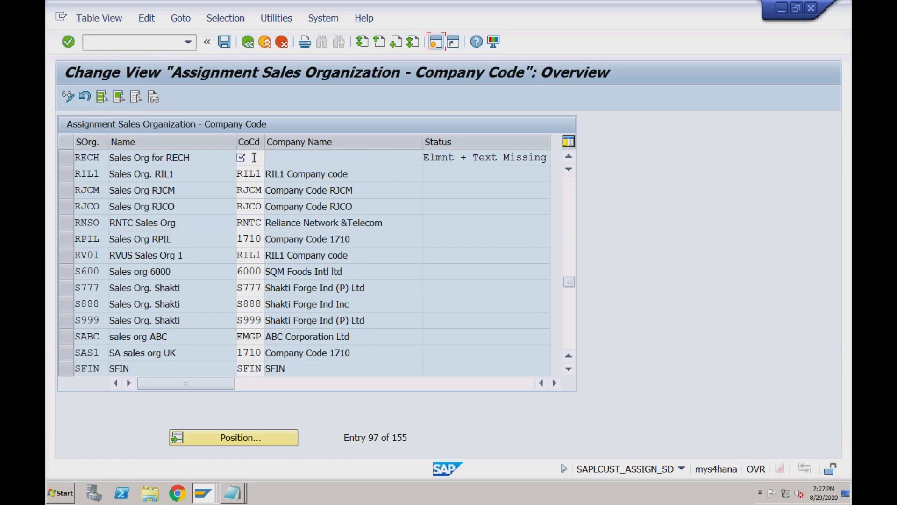
pyautogui.press('Down')
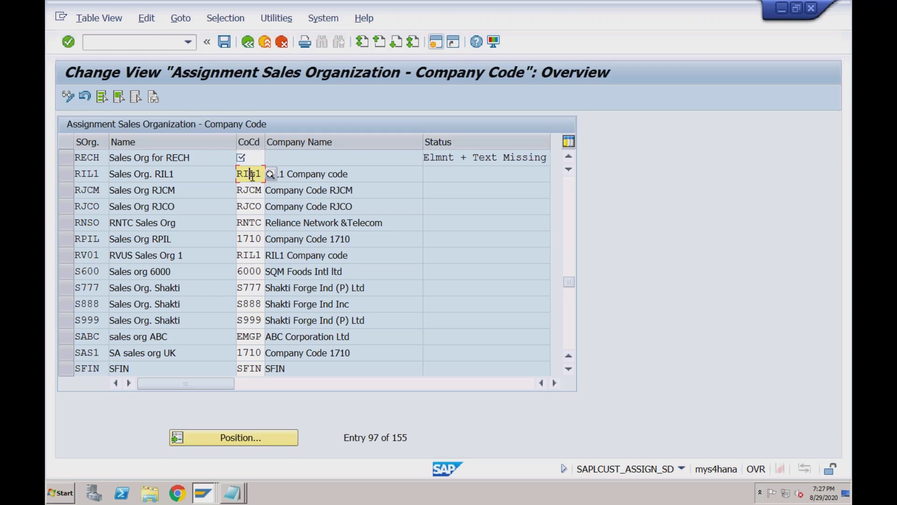
pyautogui.click(252, 158)
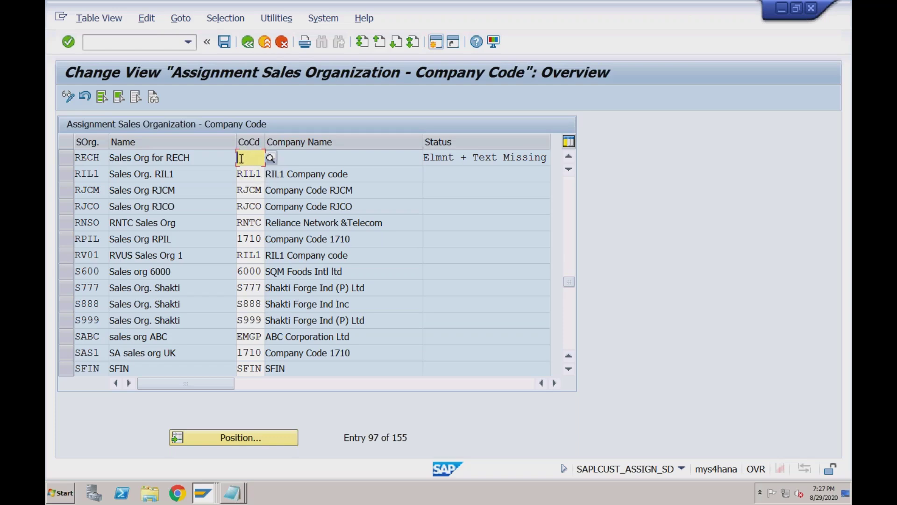
pyautogui.write('rech')
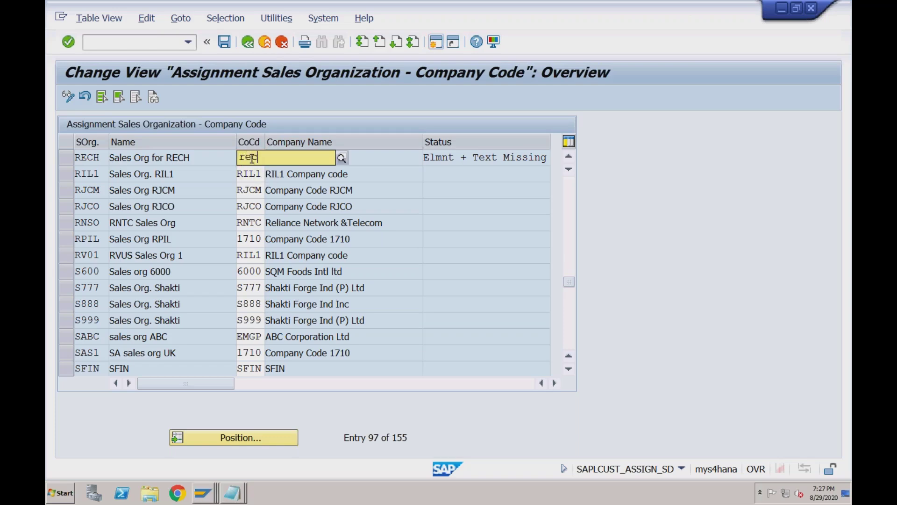
pyautogui.press('Escape')
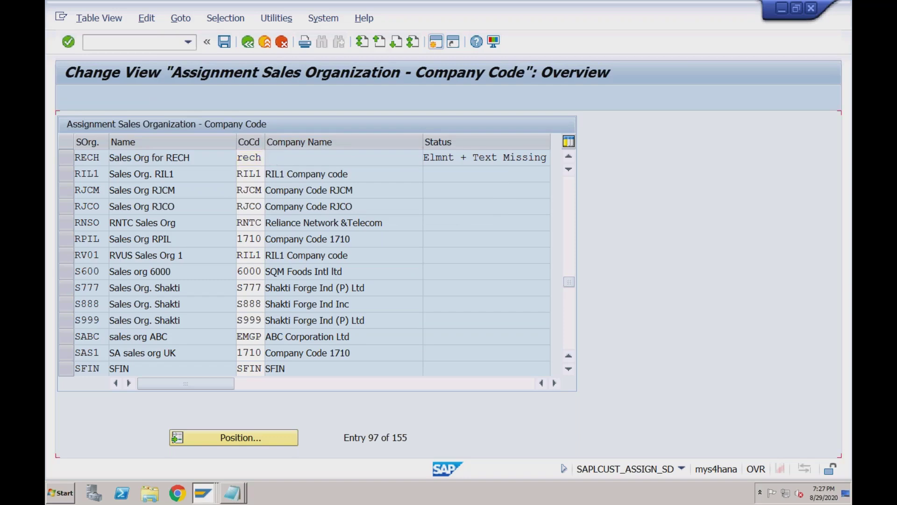
pyautogui.press('Return')
pyautogui.click(224, 42)
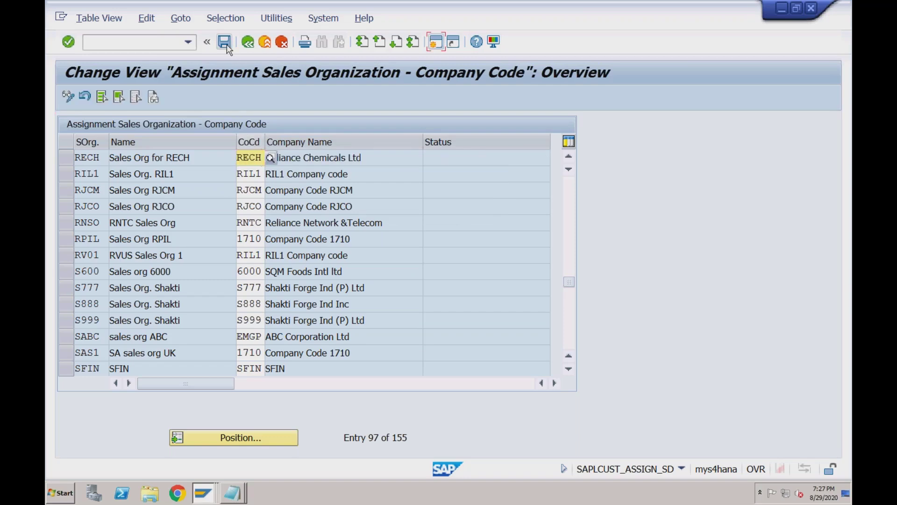
pyautogui.click(328, 265)
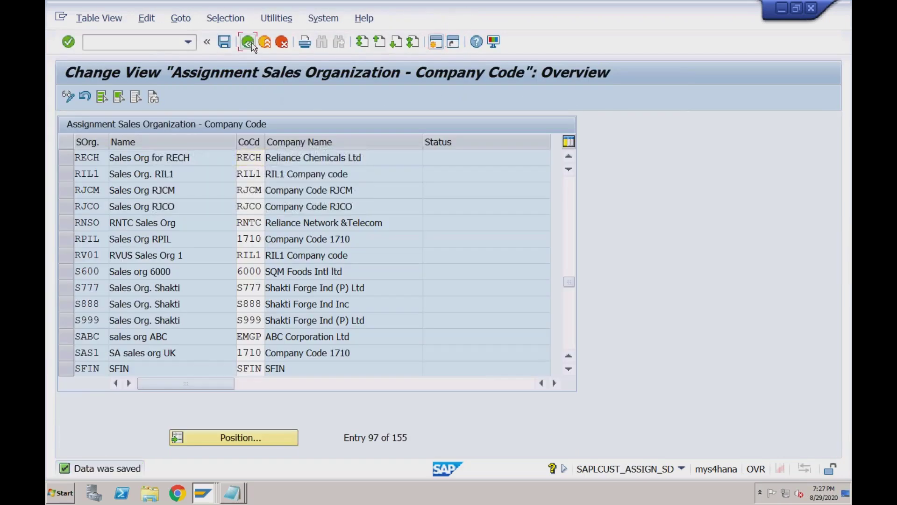
pyautogui.click(250, 44)
# Step: Open Assign distribution channel to sales organization and enter a new assignment of channel 02 to sales organization RECH
pyautogui.click(198, 327)
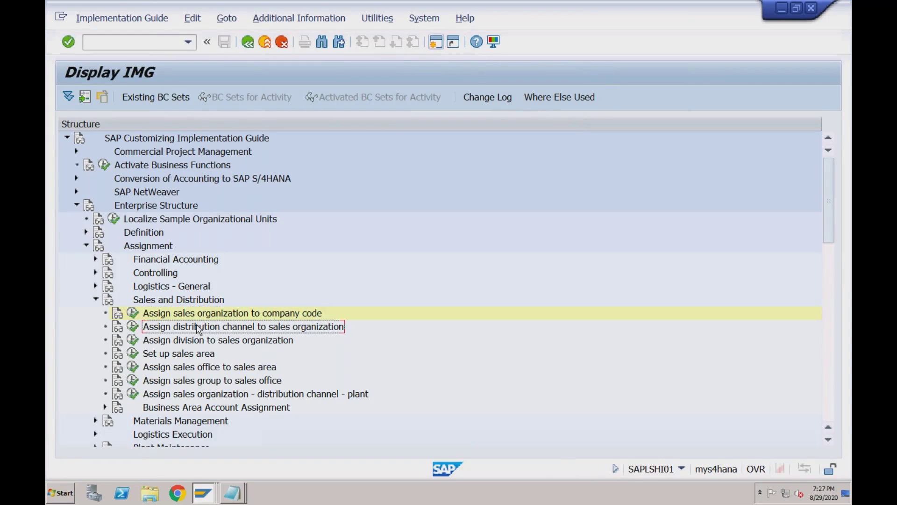
pyautogui.click(134, 327)
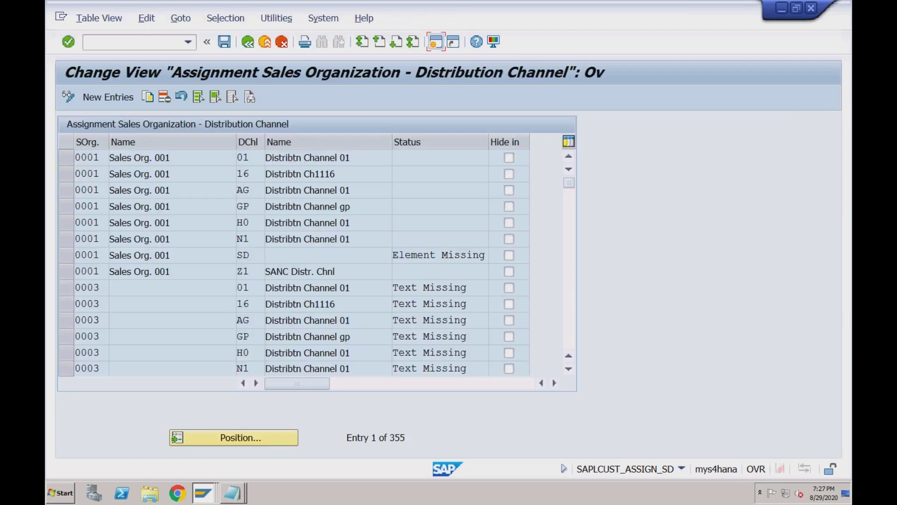
pyautogui.click(114, 99)
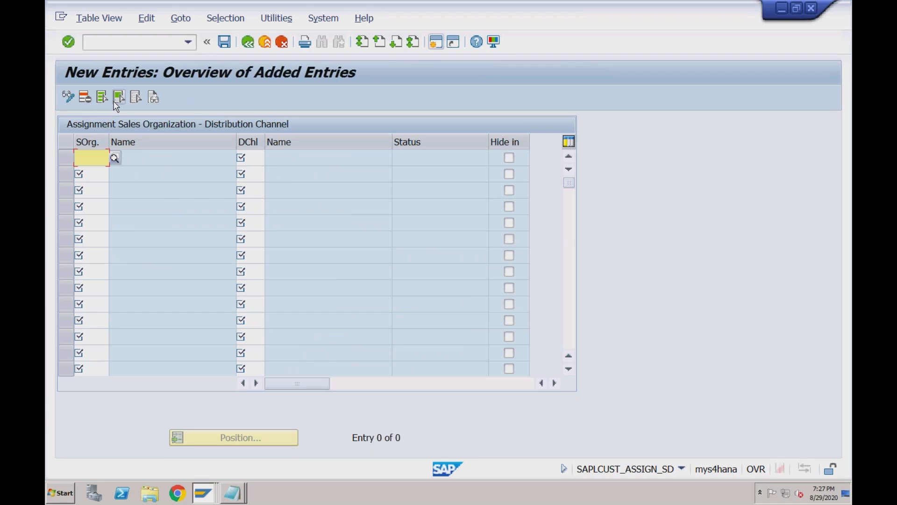
pyautogui.write('rech')
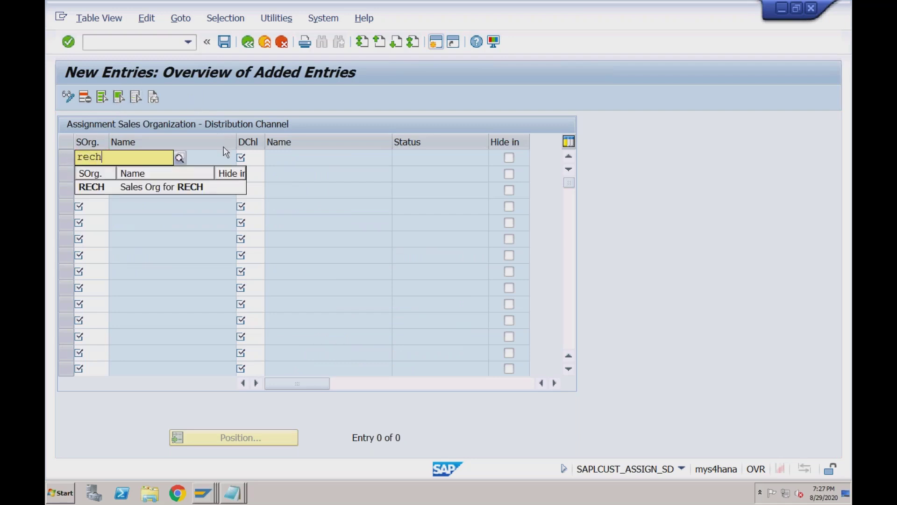
pyautogui.click(252, 159)
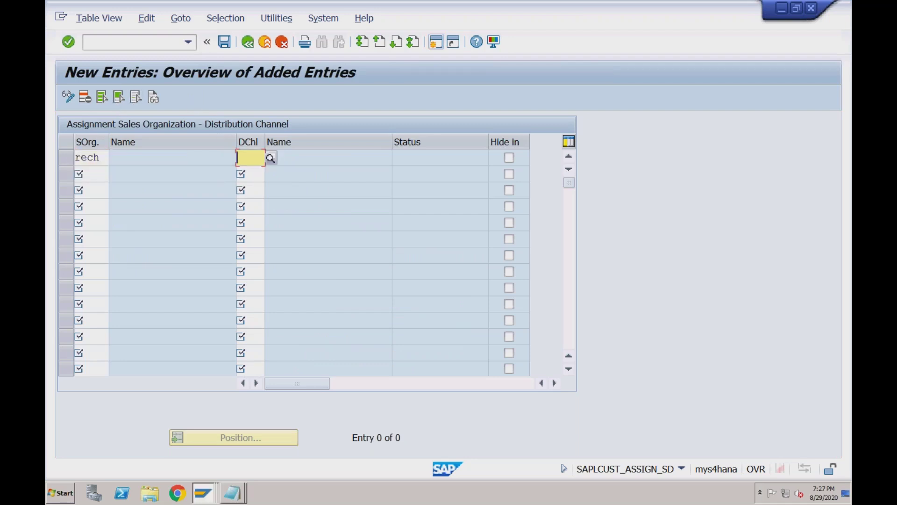
pyautogui.write('02')
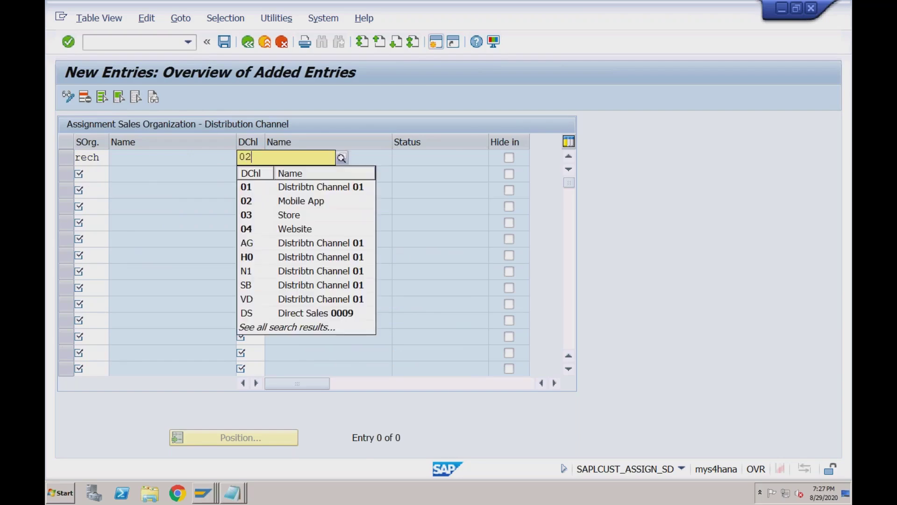
pyautogui.click(255, 187)
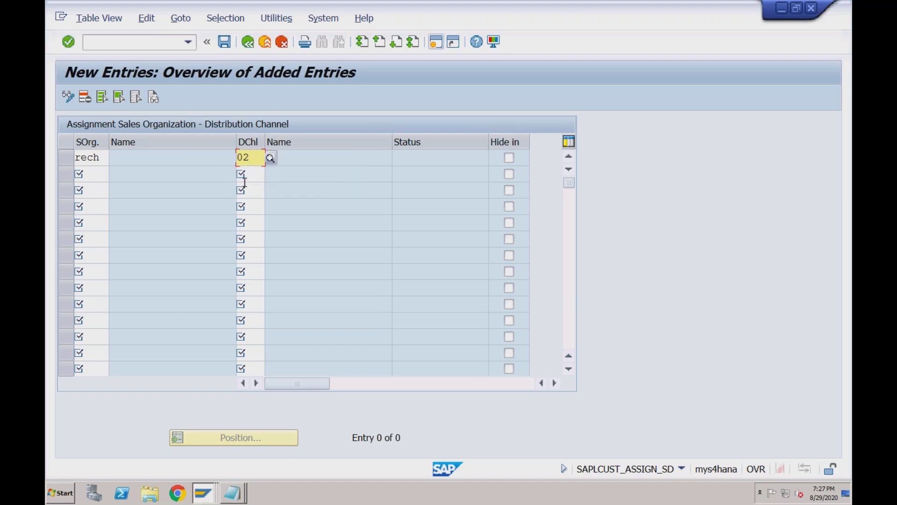
# Step: Add new entries assigning distribution channels 03 and 04 to sales organization RECH and validate them
pyautogui.click(89, 171)
pyautogui.write('rech')
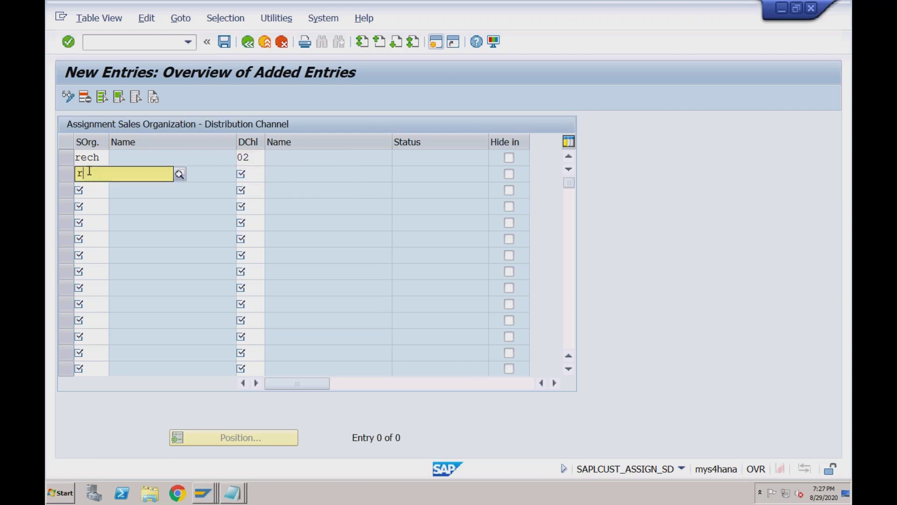
pyautogui.click(249, 173)
pyautogui.write('03')
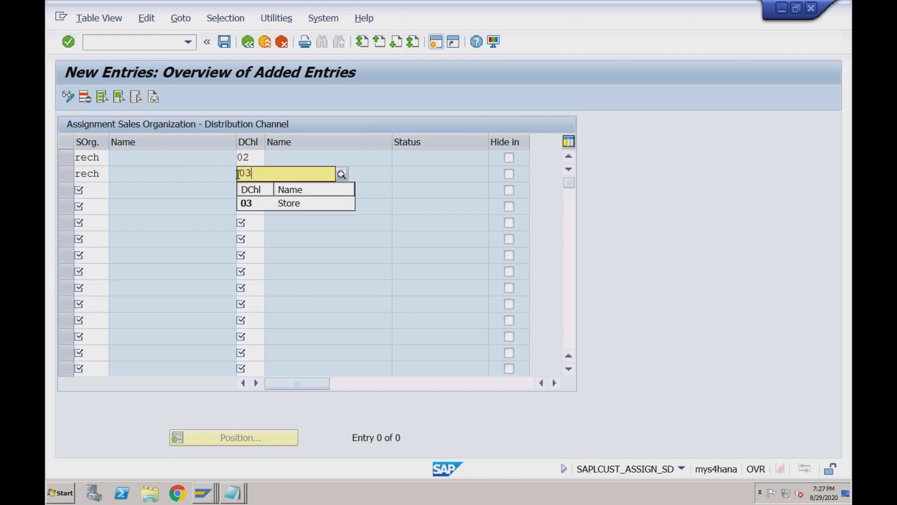
pyautogui.click(97, 191)
pyautogui.write('rech')
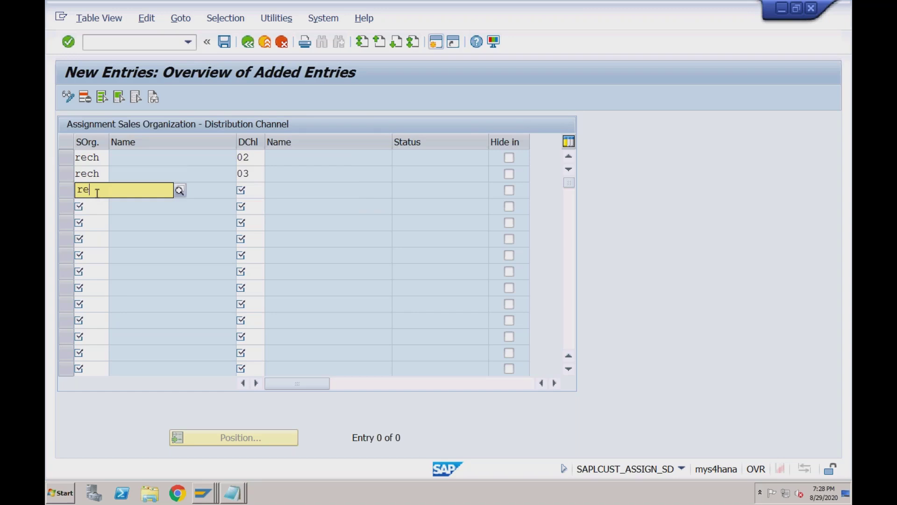
pyautogui.click(252, 189)
pyautogui.write('04')
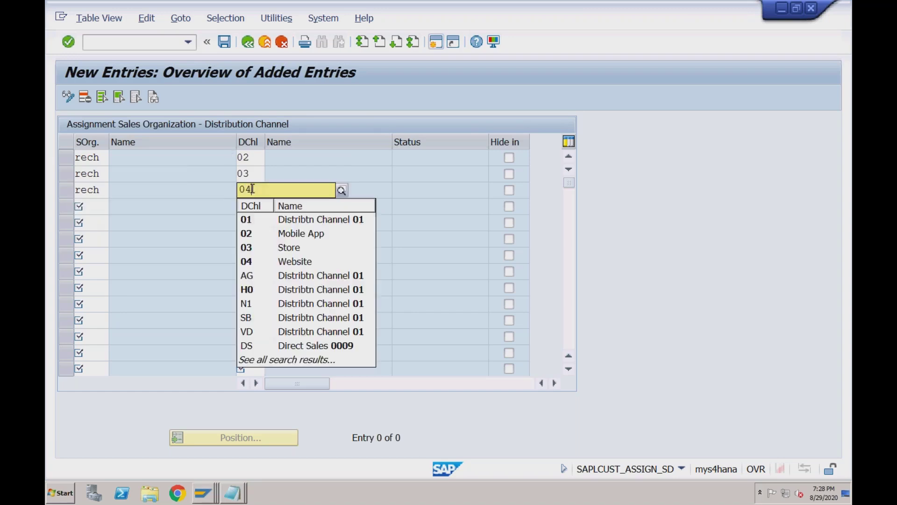
pyautogui.press('Return')
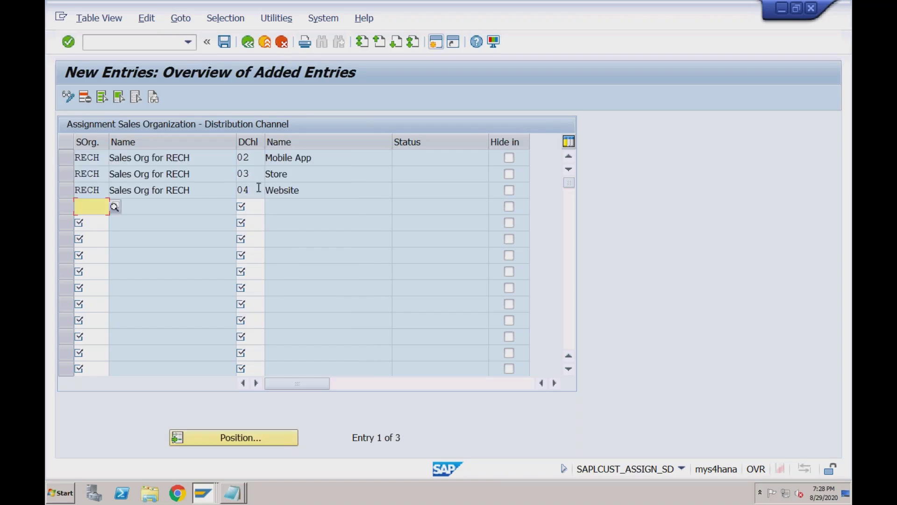
# Step: Save the distribution channel assignments for sales organization RECH and return to the customizing guide
pyautogui.click(310, 173)
pyautogui.click(309, 189)
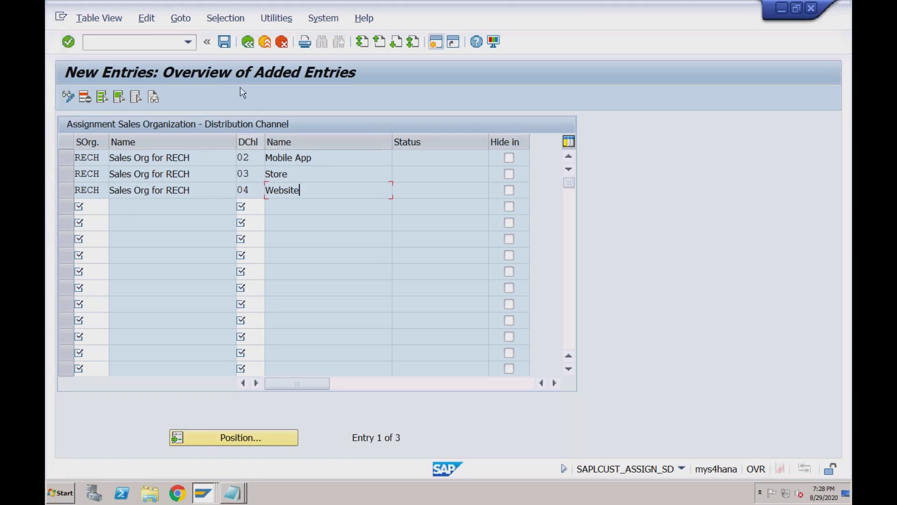
pyautogui.click(229, 45)
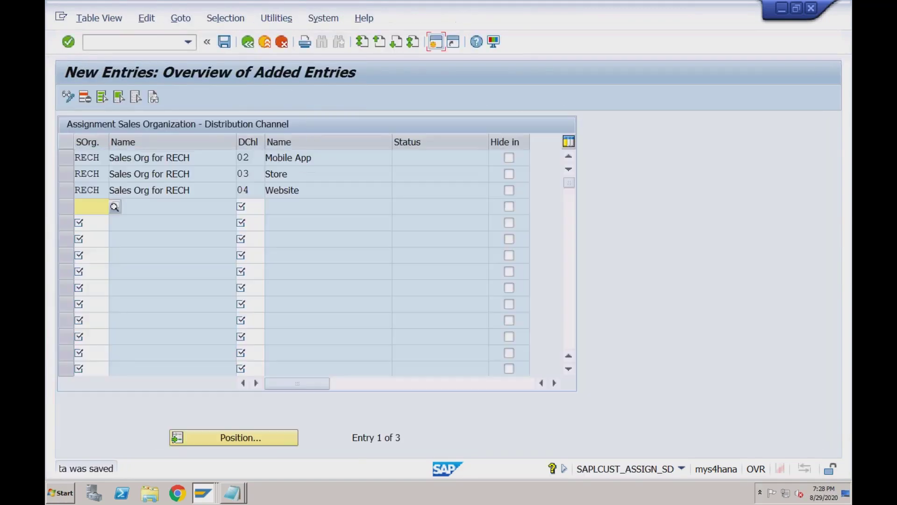
pyautogui.click(248, 42)
pyautogui.click(248, 42)
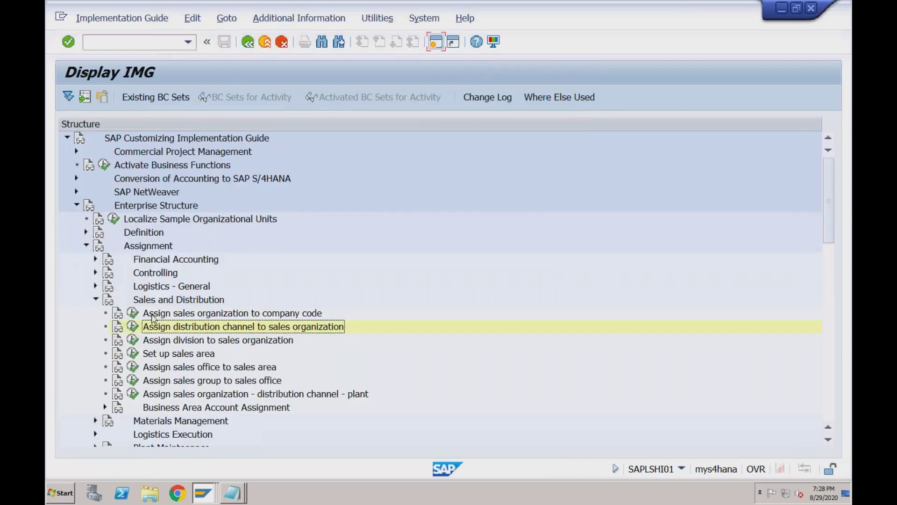
# Step: Review the existing assignments of distribution channels to sales organizations, then go back to the customizing guide
pyautogui.click(134, 327)
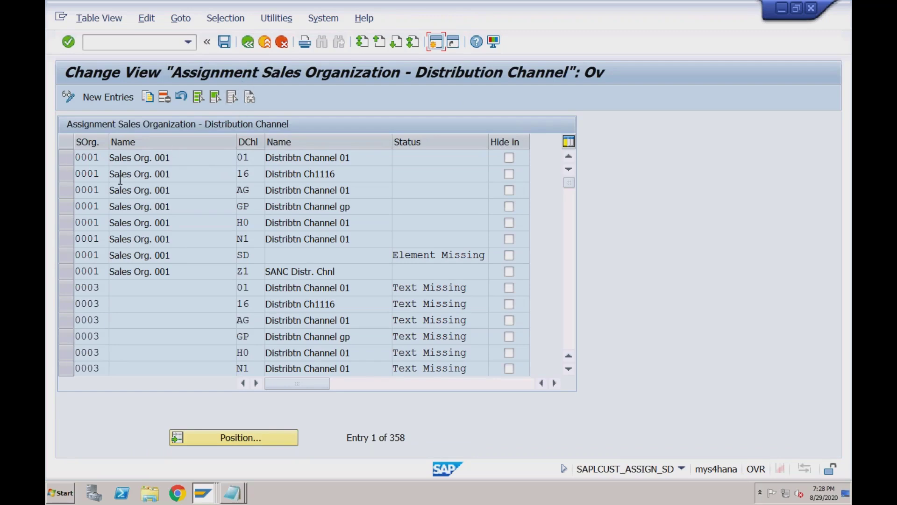
pyautogui.click(100, 159)
pyautogui.click(256, 173)
pyautogui.click(248, 43)
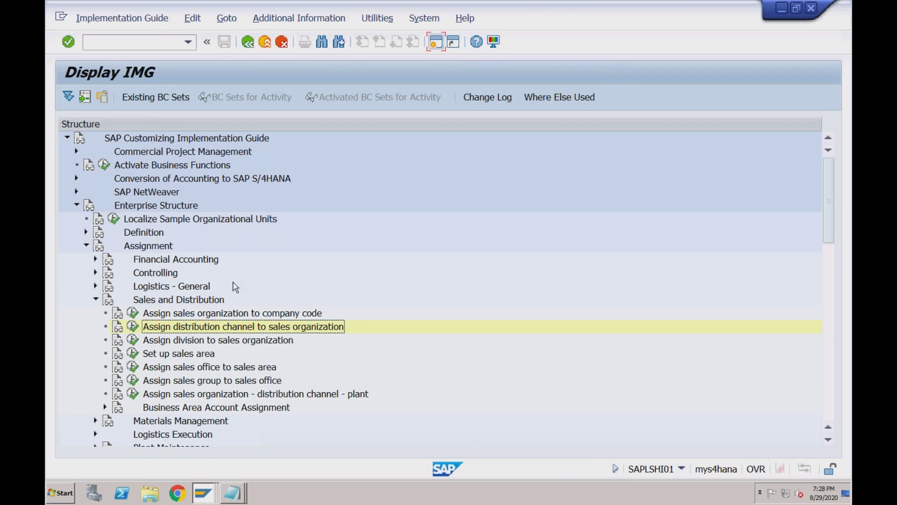
# Step: Open the Define Division activity from the Logistics - General definitions of the enterprise structure and start new entries
pyautogui.click(164, 344)
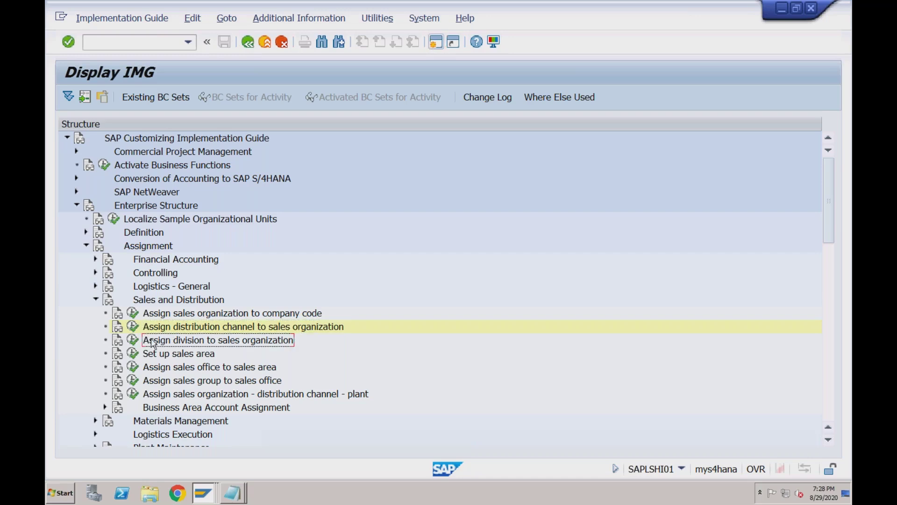
pyautogui.click(87, 233)
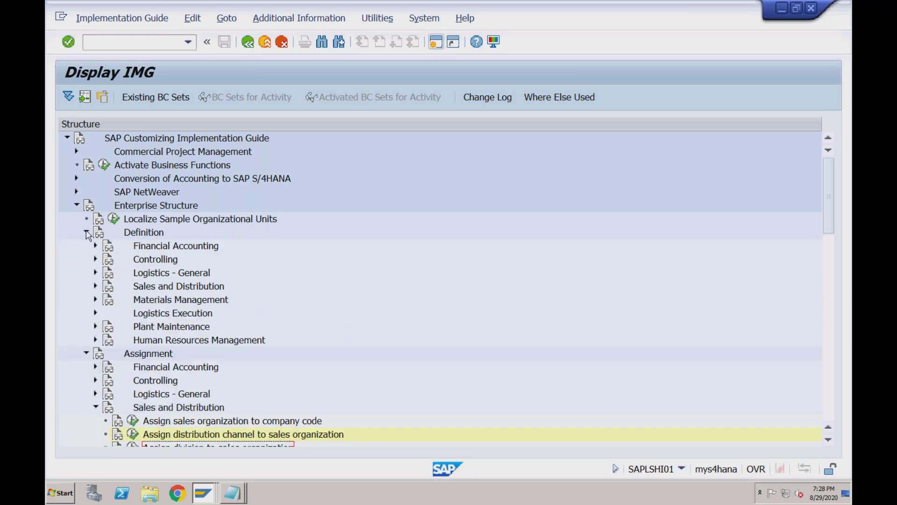
pyautogui.click(95, 273)
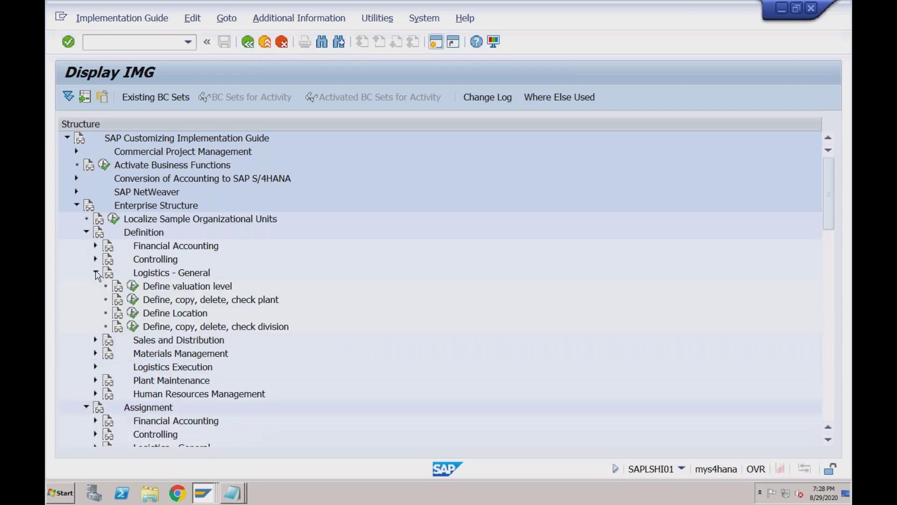
pyautogui.click(173, 275)
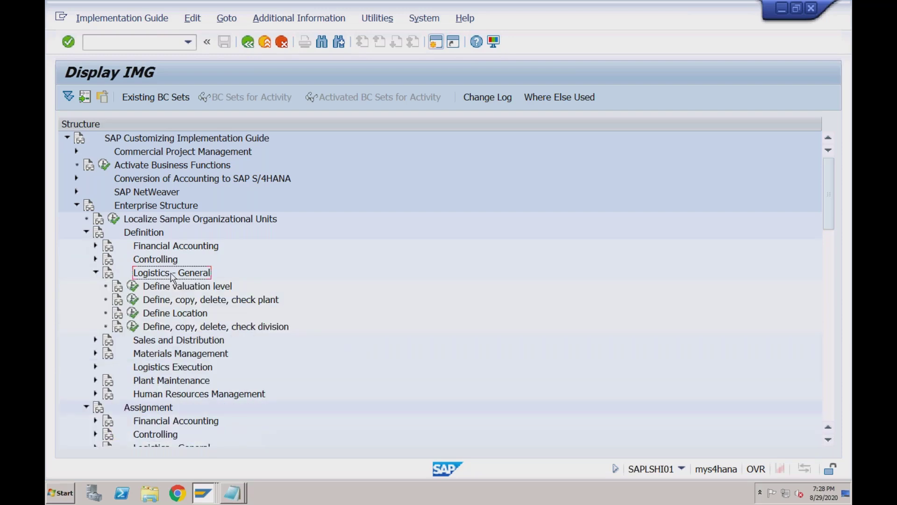
pyautogui.click(239, 328)
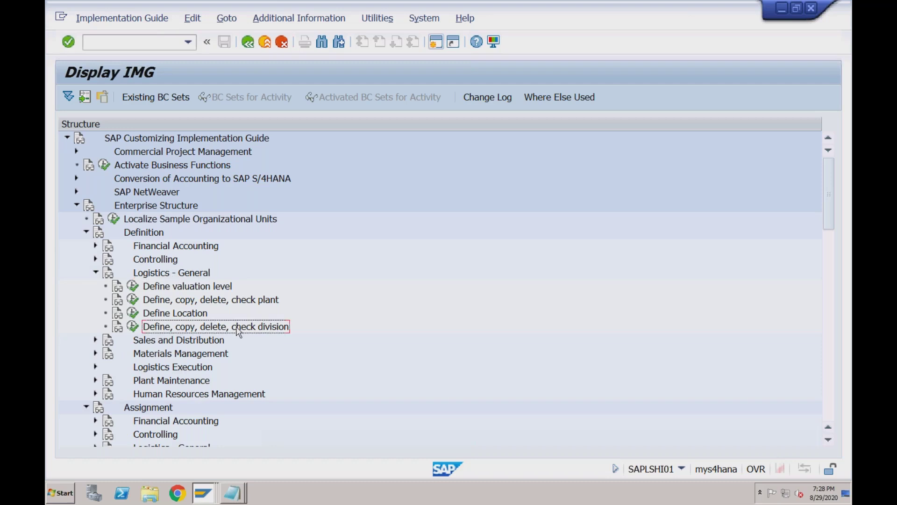
pyautogui.click(133, 327)
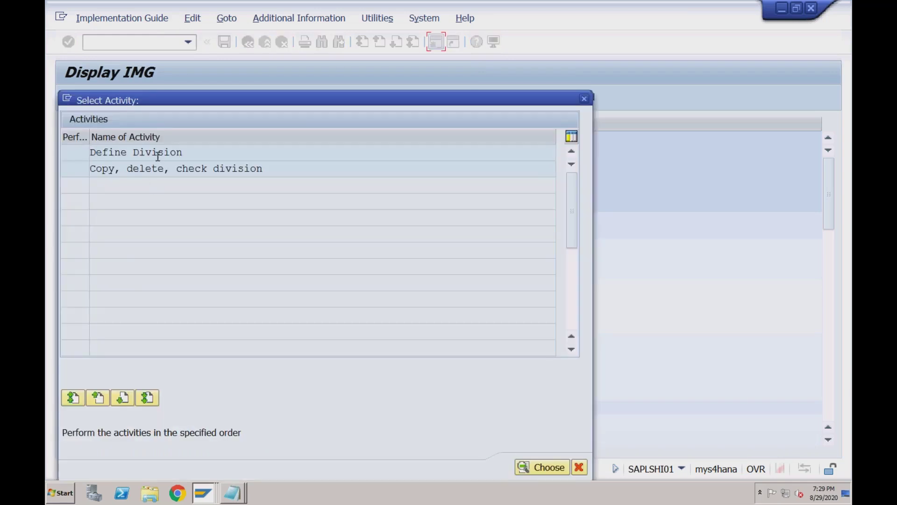
pyautogui.doubleClick(158, 153)
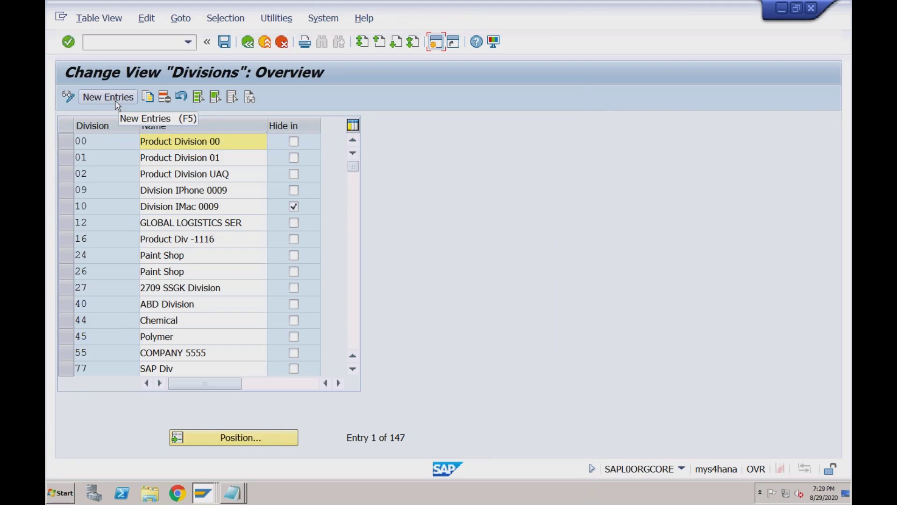
pyautogui.click(116, 101)
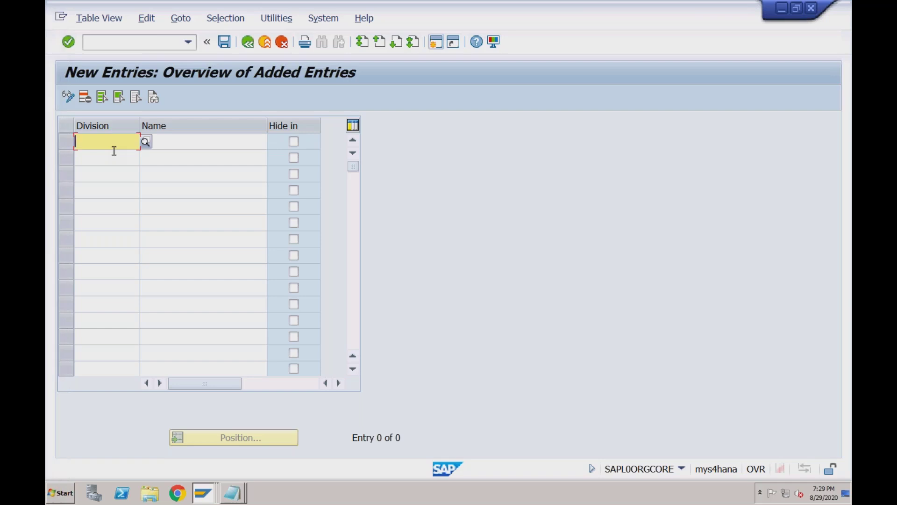
# Step: Try to create a division with key 01 and with key 02, and clear the rejected key
pyautogui.write('01')
pyautogui.press('Return')
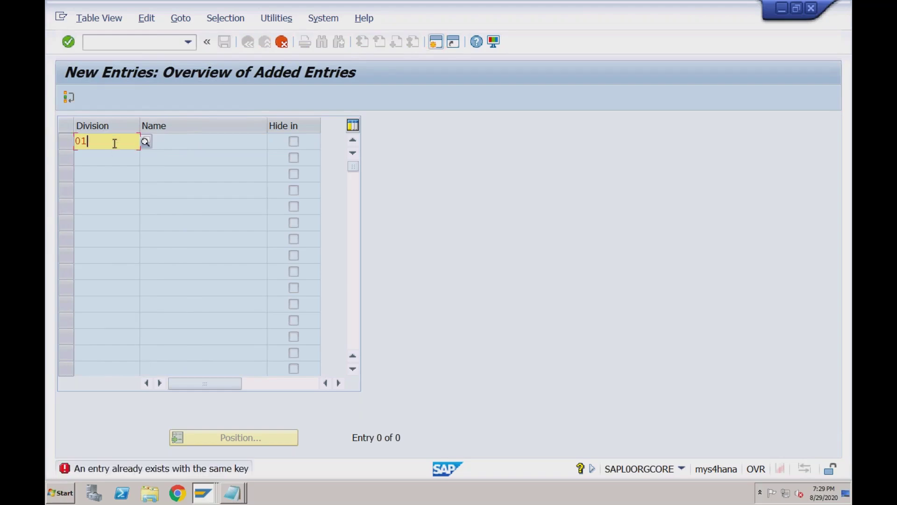
pyautogui.press('BackSpace')
pyautogui.write('2')
pyautogui.press('Return')
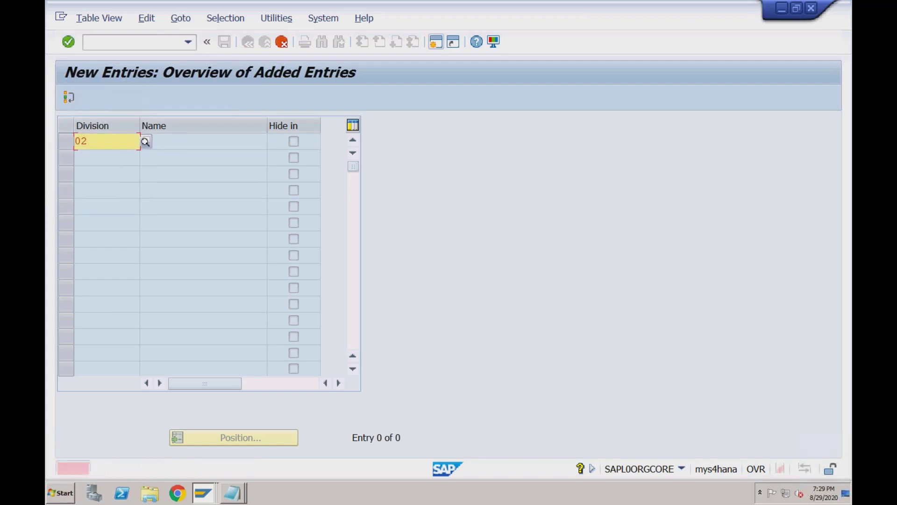
pyautogui.press('BackSpace')
pyautogui.press('BackSpace')
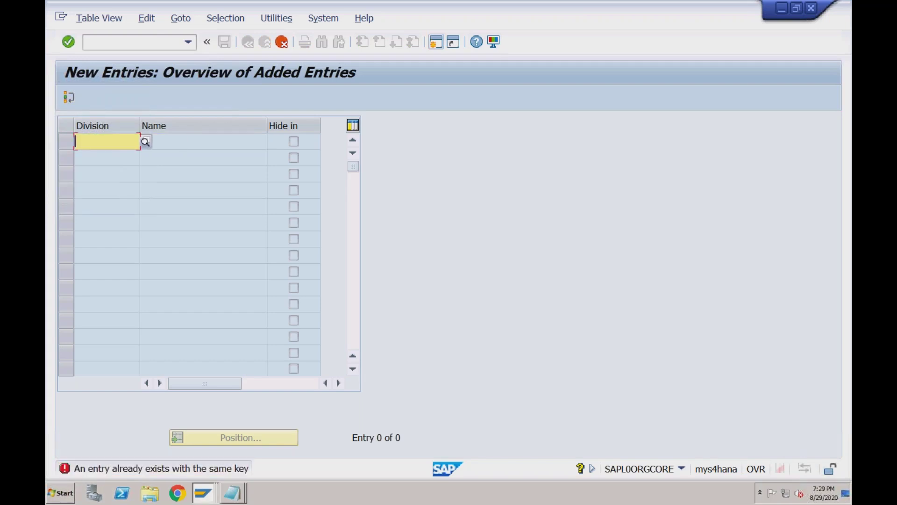
# Step: Add two new division entries with the keys R1 and R2
pyautogui.write('R1')
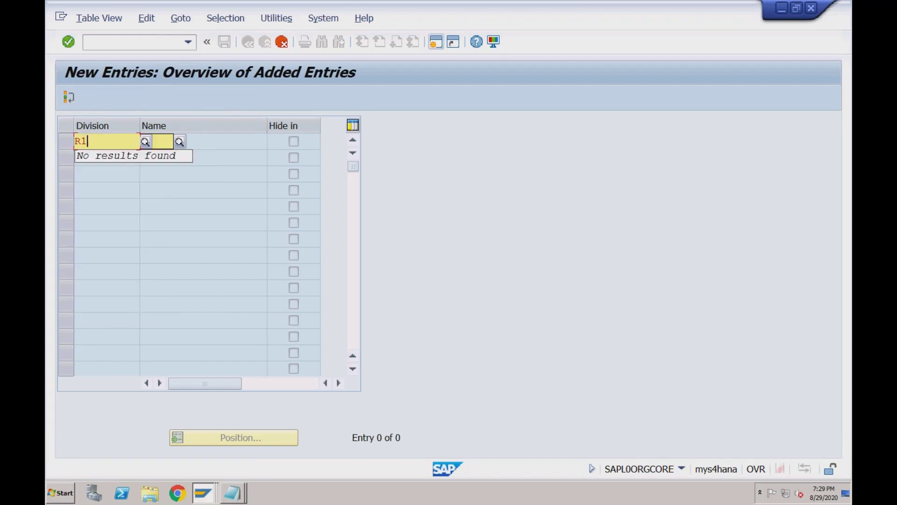
pyautogui.press('Return')
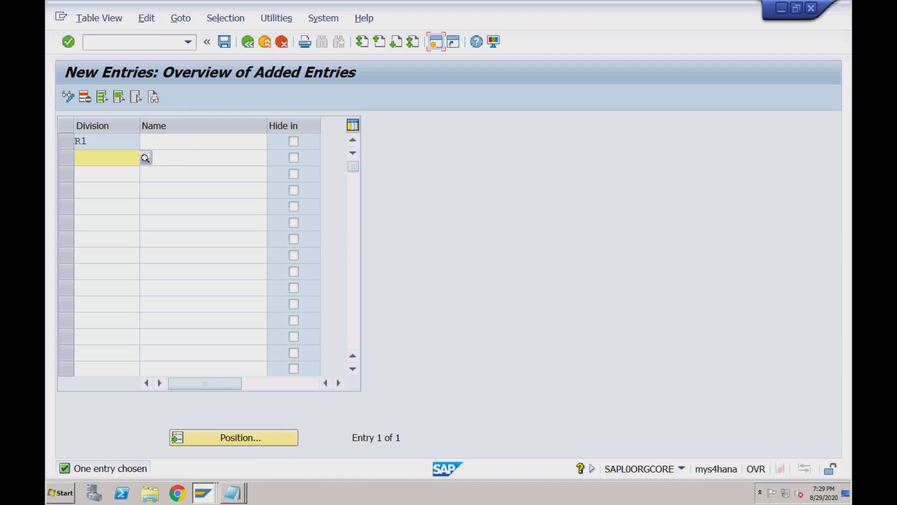
pyautogui.write('R2')
pyautogui.press('Return')
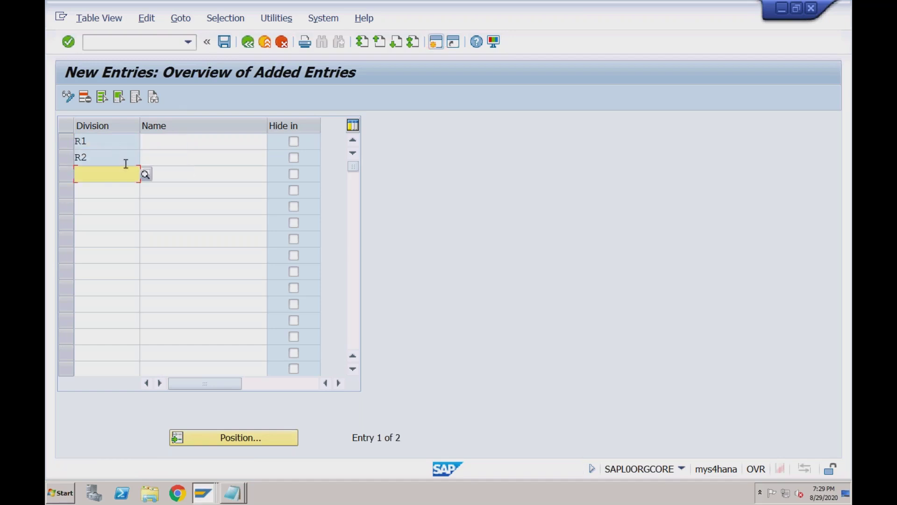
# Step: Name division R1 Fertilizers and division R2 Sanitizers
pyautogui.click(154, 142)
pyautogui.write('F')
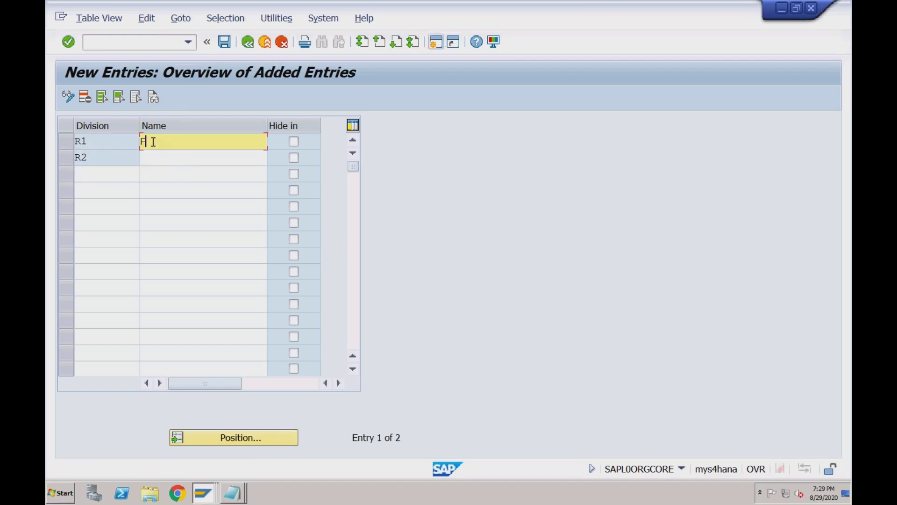
pyautogui.write('ertilizers')
pyautogui.click(168, 156)
pyautogui.write('Sanitizers')
pyautogui.press('BackSpace')
pyautogui.write('s')
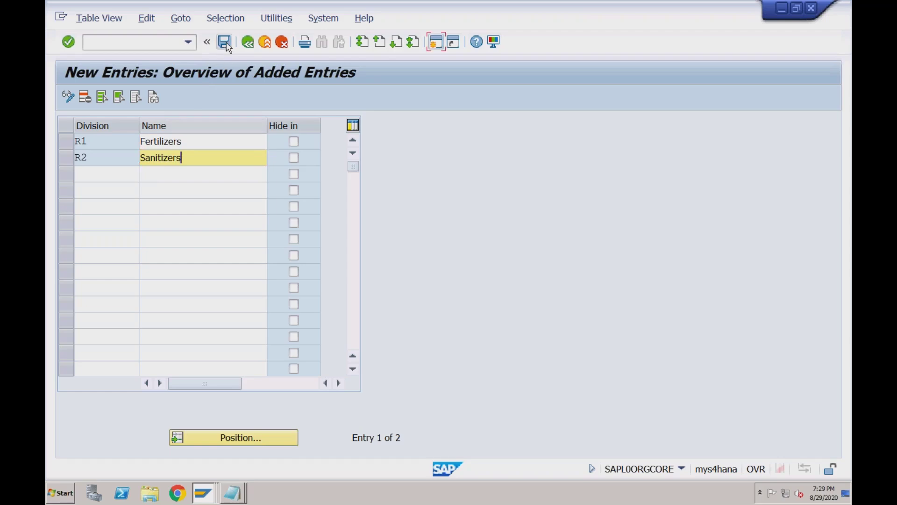
# Step: Save the divisions in the customizing request "MM/SD related settings for RECH" and return to the customizing guide
pyautogui.click(225, 43)
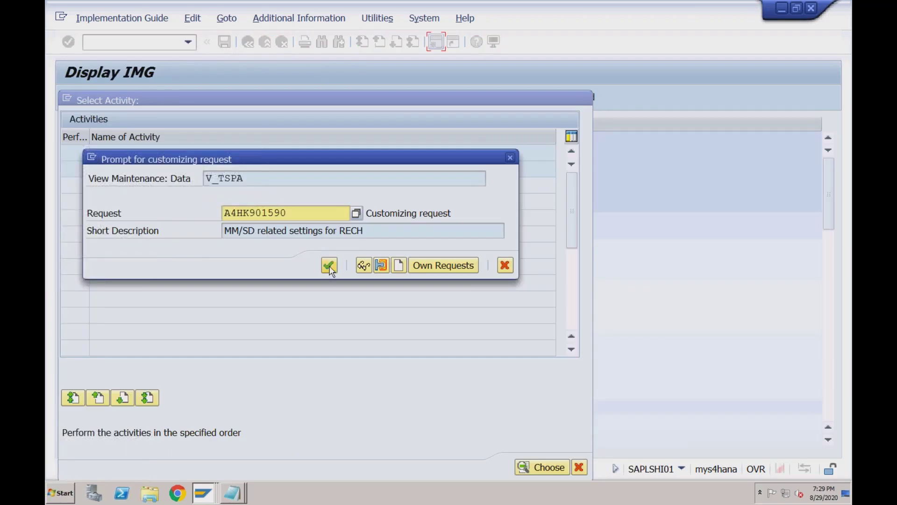
pyautogui.click(329, 264)
pyautogui.click(248, 43)
pyautogui.click(248, 43)
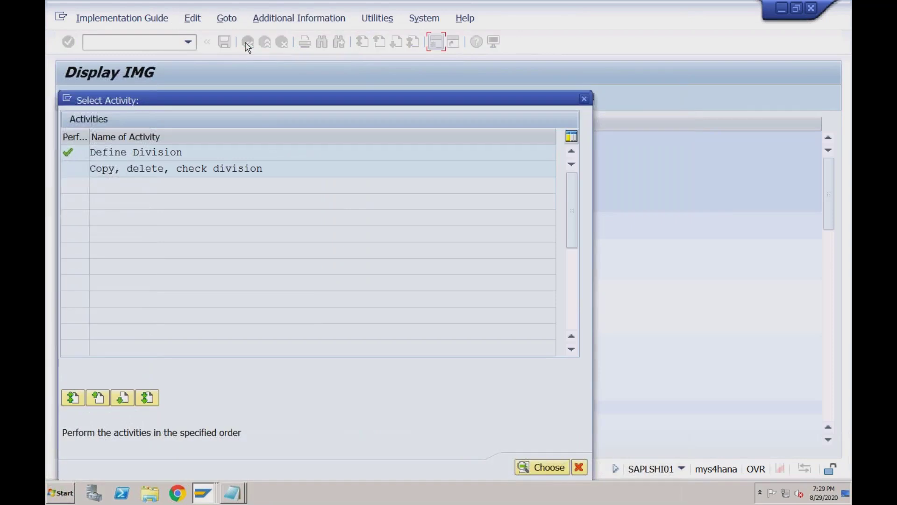
pyautogui.click(584, 100)
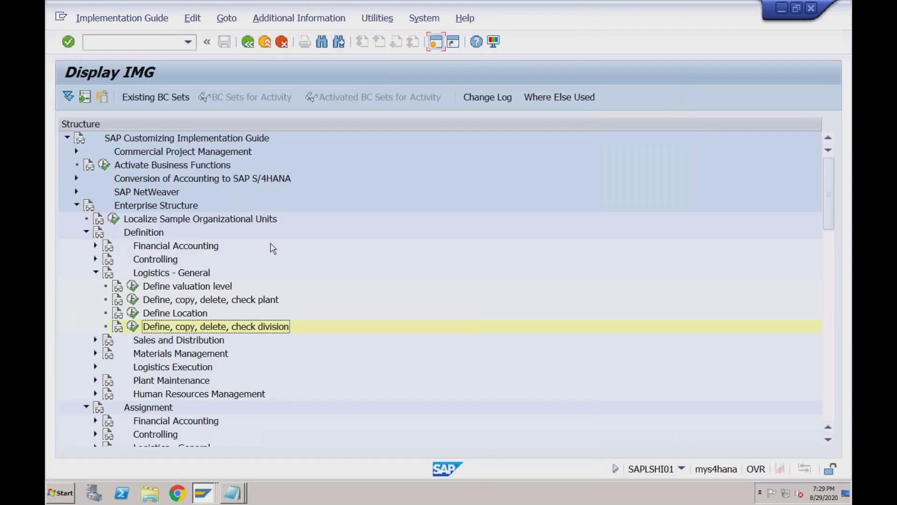
# Step: Open Assign division to sales organization in the Sales and Distribution assignments and start new entries
pyautogui.click(96, 273)
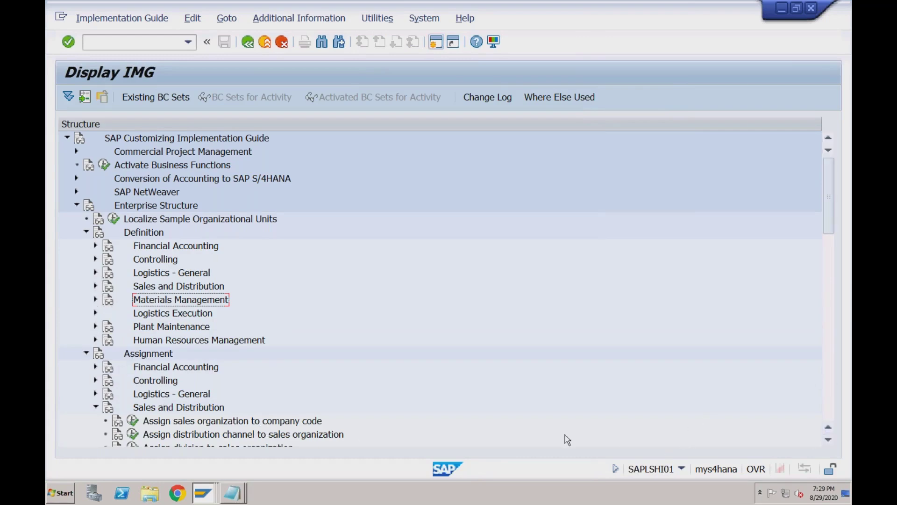
pyautogui.click(829, 440)
pyautogui.scroll(-2, 833, 443)
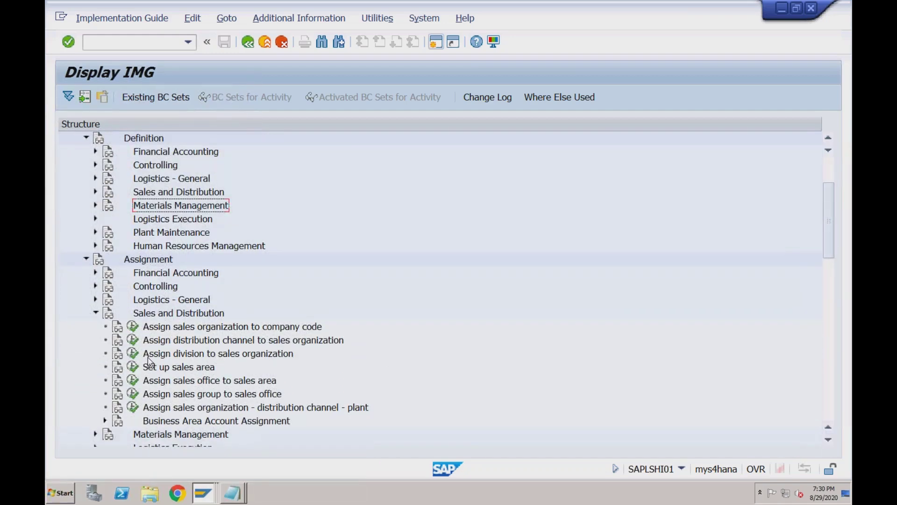
pyautogui.click(133, 353)
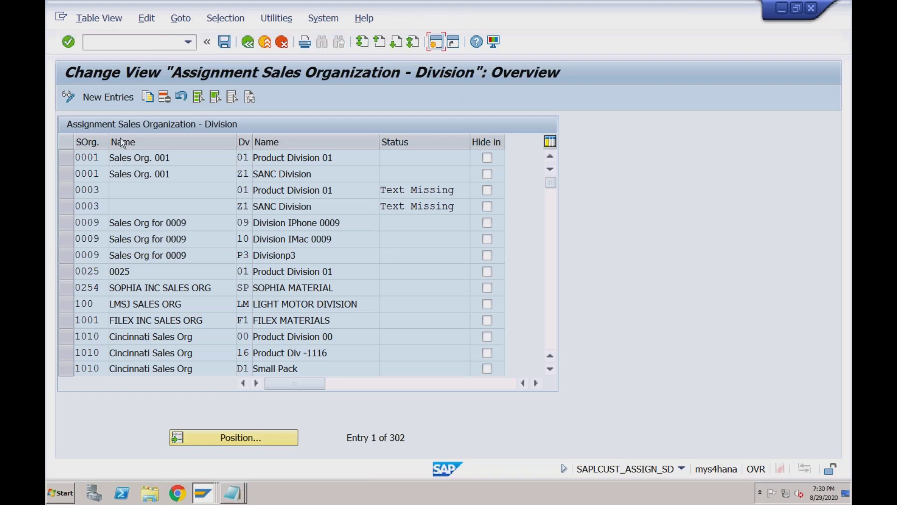
pyautogui.click(118, 99)
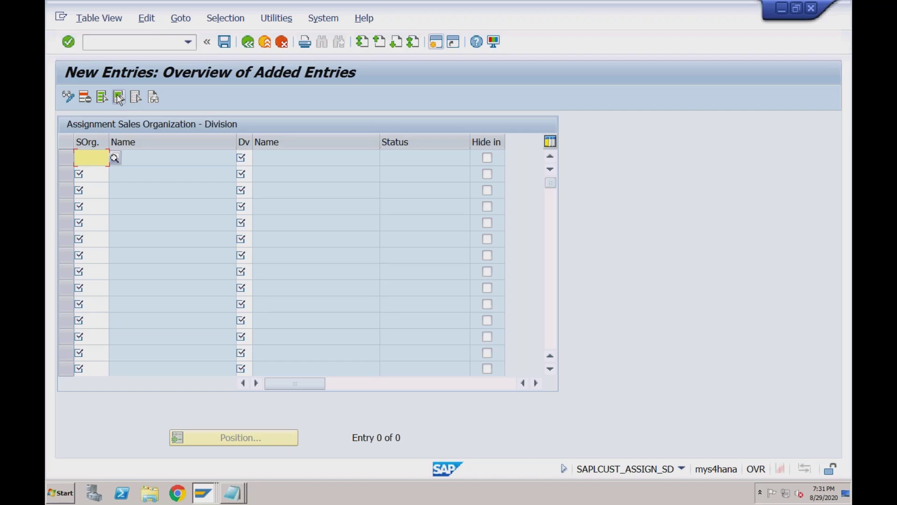
# Step: Enter sales organization RECH in the first two rows of the division assignment
pyautogui.write('RECH')
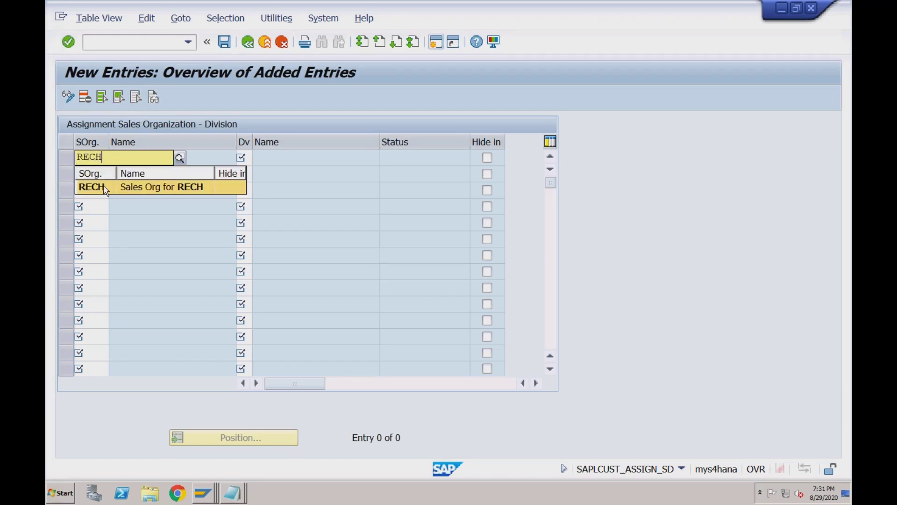
pyautogui.click(105, 189)
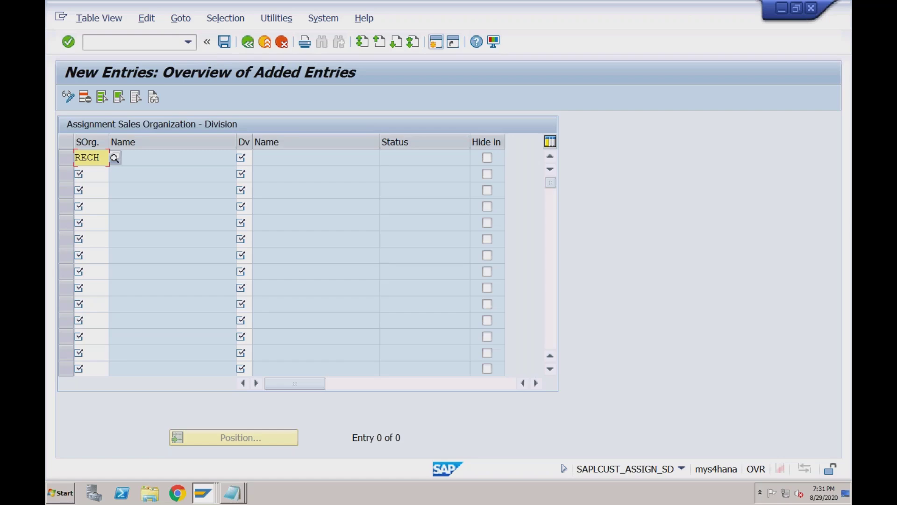
pyautogui.click(101, 174)
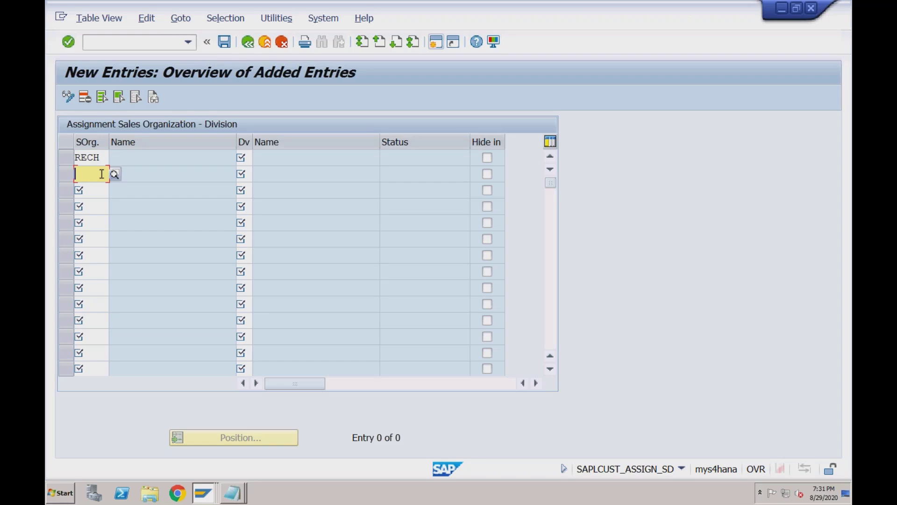
pyautogui.write('rech')
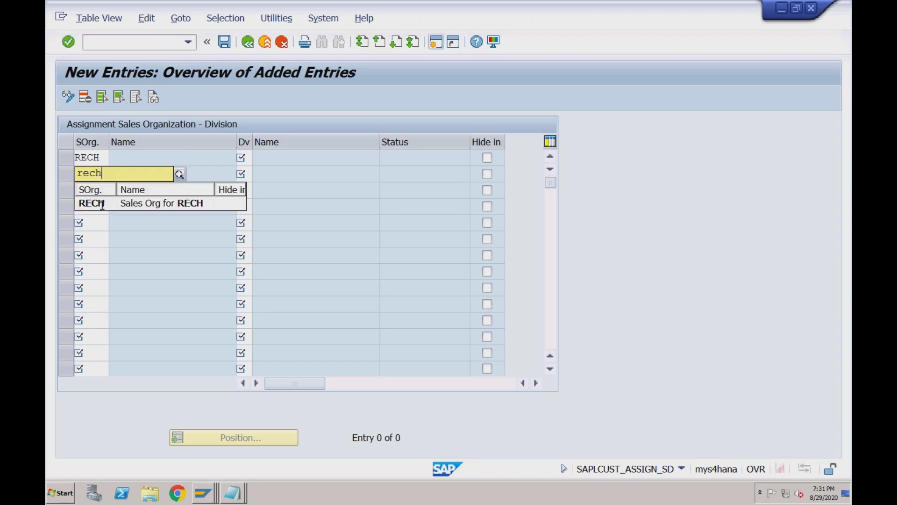
pyautogui.click(102, 204)
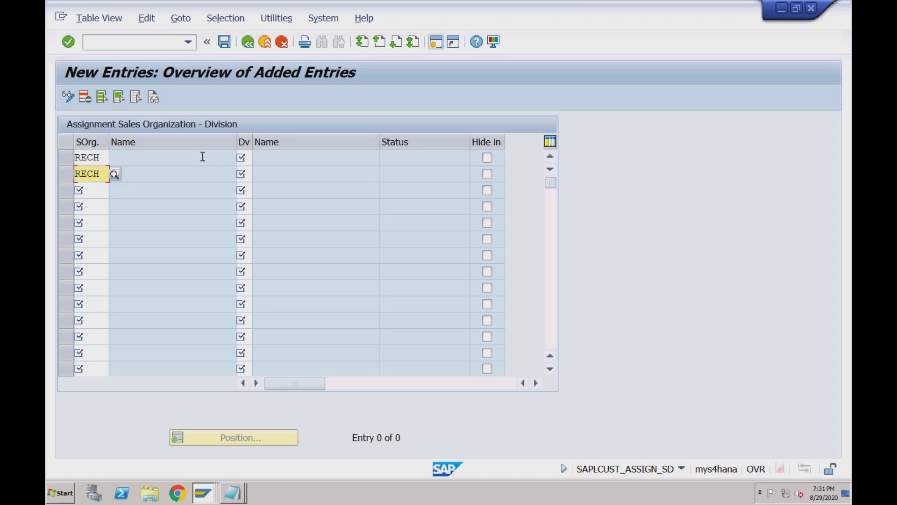
# Step: Assign division R1 to the first RECH row and division R2 to the second, and validate both entries
pyautogui.click(251, 159)
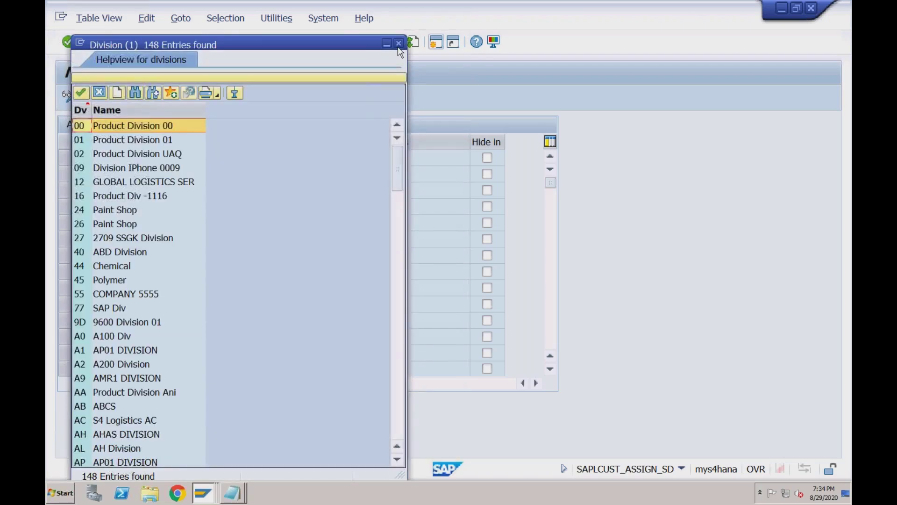
pyautogui.click(398, 43)
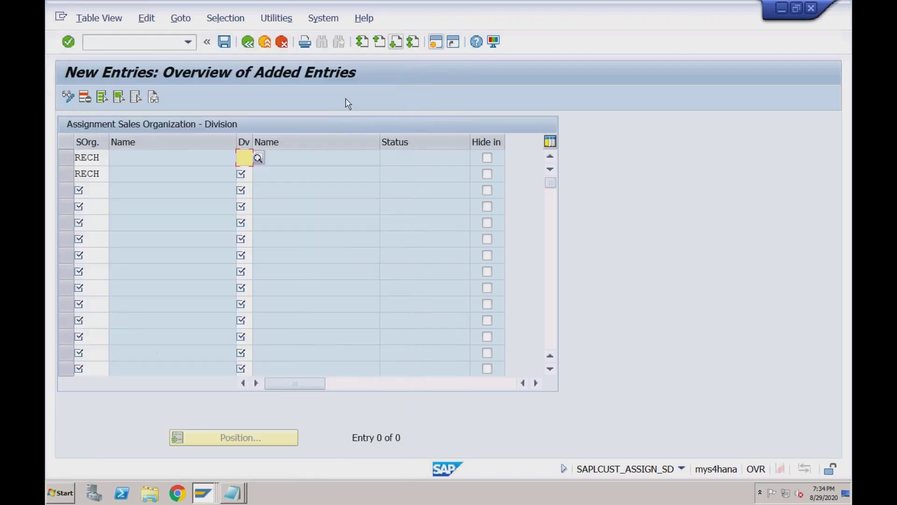
pyautogui.click(246, 162)
pyautogui.write('R1')
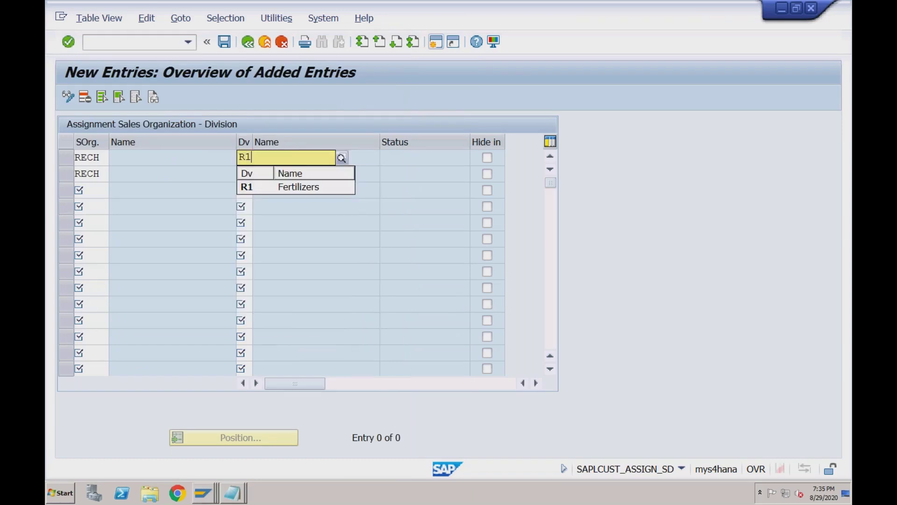
pyautogui.click(248, 187)
pyautogui.click(245, 174)
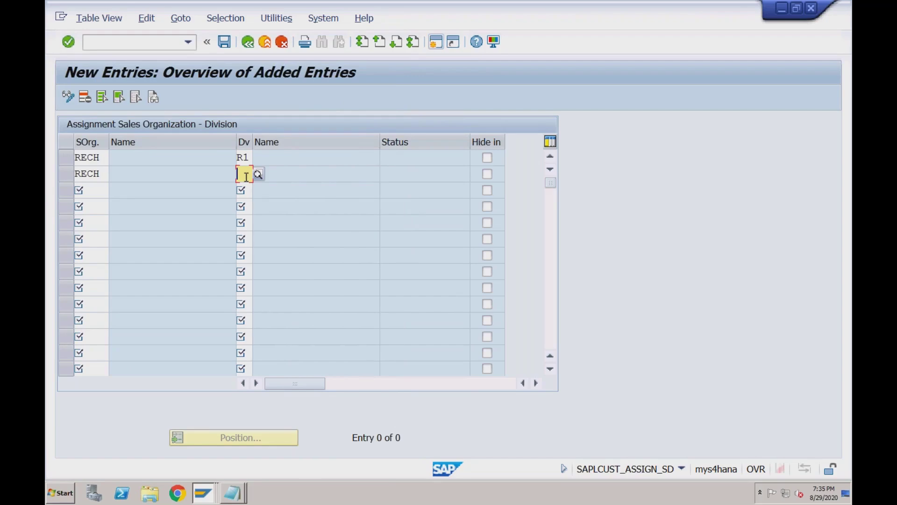
pyautogui.write('R2')
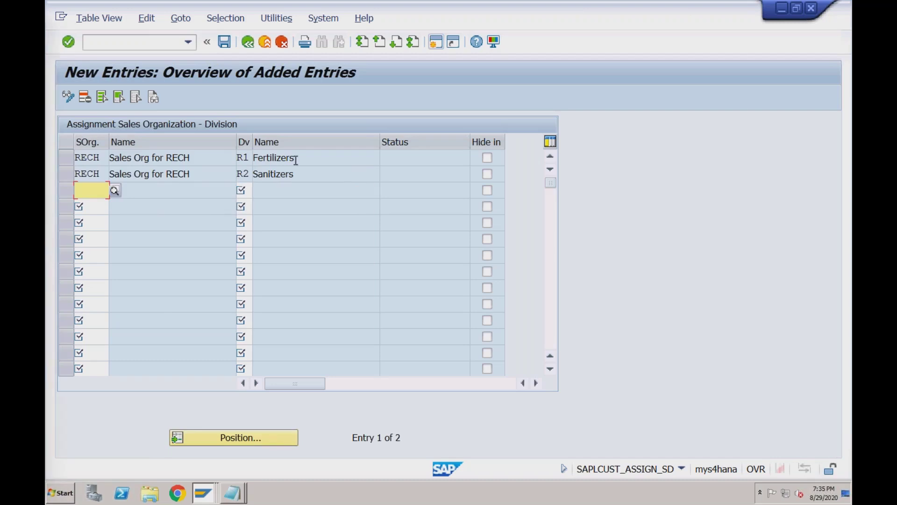
pyautogui.click(252, 174)
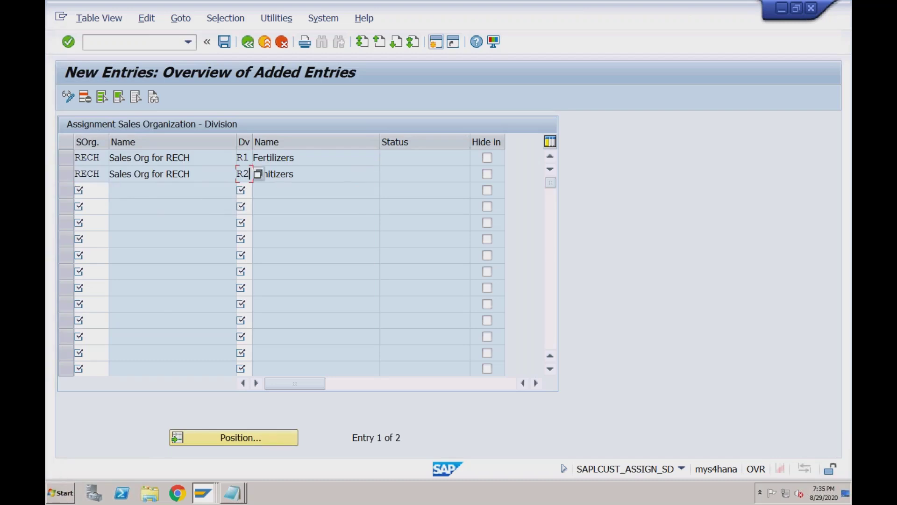
pyautogui.click(250, 158)
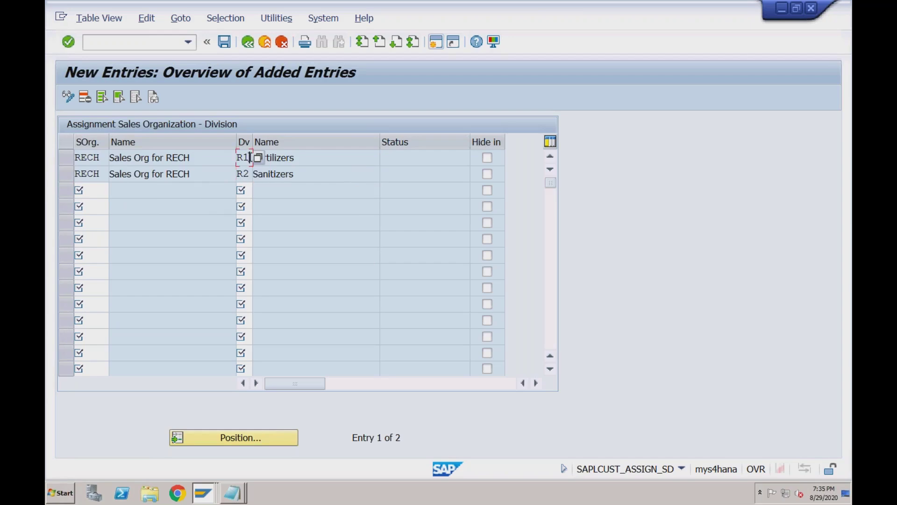
# Step: Save the RECH division assignments in the proposed customizing request and return to the customizing guide
pyautogui.click(276, 158)
pyautogui.click(279, 175)
pyautogui.click(243, 172)
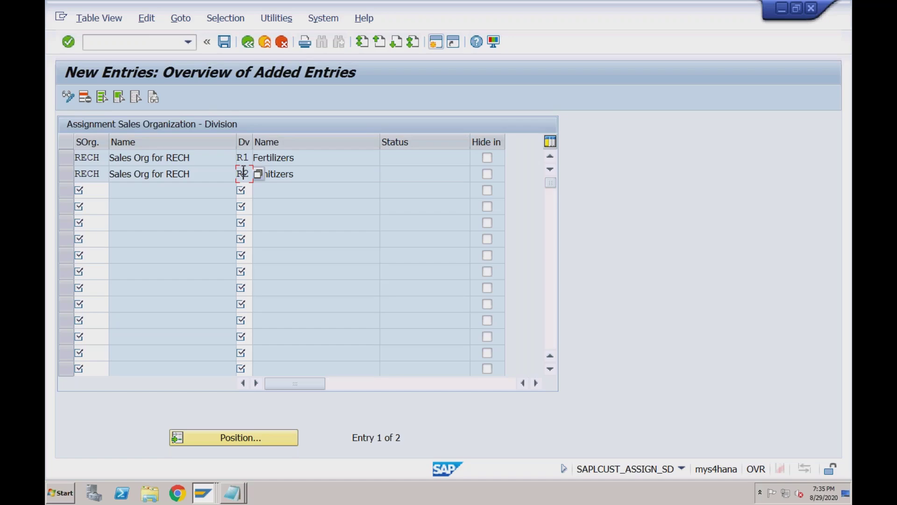
pyautogui.click(225, 43)
pyautogui.click(328, 265)
pyautogui.click(249, 43)
pyautogui.click(249, 43)
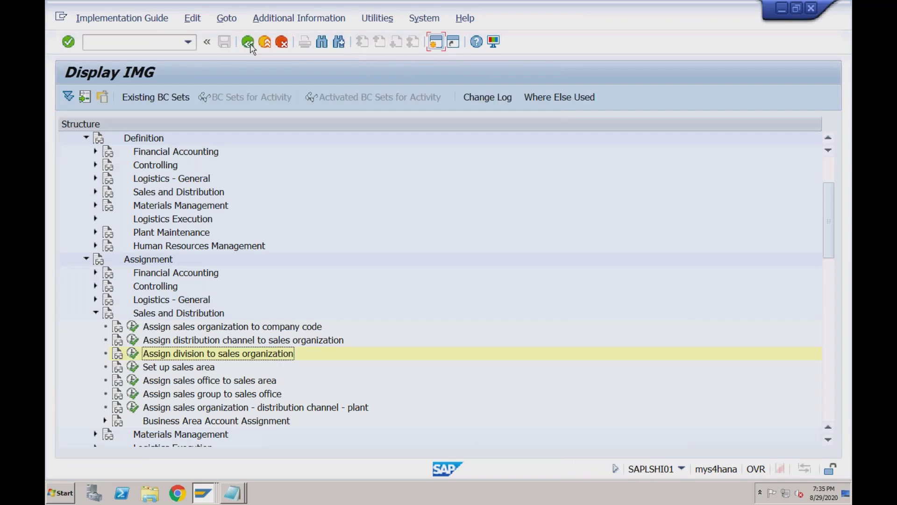
# Step: Open Set up sales area in the Sales and Distribution assignments and start new entries
pyautogui.click(133, 366)
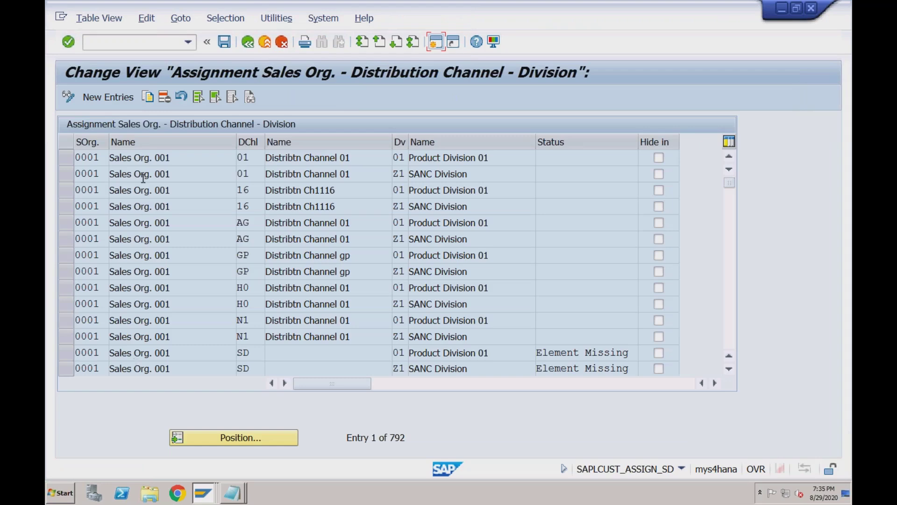
pyautogui.click(119, 97)
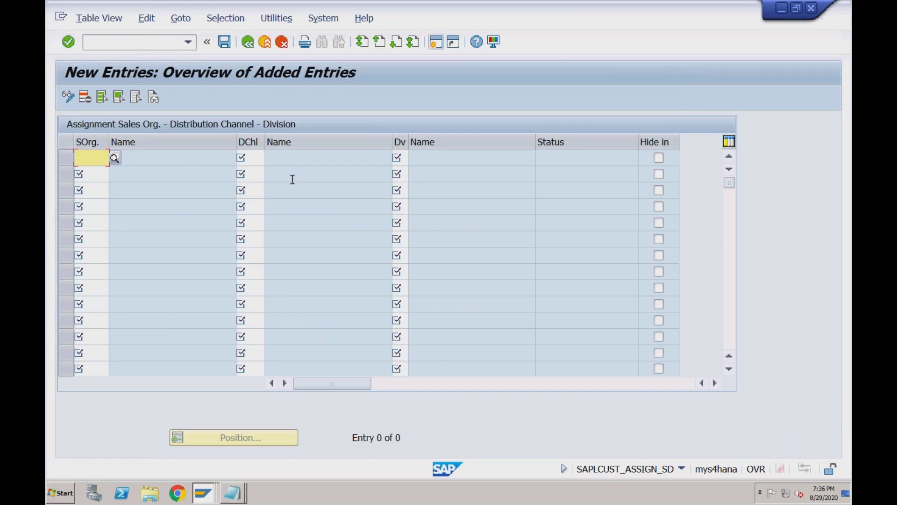
pyautogui.click(116, 158)
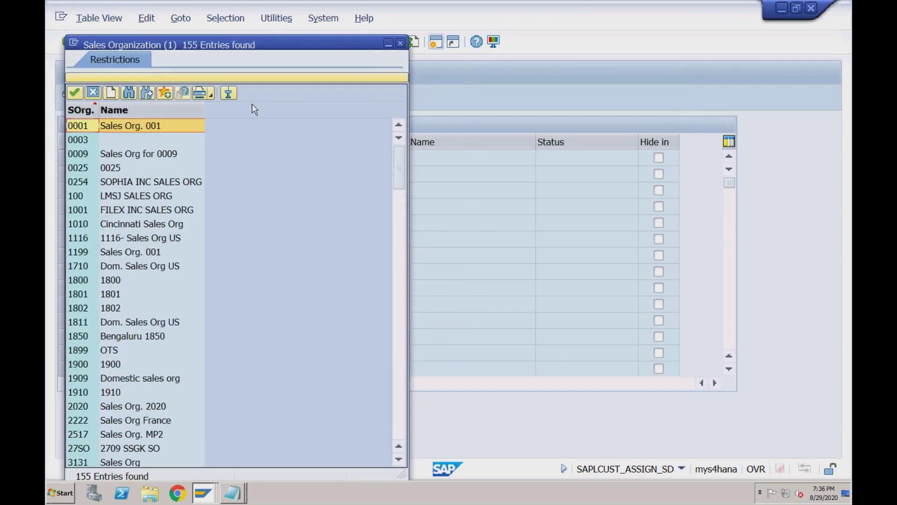
pyautogui.click(400, 43)
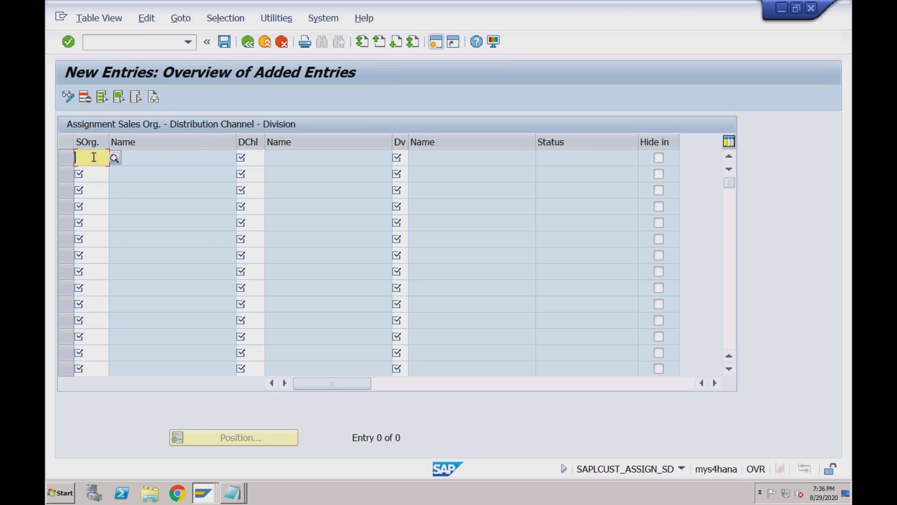
# Step: Fill the first sales area row with sales organization RECH, distribution channel 02 and division R1
pyautogui.write('RECH')
pyautogui.press('Tab')
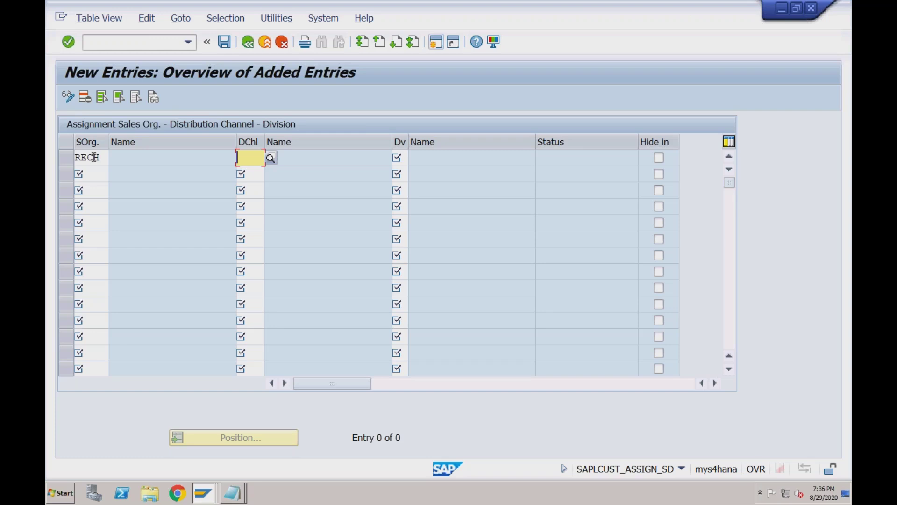
pyautogui.write('02')
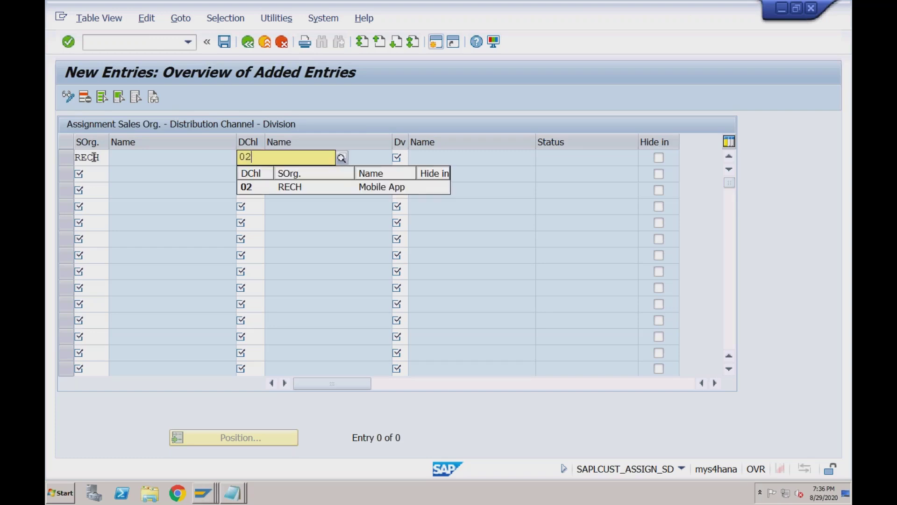
pyautogui.press('Tab')
pyautogui.write('R1')
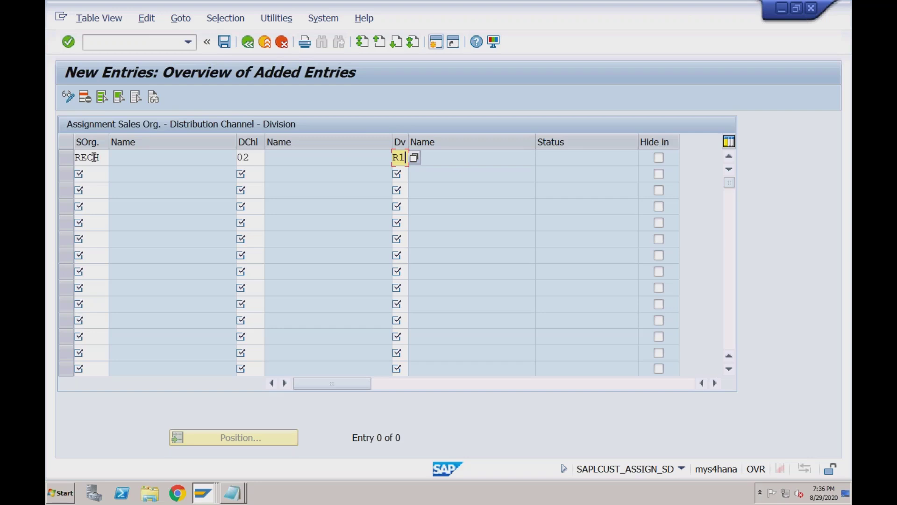
# Step: Fill the second sales area row with sales organization RECH, distribution channel 02 and division R2, and validate the entries
pyautogui.click(92, 175)
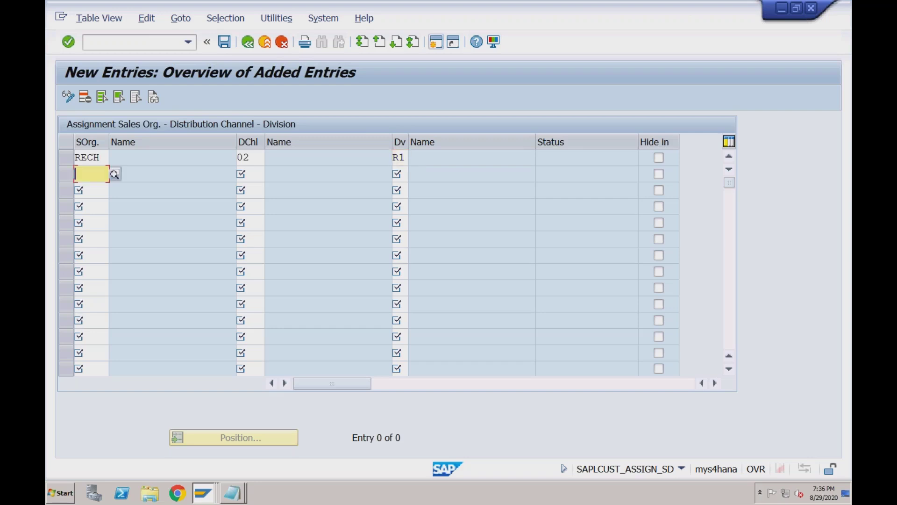
pyautogui.press('Down')
pyautogui.press('Tab')
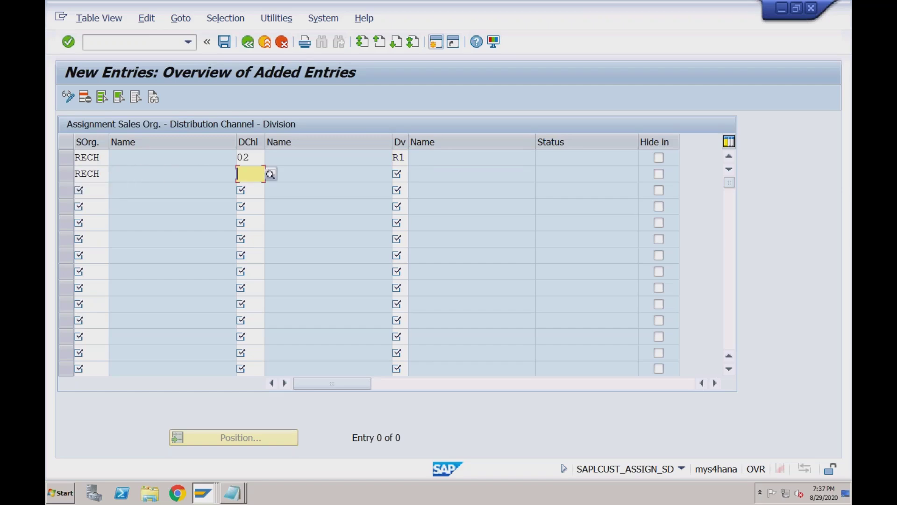
pyautogui.write('02')
pyautogui.press('Tab')
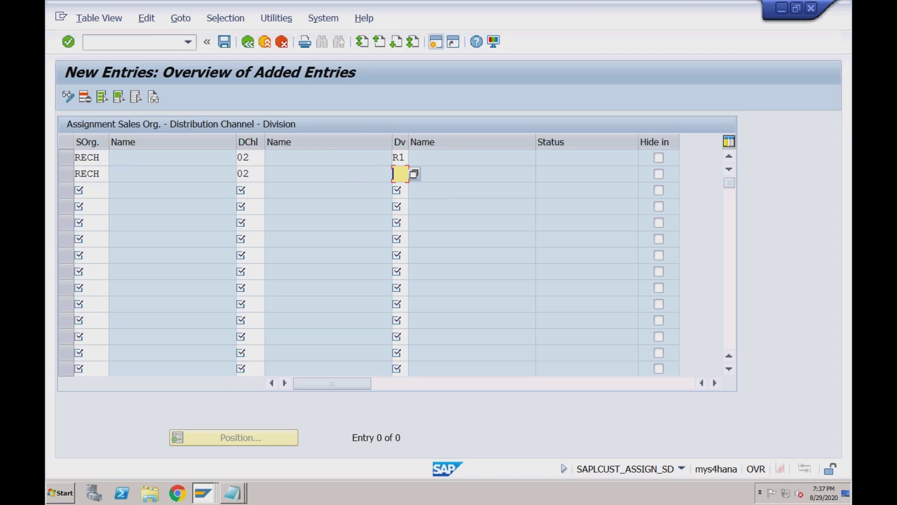
pyautogui.write('R2')
pyautogui.press('Return')
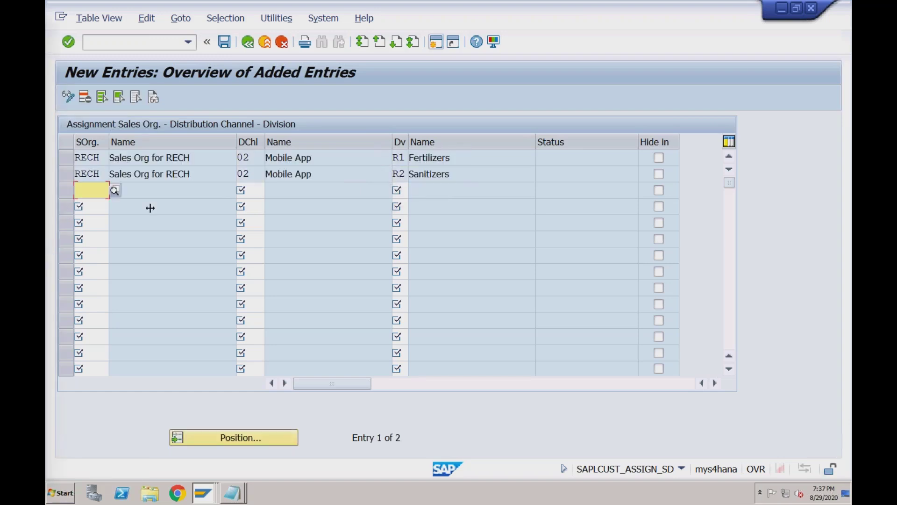
pyautogui.click(313, 160)
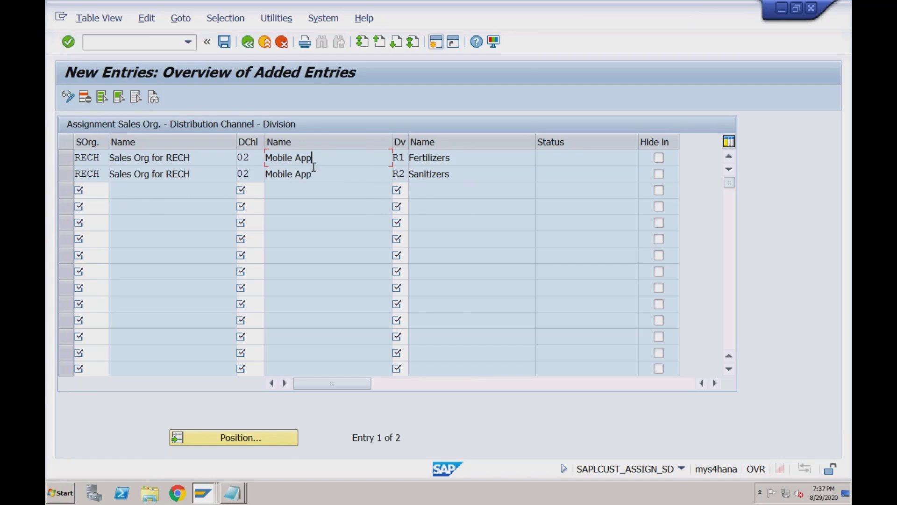
pyautogui.click(255, 194)
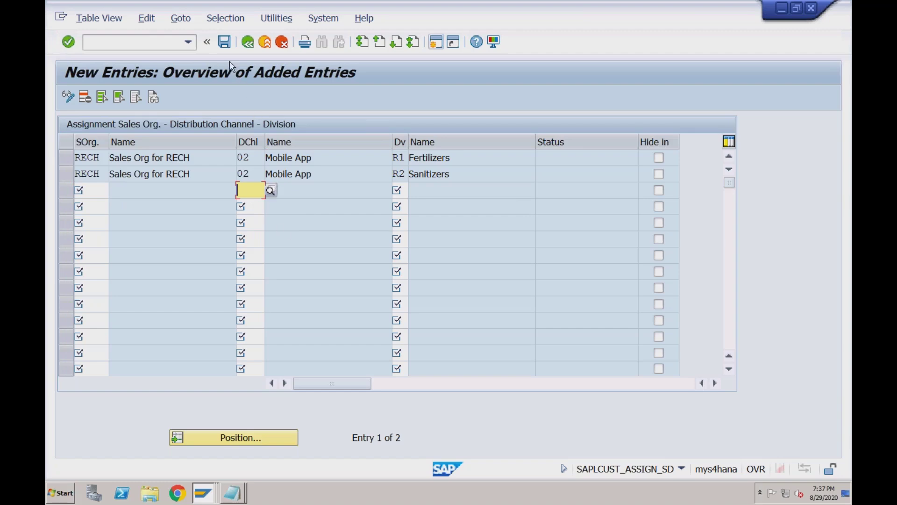
# Step: Save the two RECH sales areas in the proposed customizing request and return to the customizing guide
pyautogui.click(224, 42)
pyautogui.click(330, 265)
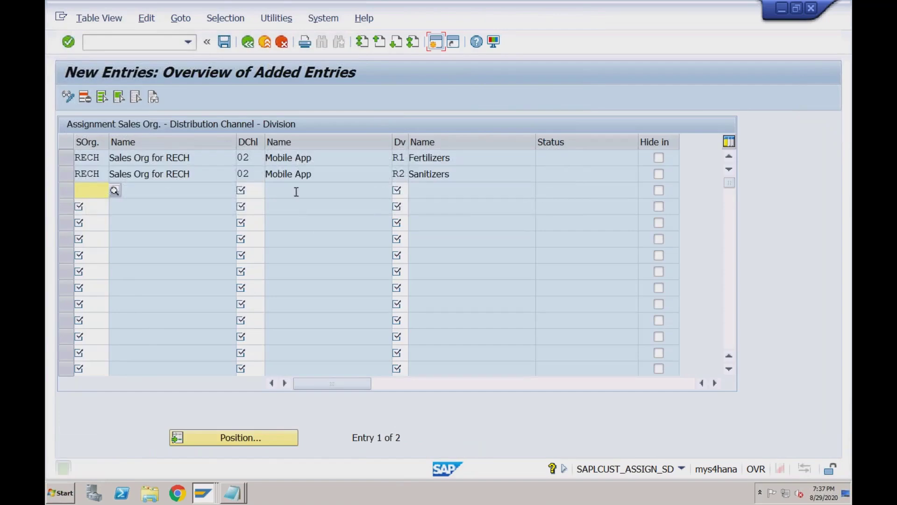
pyautogui.click(248, 43)
pyautogui.click(248, 43)
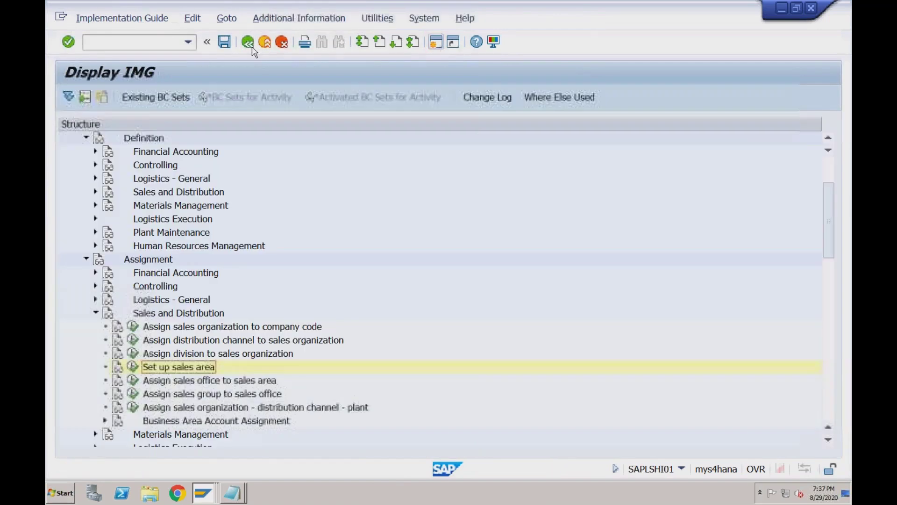
# Step: Open Assign sales office to sales area and start new entries
pyautogui.click(215, 383)
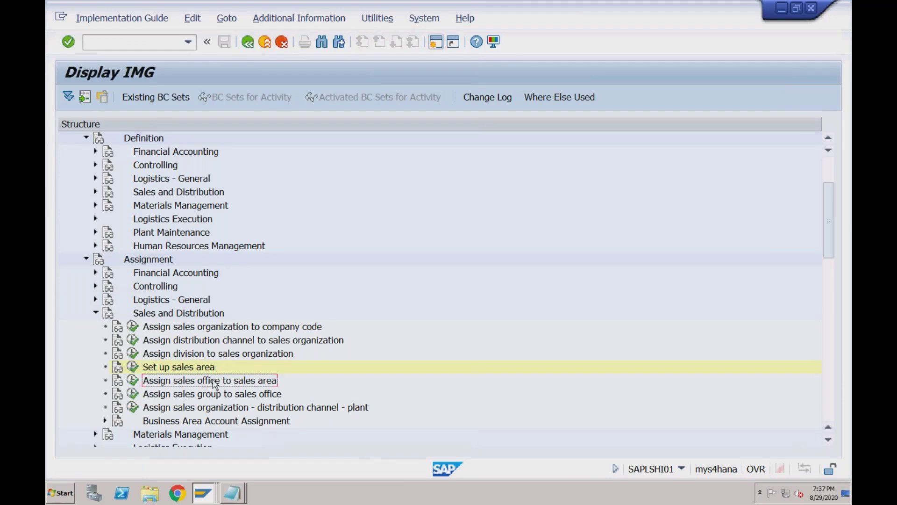
pyautogui.click(133, 382)
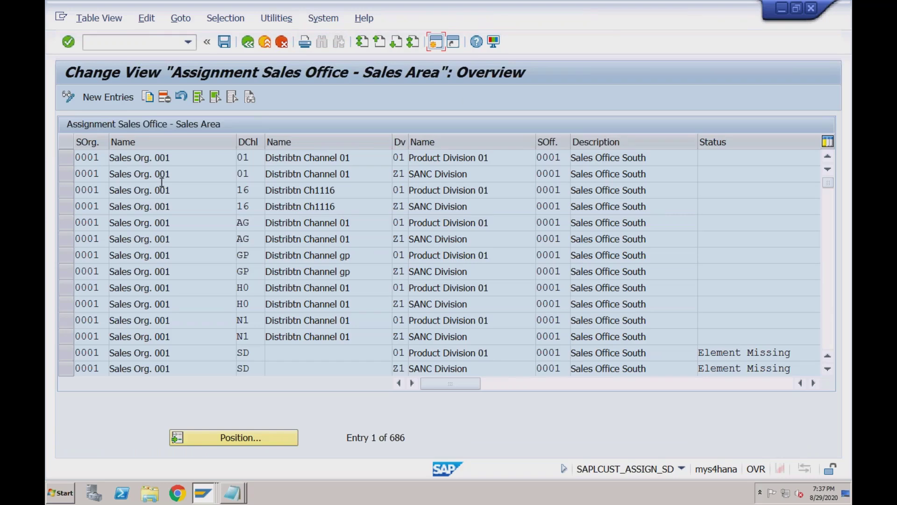
pyautogui.click(114, 98)
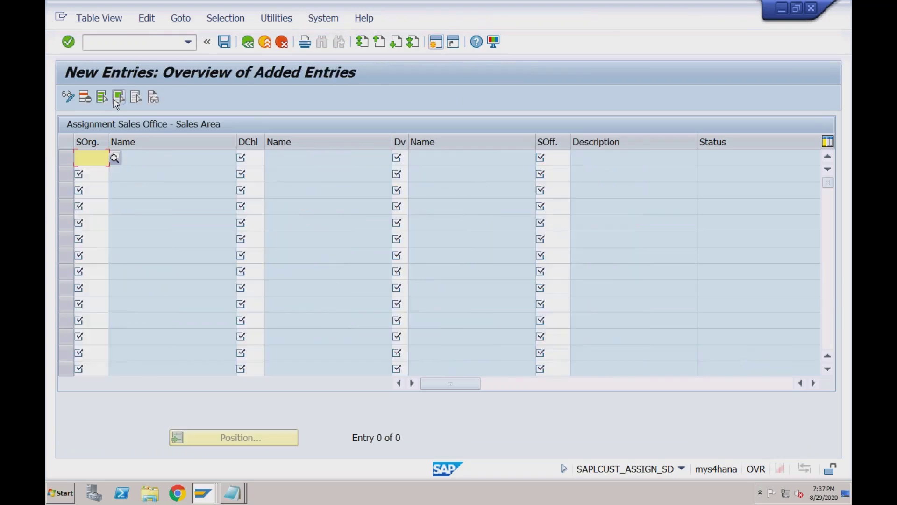
# Step: Assign sales office RECH to the sales area RECH, distribution channel 02, division R1, and validate the entry
pyautogui.write('ECH')
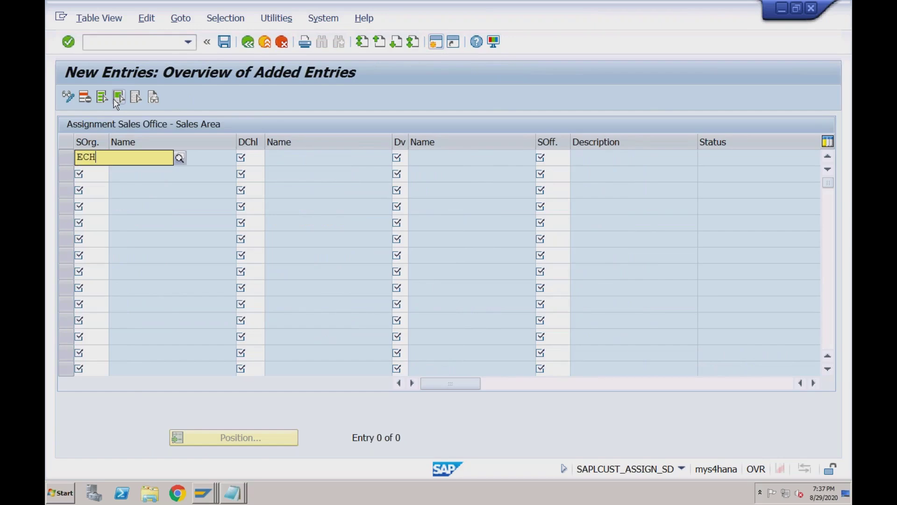
pyautogui.press('BackSpace')
pyautogui.press('BackSpace')
pyautogui.press('BackSpace')
pyautogui.write('RECH')
pyautogui.press('Tab')
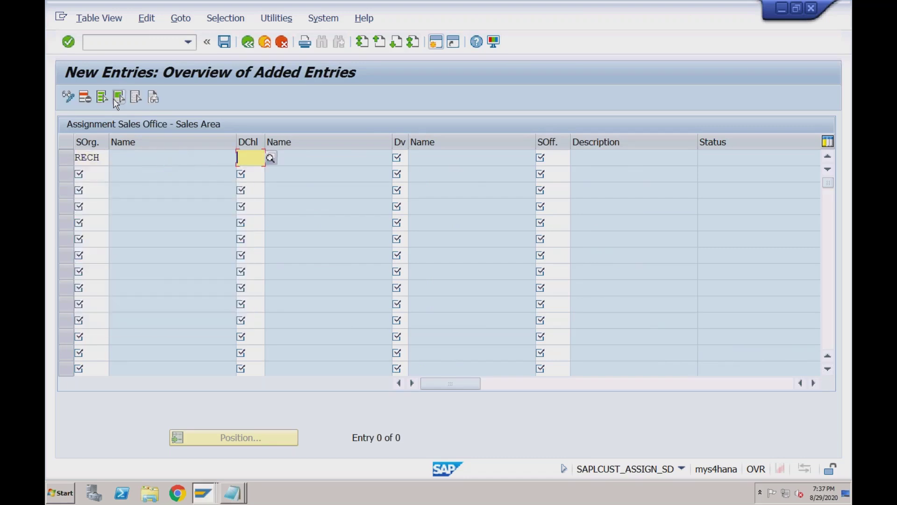
pyautogui.write('02')
pyautogui.press('Tab')
pyautogui.write('R1')
pyautogui.press('Tab')
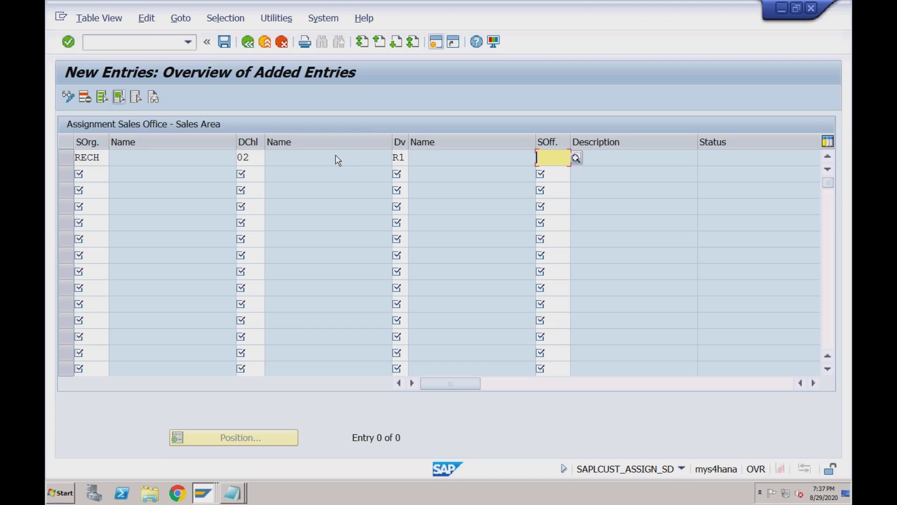
pyautogui.write('rech')
pyautogui.press('Return')
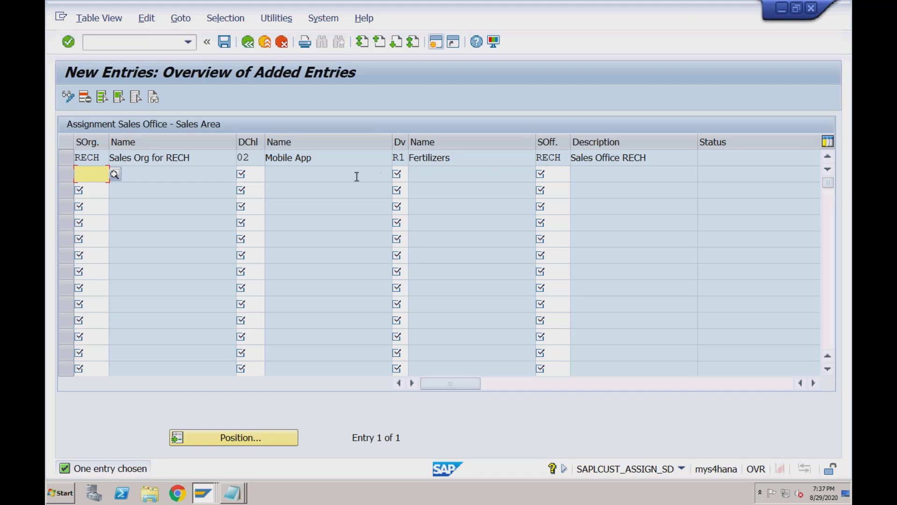
# Step: Save the sales office assignment in the customizing request "MM/SD related settings for RECH" and return to the customizing guide
pyautogui.click(228, 45)
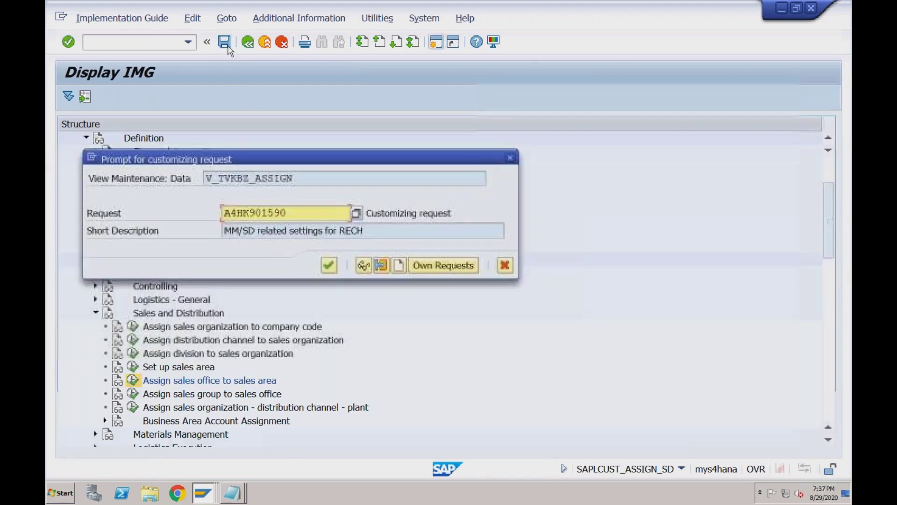
pyautogui.click(329, 265)
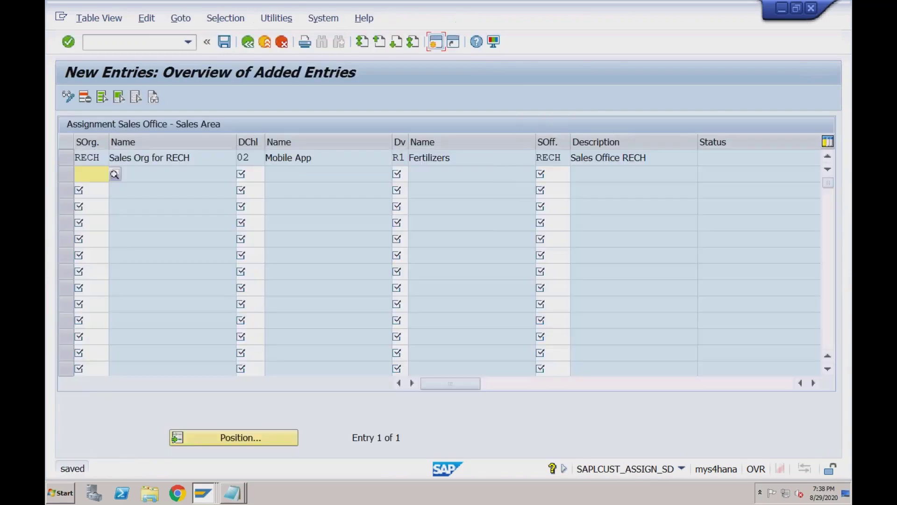
pyautogui.click(248, 45)
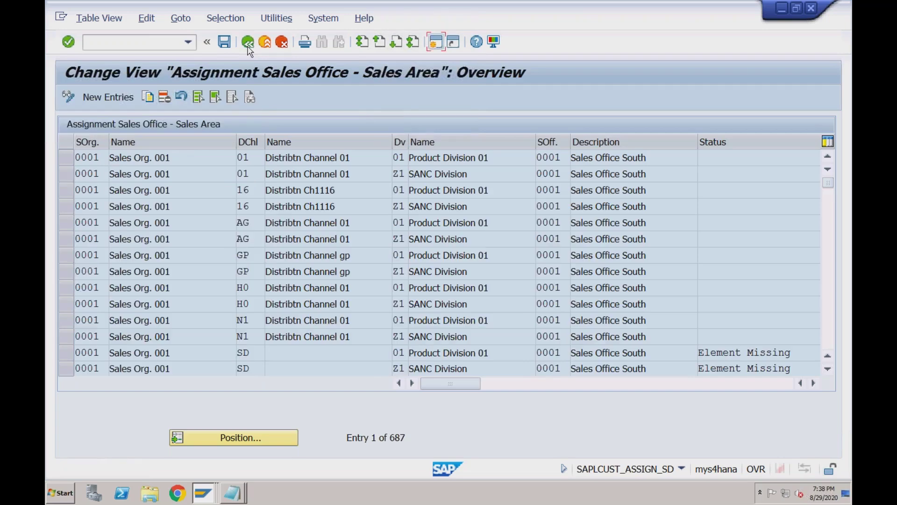
pyautogui.click(248, 44)
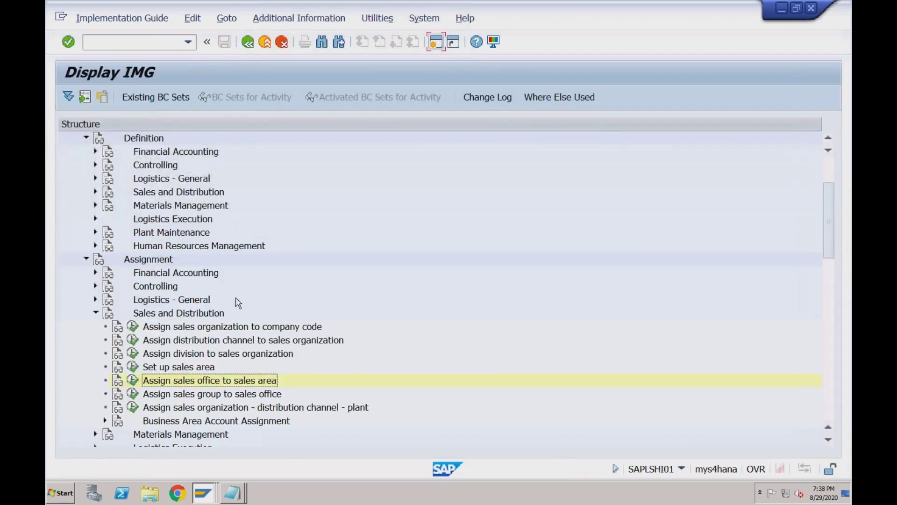
# Step: Create a new entry under Assign sales group to sales office linking sales office RECH with sales group REC, and validate it
pyautogui.click(133, 396)
pyautogui.click(116, 98)
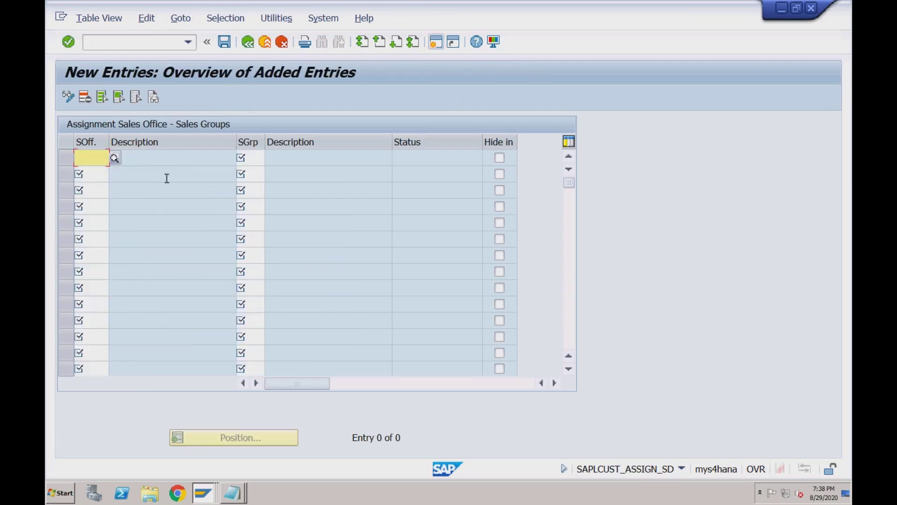
pyautogui.write('REH')
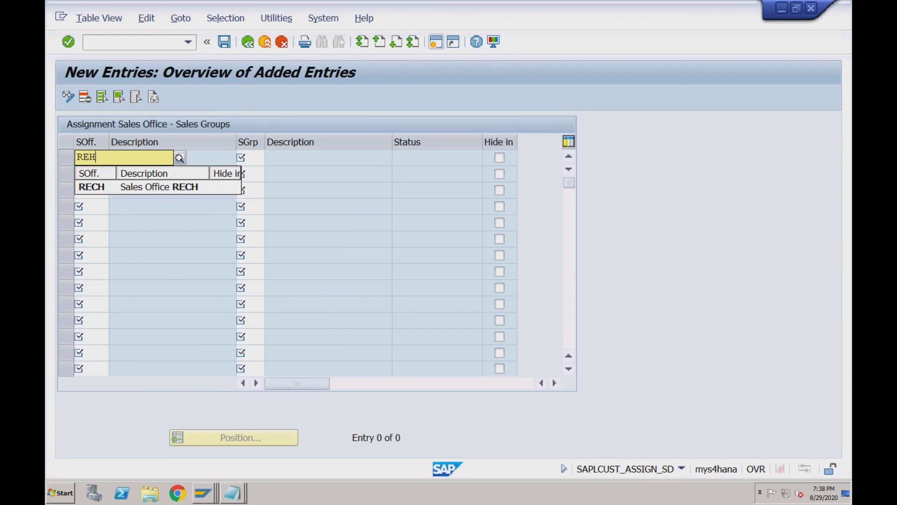
pyautogui.press('BackSpace')
pyautogui.write('CH')
pyautogui.press('Tab')
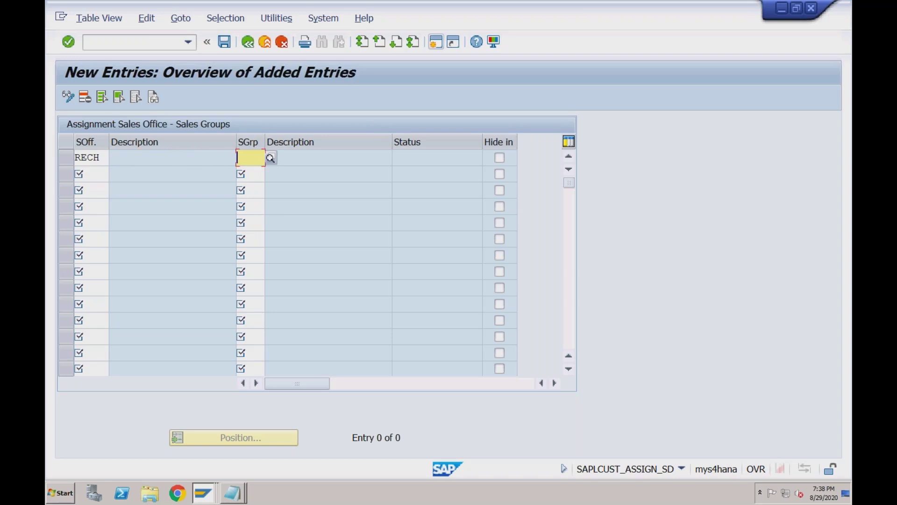
pyautogui.write('RE')
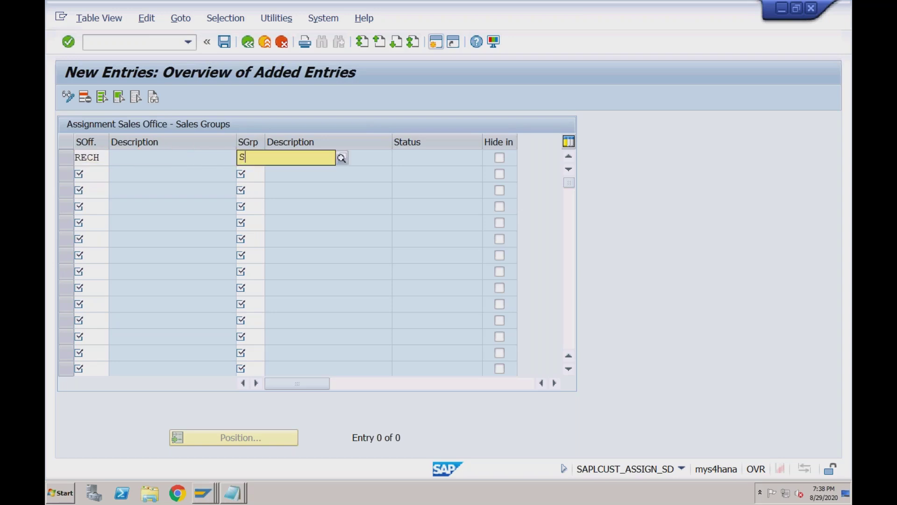
pyautogui.write('C')
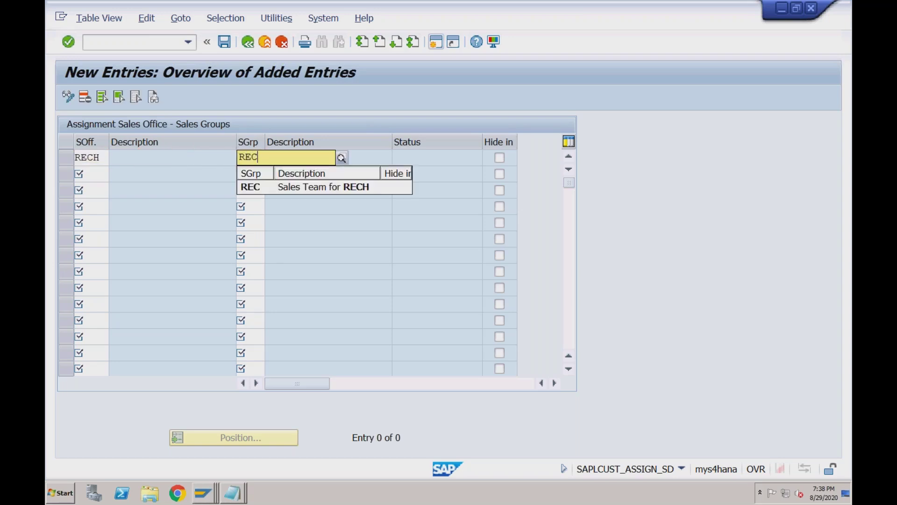
pyautogui.press('Return')
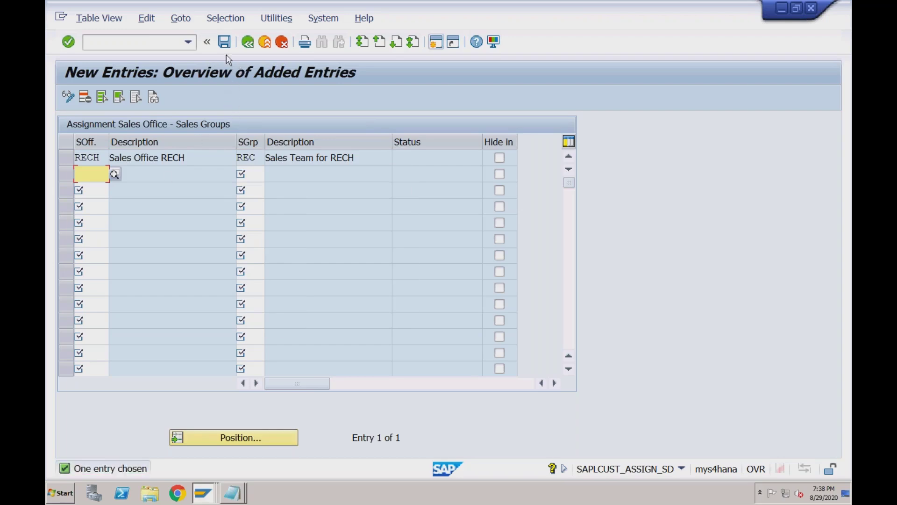
pyautogui.click(101, 157)
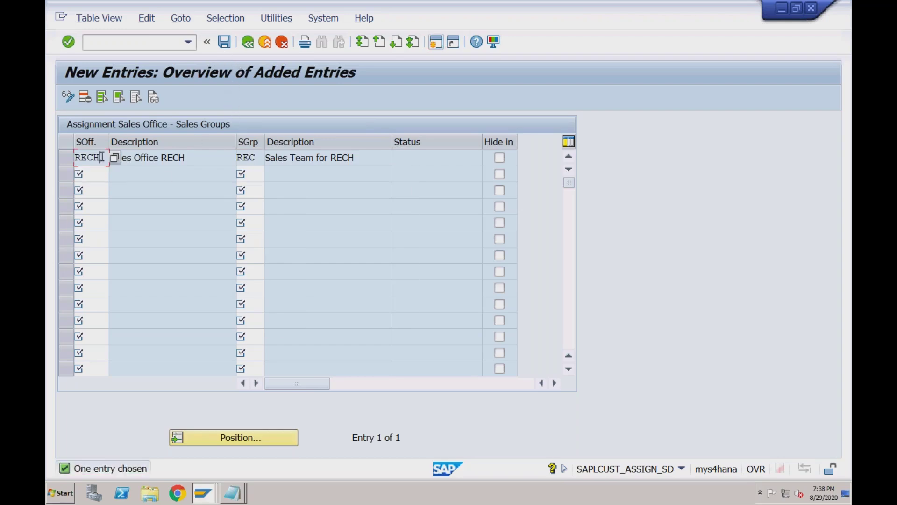
# Step: Save the sales group to sales office assignment in the proposed customizing request and return to the customizing guide
pyautogui.click(245, 157)
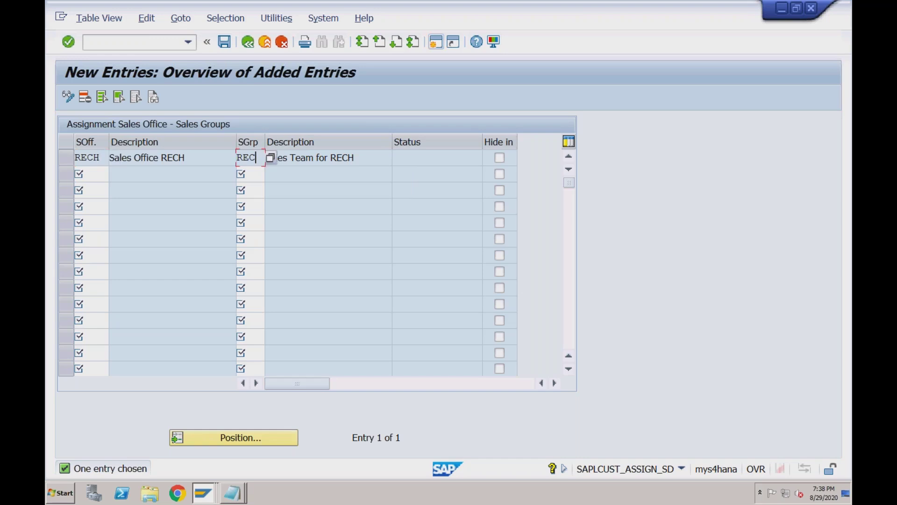
pyautogui.click(224, 42)
pyautogui.click(329, 265)
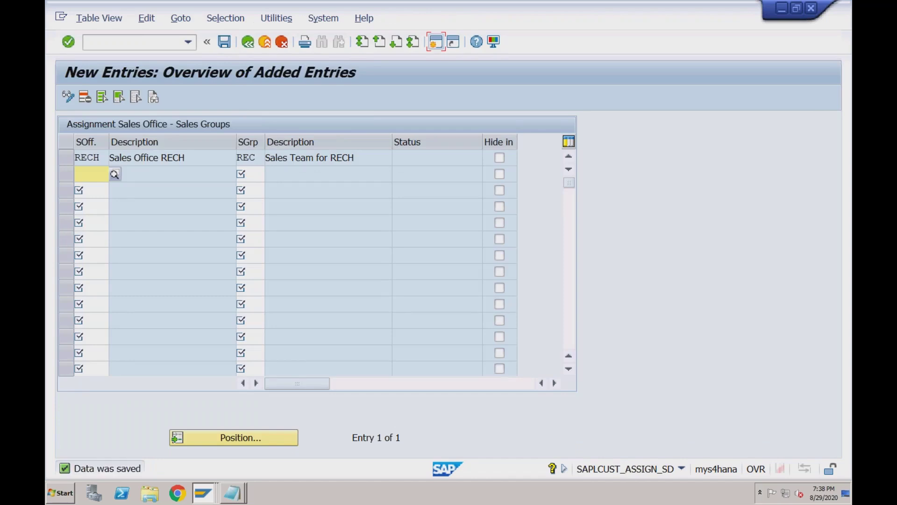
pyautogui.press('super+Tab')
pyautogui.press('super+Tab')
pyautogui.press('Up')
pyautogui.press('Up')
pyautogui.click(248, 42)
pyautogui.click(248, 44)
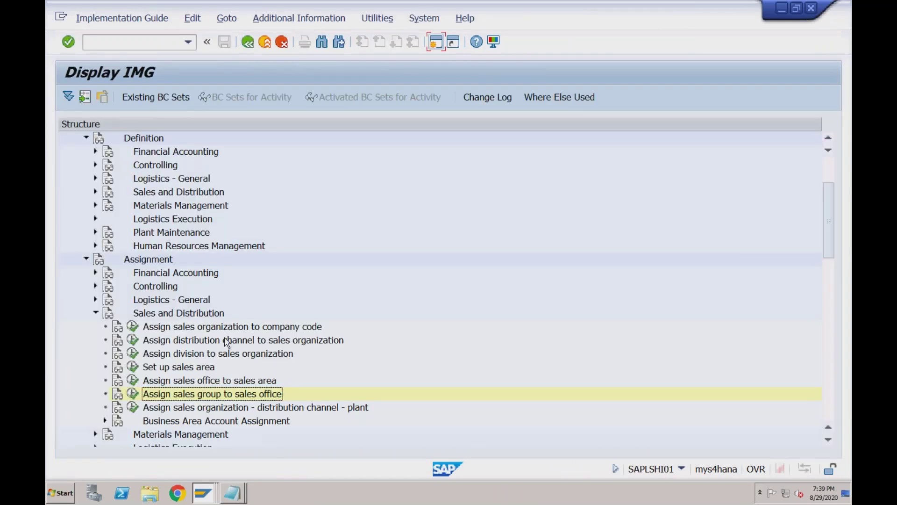
# Step: Create a new entry under Assign sales organization - distribution channel - plant linking RECH, channel 02 and plant RC01, and validate it
pyautogui.click(209, 409)
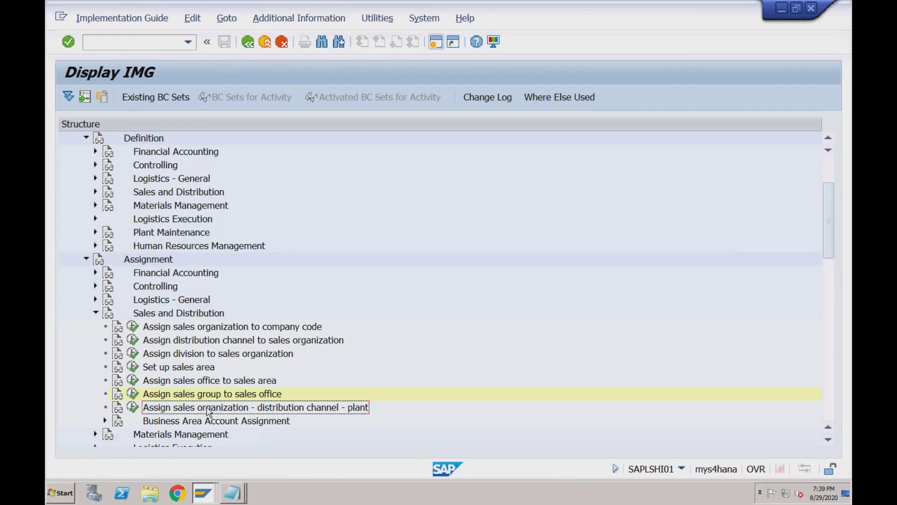
pyautogui.click(134, 411)
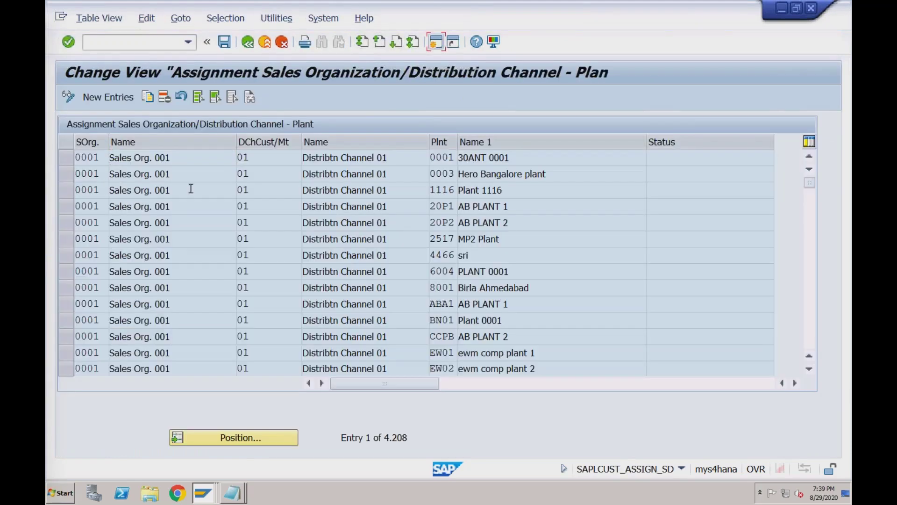
pyautogui.click(118, 100)
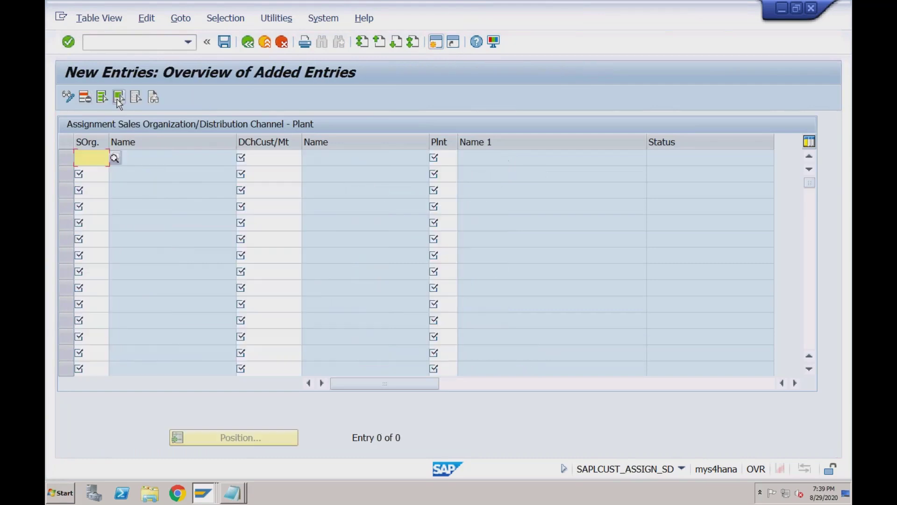
pyautogui.write('RECH')
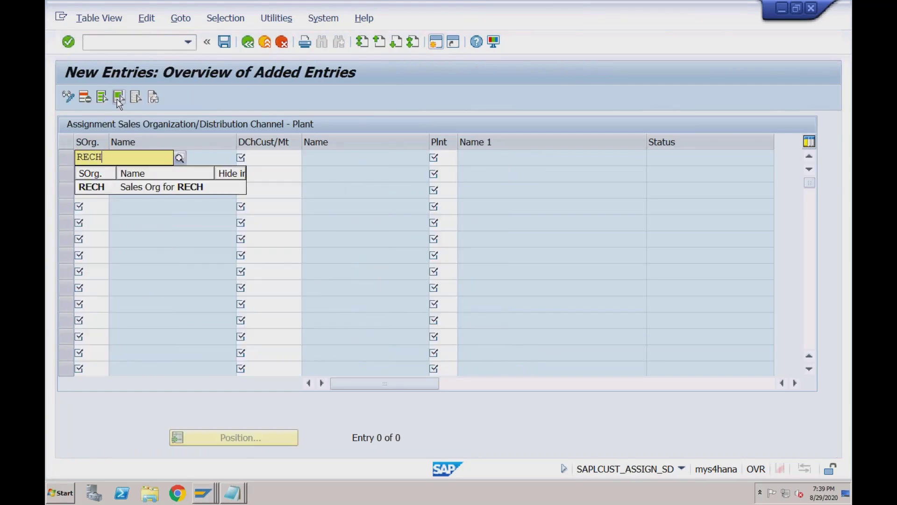
pyautogui.press('Tab')
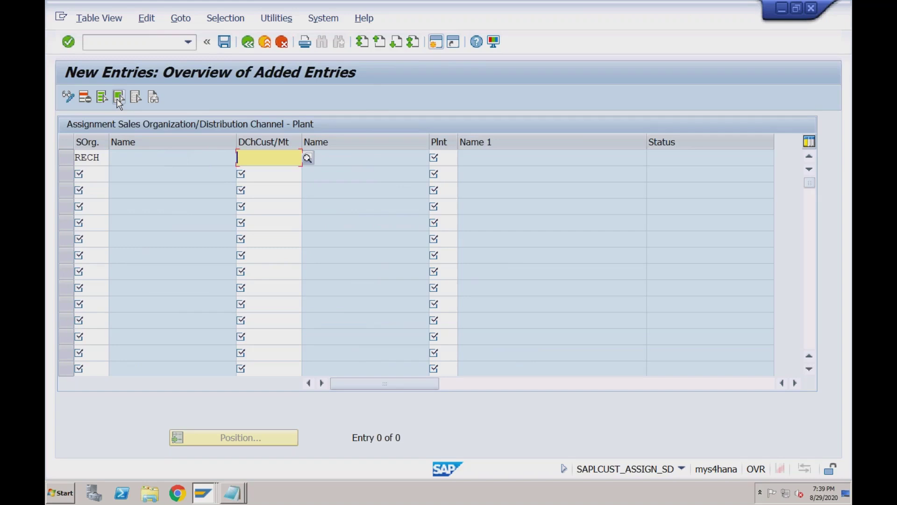
pyautogui.write('02')
pyautogui.press('Tab')
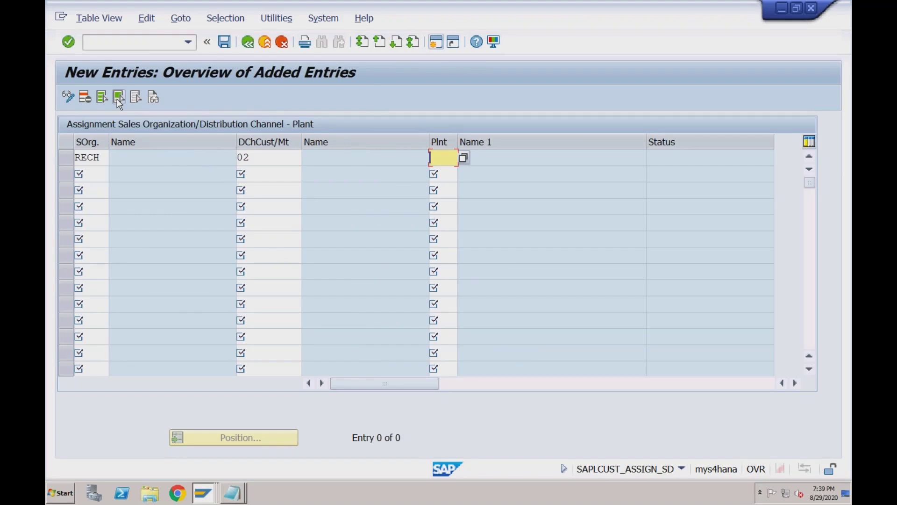
pyautogui.write('RC01')
pyautogui.press('Return')
pyautogui.click(119, 99)
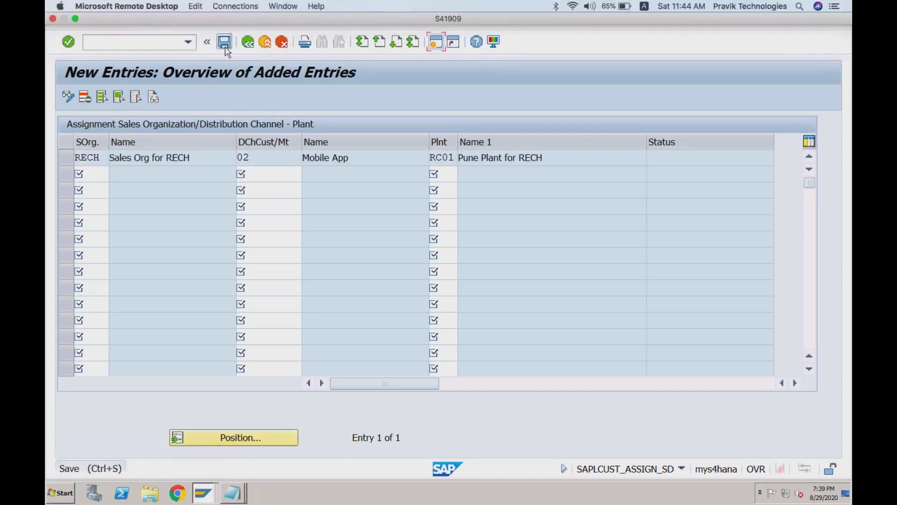
# Step: Save the plant assignment in the customizing request "MM/SD related settings for RECH" and return to the customizing guide
pyautogui.click(225, 43)
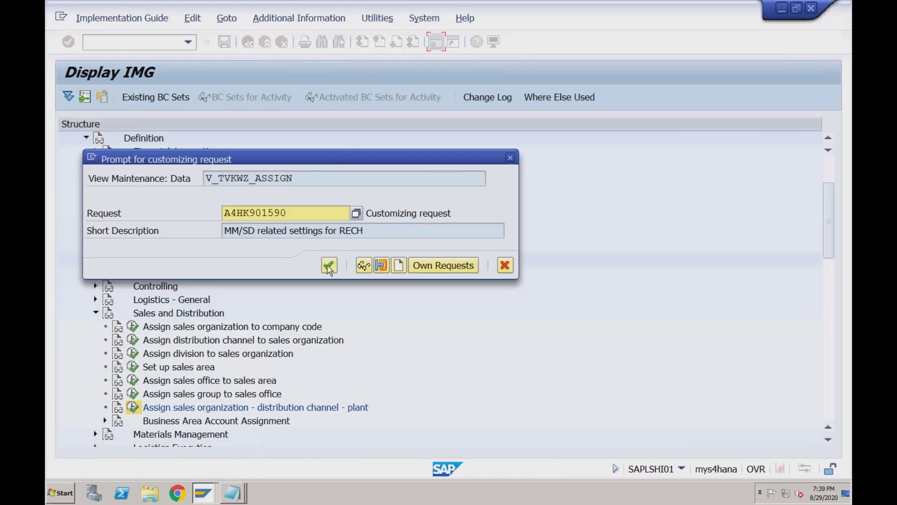
pyautogui.click(326, 265)
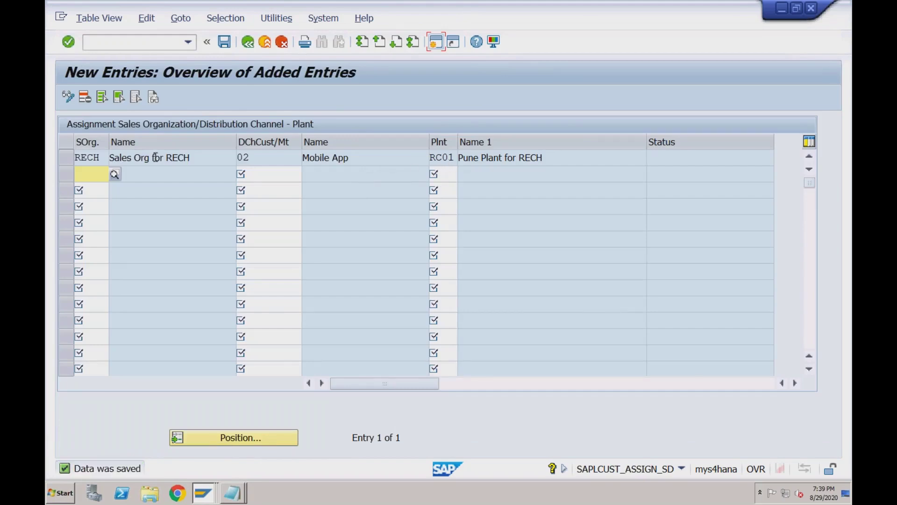
pyautogui.click(104, 158)
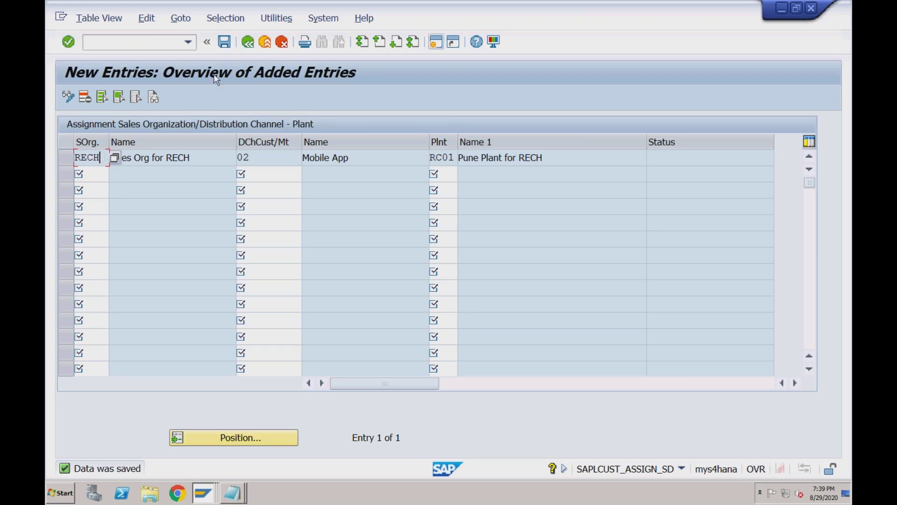
pyautogui.click(248, 42)
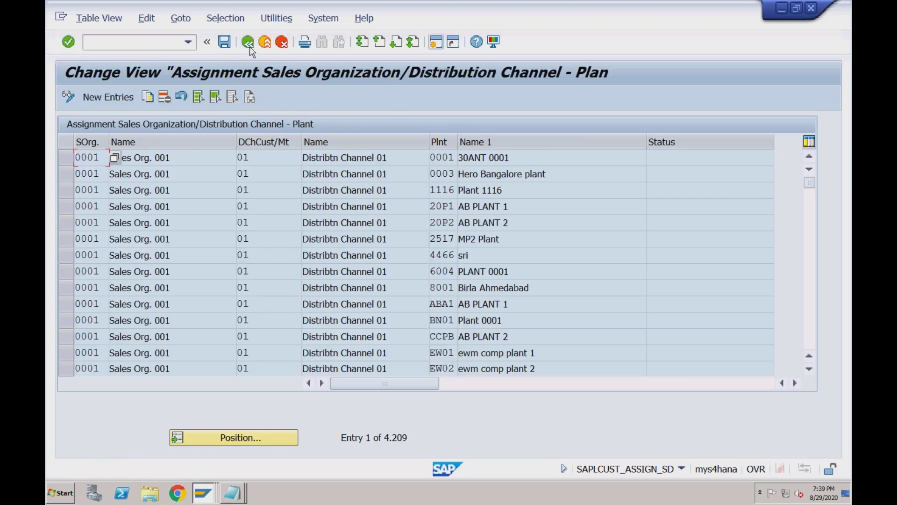
pyautogui.click(250, 46)
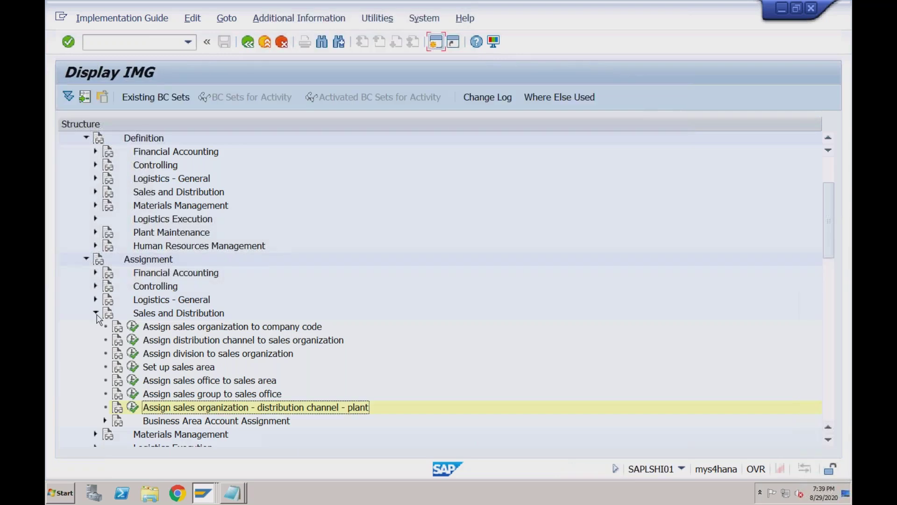
# Step: Collapse the Sales and Distribution node under Assignment in the customizing guide
pyautogui.click(96, 313)
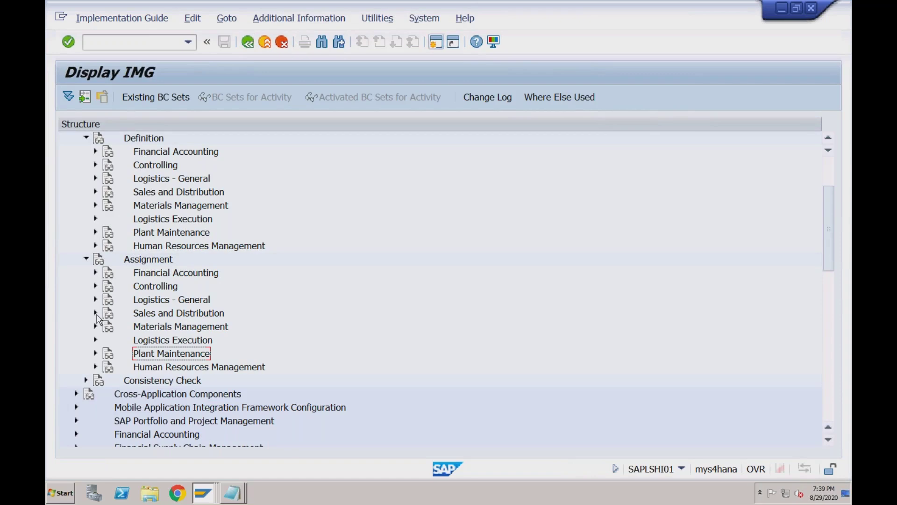
pyautogui.press('super+Tab')
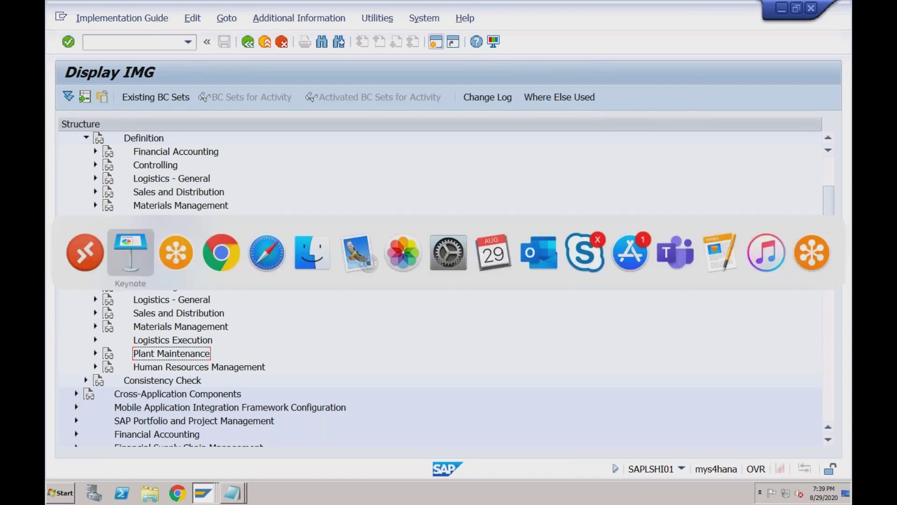
pyautogui.press('super+shift+Tab')
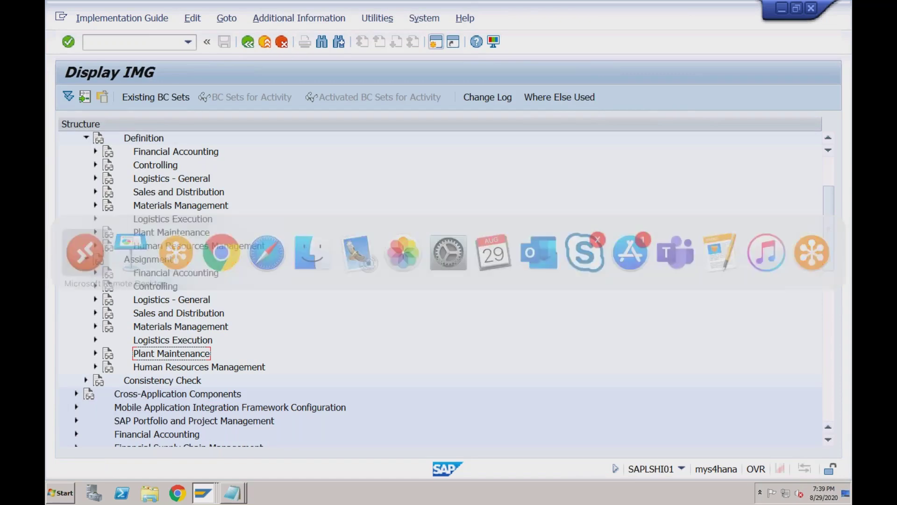
# Step: Switch to the Notepad notes and review the FI organizational units, highlighting company code and business area
pyautogui.click(232, 492)
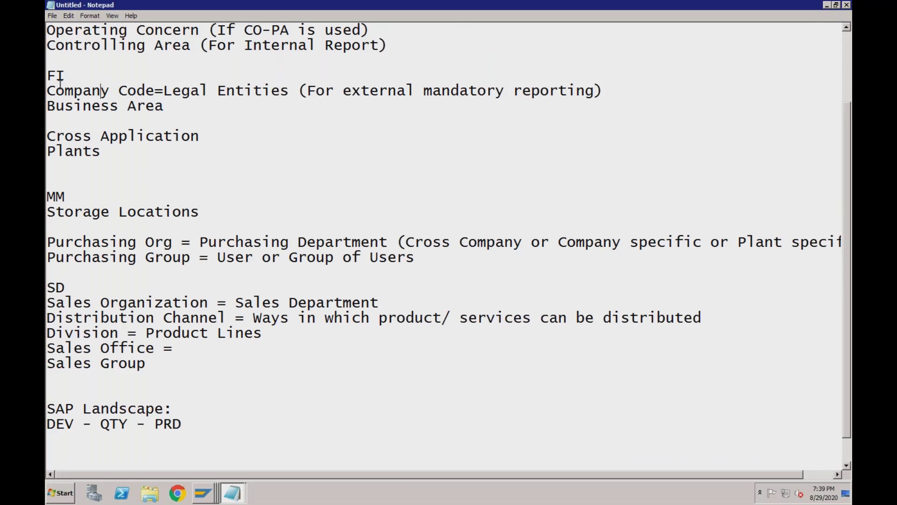
pyautogui.moveTo(47, 90); pyautogui.dragTo(163, 107)
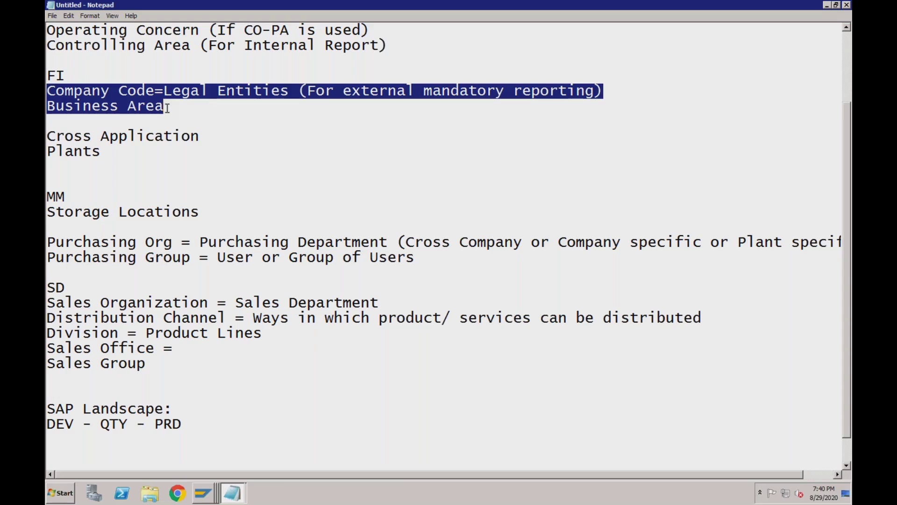
pyautogui.click(164, 106)
pyautogui.moveTo(164, 106); pyautogui.dragTo(46, 107)
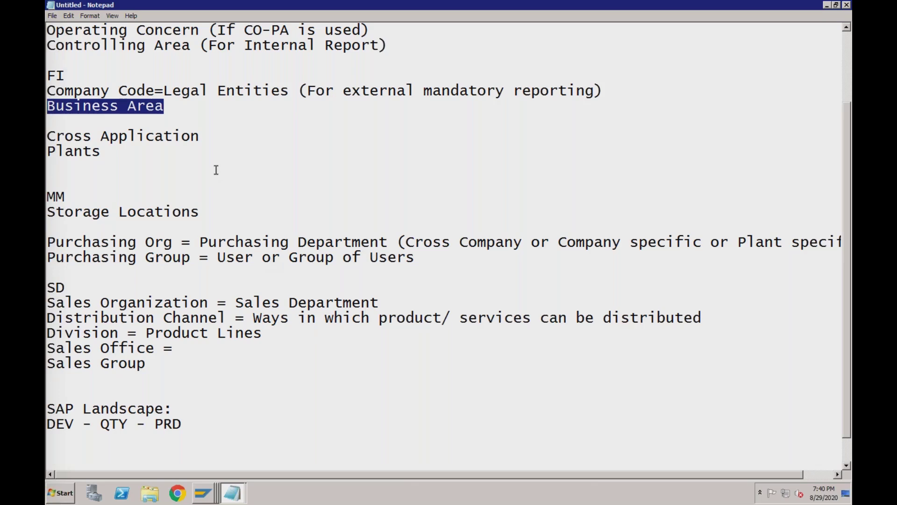
pyautogui.click(172, 108)
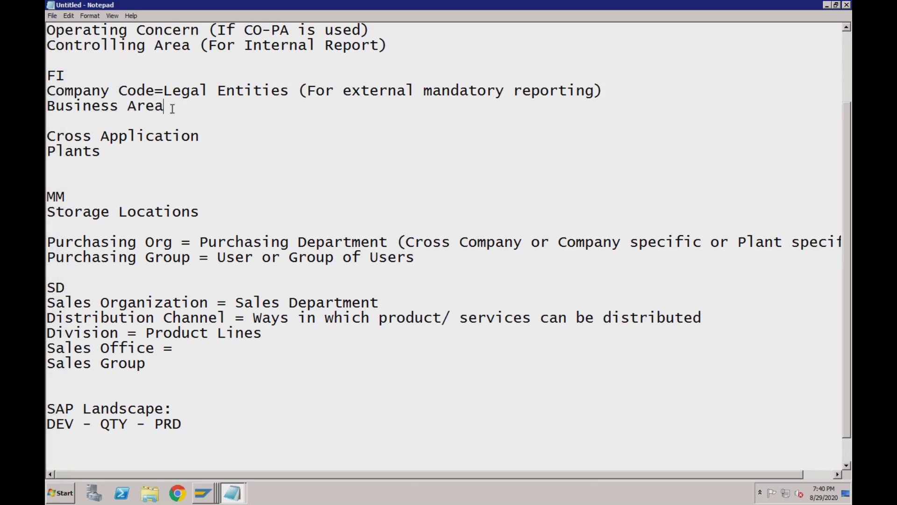
# Step: Review the MM units in the notes, highlighting the purchasing organization and purchasing group entries
pyautogui.click(201, 213)
pyautogui.moveTo(49, 243); pyautogui.dragTo(191, 258)
pyautogui.click(196, 258)
pyautogui.hotkey('shift', 'Left')
pyautogui.hotkey('shift', 'Left')
pyautogui.hotkey('shift', 'Left')
pyautogui.hotkey('shift', 'Left')
pyautogui.hotkey('shift', 'Left')
pyautogui.hotkey('shift', 'Left')
pyautogui.hotkey('shift', 'Left')
pyautogui.hotkey('shift', 'Left')
pyautogui.hotkey('shift', 'Left')
pyautogui.hotkey('shift', 'Left')
pyautogui.hotkey('shift', 'Left')
pyautogui.hotkey('shift', 'Left')
pyautogui.hotkey('shift', 'Left')
pyautogui.hotkey('shift', 'Left')
pyautogui.hotkey('shift', 'Left')
pyautogui.hotkey('shift', 'Left')
pyautogui.hotkey('shift', 'Right')
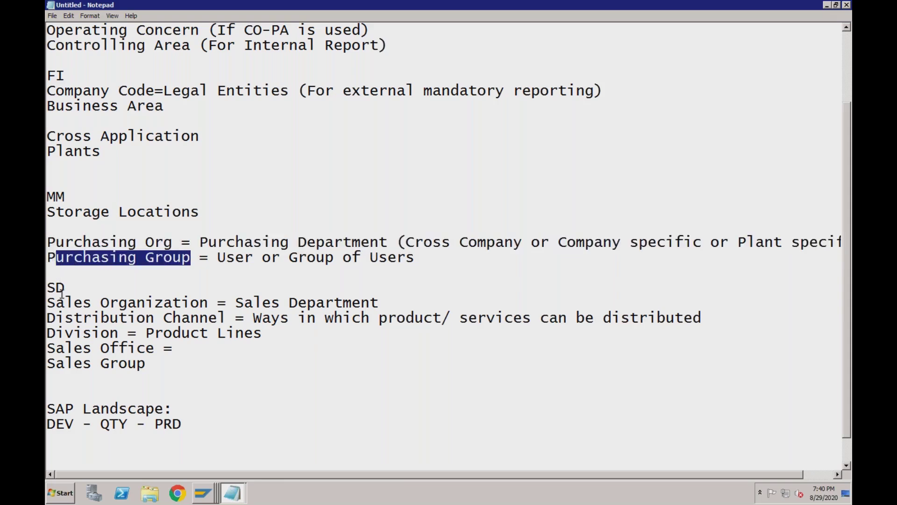
# Step: Review the SD units from sales organization to sales group and the DEV, QTY and PRD systems in the SAP Landscape notes
pyautogui.click(49, 305)
pyautogui.hotkey('shift', 'Right')
pyautogui.hotkey('shift', 'Right')
pyautogui.moveTo(88, 311); pyautogui.dragTo(150, 366)
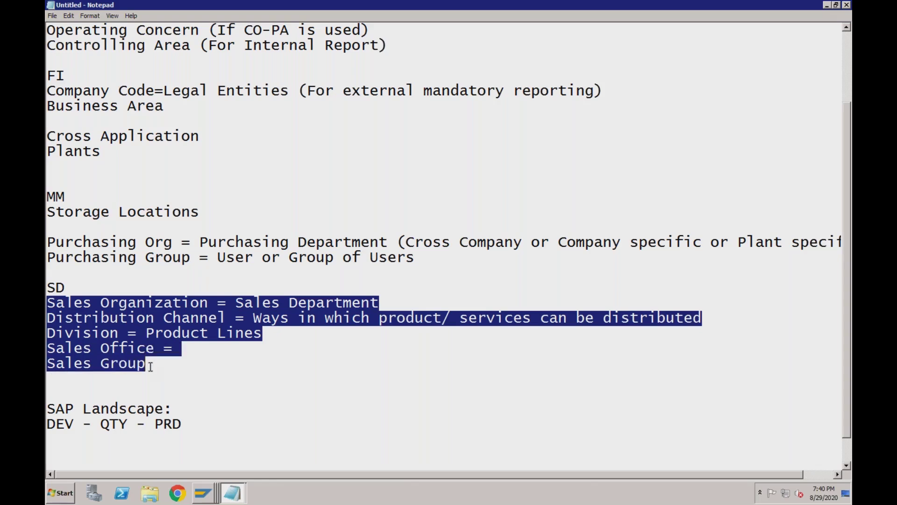
pyautogui.click(175, 412)
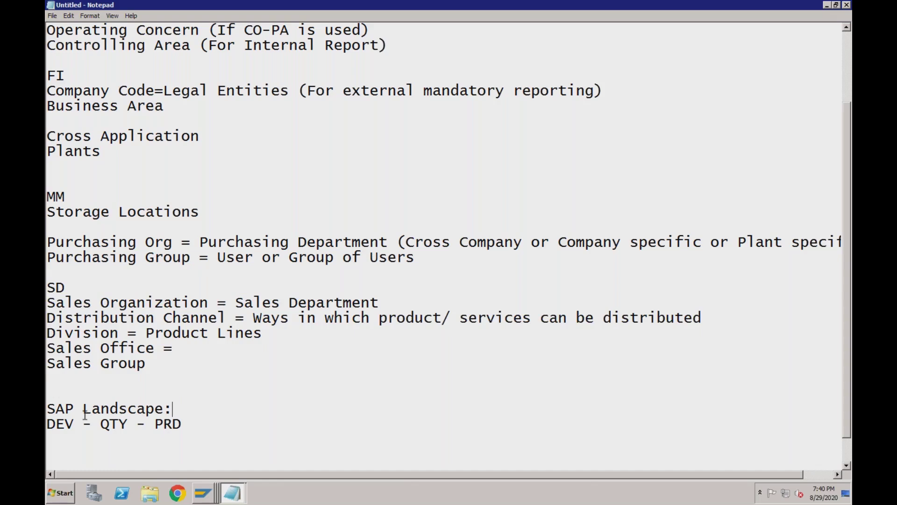
pyautogui.click(74, 423)
pyautogui.click(127, 423)
pyautogui.click(179, 424)
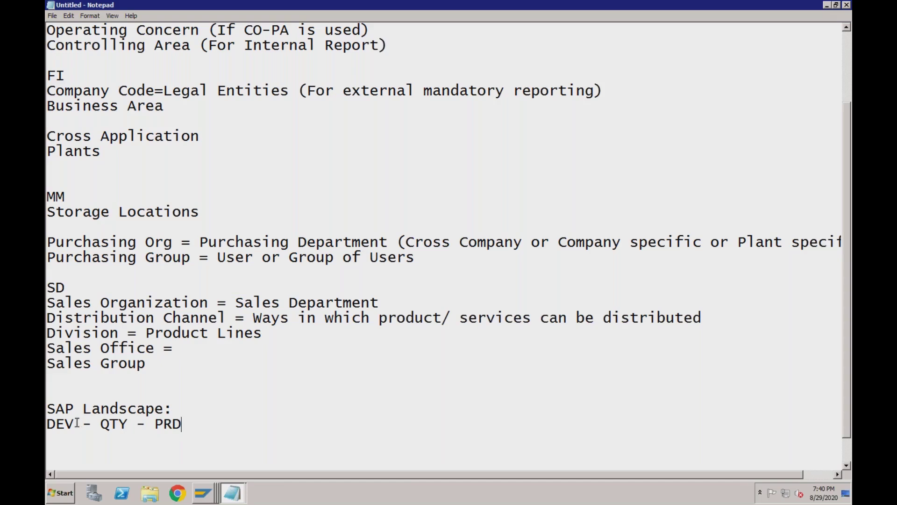